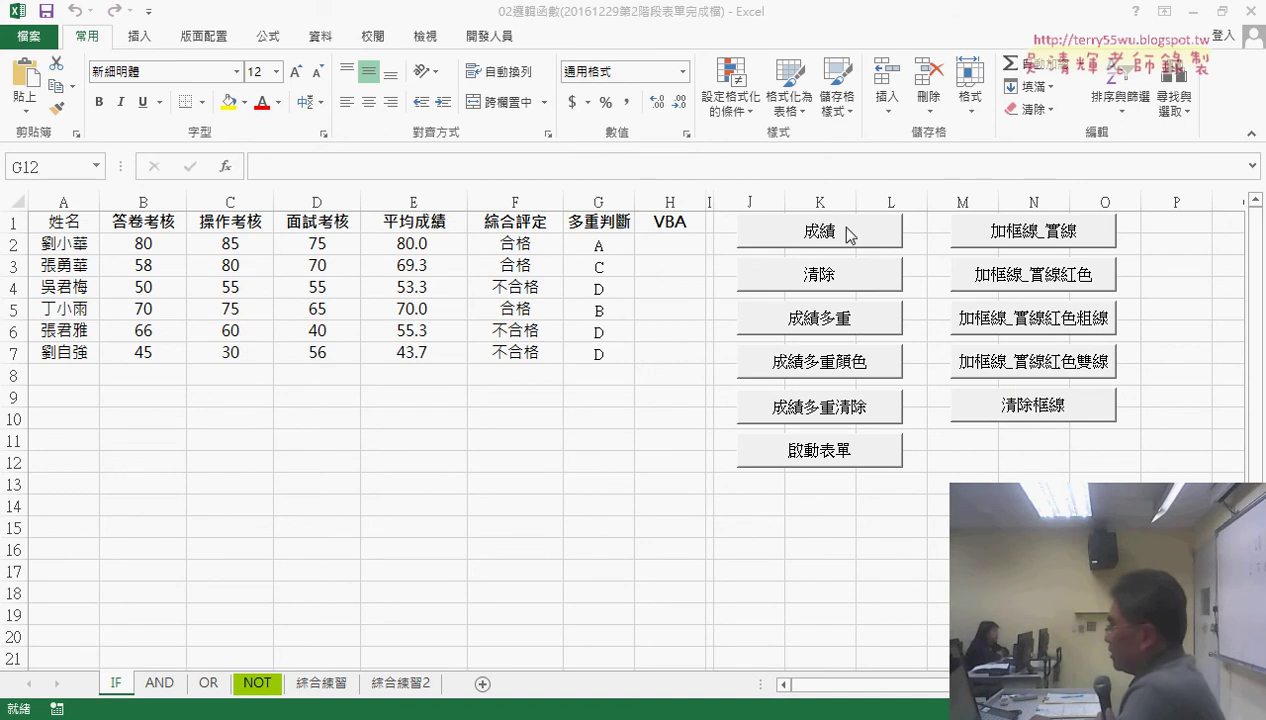
Try the column H macros: pass/fail, letter grades, then colour-coded letter grades
left_click(803, 238)
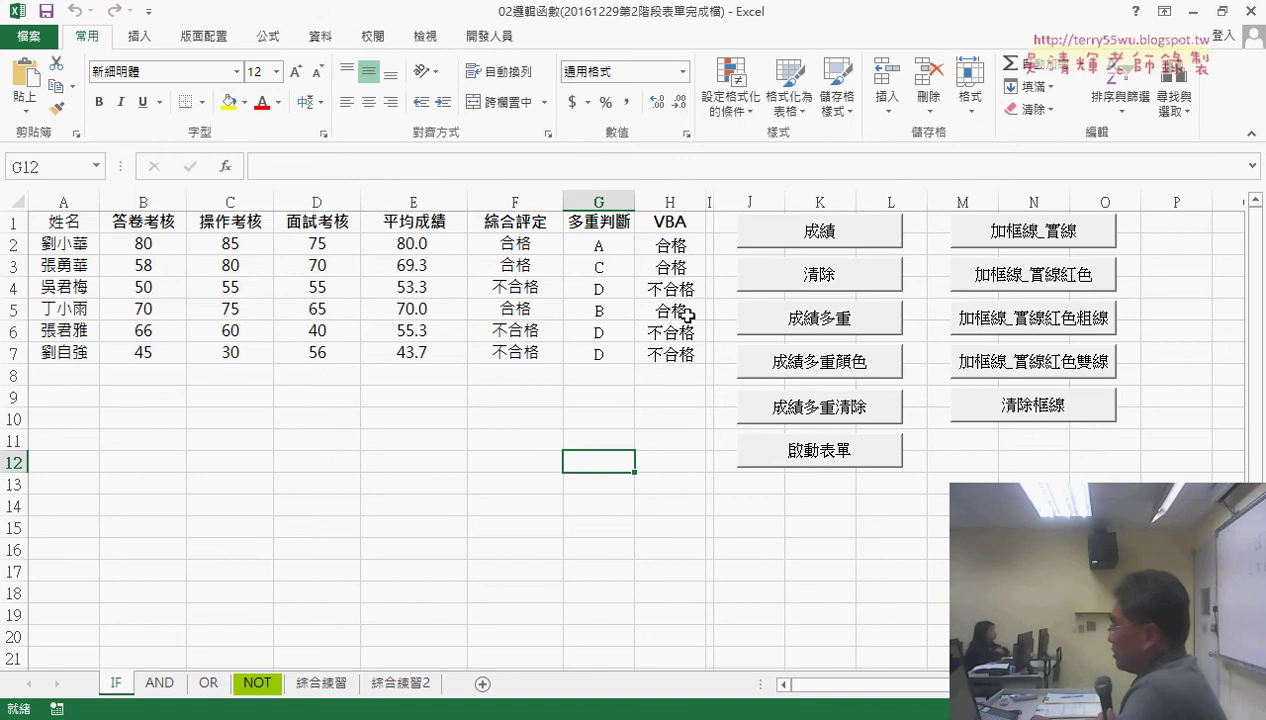
left_click(805, 285)
left_click(826, 331)
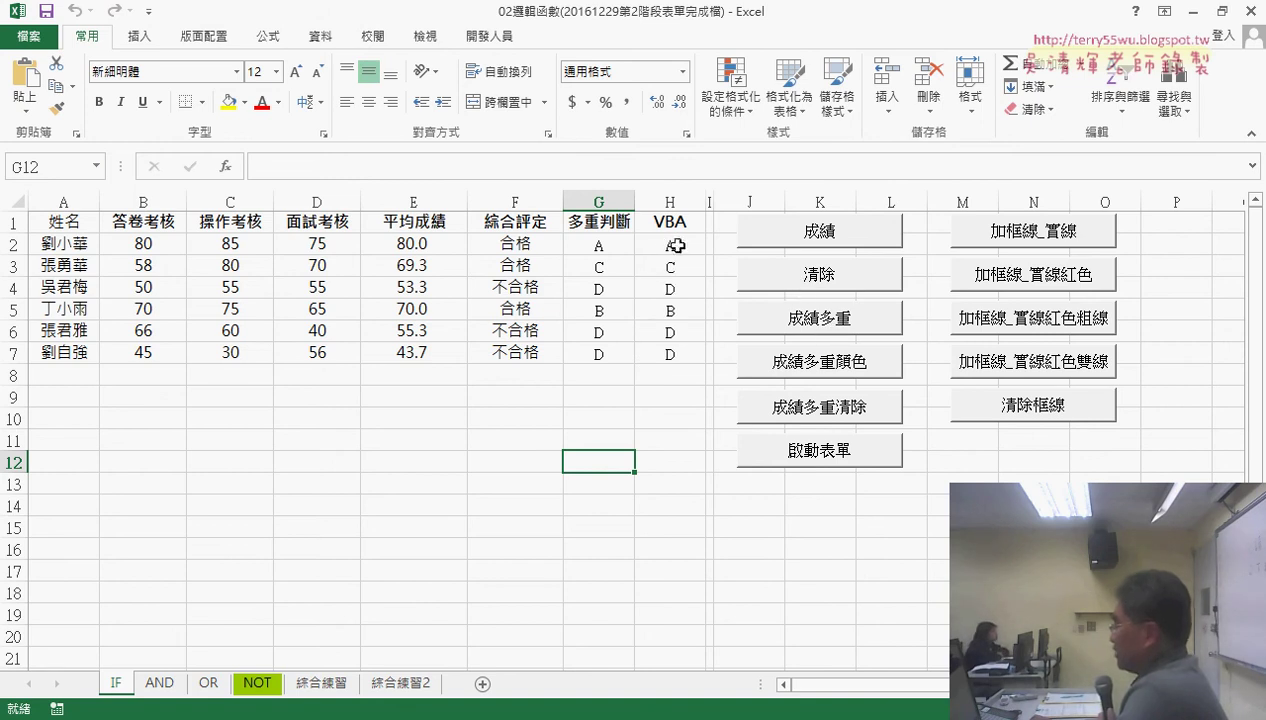
left_click(820, 277)
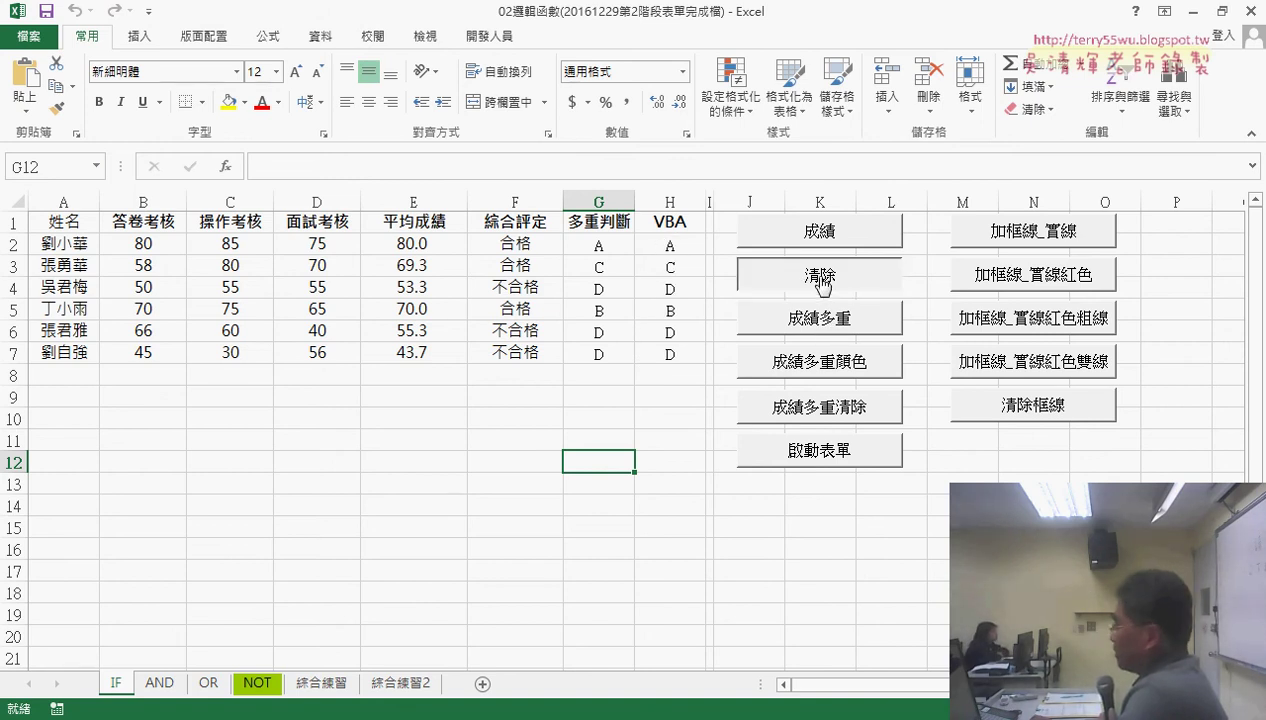
left_click(834, 328)
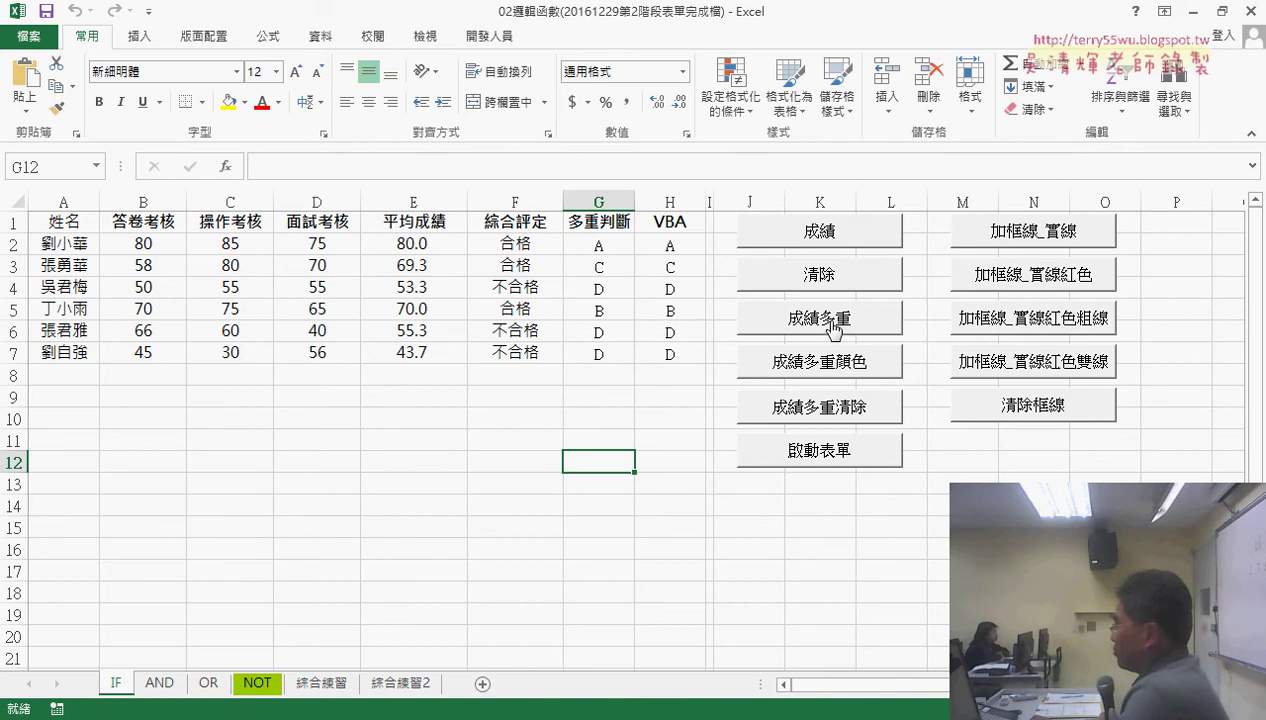
left_click(826, 276)
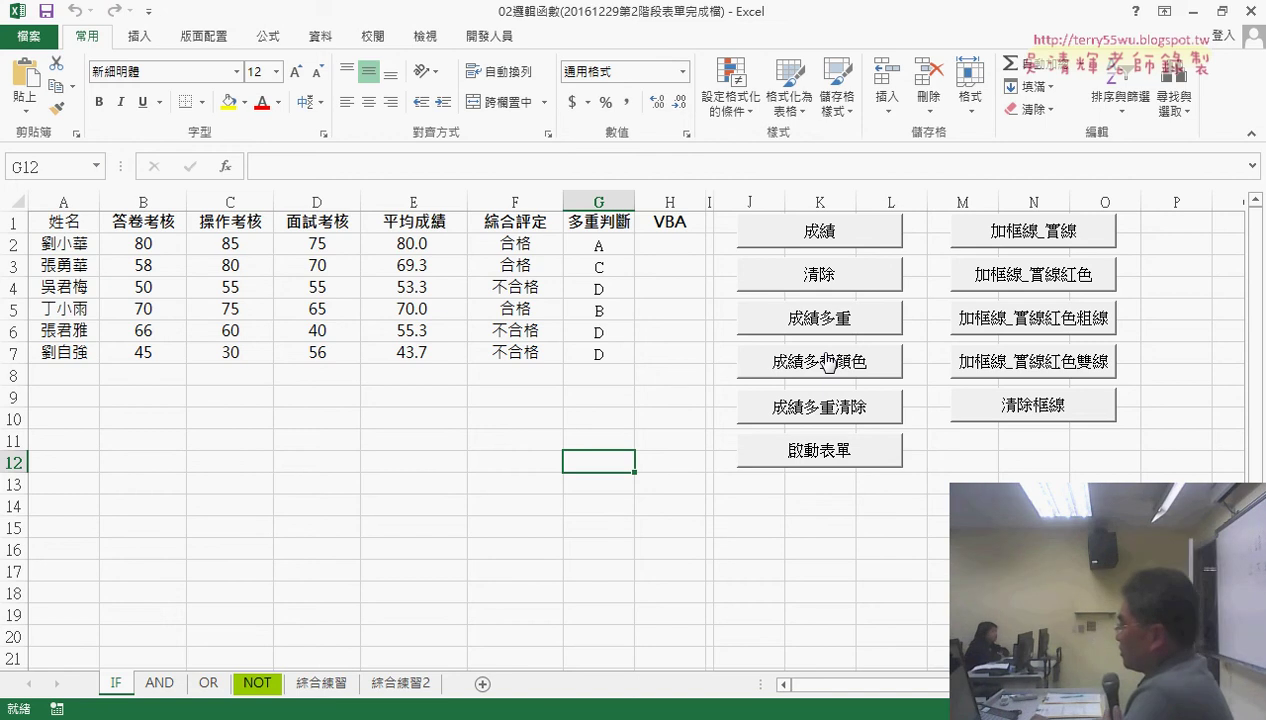
left_click(828, 363)
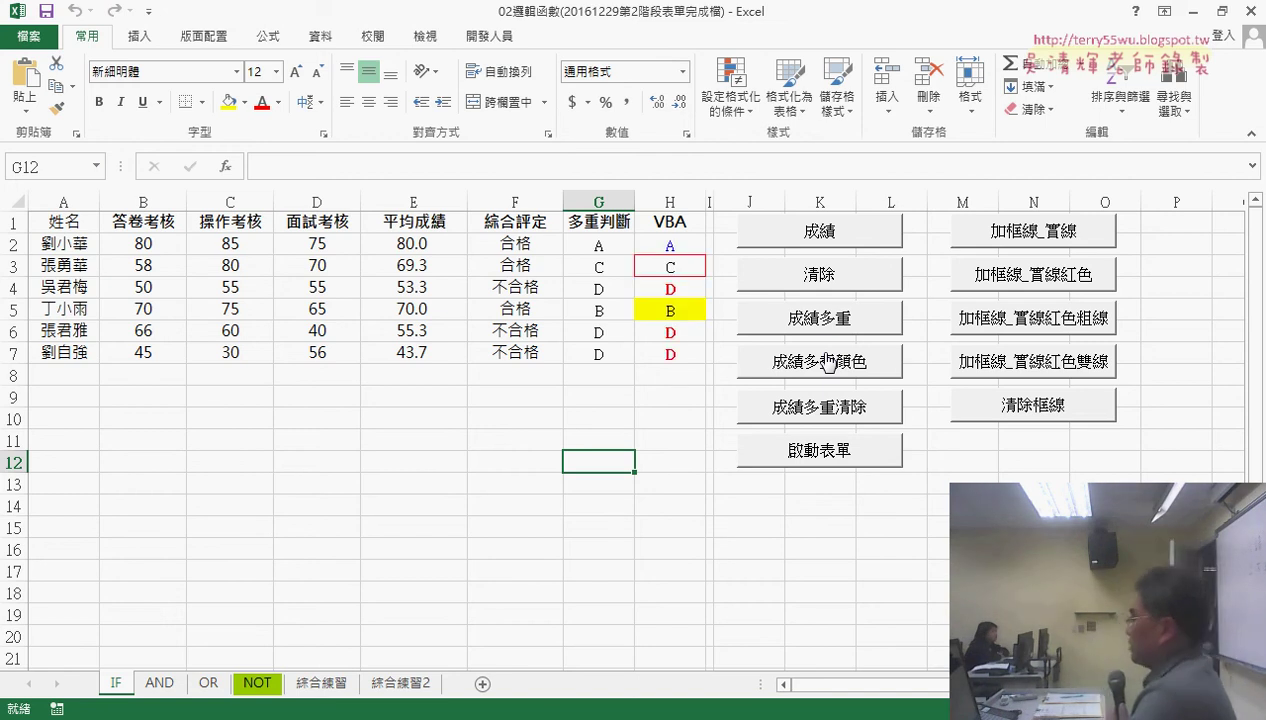
Inspect the colour-coded grades in H2–H5, then clear column H's grades and formatting
left_click(669, 246)
left_click(690, 307)
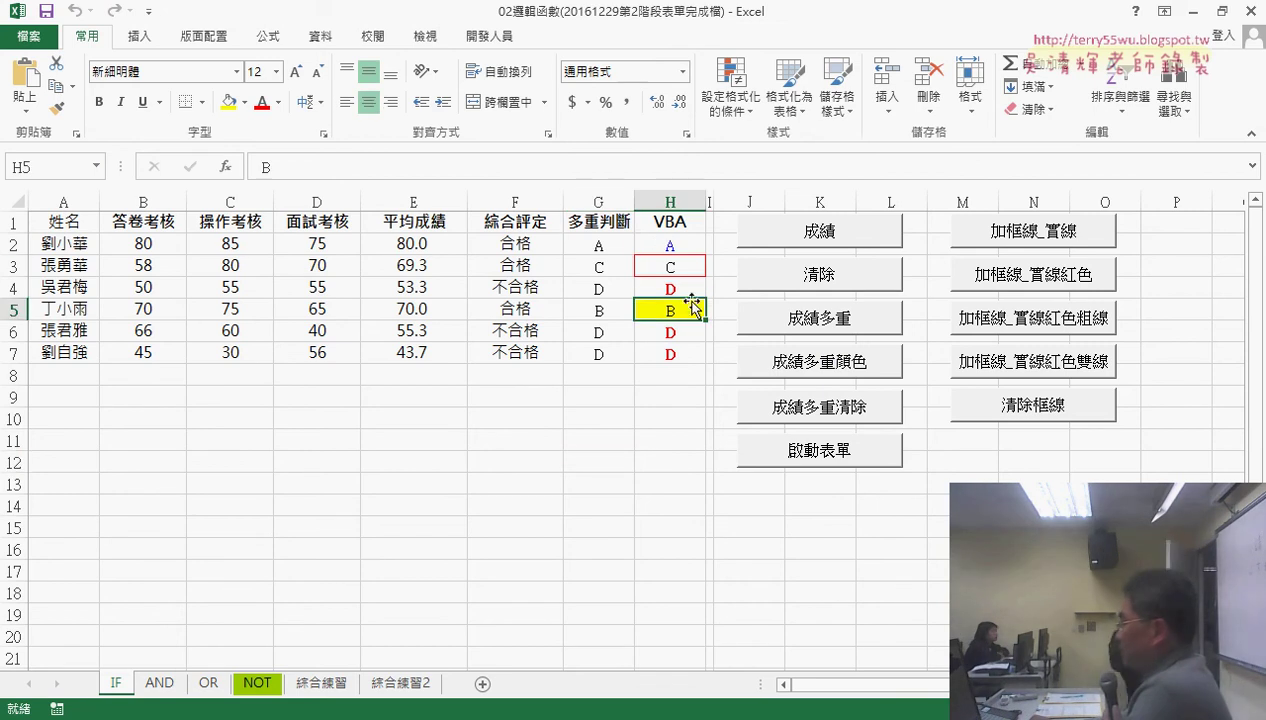
left_click(677, 267)
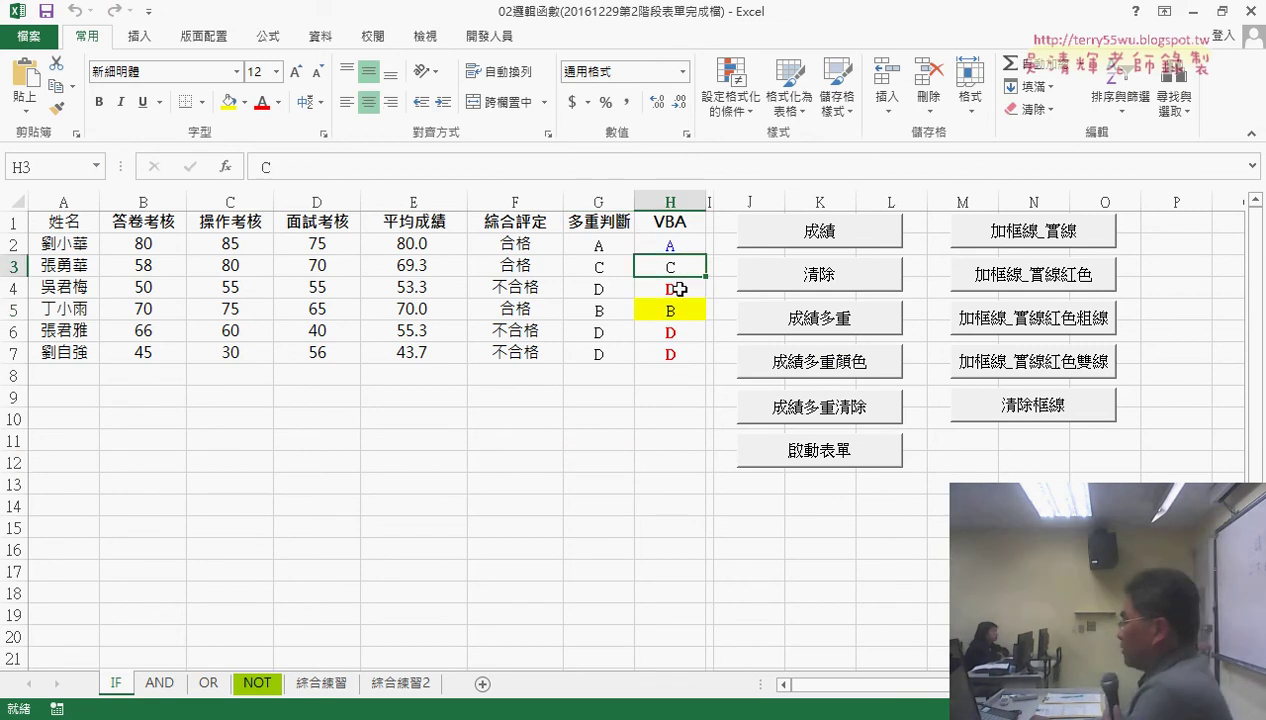
left_click(679, 289)
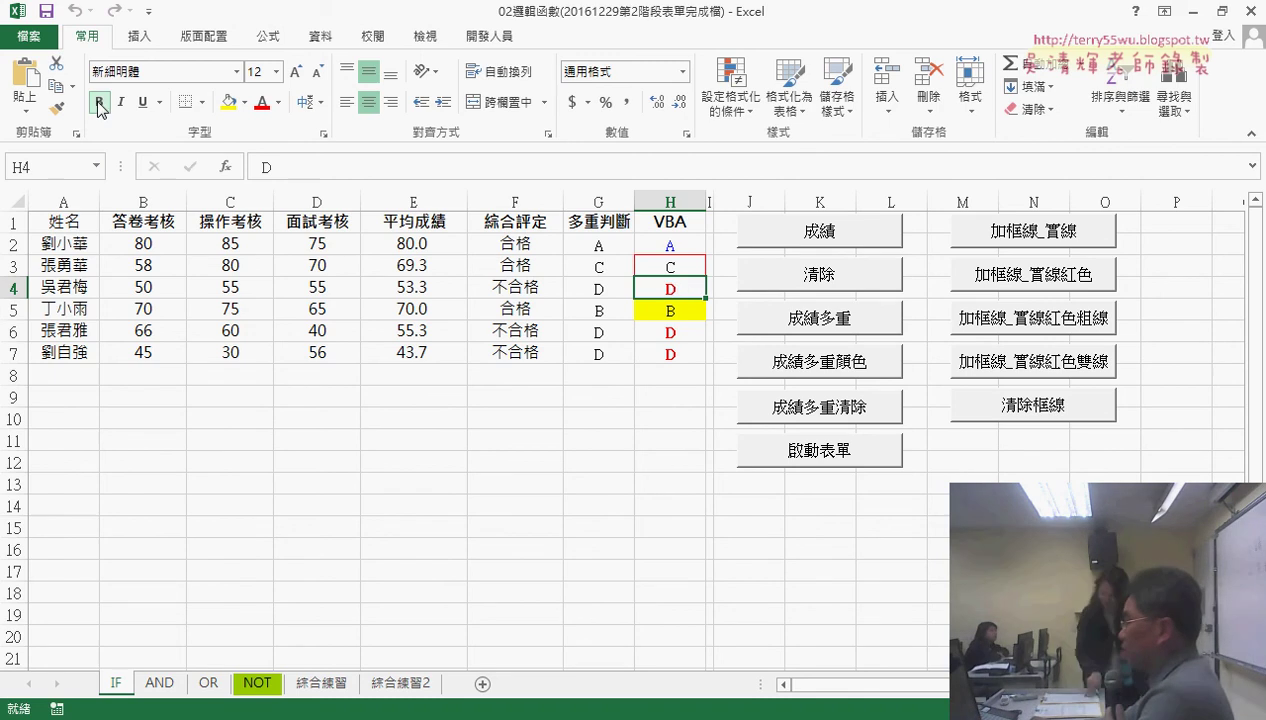
left_click(830, 408)
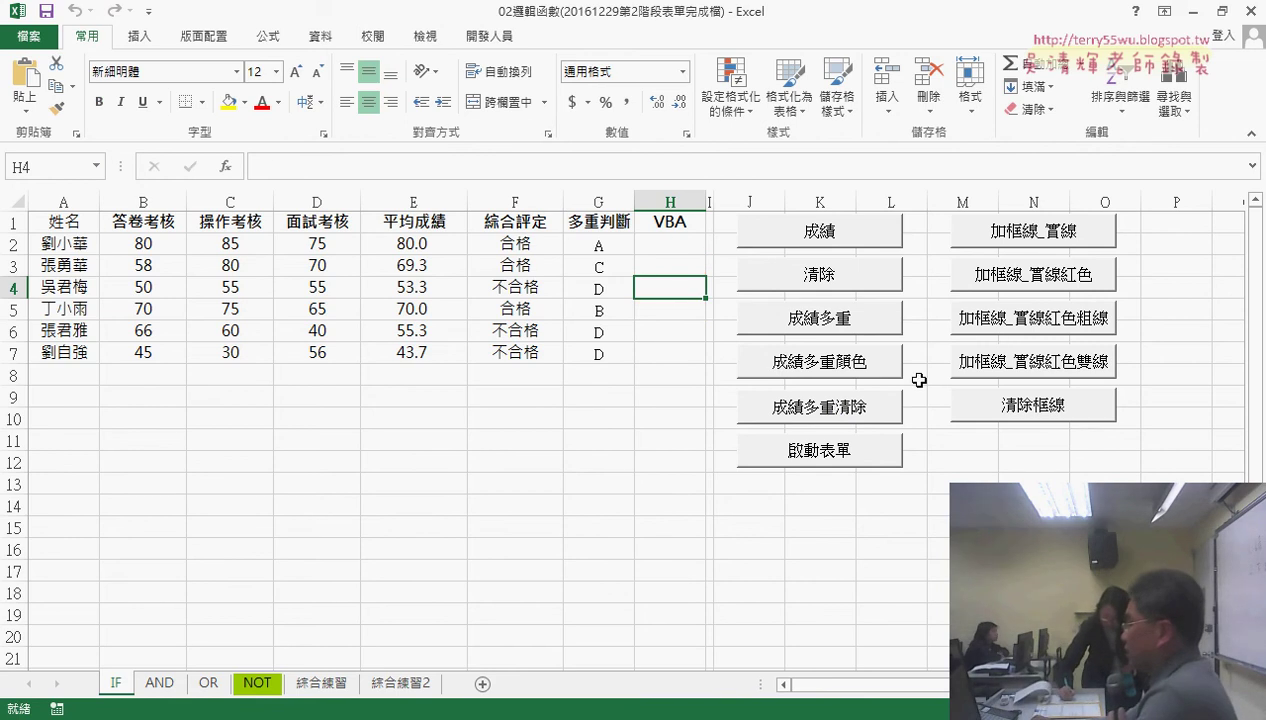
Cycle through black, red and thick red borders, clear them, then apply red double-line borders
left_click(1047, 238)
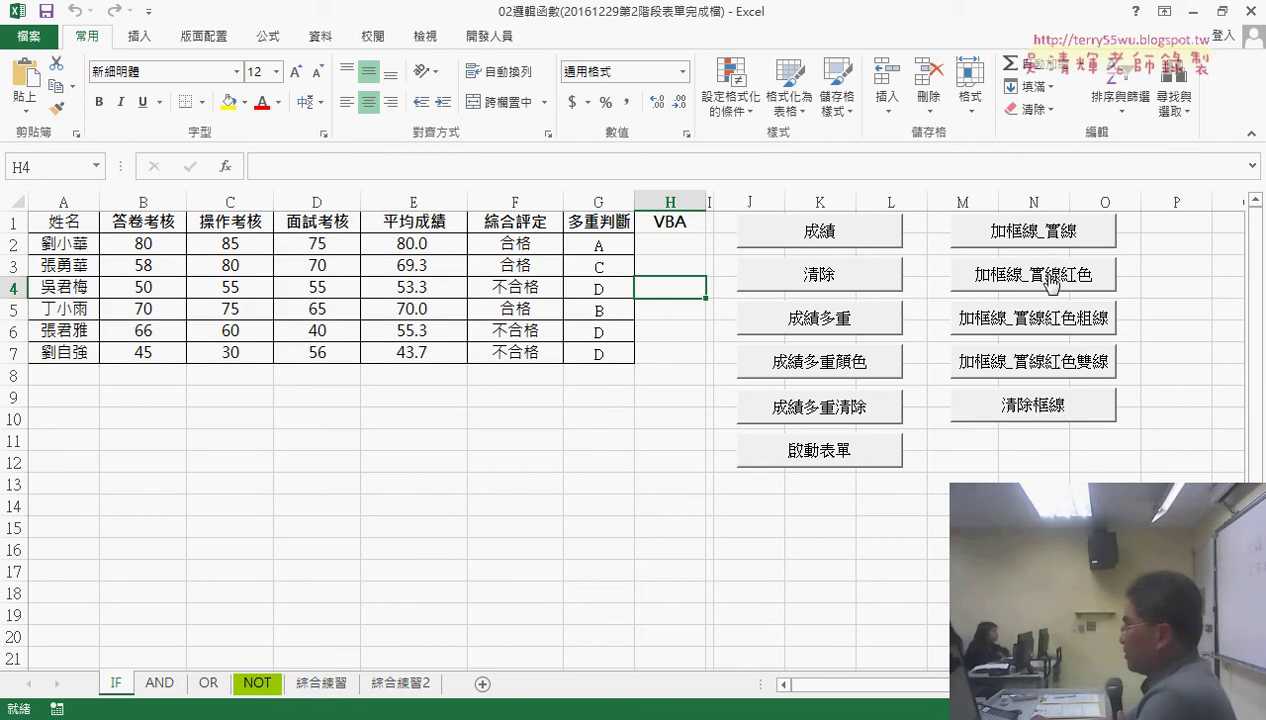
left_click(1053, 284)
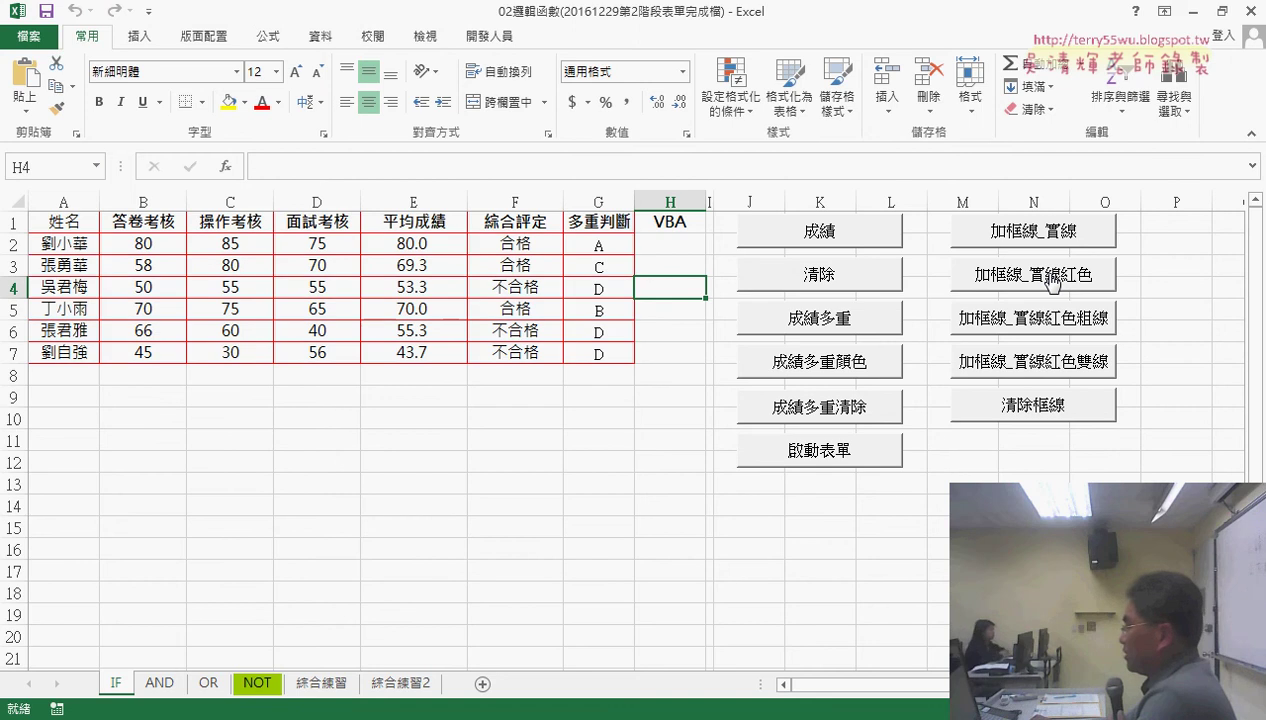
left_click(1050, 327)
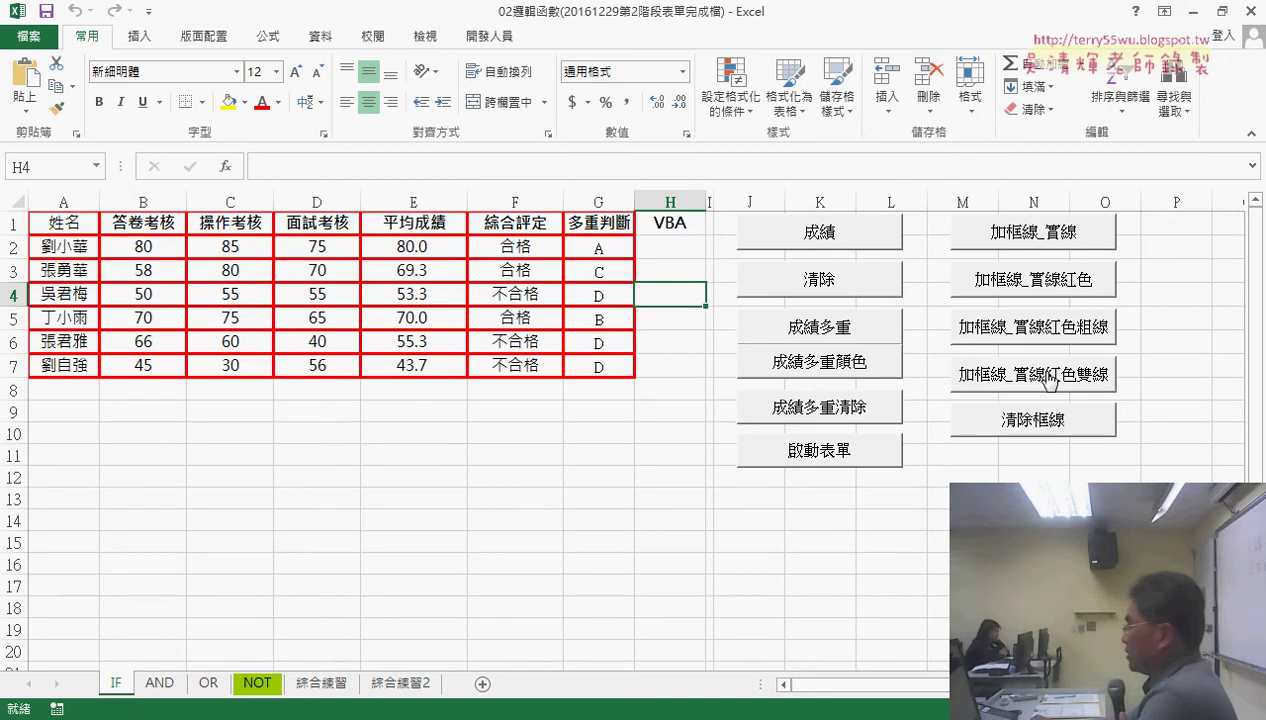
left_click(1014, 410)
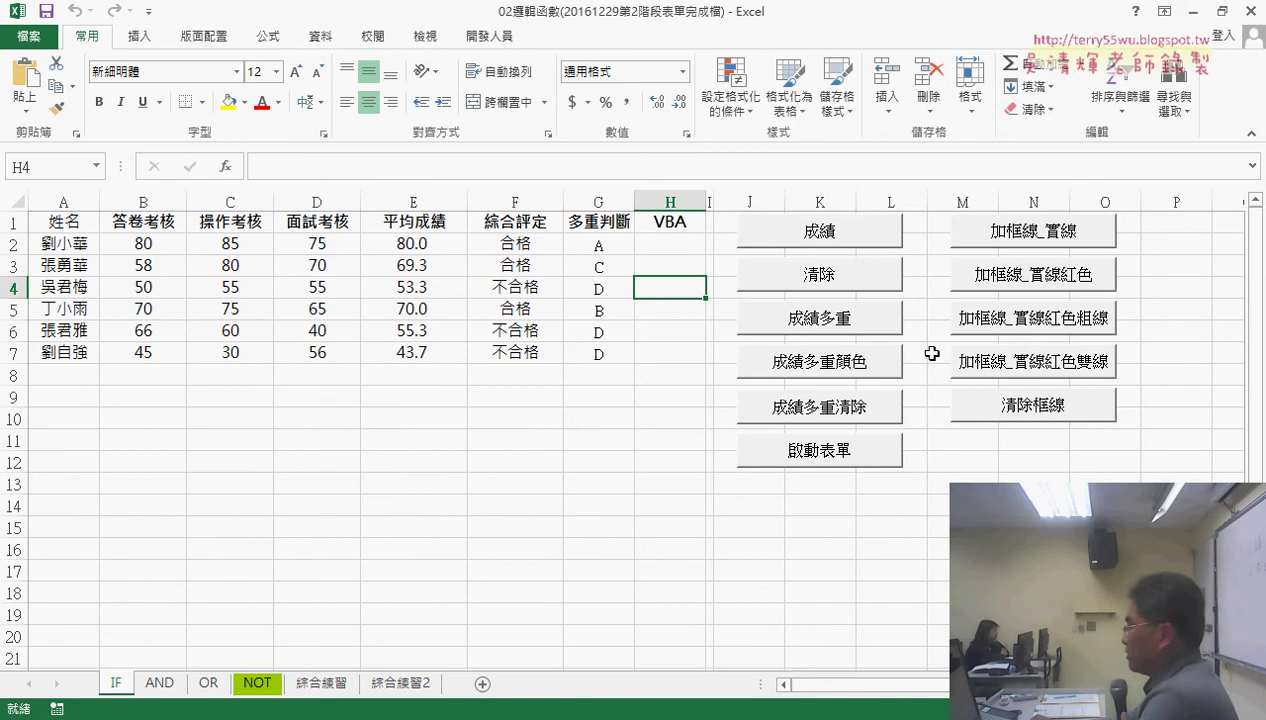
left_click(1046, 368)
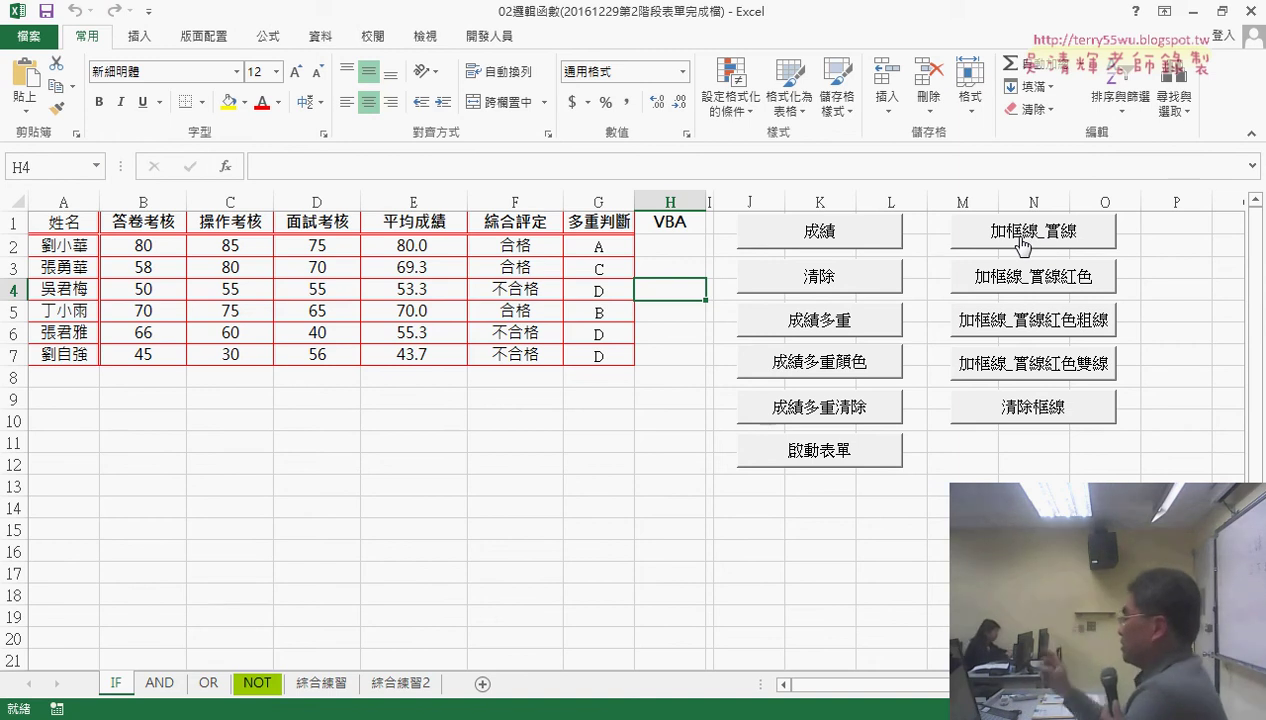
Clear the red borders from A1:G7 and apply plain black solid borders instead
left_click(1040, 414)
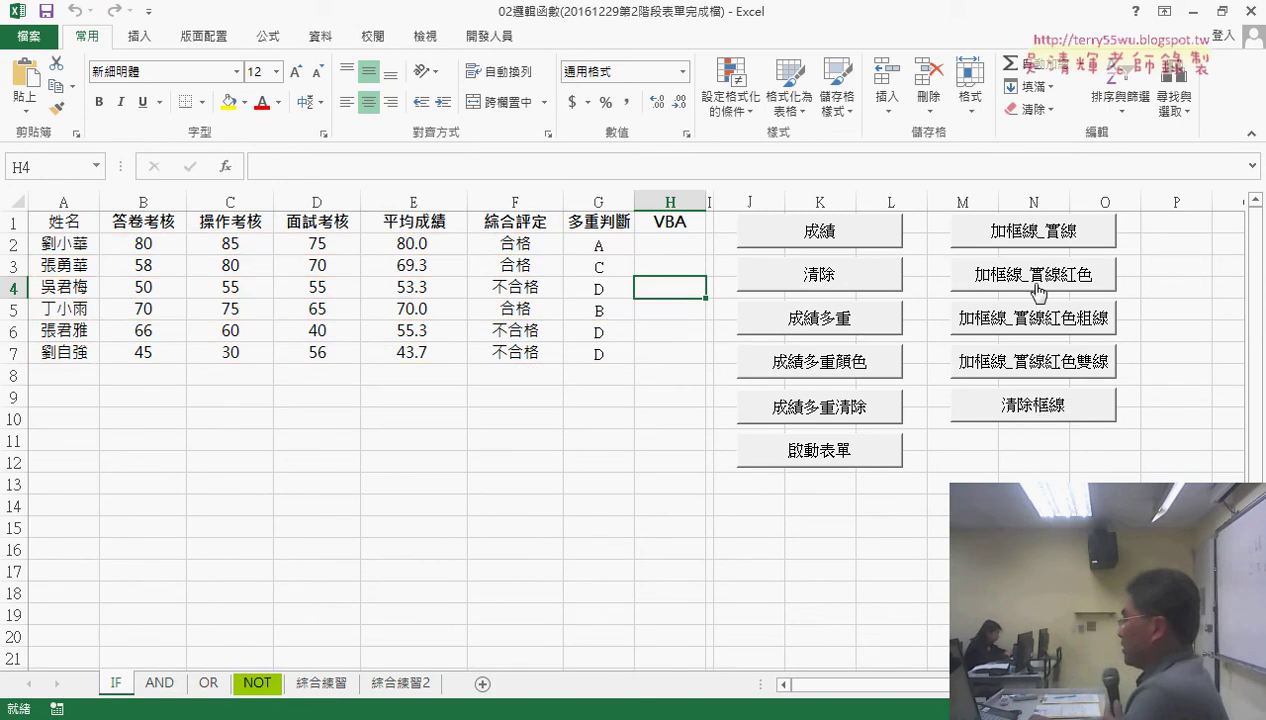
left_click(1040, 235)
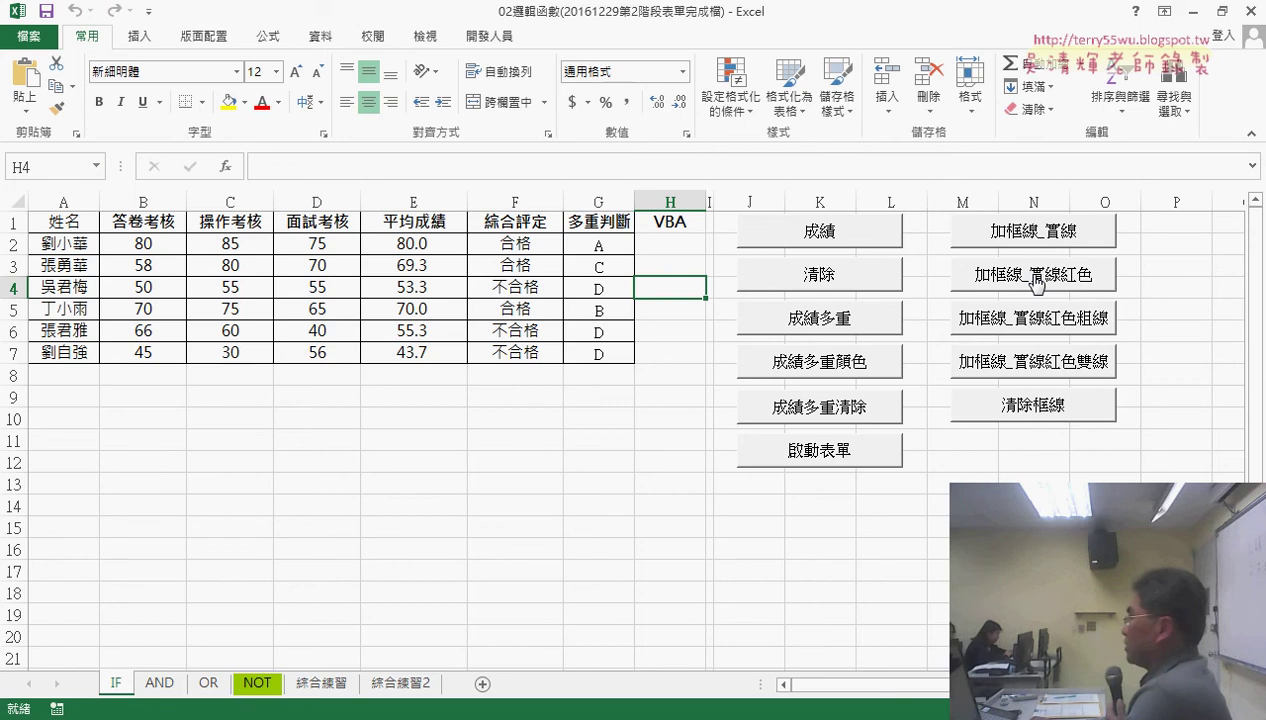
Open the 加框線_實線紅色 macro's code in the VBA editor, entering the project password
right_click(1037, 284)
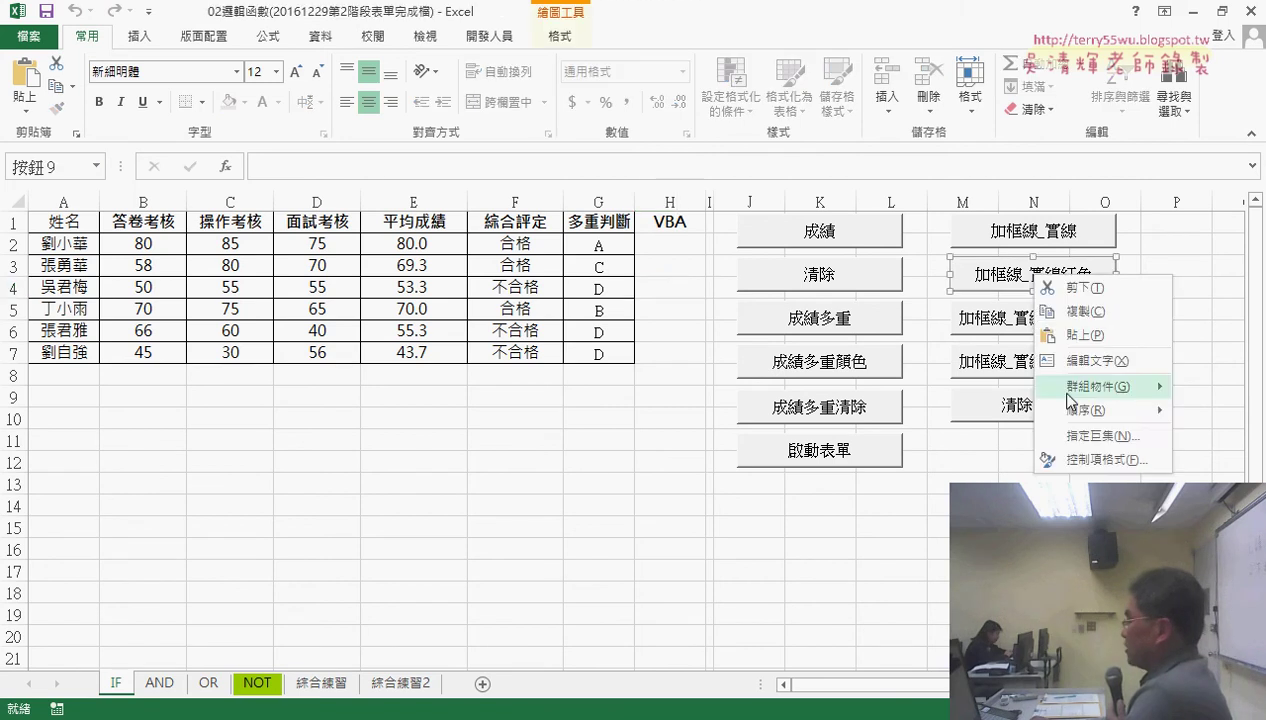
left_click(1095, 436)
left_click(1218, 283)
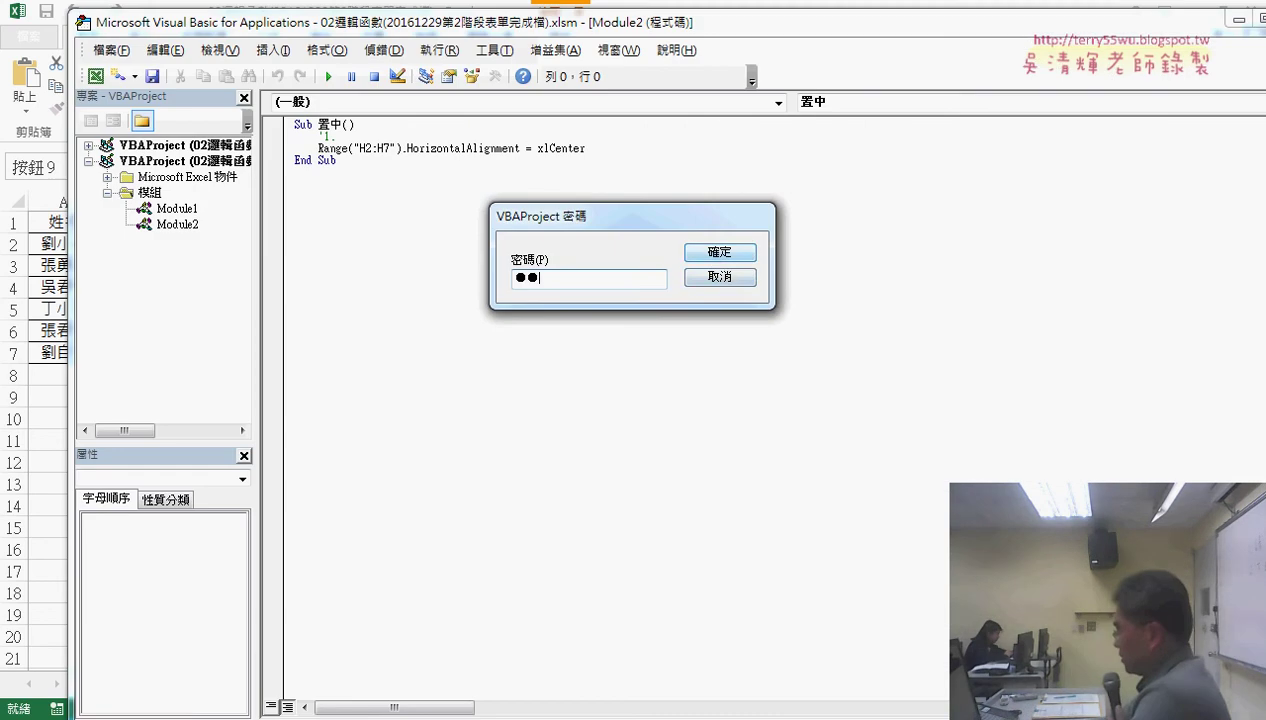
key("Return")
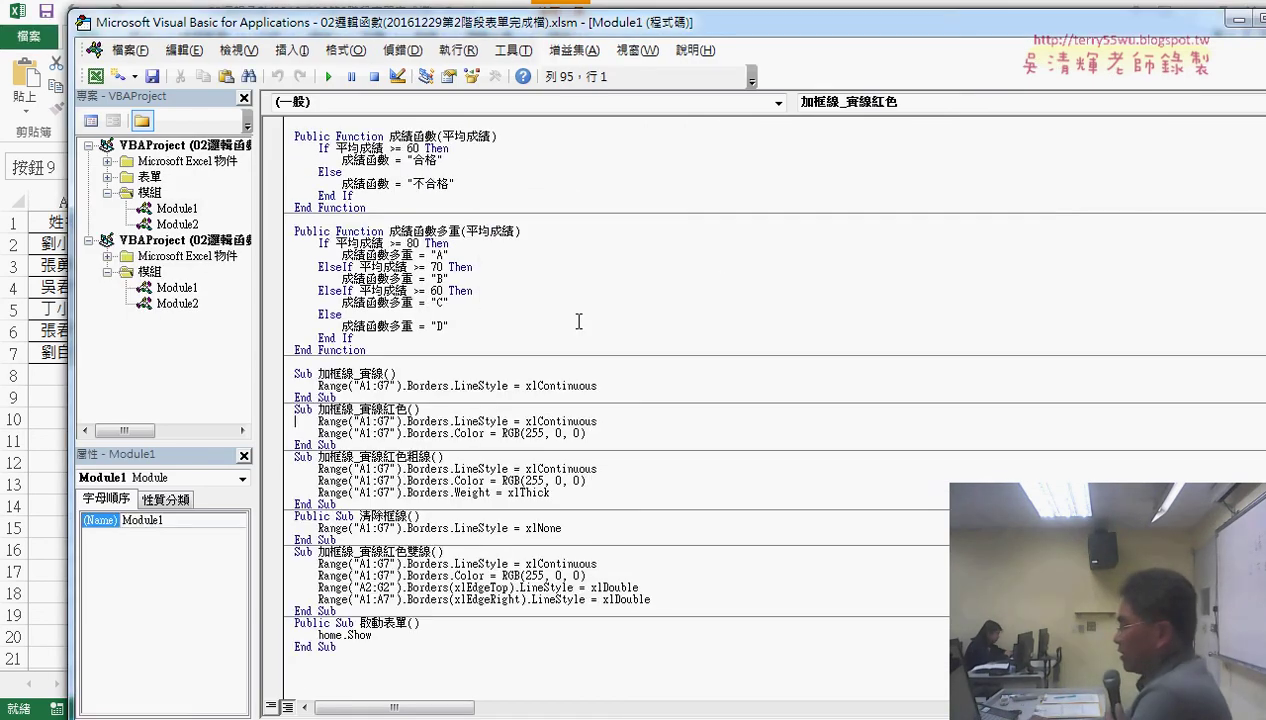
Highlight the xlContinuous and RGB(255, 0, 0) values, then set the code font size to 12
left_click_drag(456, 423, 598, 421)
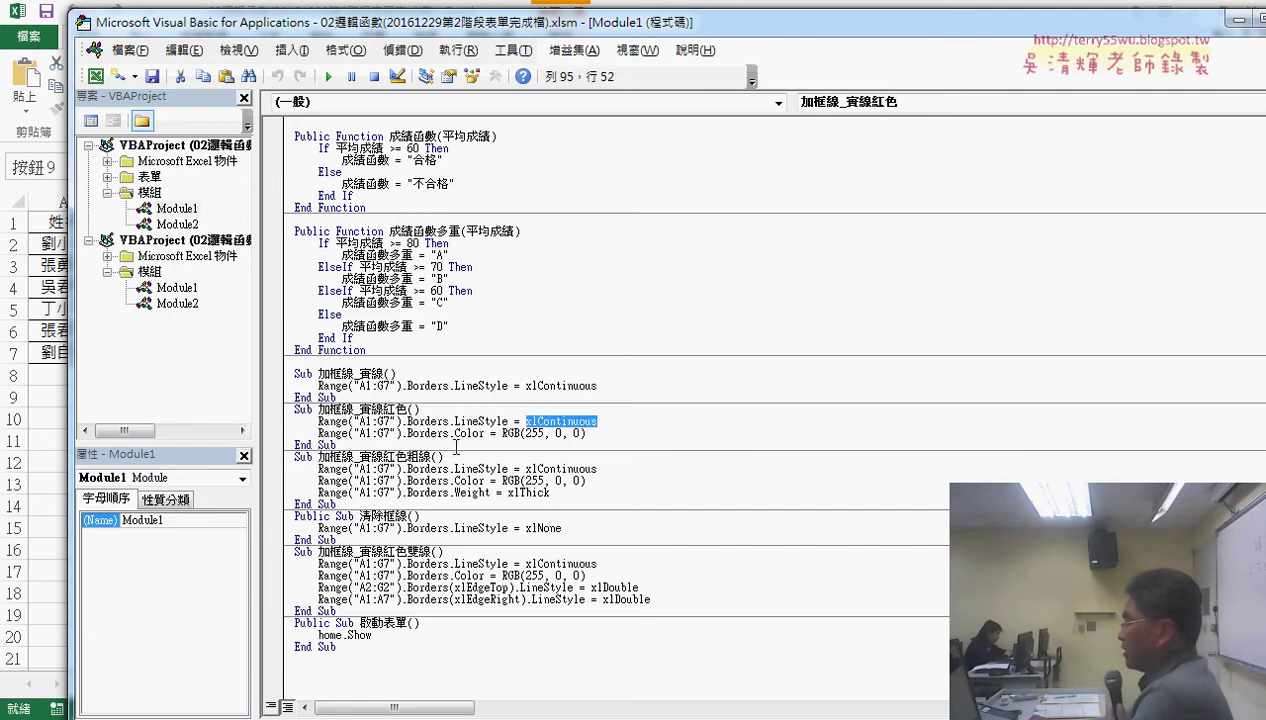
left_click_drag(407, 433, 597, 433)
left_click(513, 50)
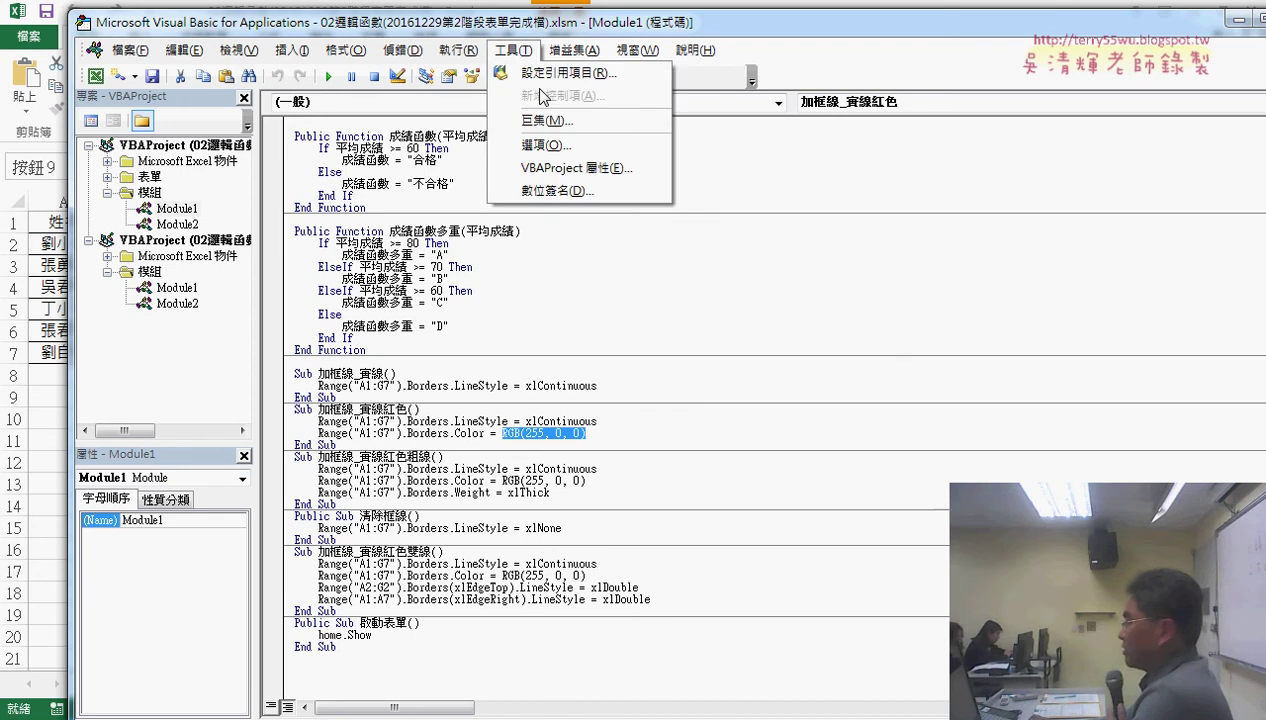
left_click(560, 157)
left_click(513, 171)
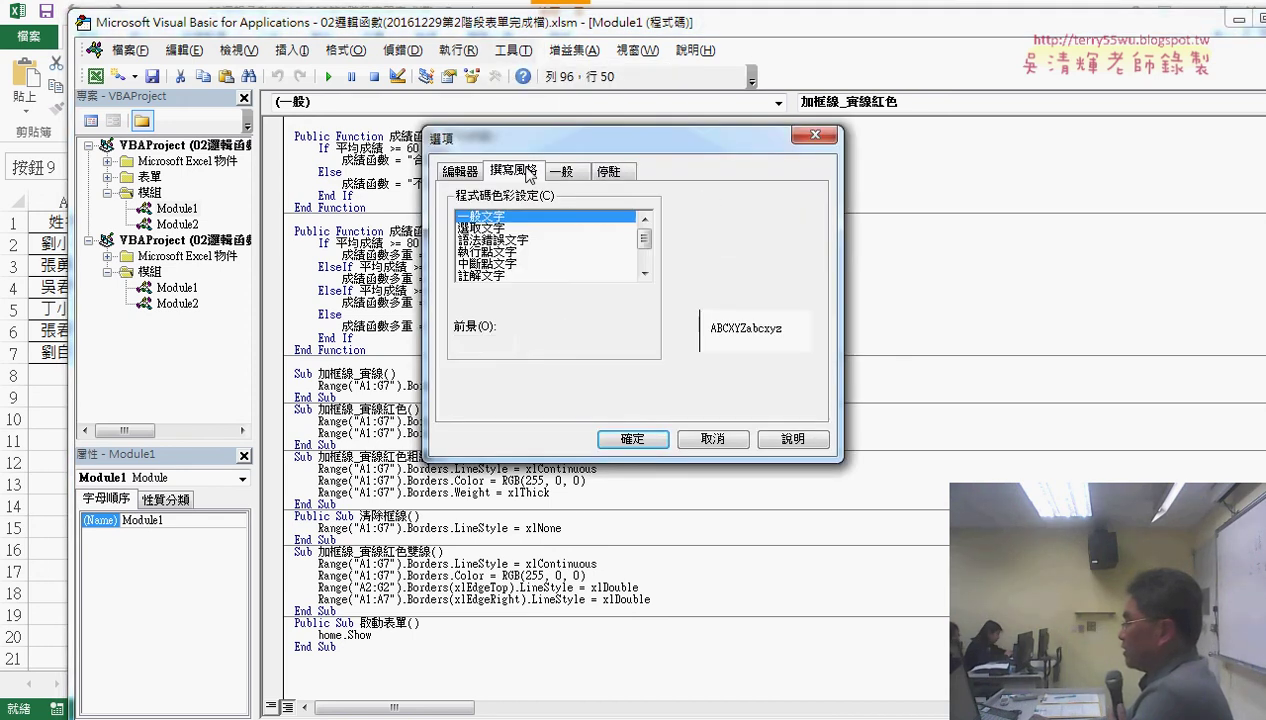
left_click(725, 258)
left_click(712, 312)
left_click(632, 439)
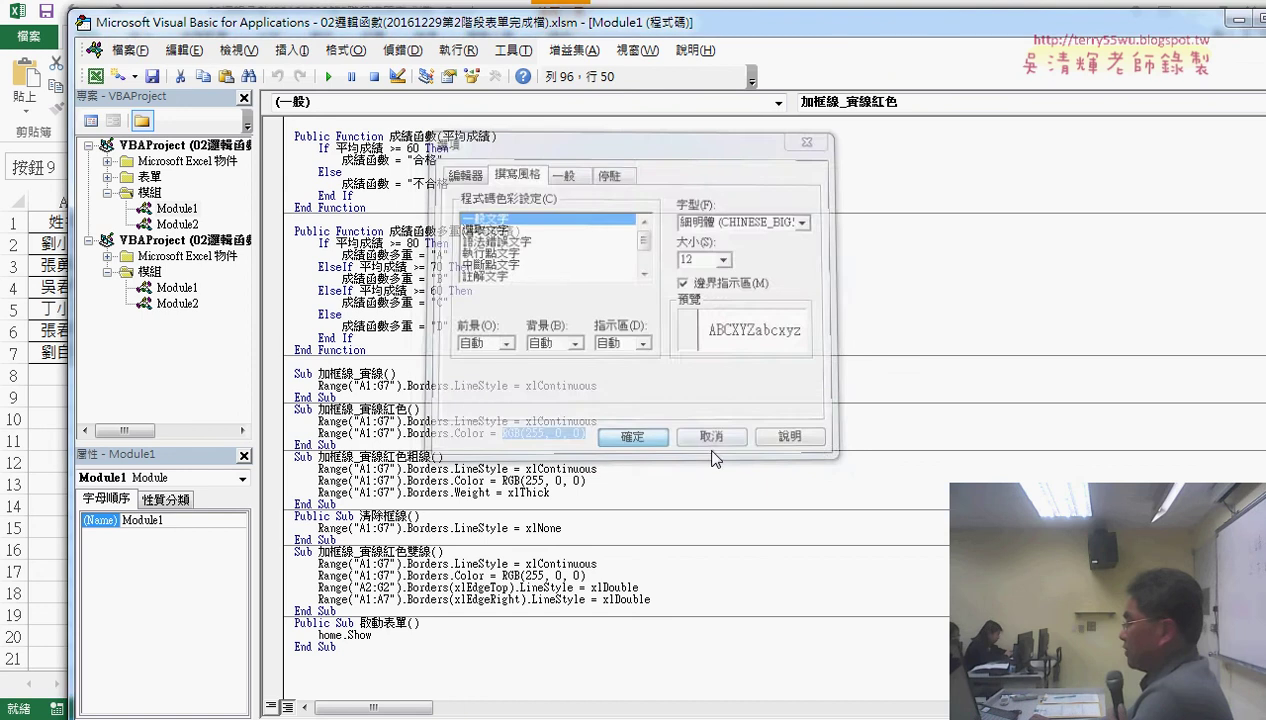
left_click(704, 538)
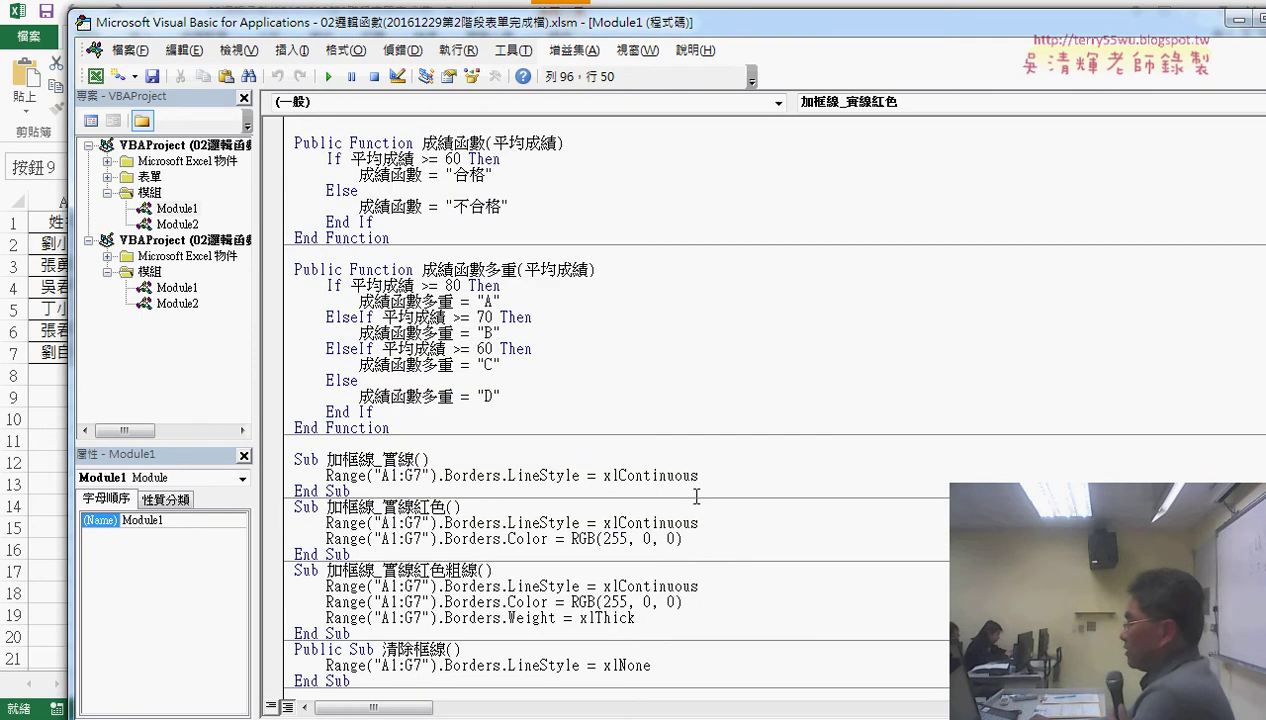
left_click_drag(698, 475, 326, 475)
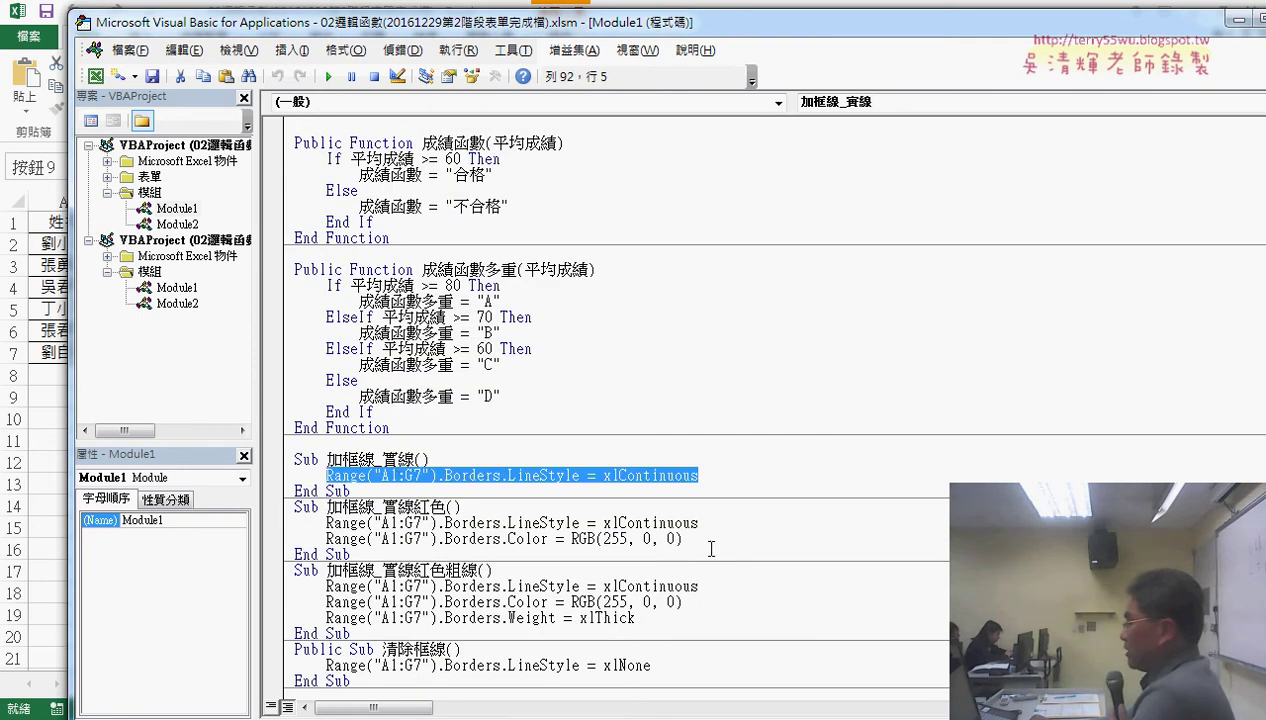
left_click_drag(683, 538, 329, 538)
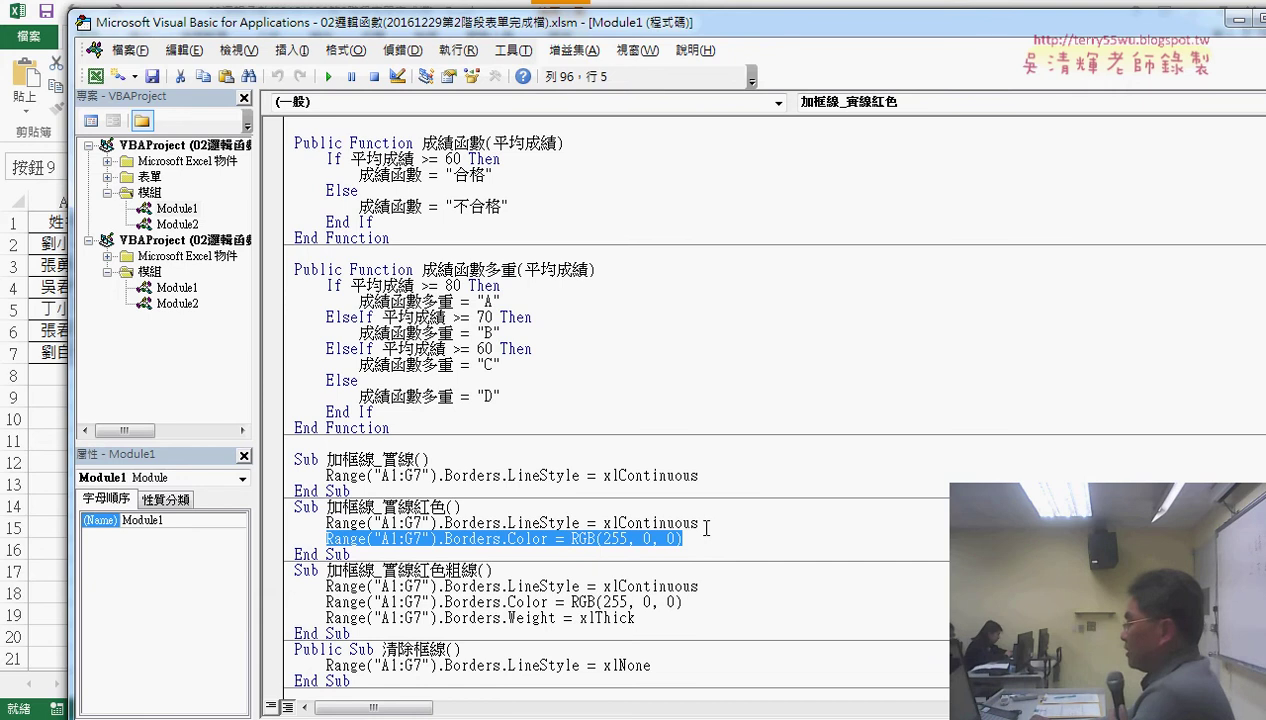
scroll(706, 527, "down", 3)
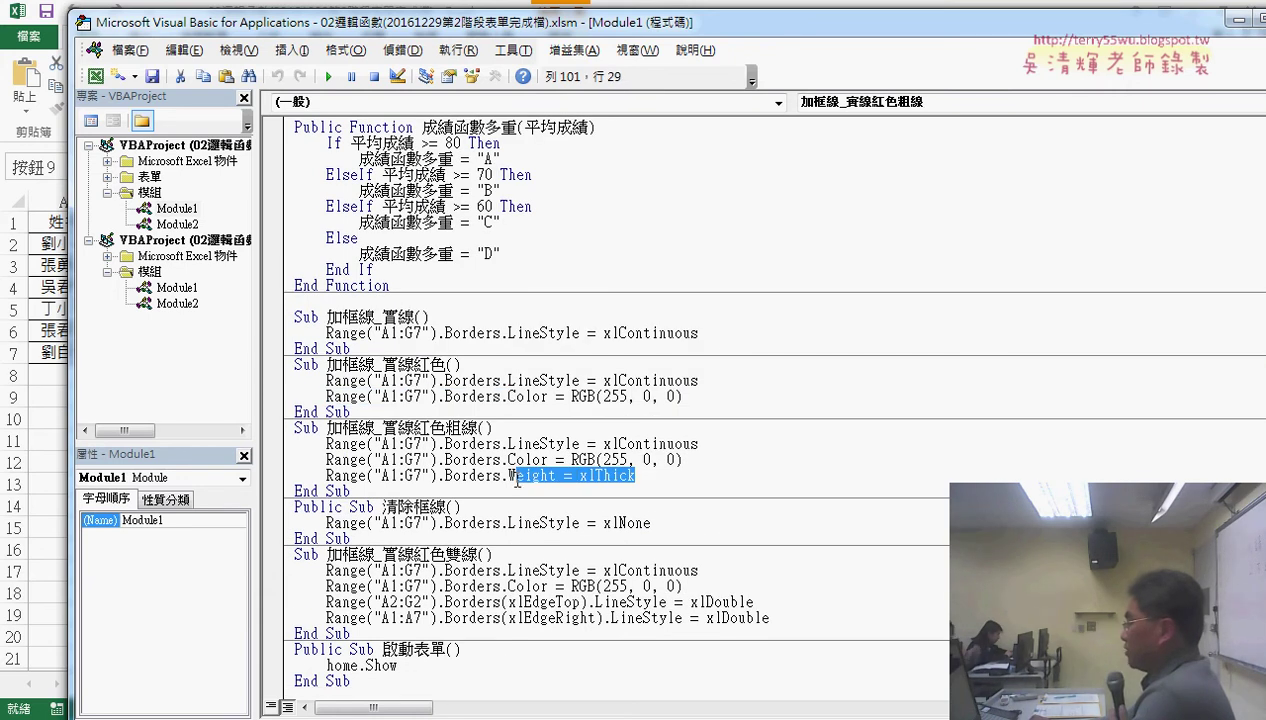
left_click_drag(576, 480, 504, 481)
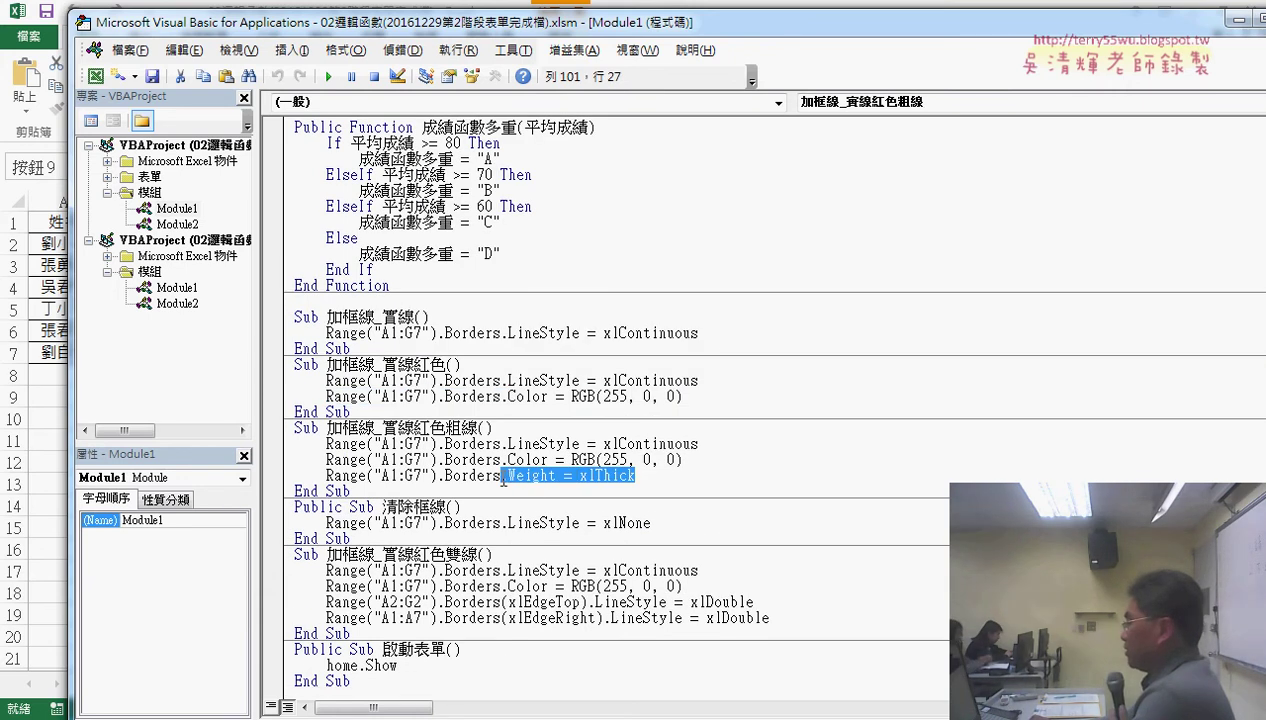
scroll(604, 482, "down", 1)
left_click_drag(651, 475, 494, 476)
left_click(604, 475)
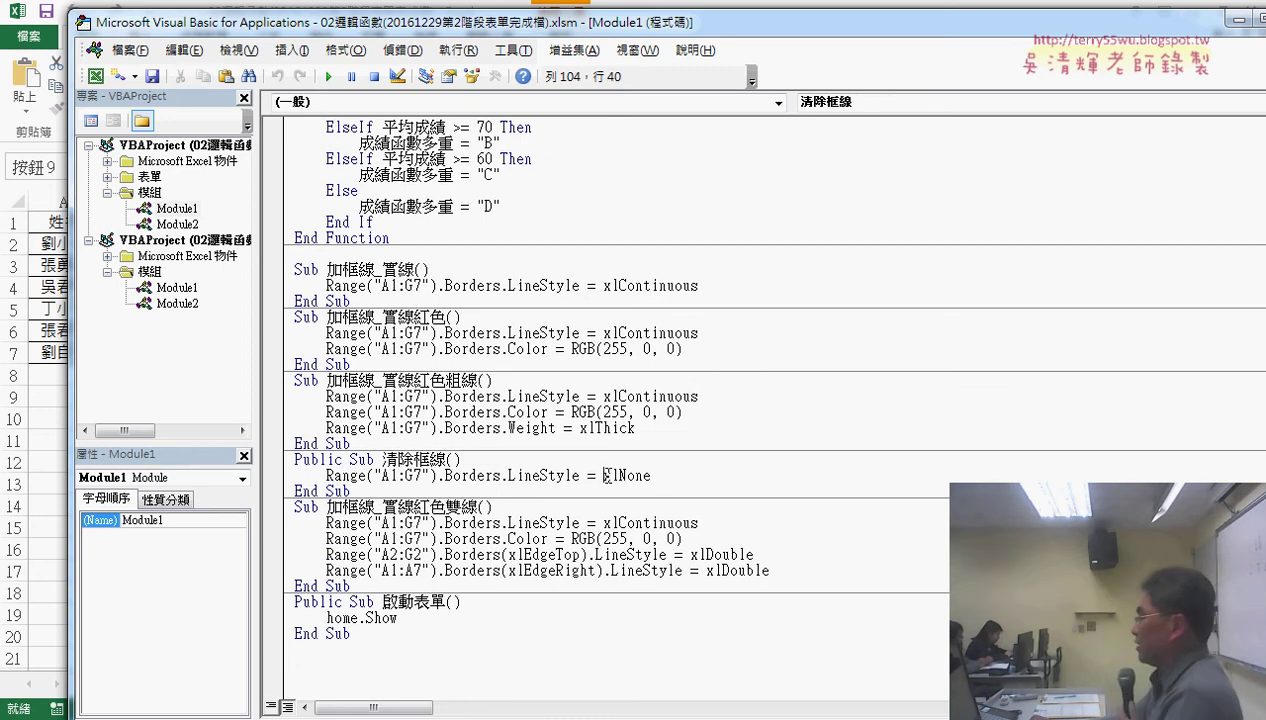
left_click_drag(605, 475, 663, 477)
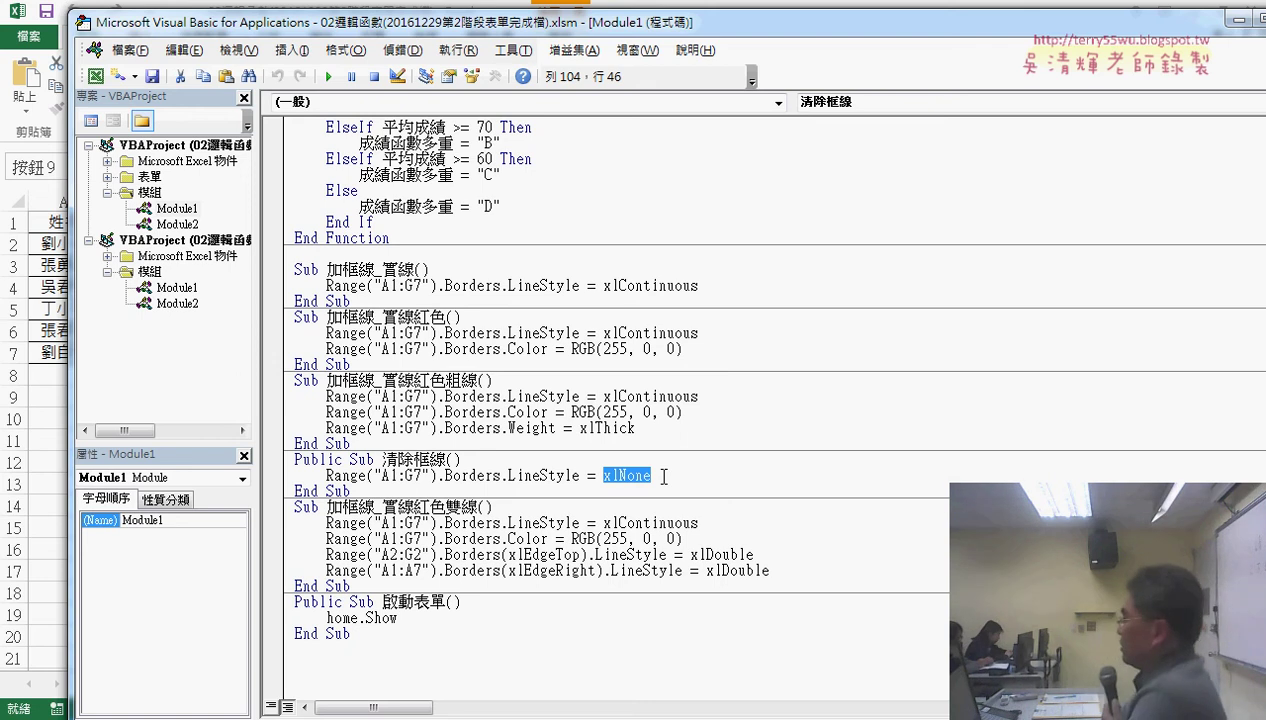
left_click(555, 477)
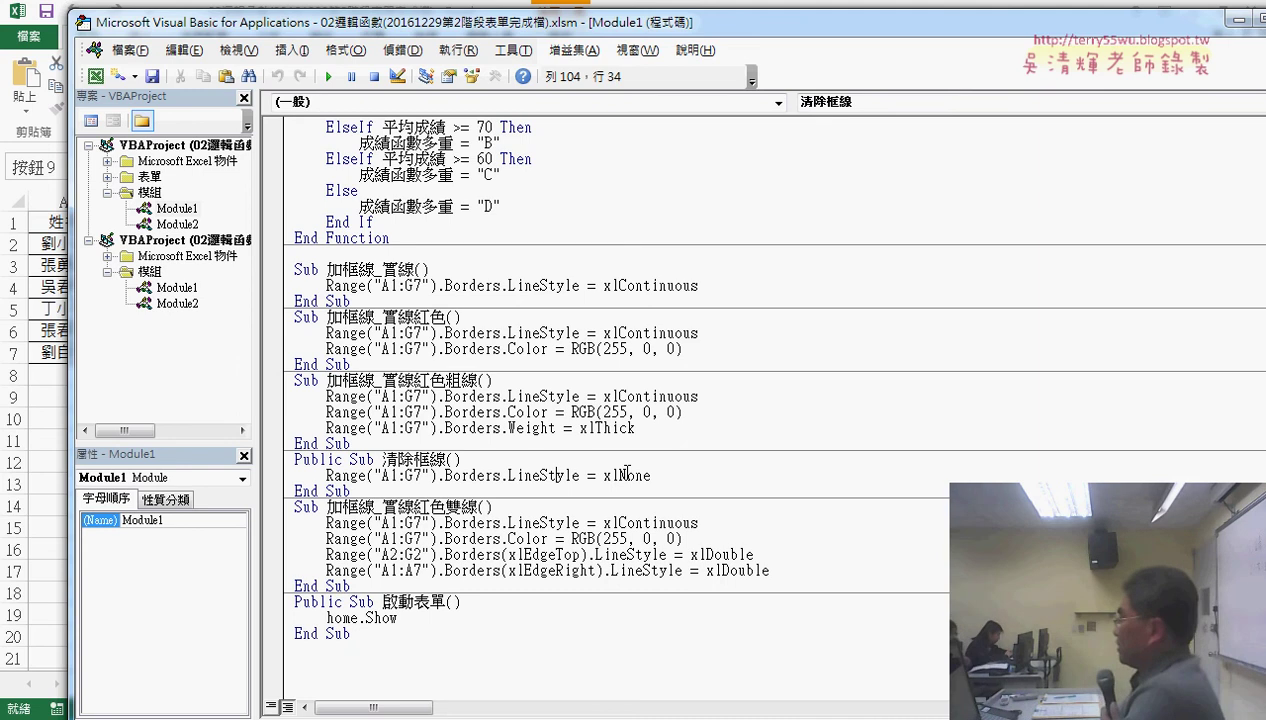
key("F1")
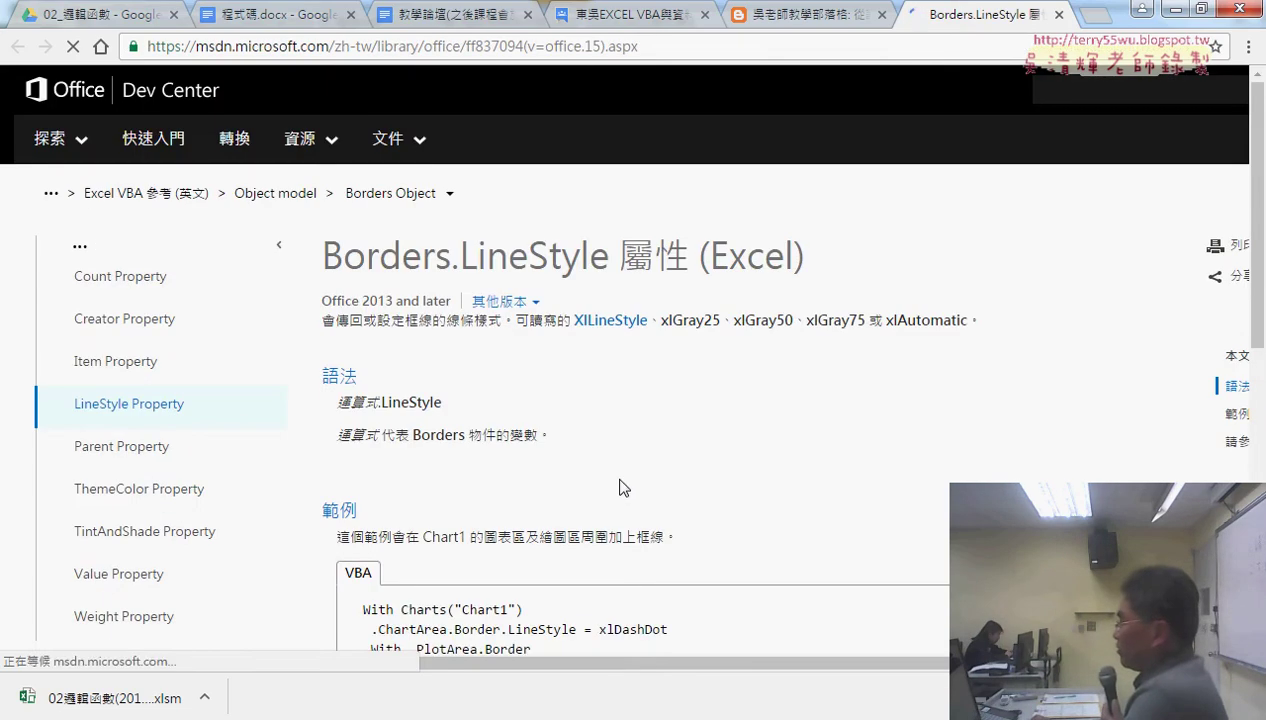
left_click(615, 322)
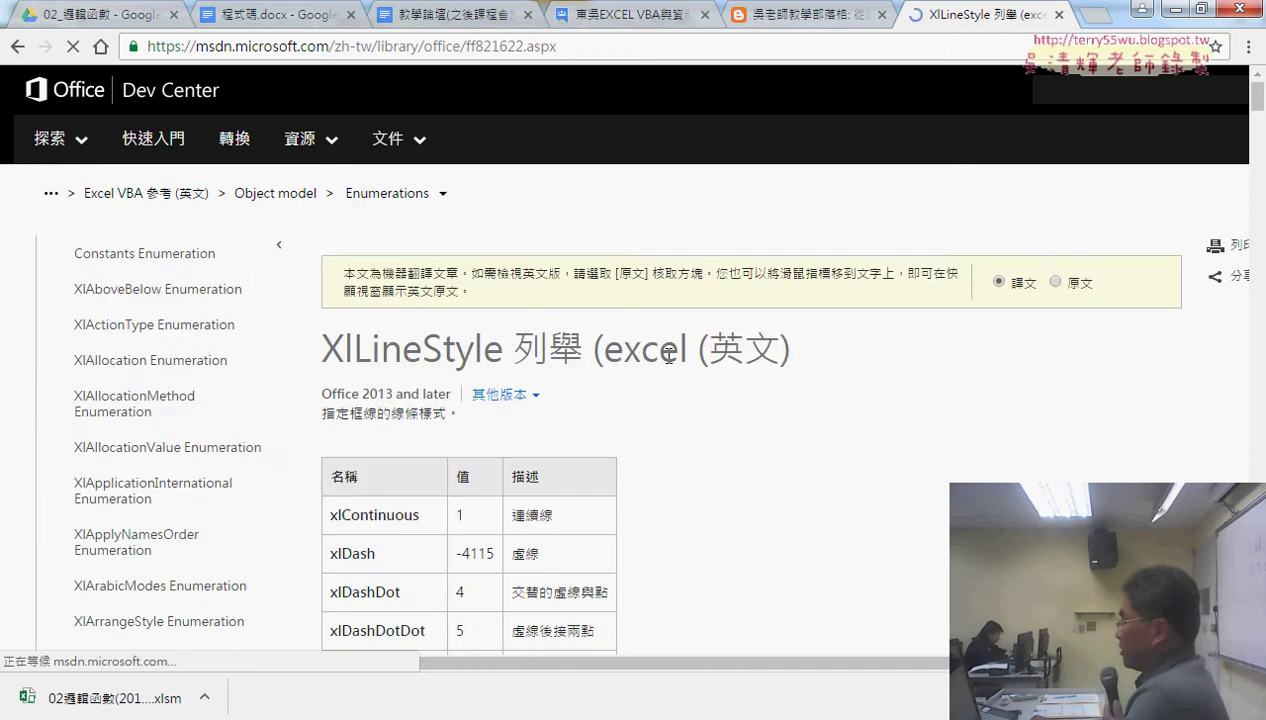
scroll(620, 478, "down", 1)
scroll(563, 388, "down", 2)
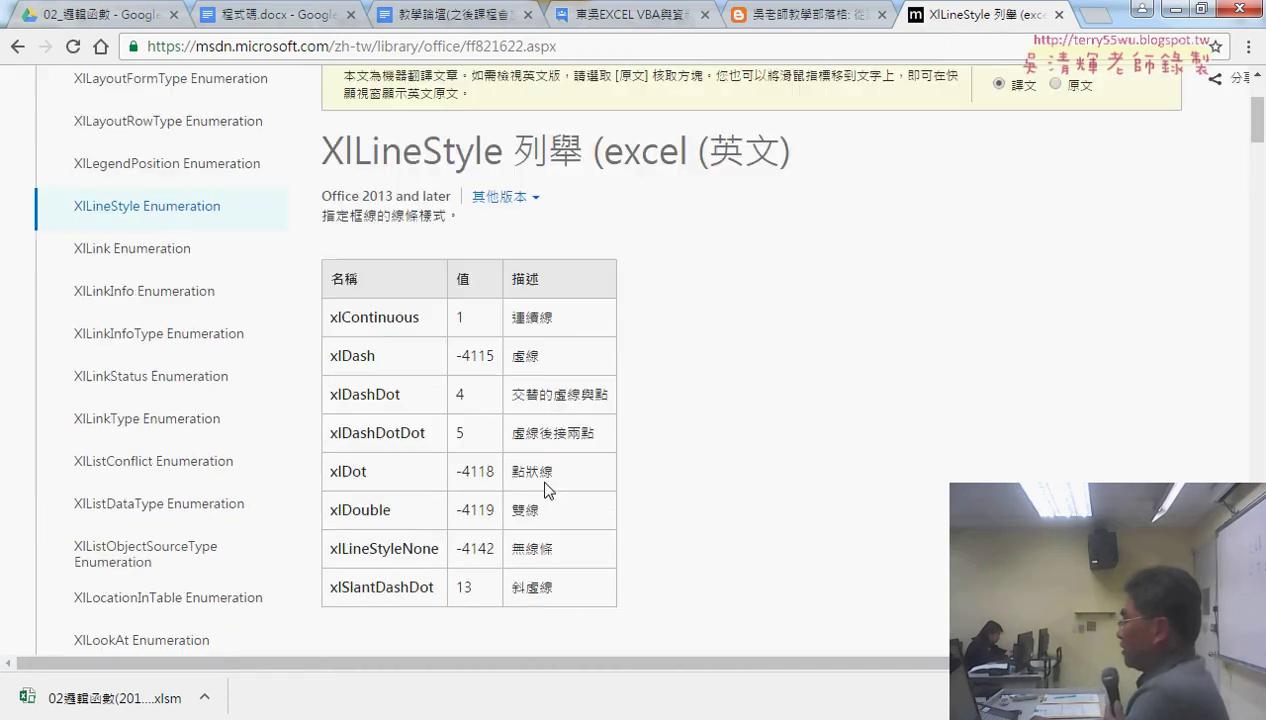
left_click_drag(421, 317, 330, 317)
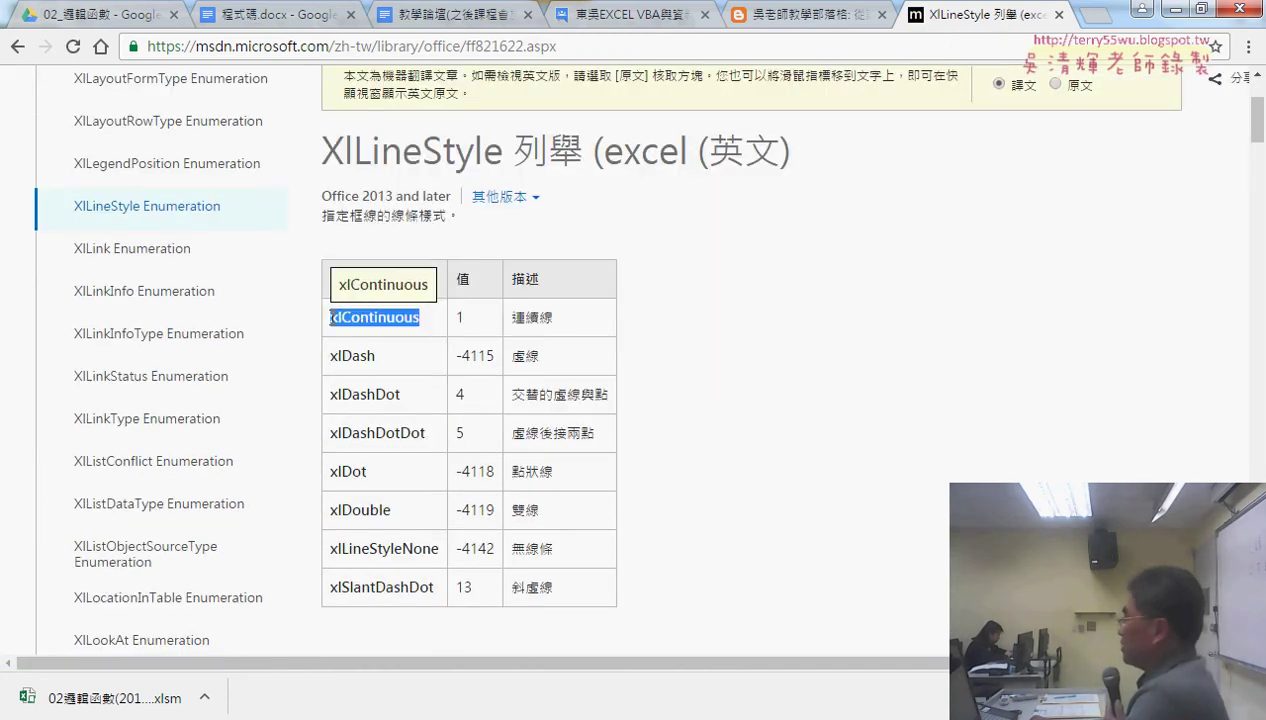
left_click(1058, 14)
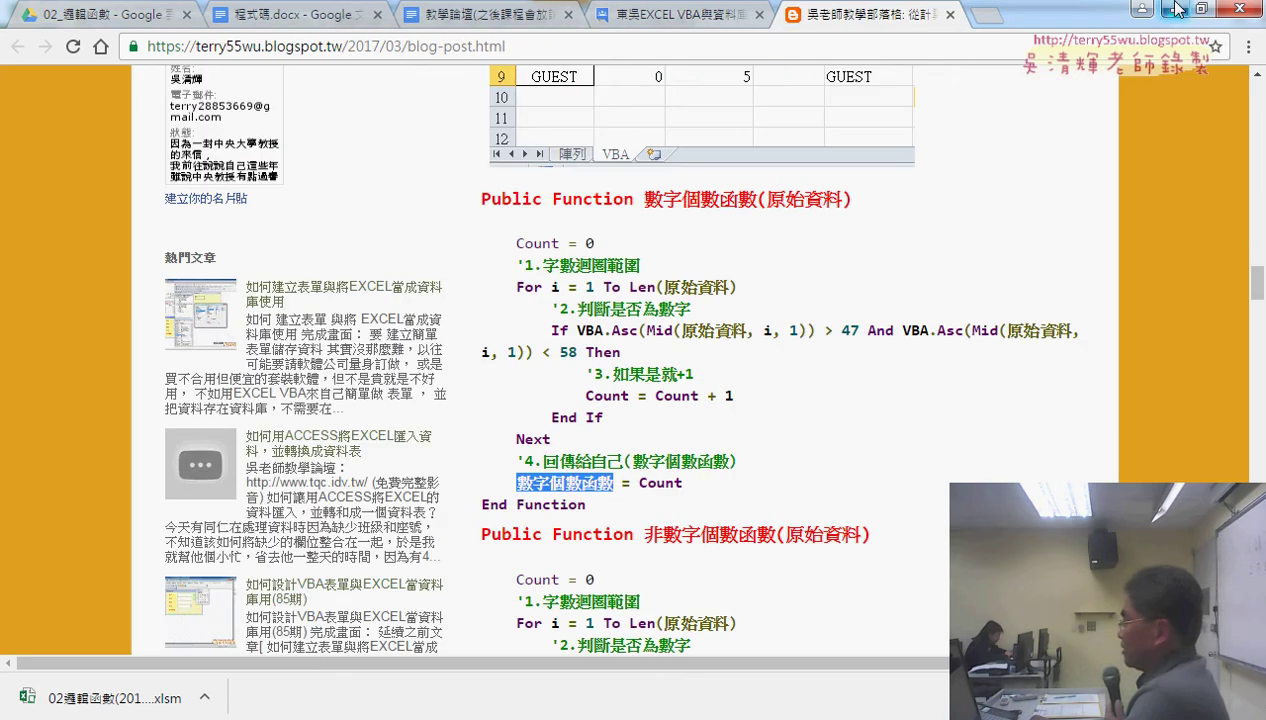
left_click(1176, 9)
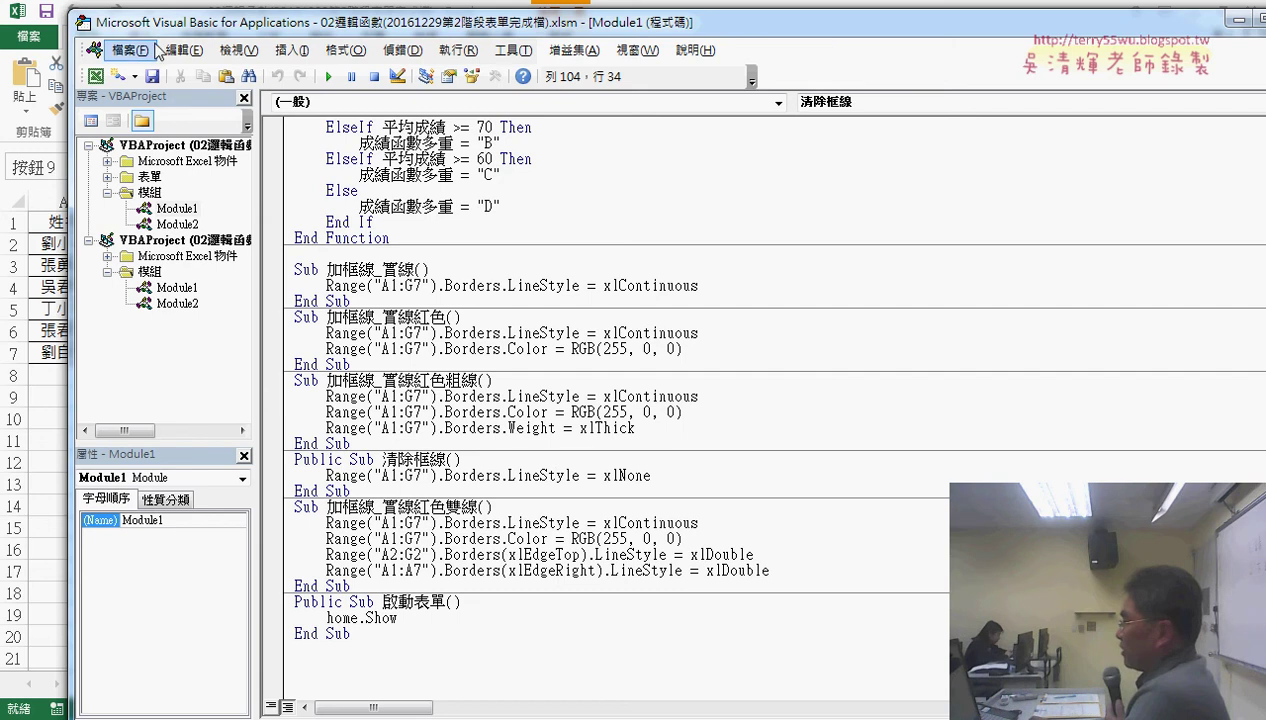
Close the VBA editor and return to Excel's IF sheet, selecting cell H15
double_click(80, 24)
left_click(705, 522)
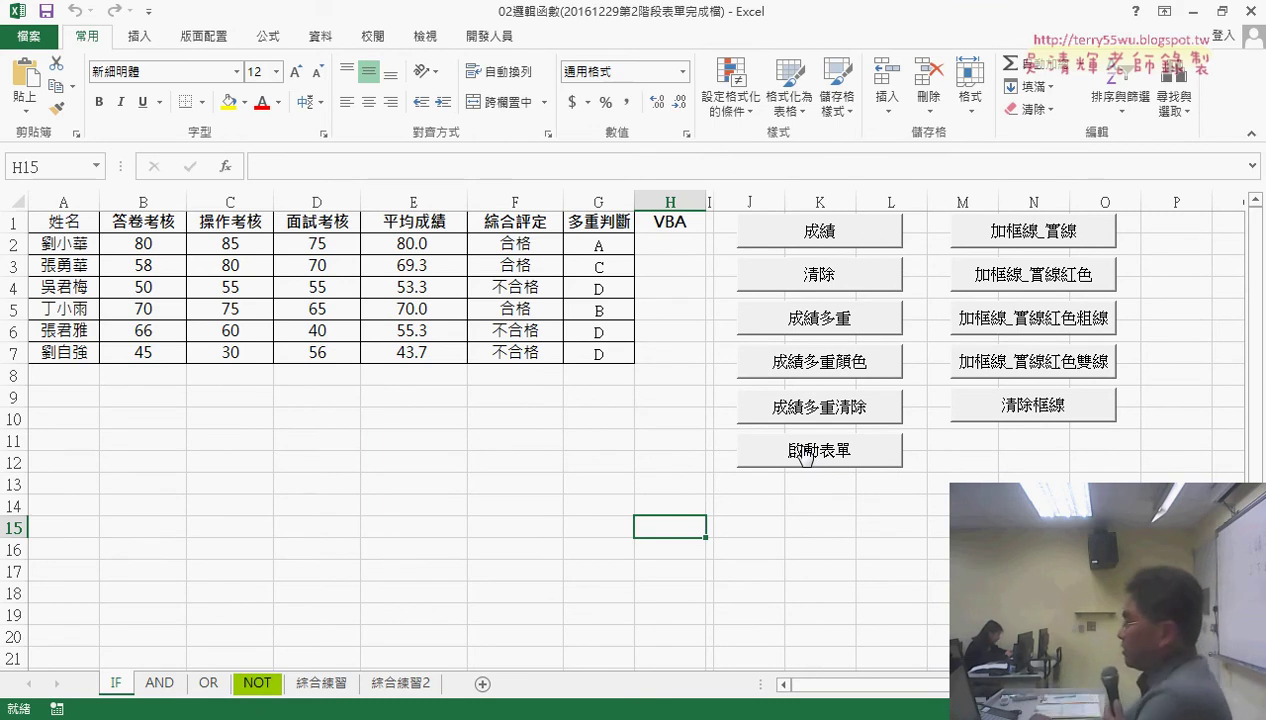
left_click_drag(66, 380, 586, 372)
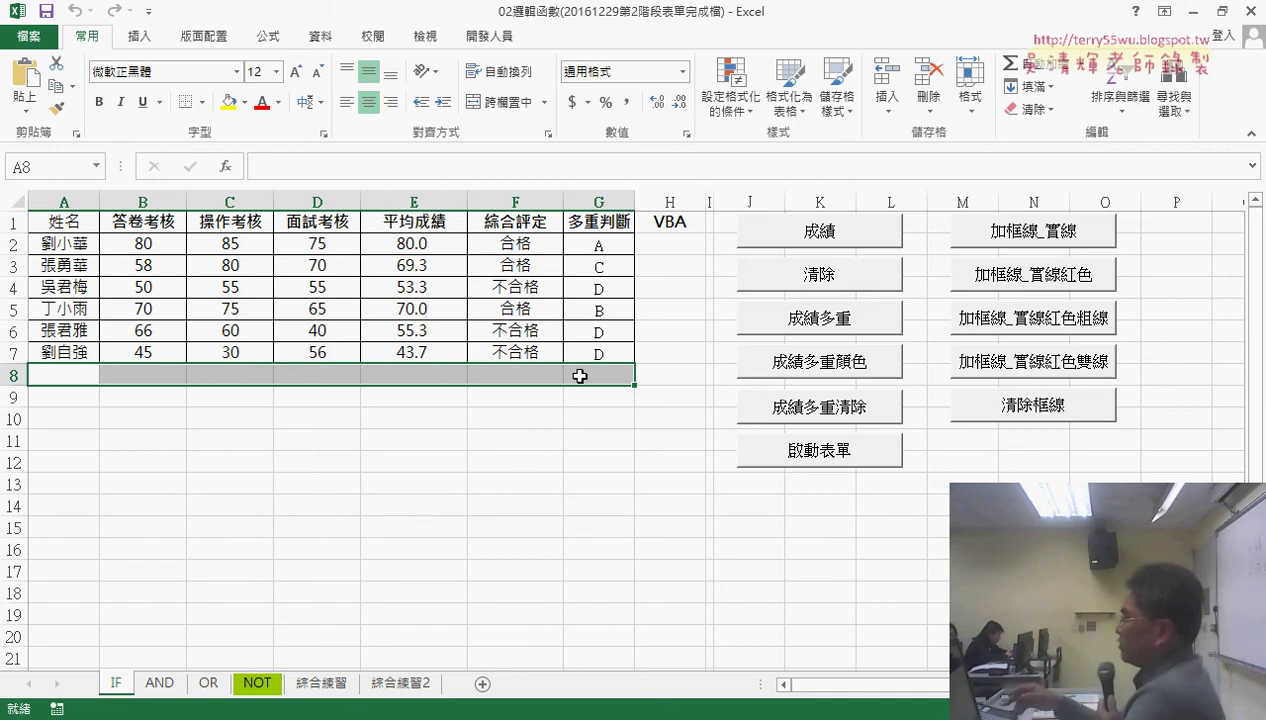
left_click(150, 354)
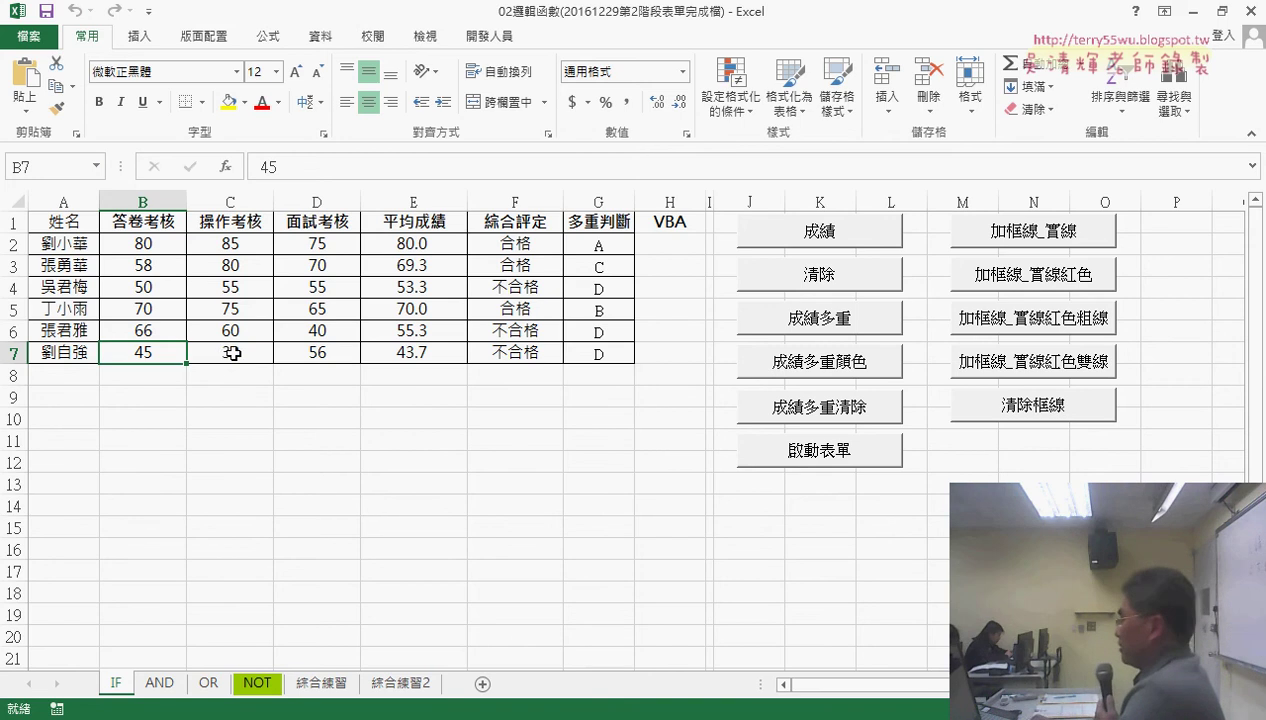
Launch the 成績系統 form and drag it right so columns E–G stay visible
left_click(782, 466)
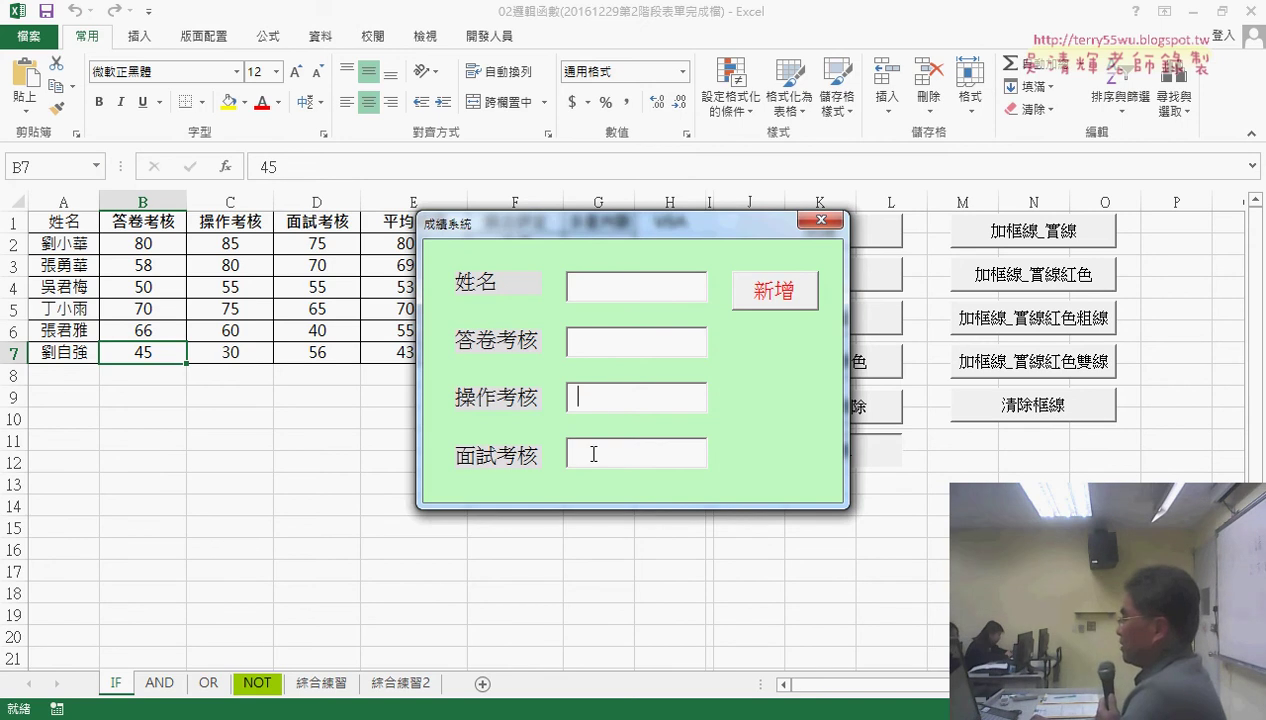
left_click_drag(638, 233, 886, 230)
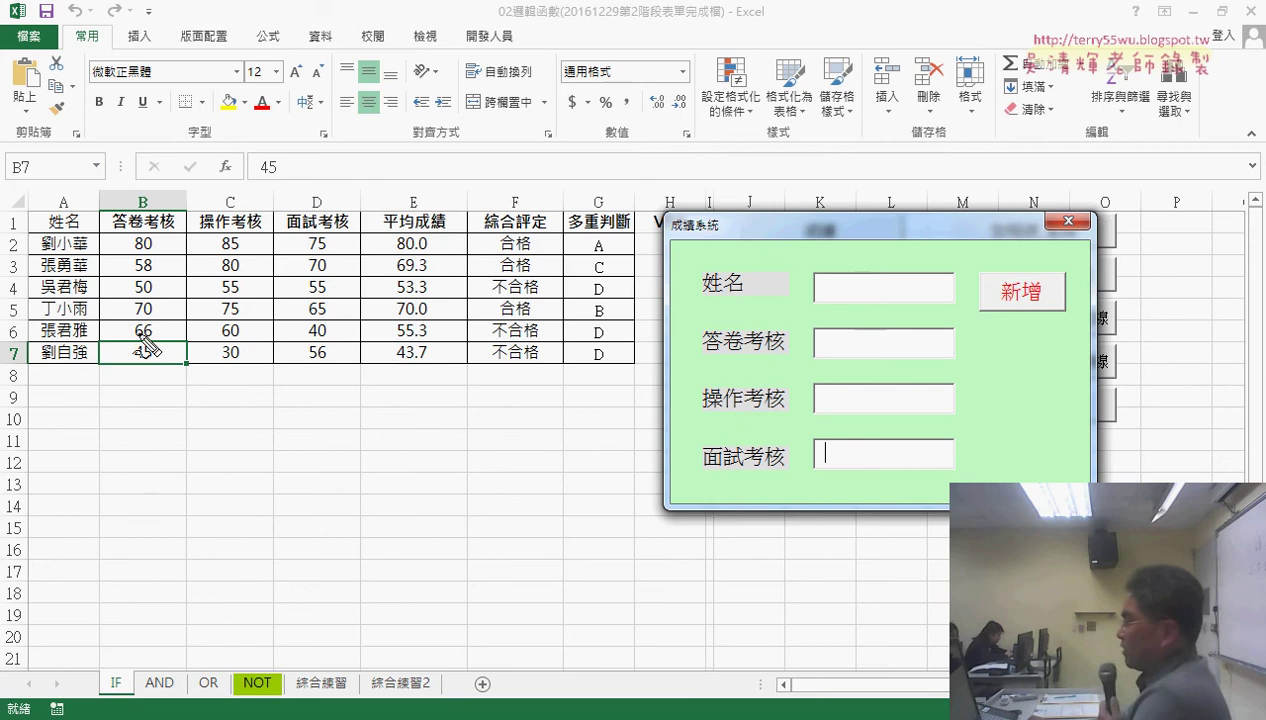
mouse_move(14, 343)
left_mouse_down()
mouse_move(362, 330)
mouse_move(356, 372)
left_mouse_up()
Box row 7 in red ink and circle the form's four text boxes and 新增 button
left_click_drag(24, 370, 360, 368)
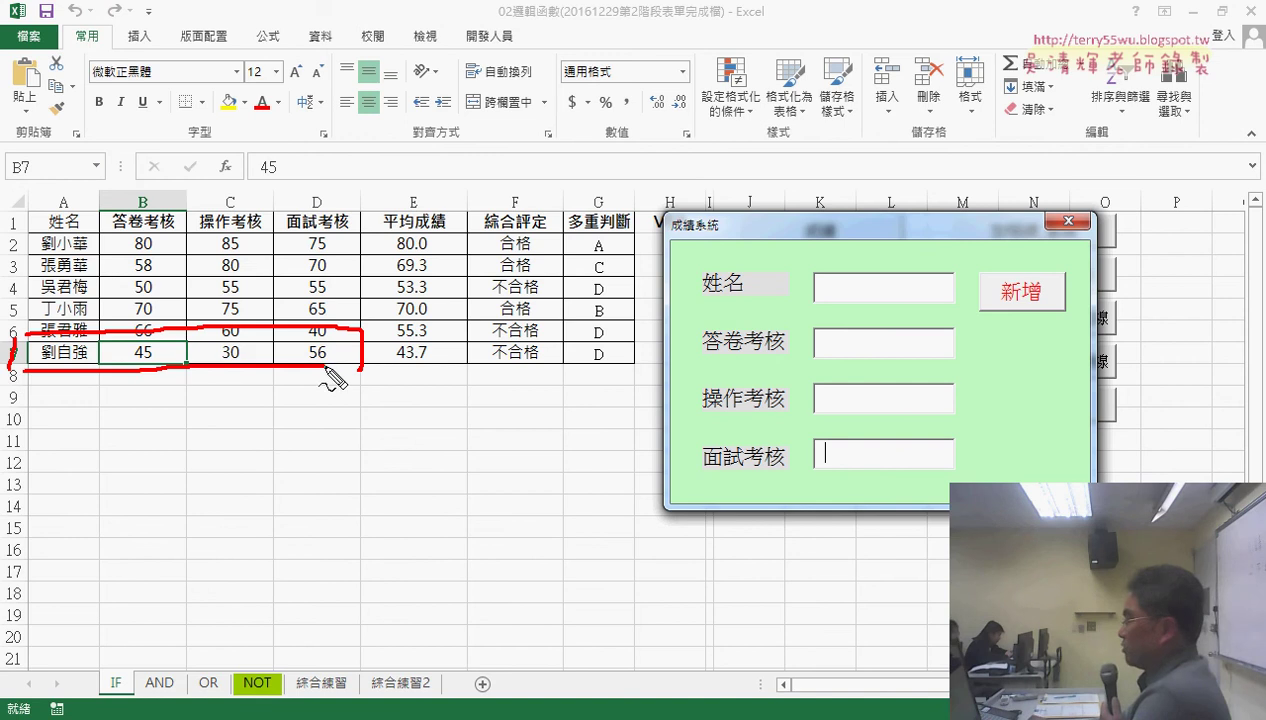
mouse_move(890, 300)
left_mouse_down()
mouse_move(855, 374)
mouse_move(890, 401)
mouse_move(838, 462)
left_mouse_up()
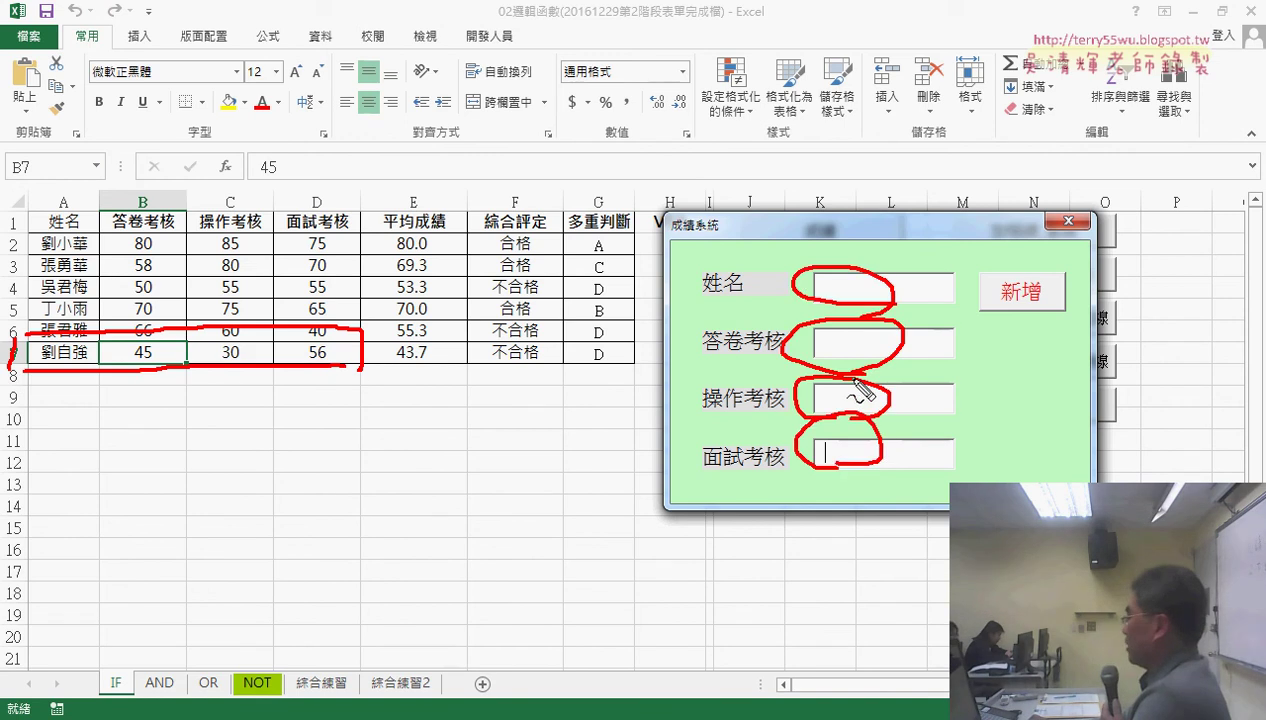
left_click_drag(1000, 305, 1020, 314)
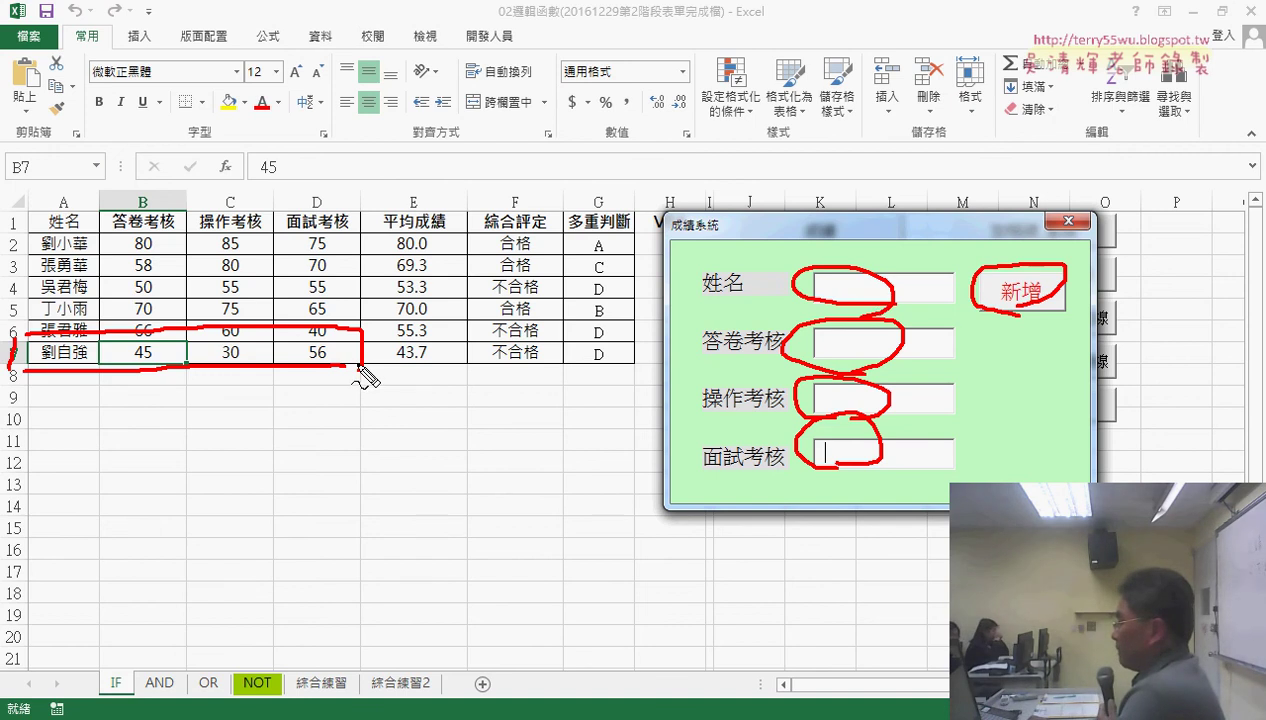
Mark the empty row-8 cells under columns E–G in red and underline the 姓名 label
left_click_drag(360, 368, 457, 387)
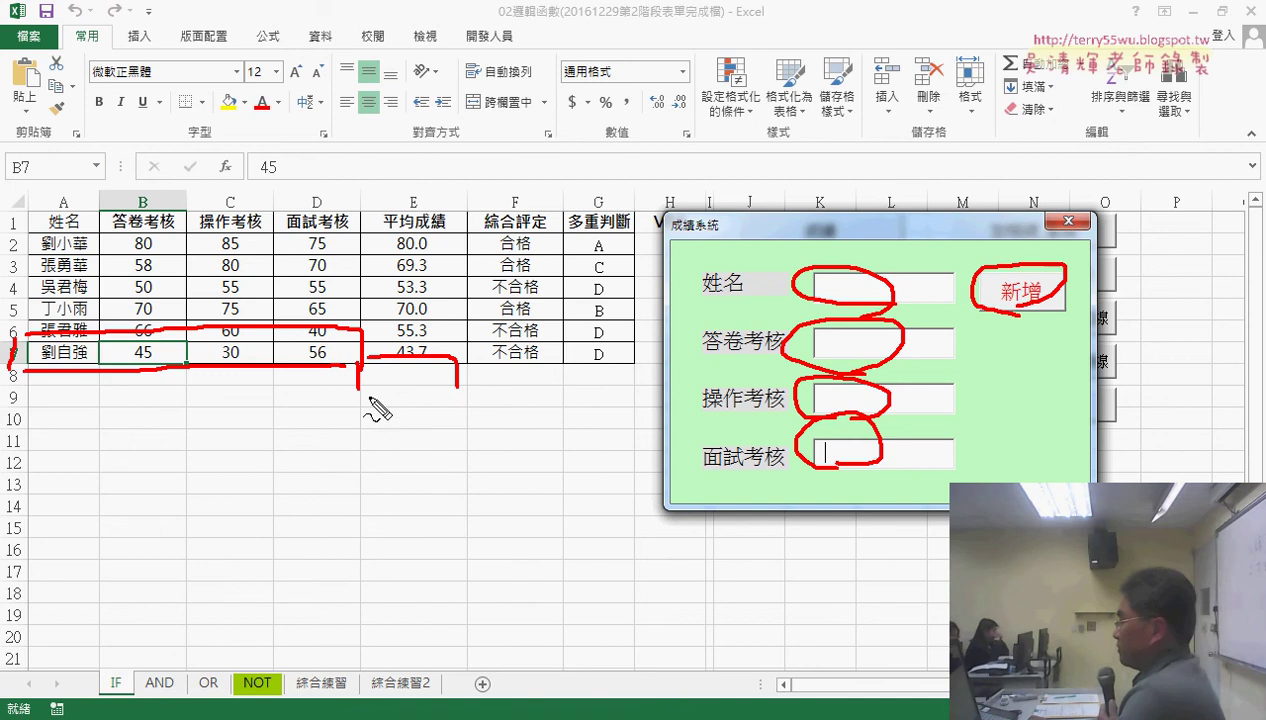
mouse_move(369, 395)
left_mouse_down()
mouse_move(446, 392)
mouse_move(558, 356)
mouse_move(568, 398)
left_mouse_up()
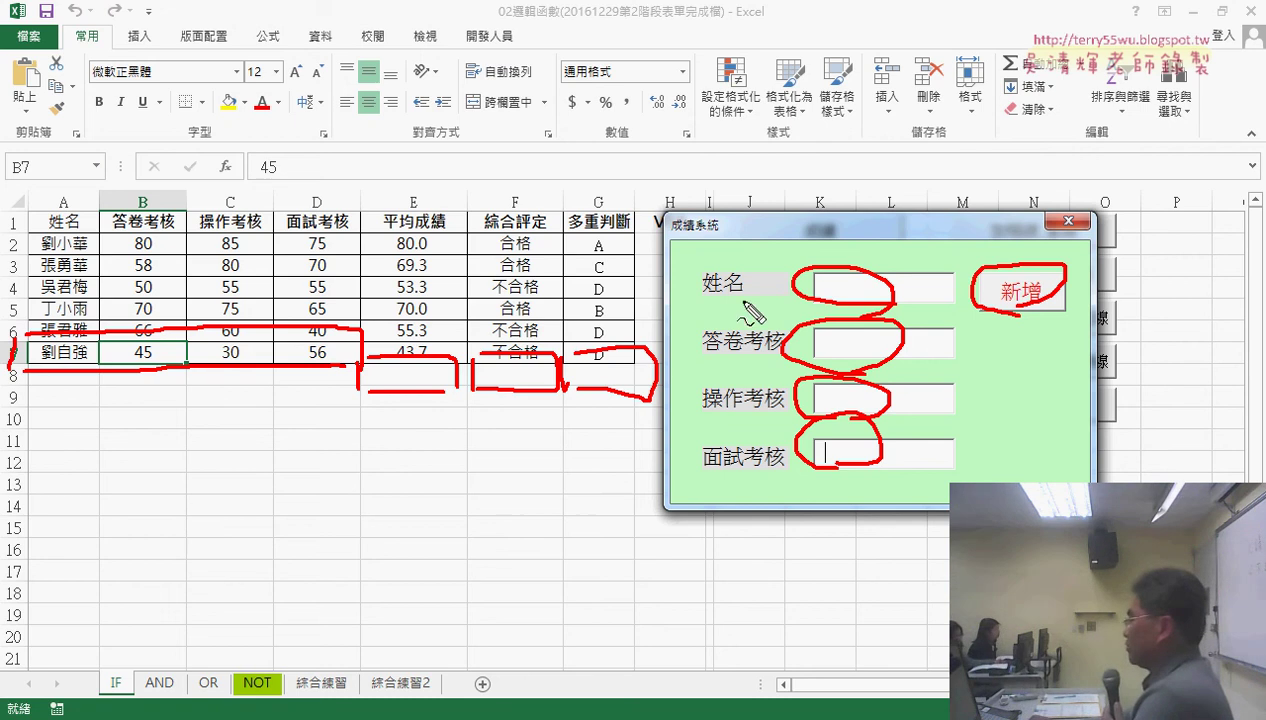
left_click_drag(700, 297, 742, 294)
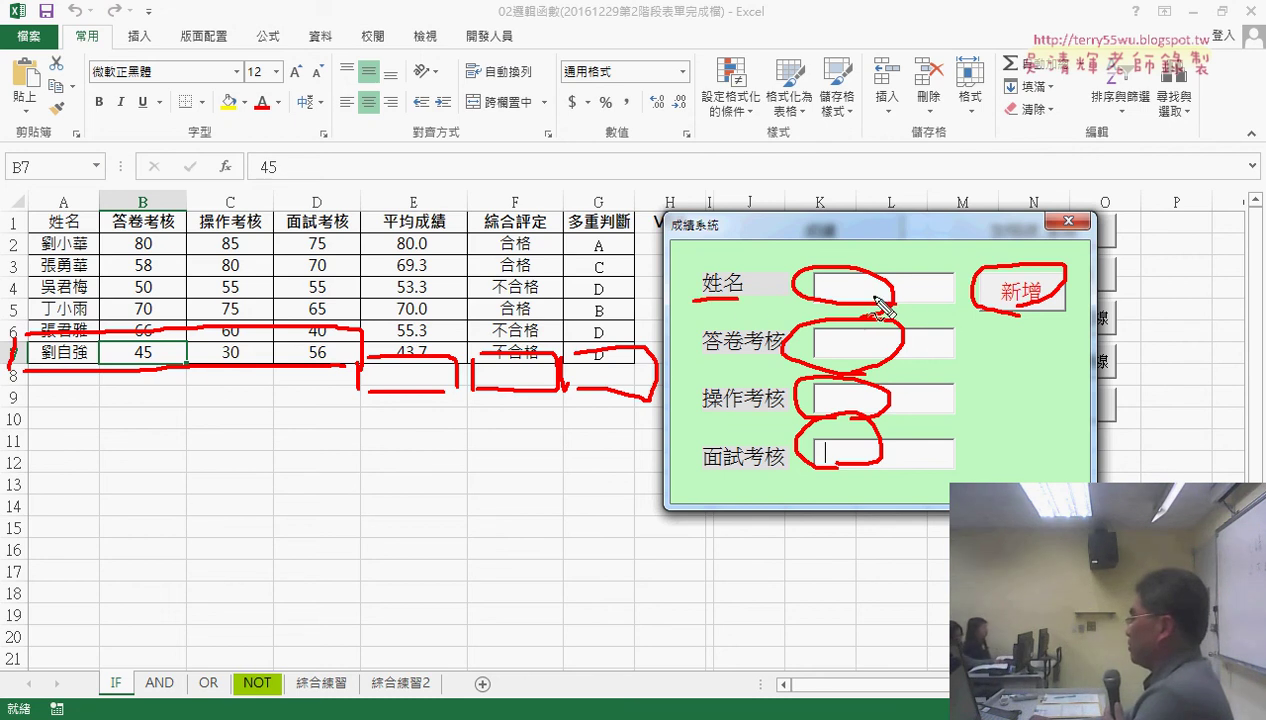
Draw red arrows toward 新增 and mark column A's names, its header and row 8
left_click_drag(933, 268, 941, 282)
left_click_drag(1022, 400, 956, 298)
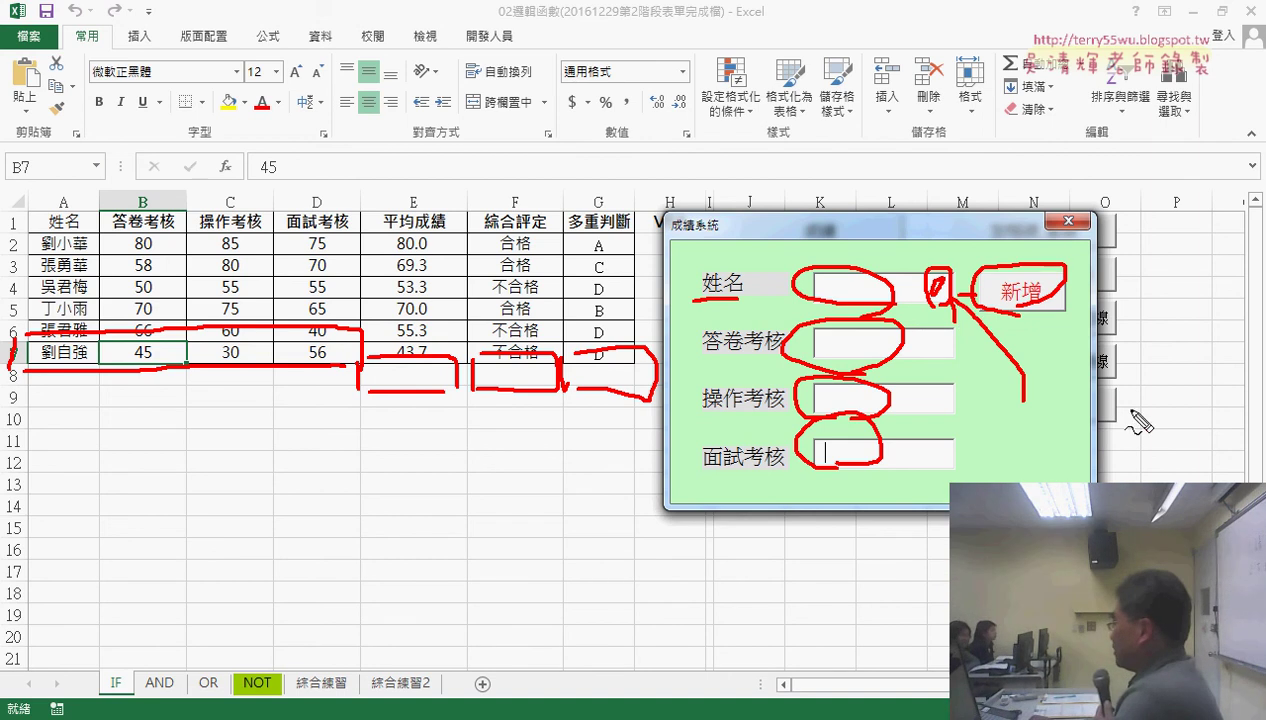
mouse_move(1130, 410)
left_mouse_down()
mouse_move(1046, 318)
mouse_move(1042, 345)
left_mouse_up()
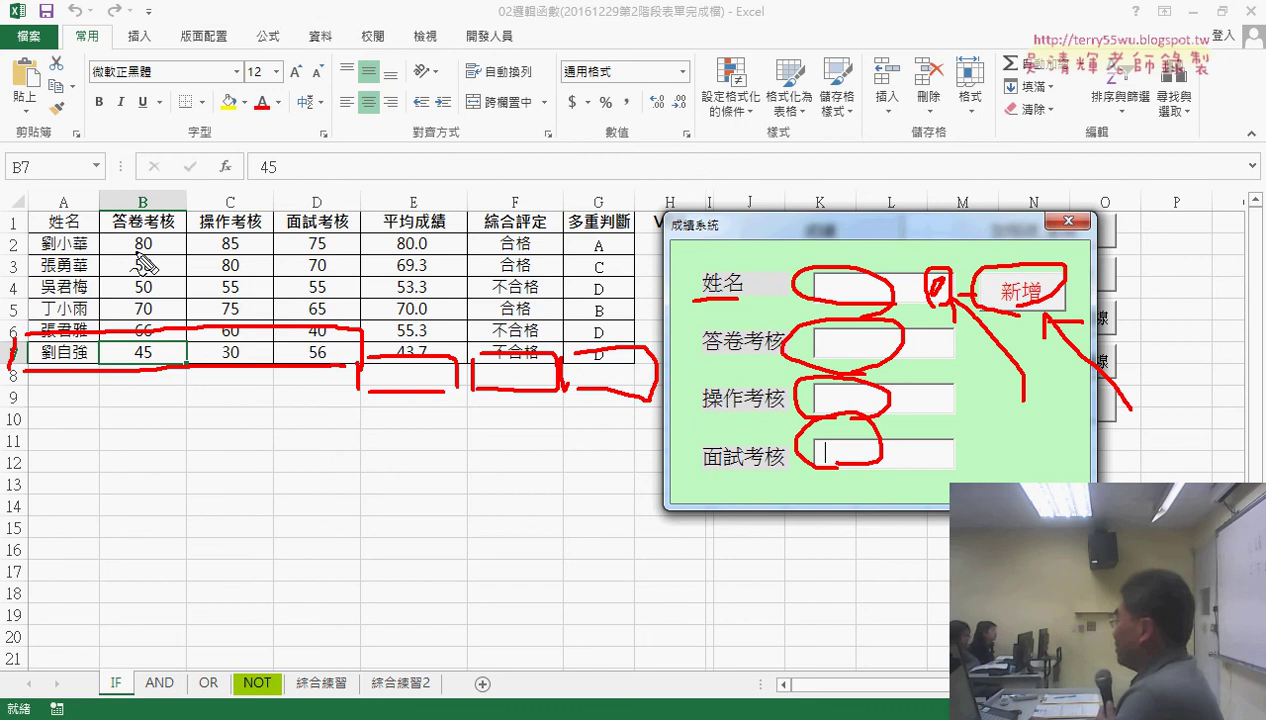
mouse_move(72, 226)
left_mouse_down()
mouse_move(58, 330)
mouse_move(22, 370)
left_mouse_up()
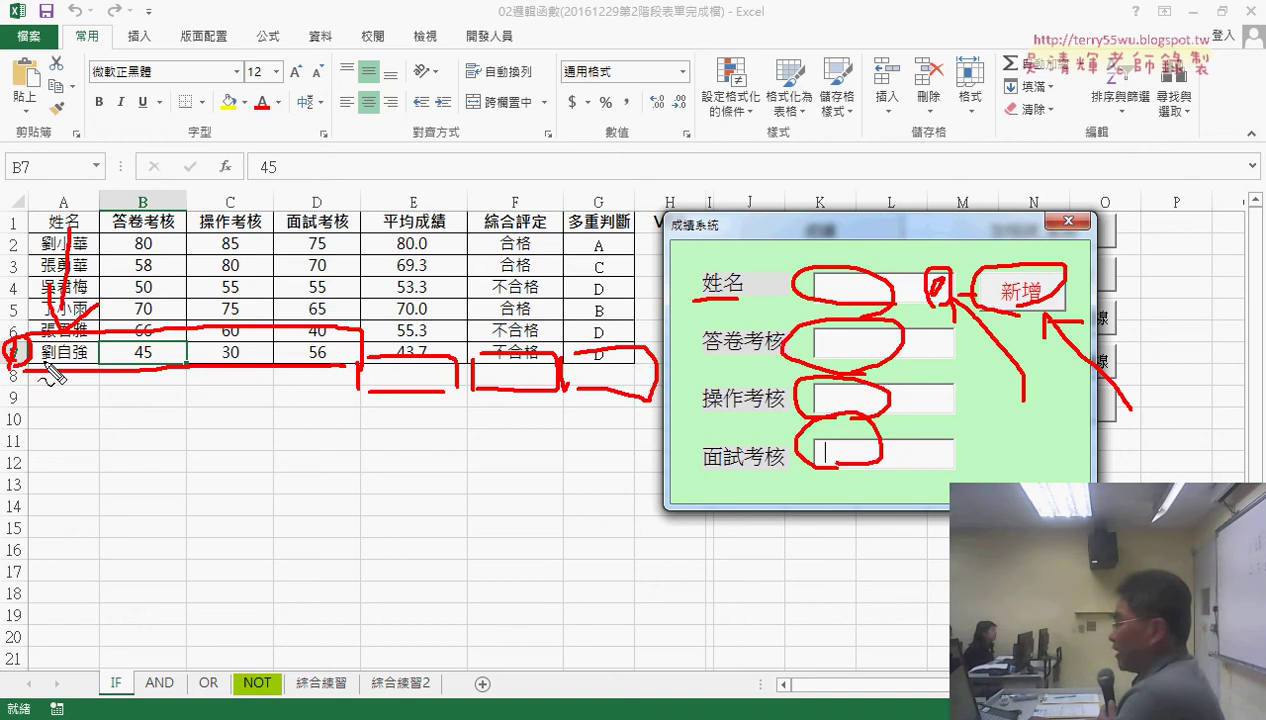
mouse_move(30, 398)
left_mouse_down()
mouse_move(353, 373)
mouse_move(367, 404)
mouse_move(50, 392)
left_mouse_up()
left_click_drag(70, 184, 58, 210)
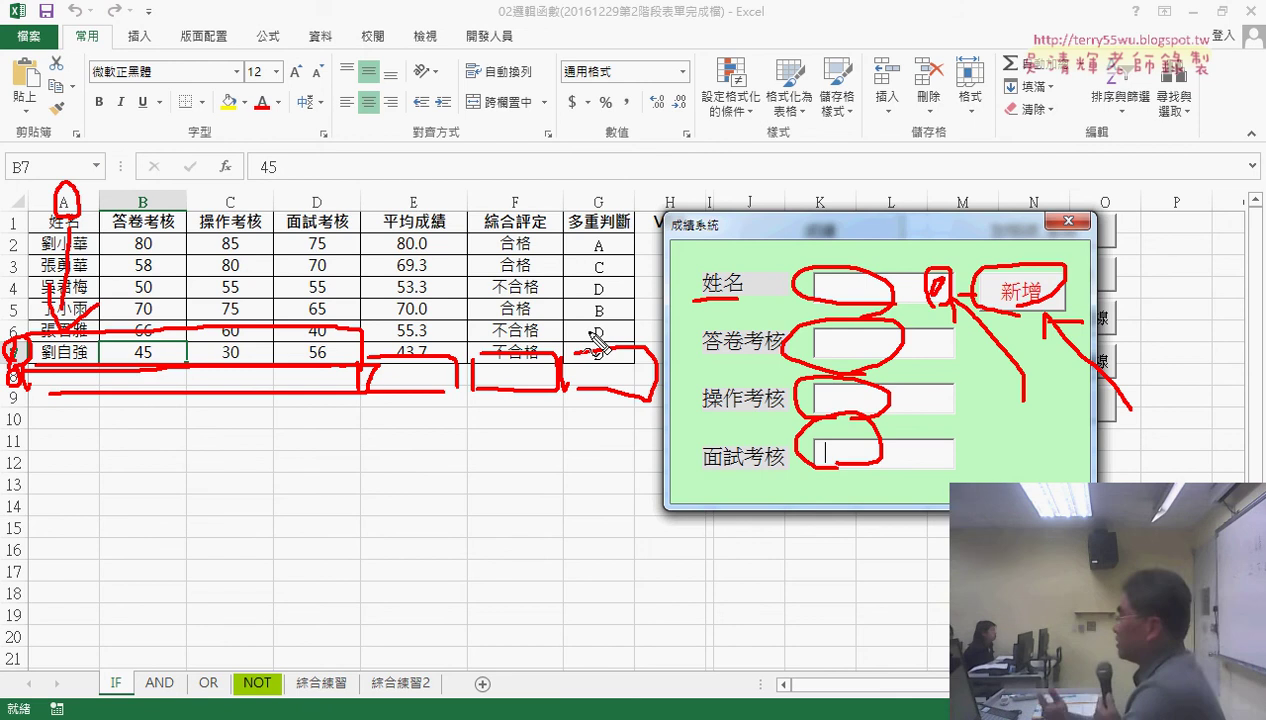
Erase the ink, then enter AAA with scores 80, 90, 95 and submit it as row 8
key("Escape")
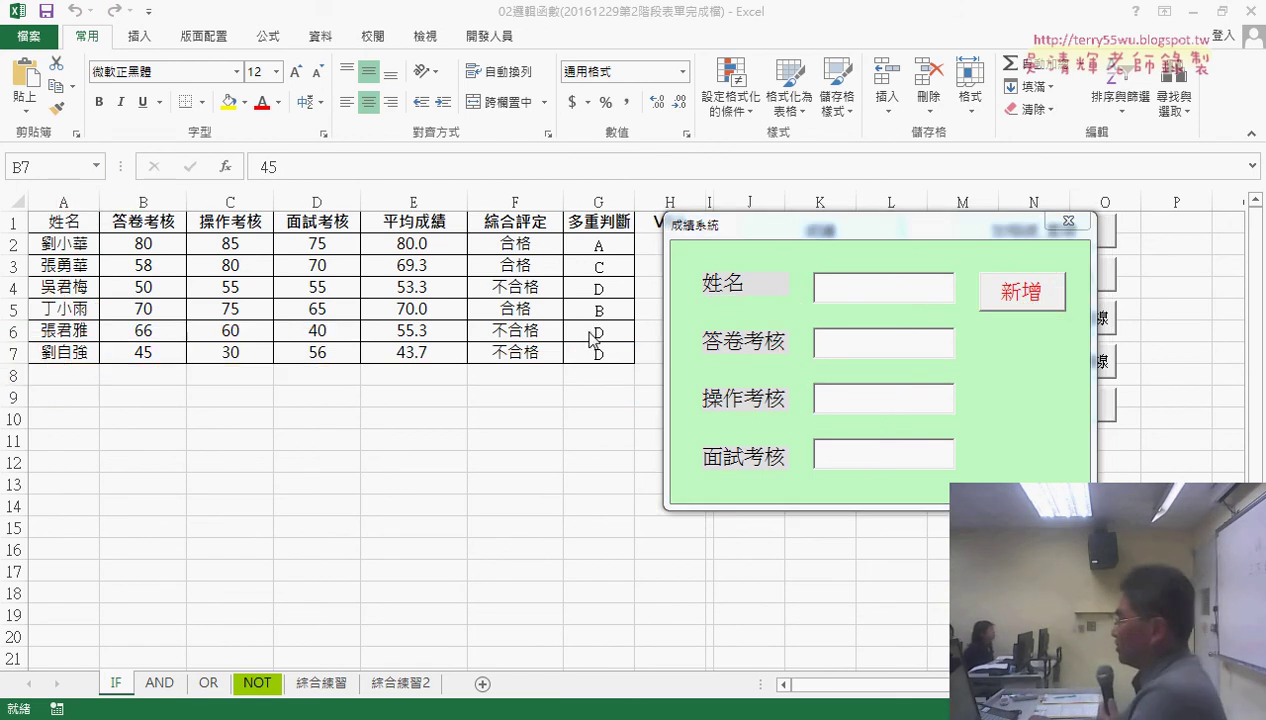
left_click(820, 285)
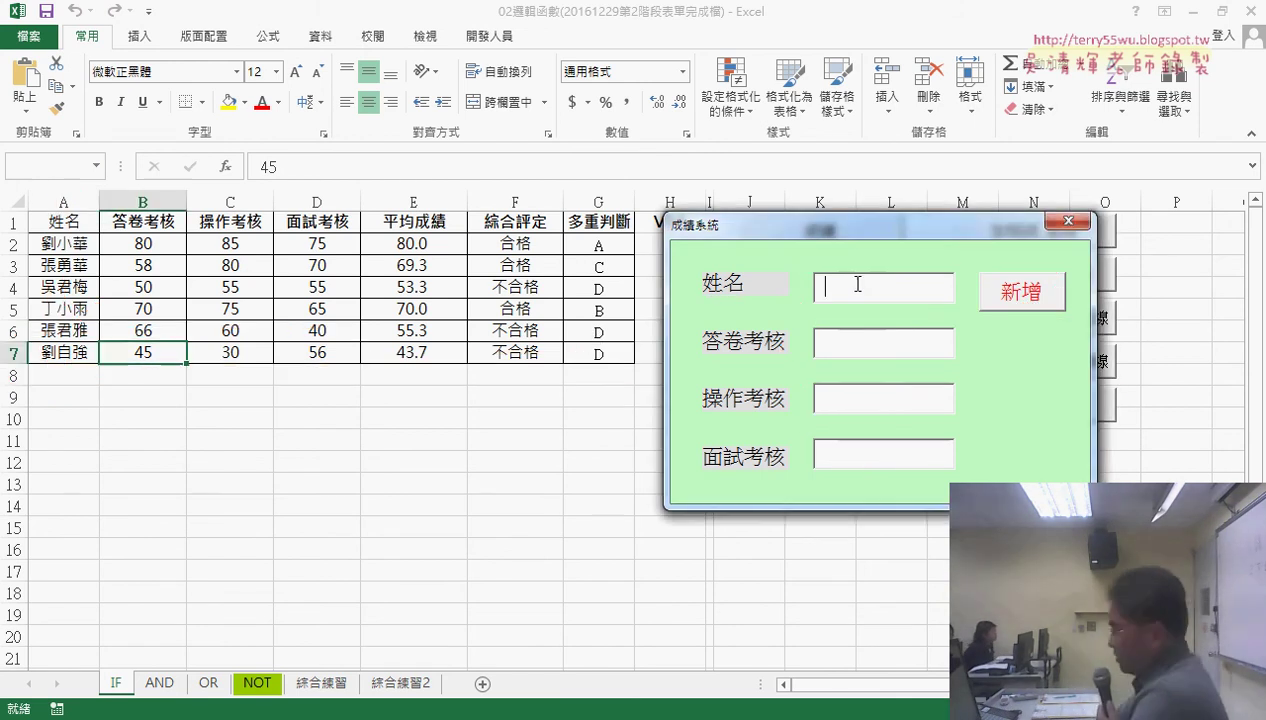
type("AAA")
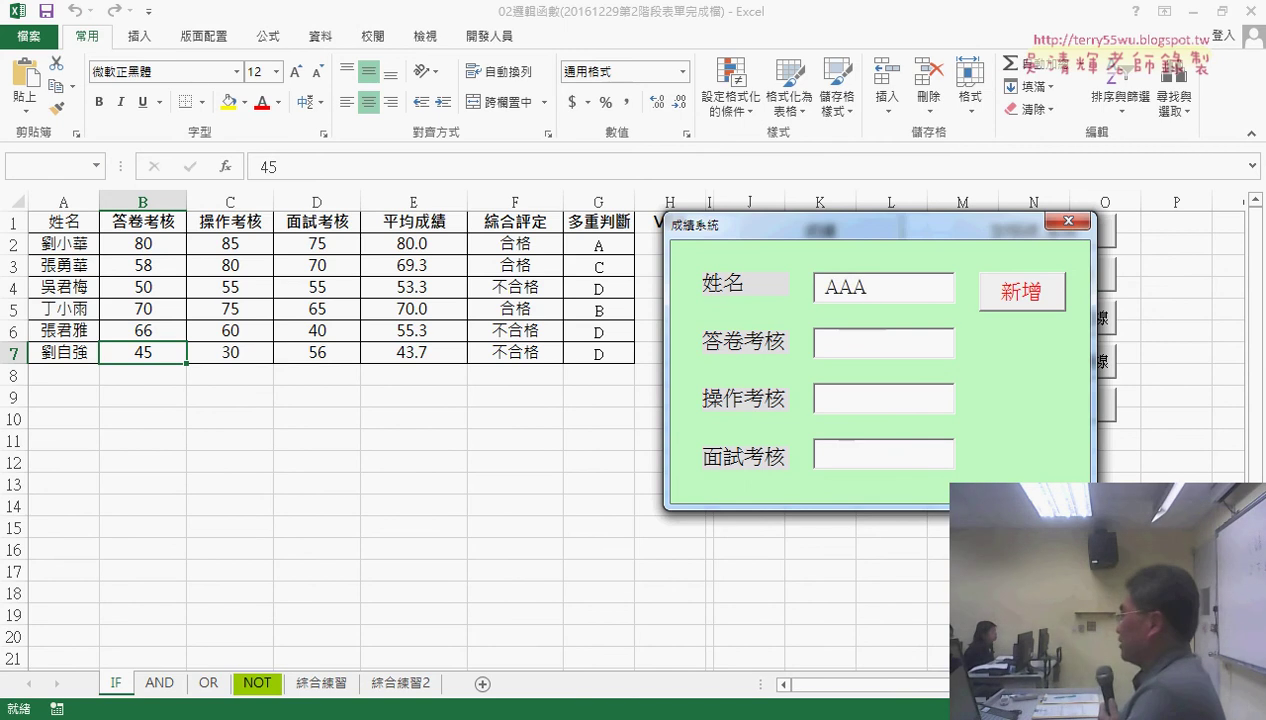
left_click(820, 343)
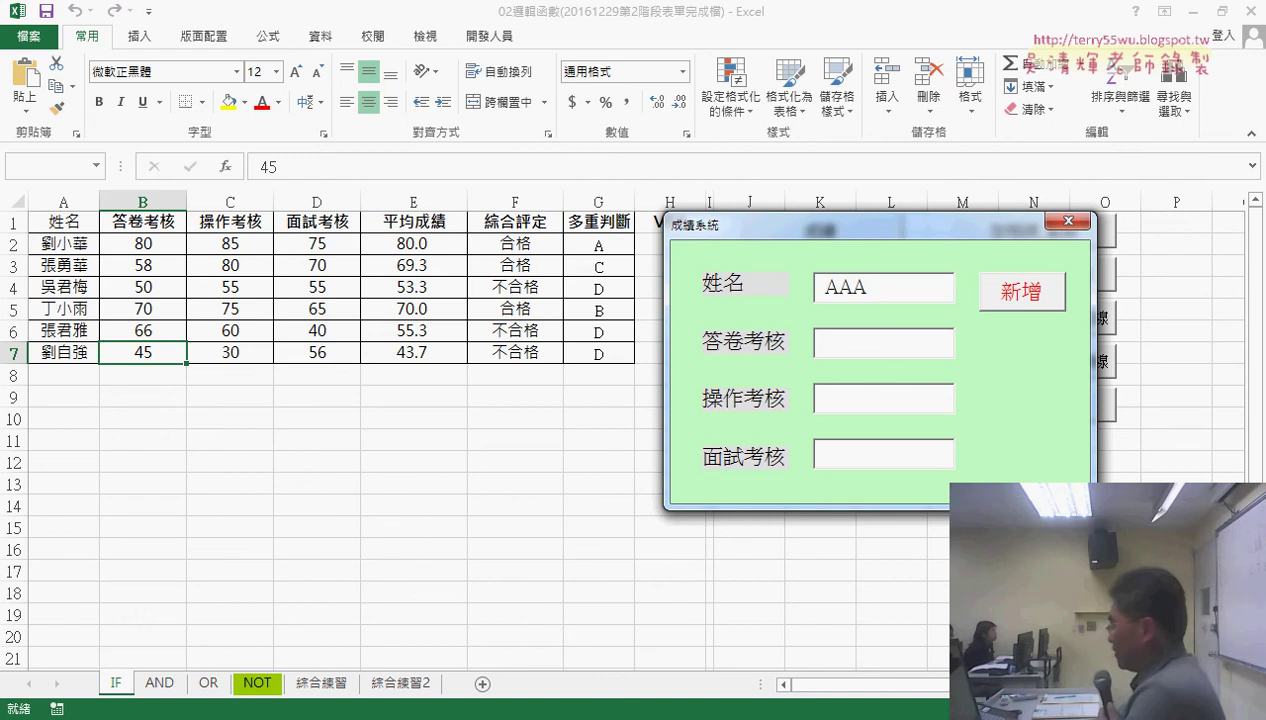
type("80")
type("95")
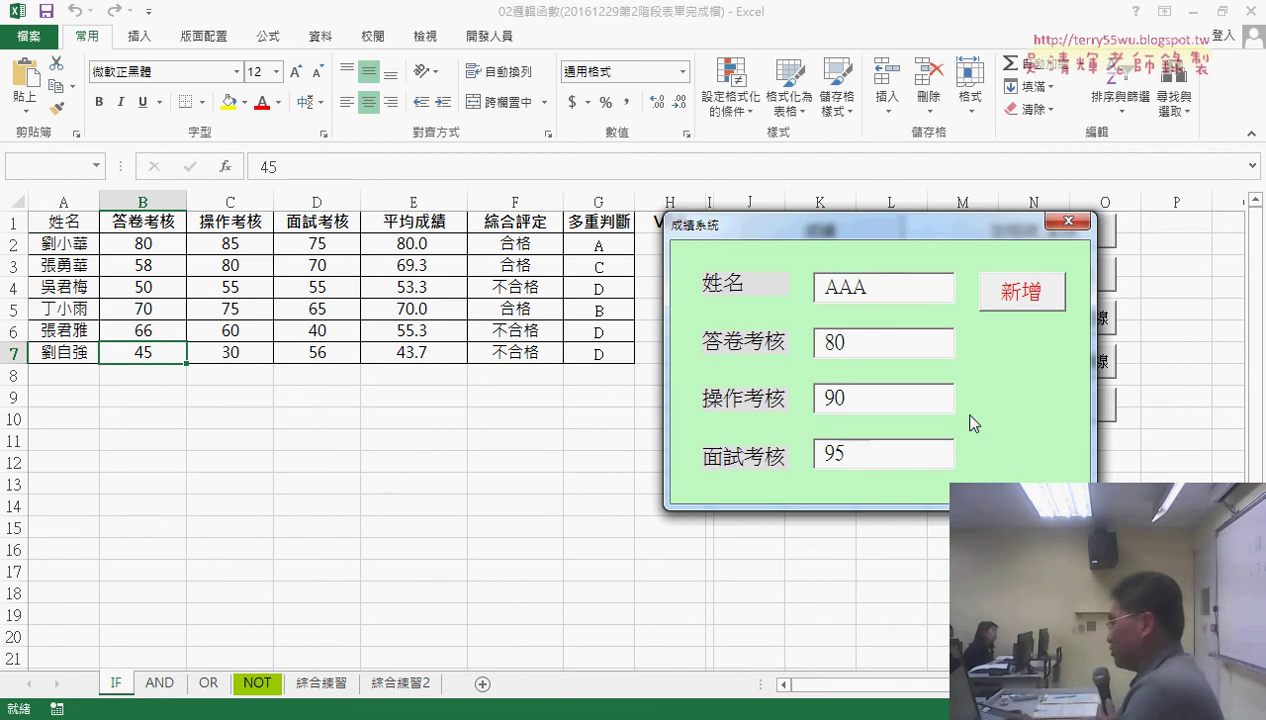
key("Return")
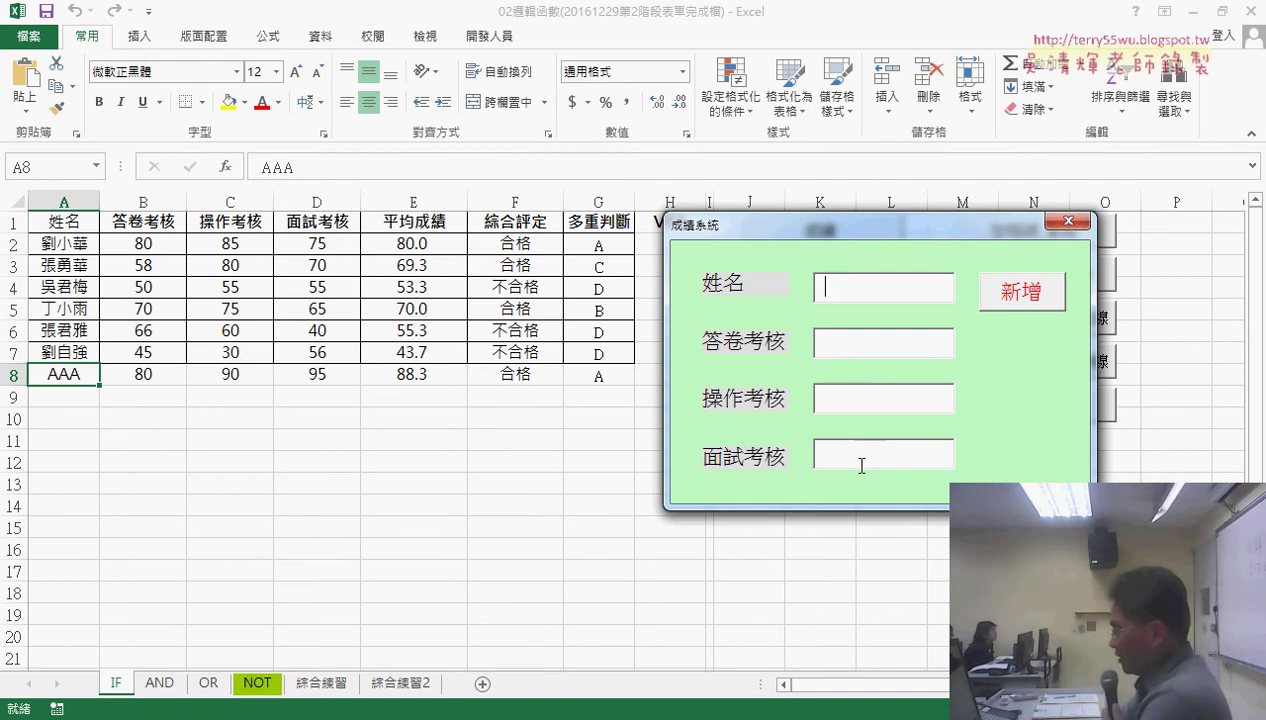
Enter BBB with scores 52, 65, 98 and submit it as row 9
type("BBB")
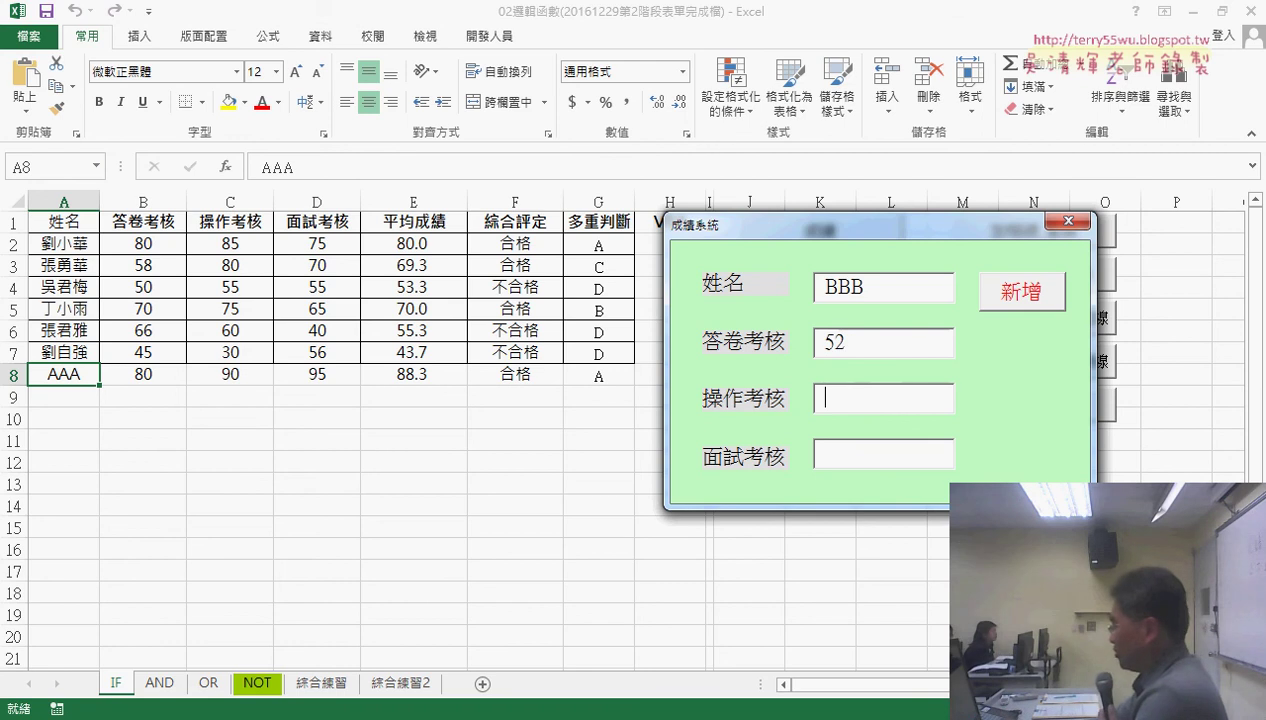
type("65")
key("Tab")
type("98")
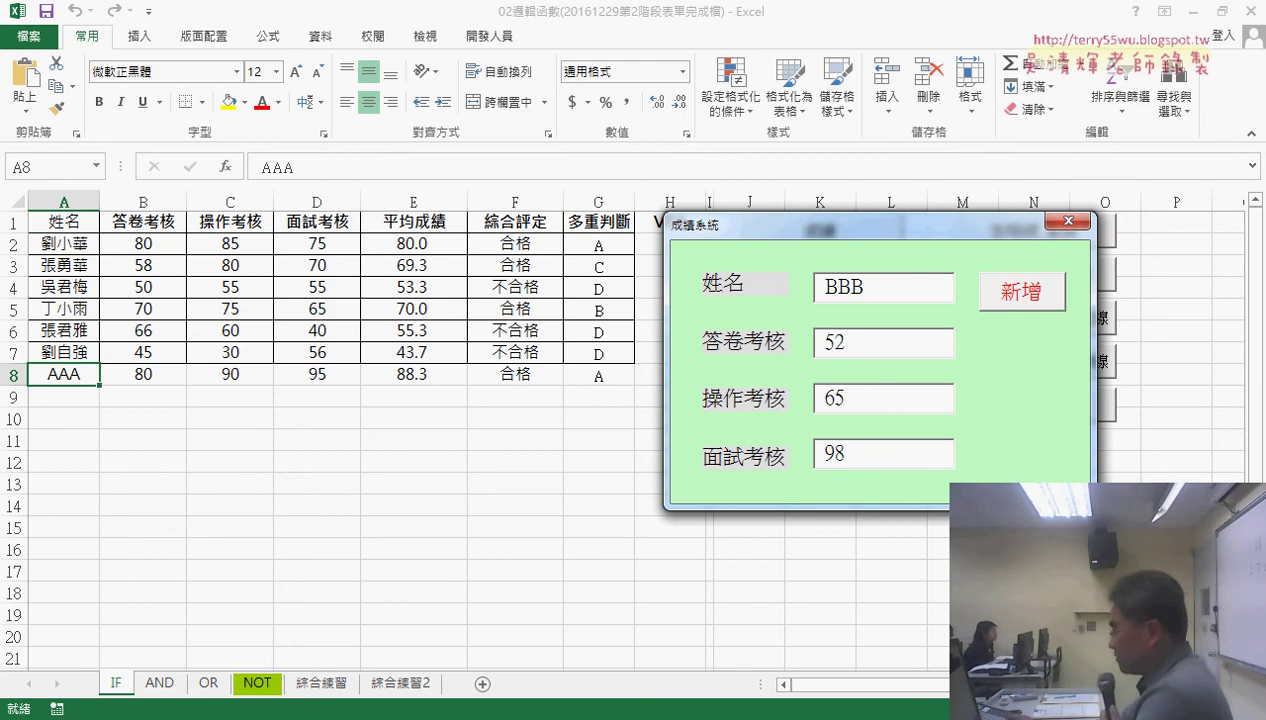
key("Return")
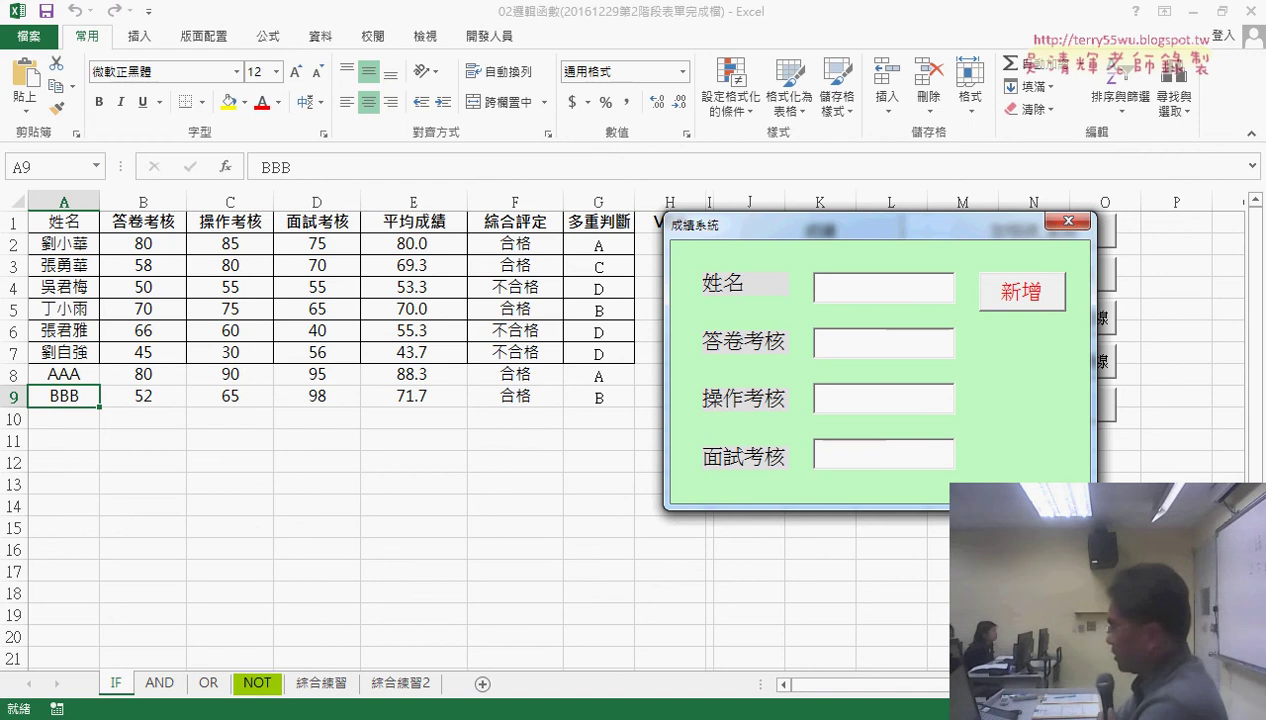
Enter CCC with scores 120, 50, 60 and submit, triggering the 0–100 range warning
type("CCC")
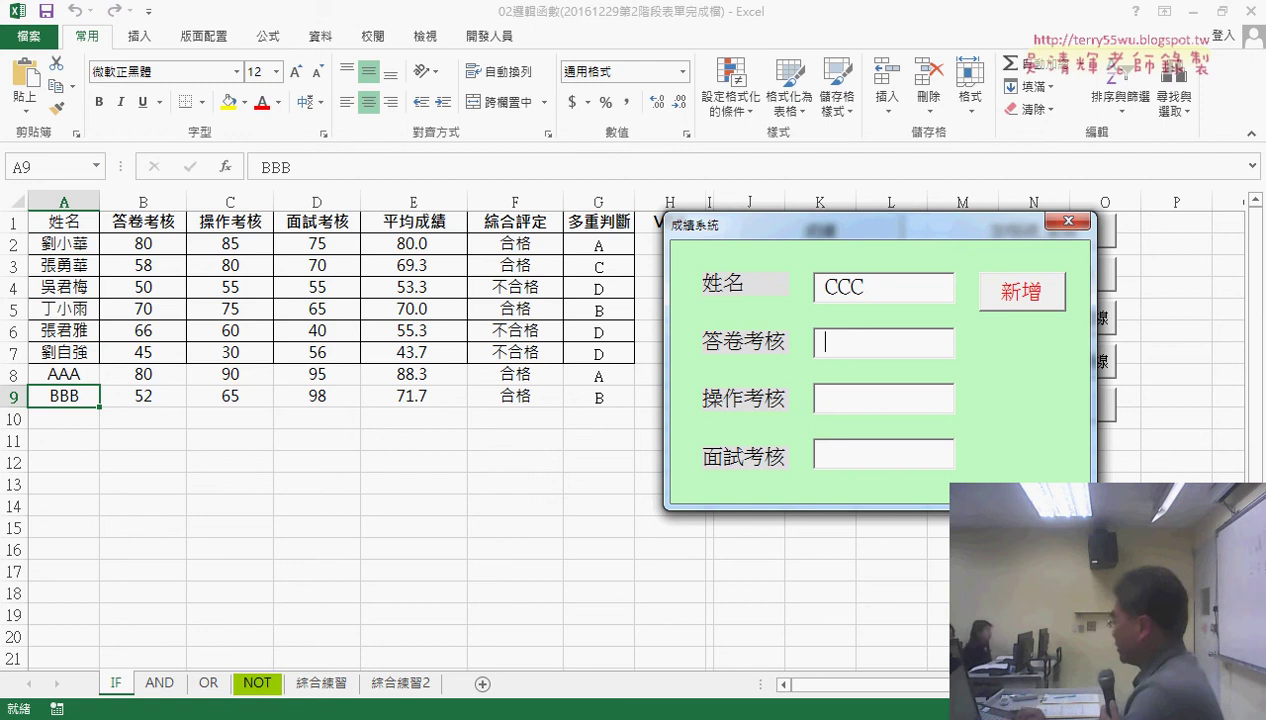
type("120")
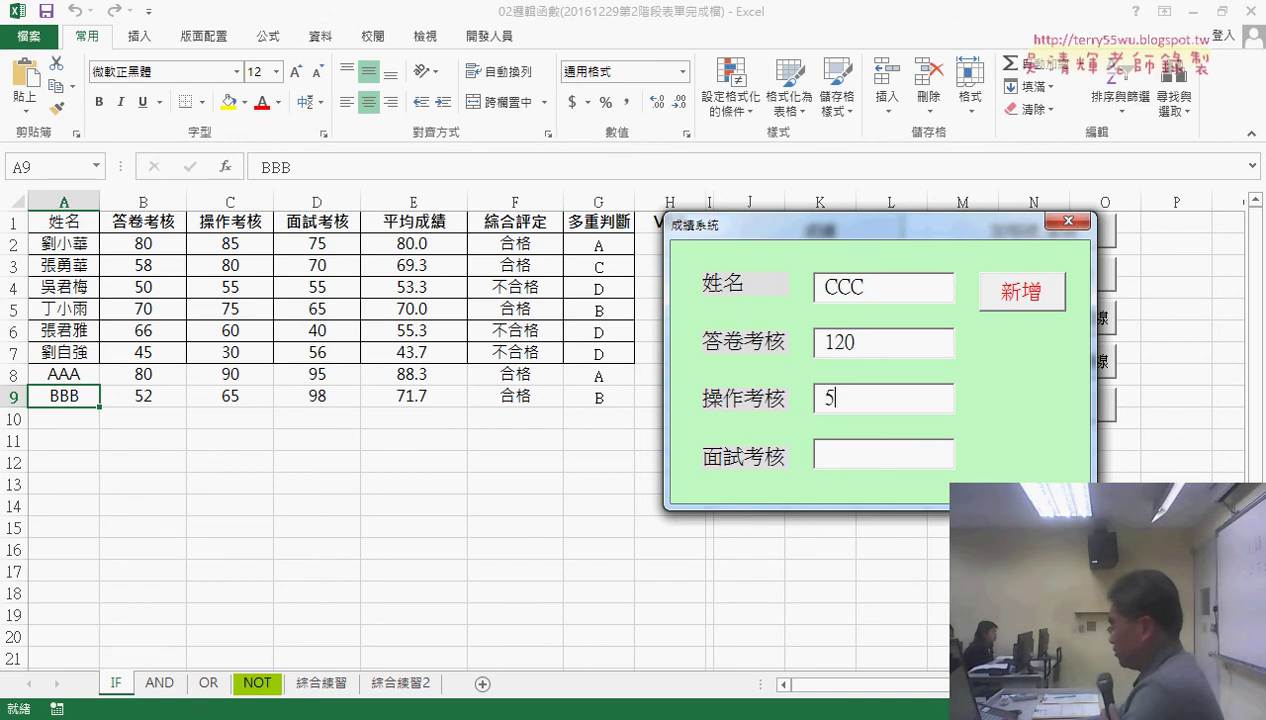
left_click(830, 454)
type("60")
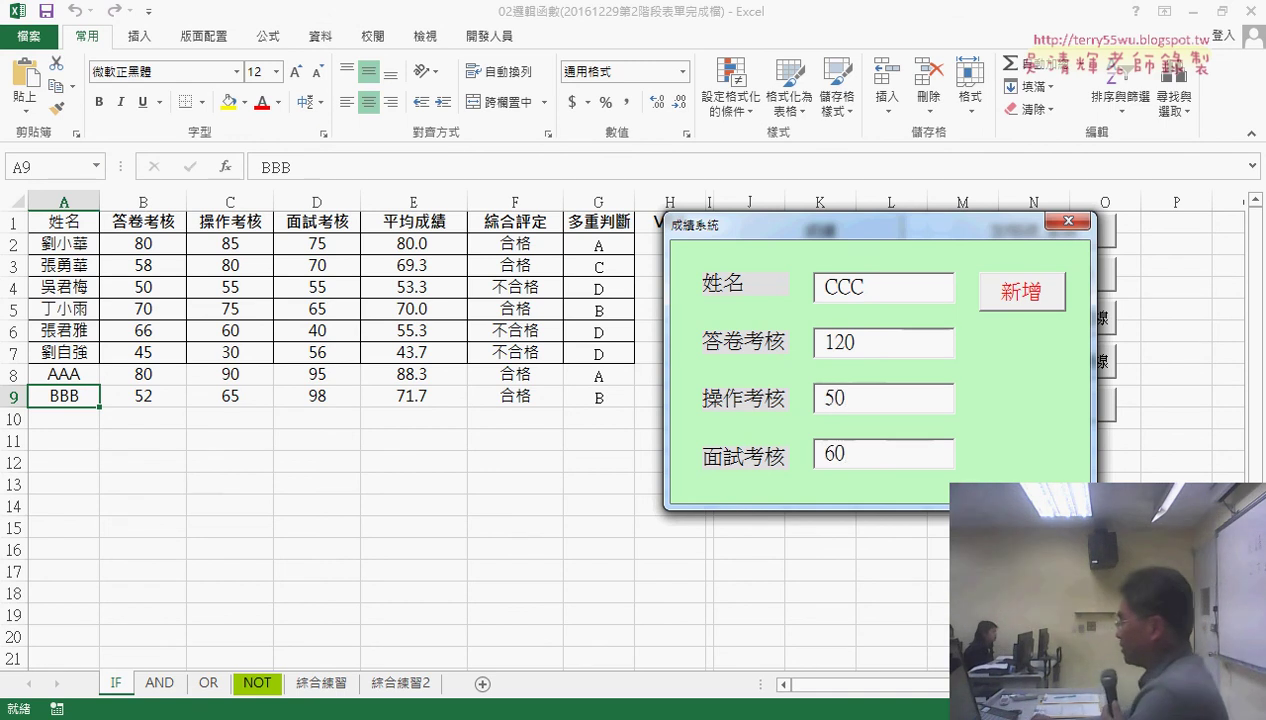
left_click_drag(870, 350, 828, 348)
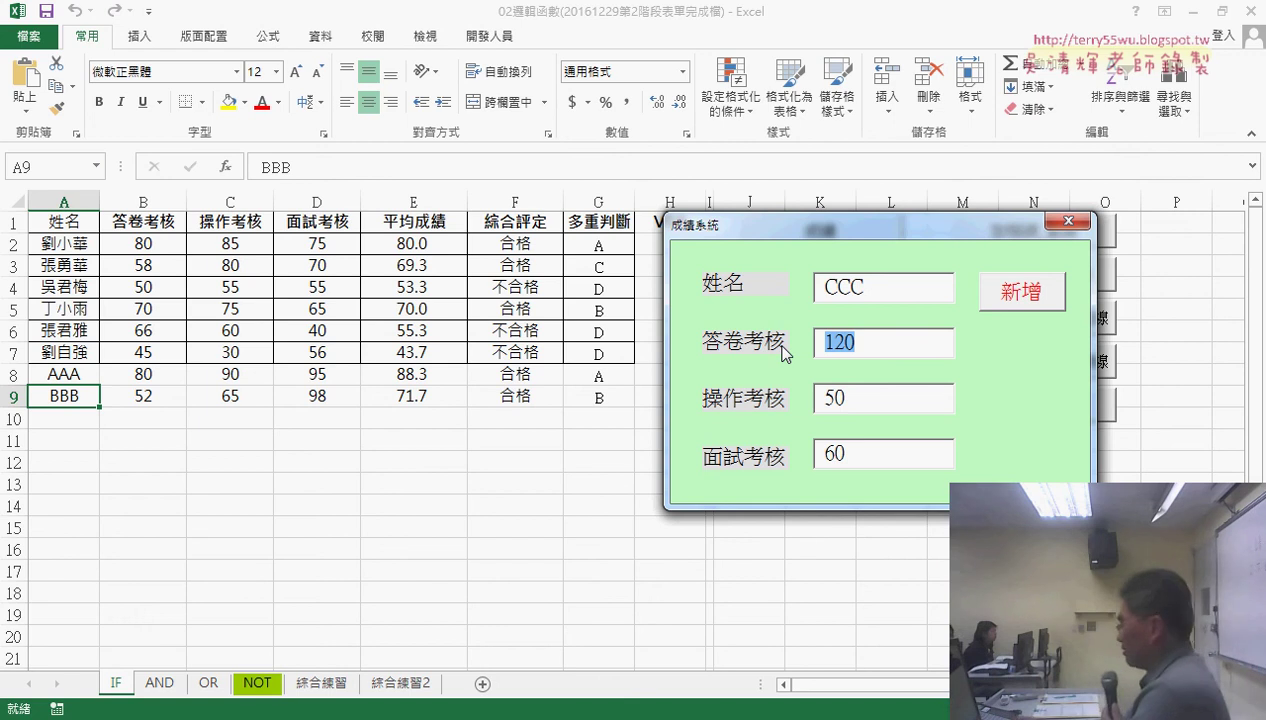
key("Tab")
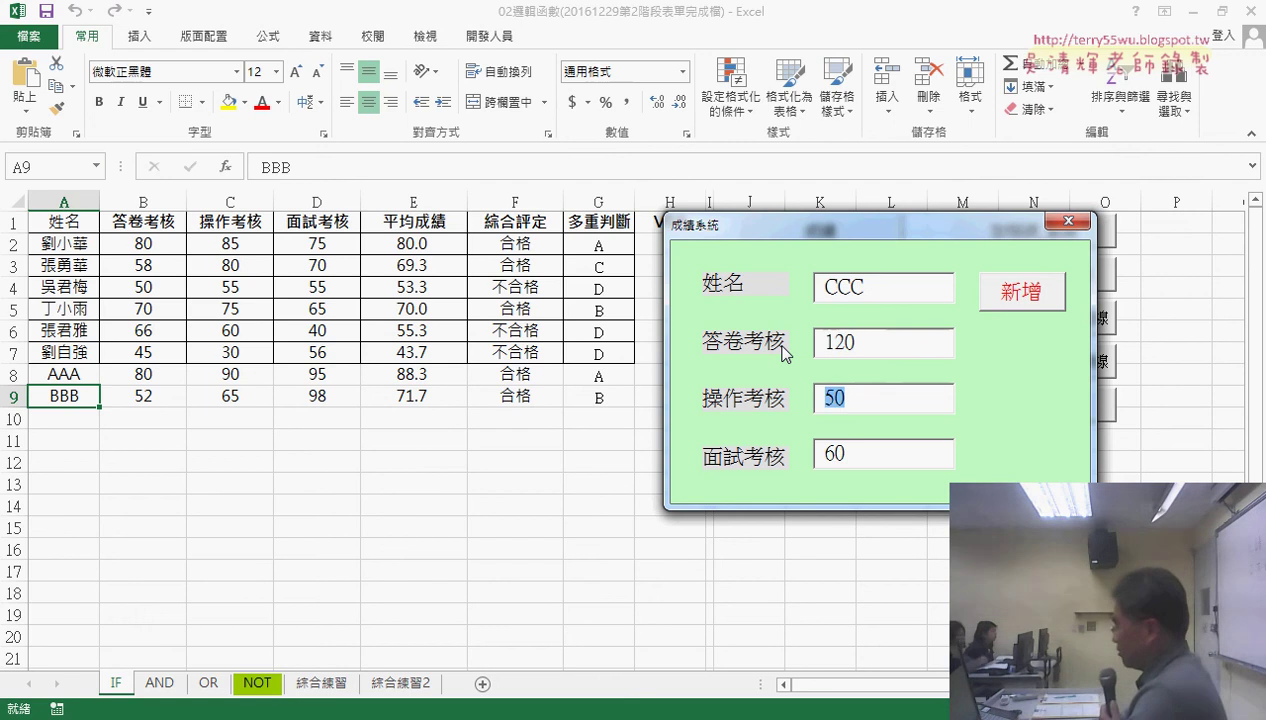
key("Tab")
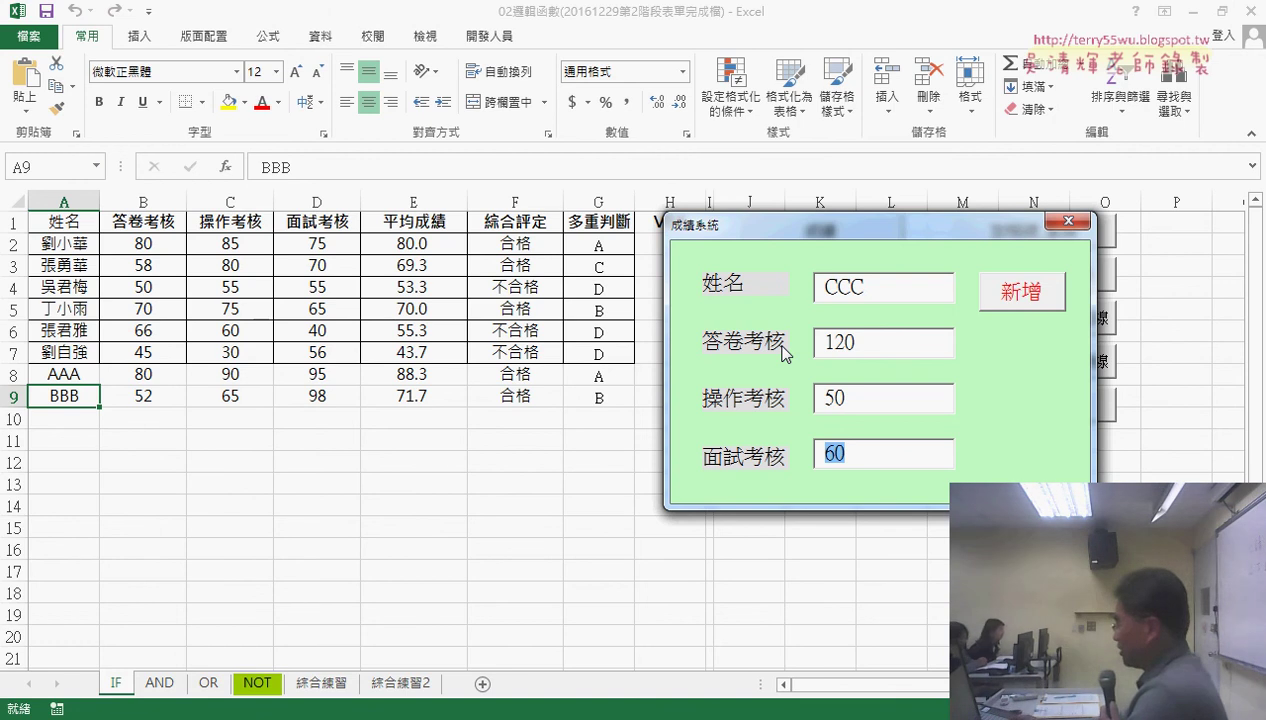
key("Return")
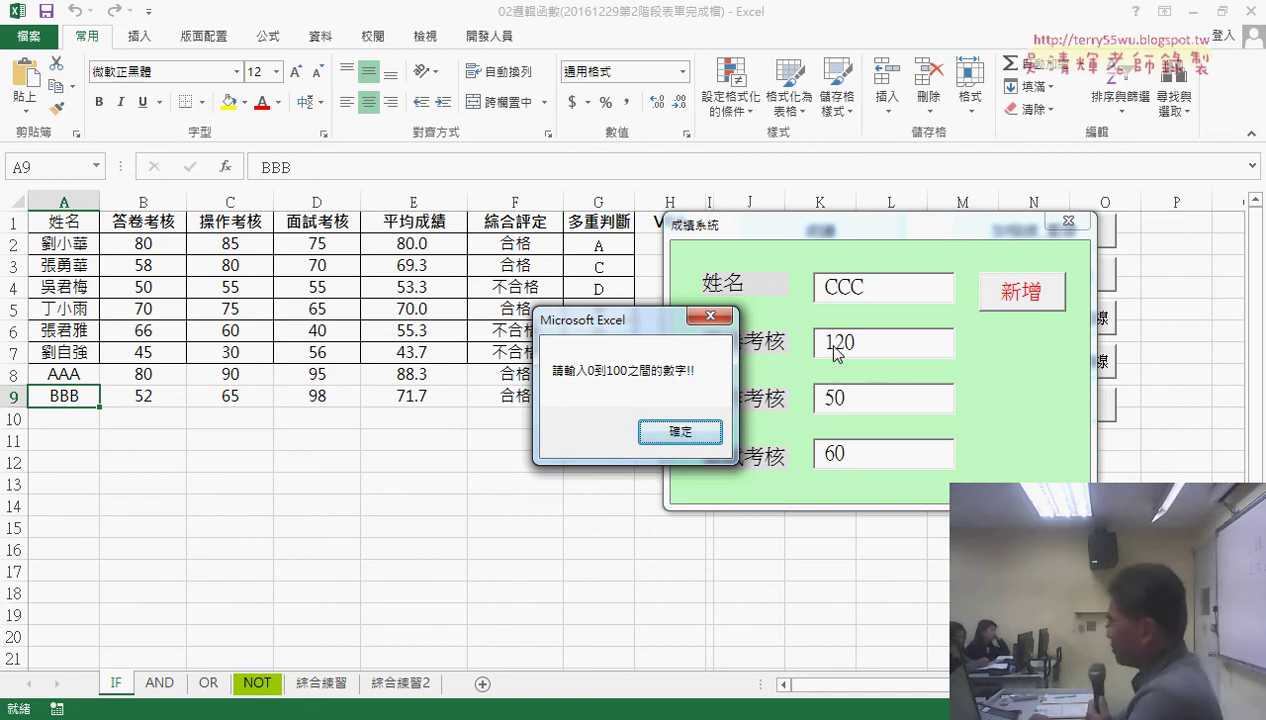
Dismiss the out-of-range warning, fix CCC's first score to 80, and submit 80, 50, 60 as row 10
left_click(697, 438)
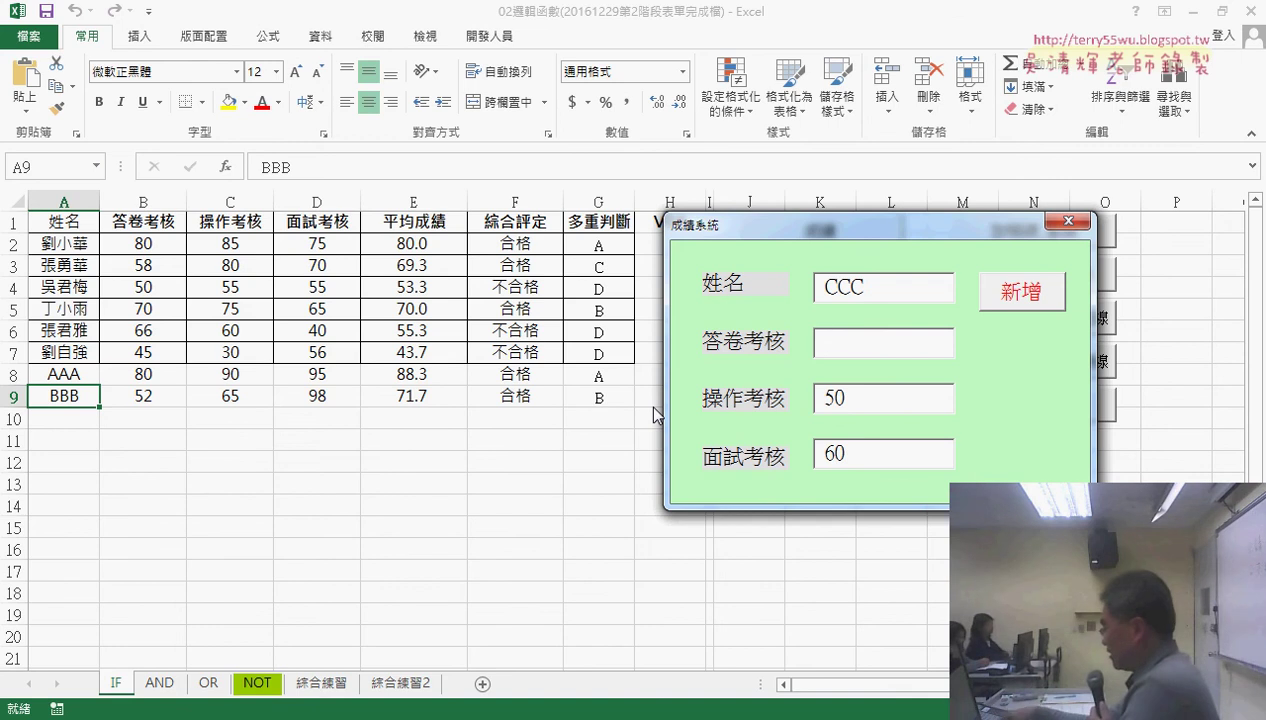
type("8")
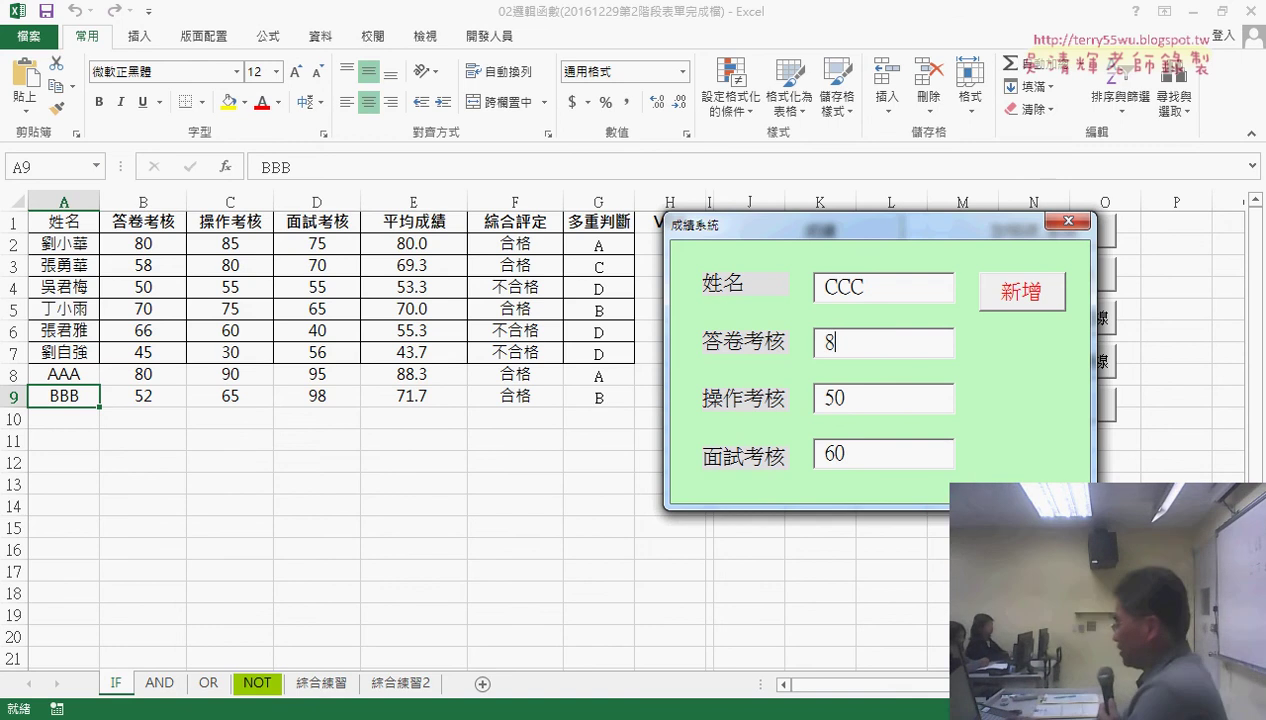
type("0")
key("Tab")
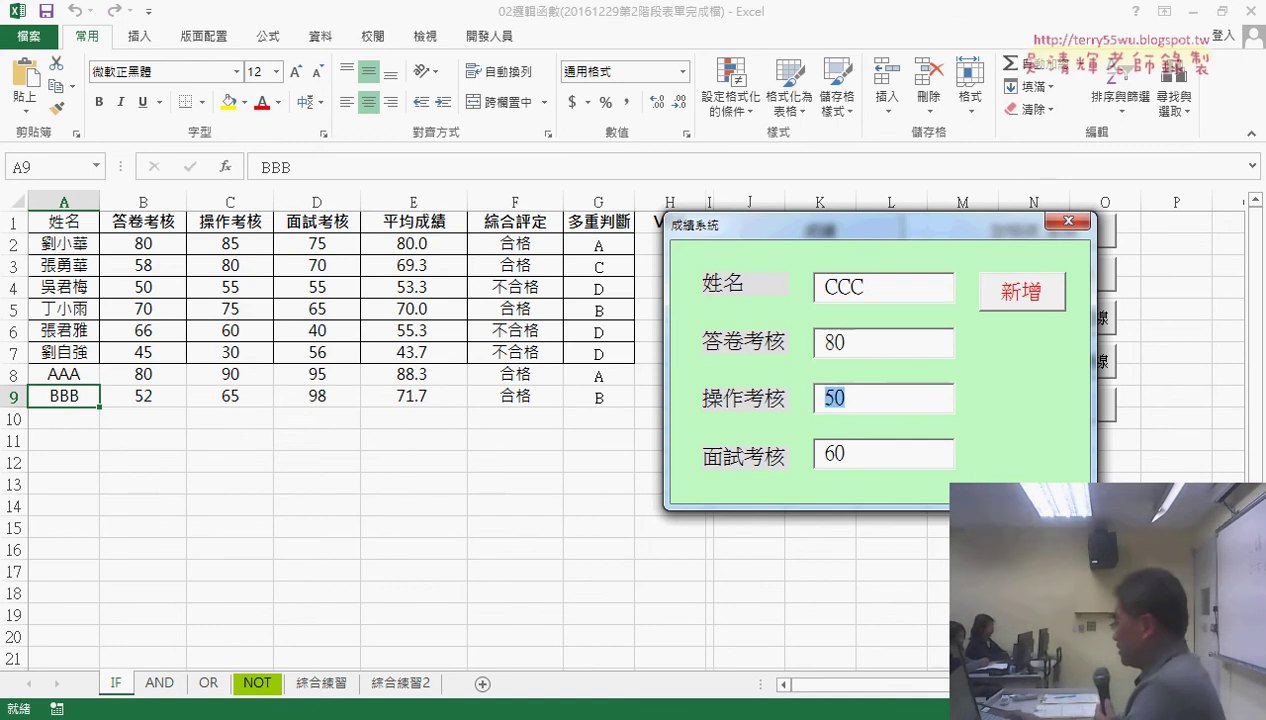
key("Tab")
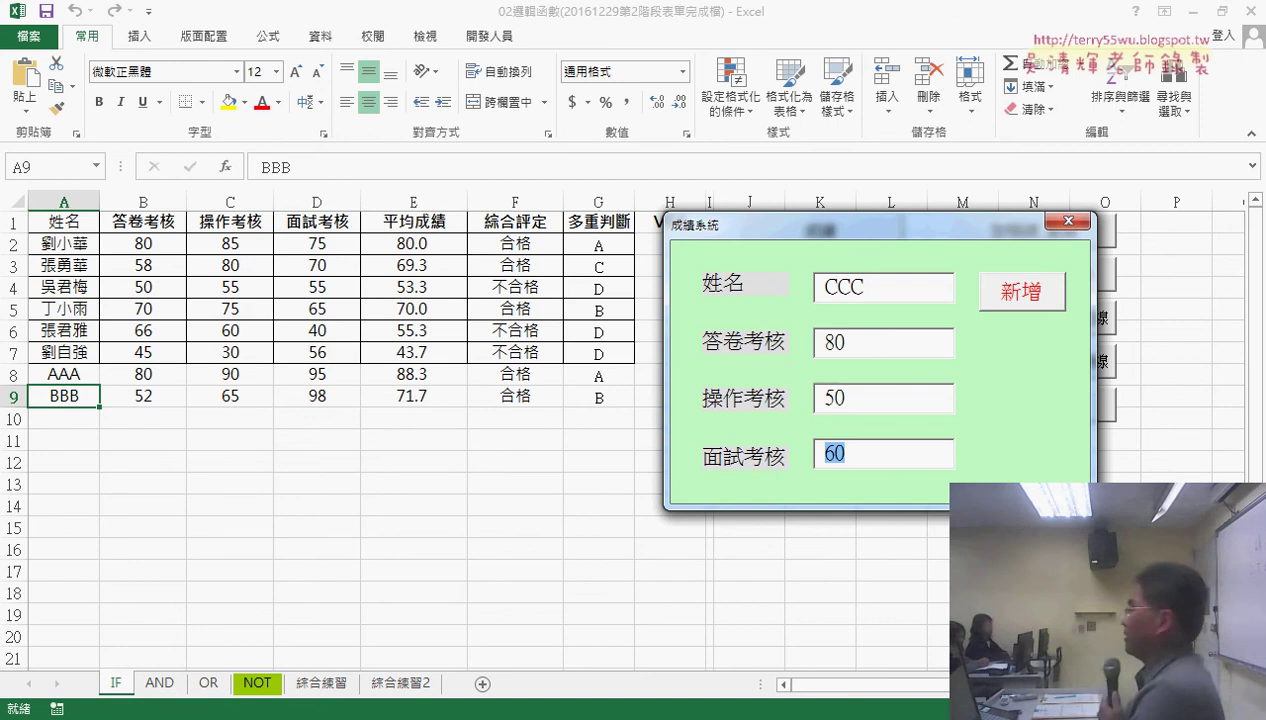
key("Return")
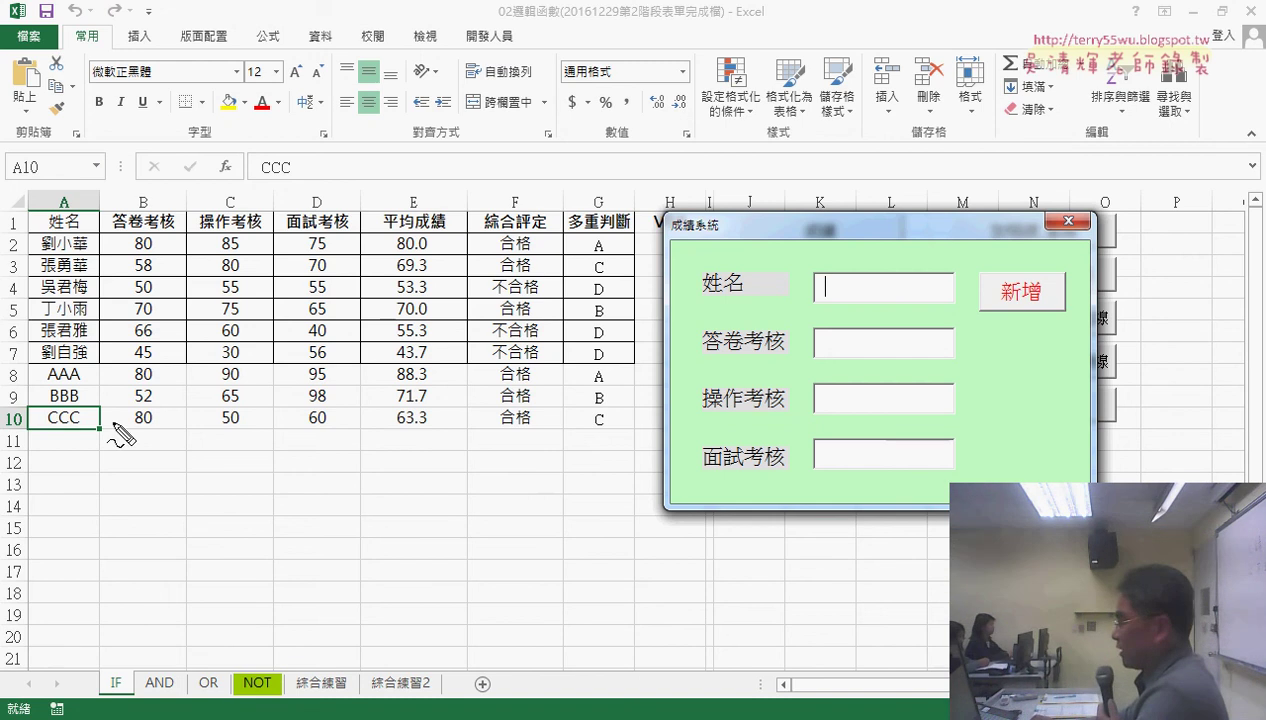
Clear the red annotation ink and close the 成績系統 grade-entry form
mouse_move(19, 397)
left_mouse_down()
mouse_move(17, 442)
mouse_move(29, 444)
left_mouse_up()
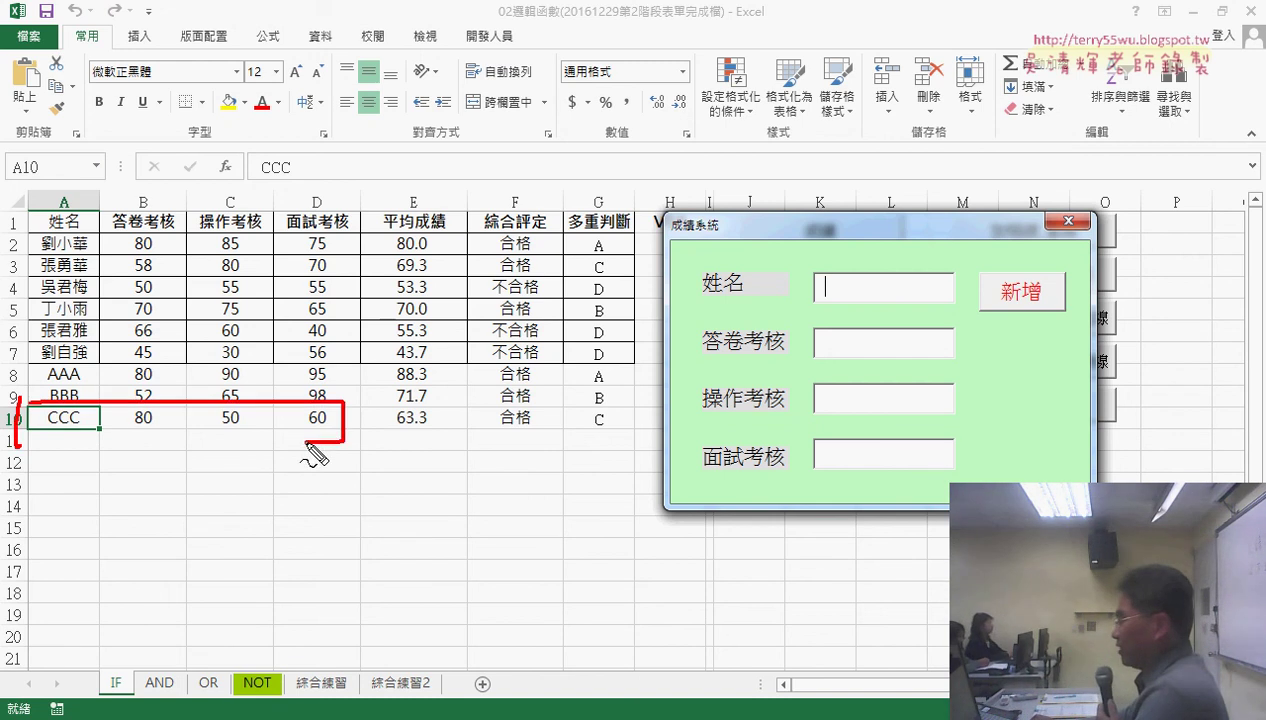
left_click_drag(380, 400, 376, 446)
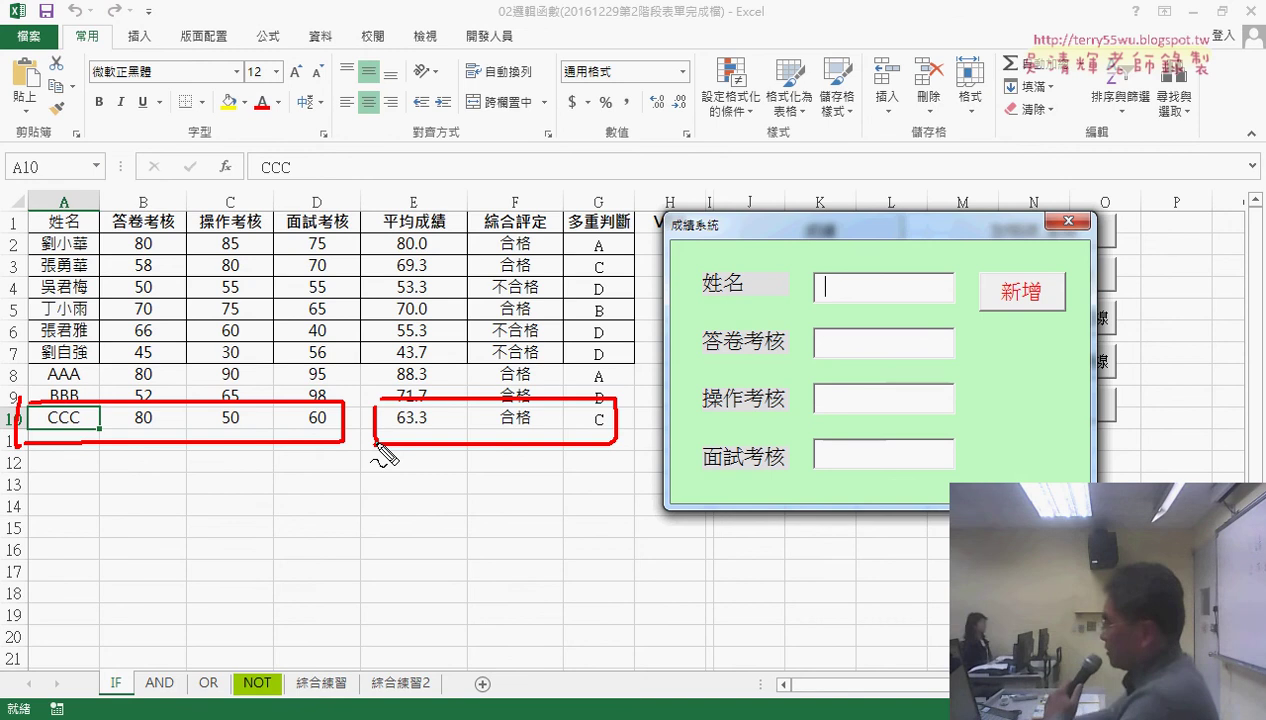
key("Escape")
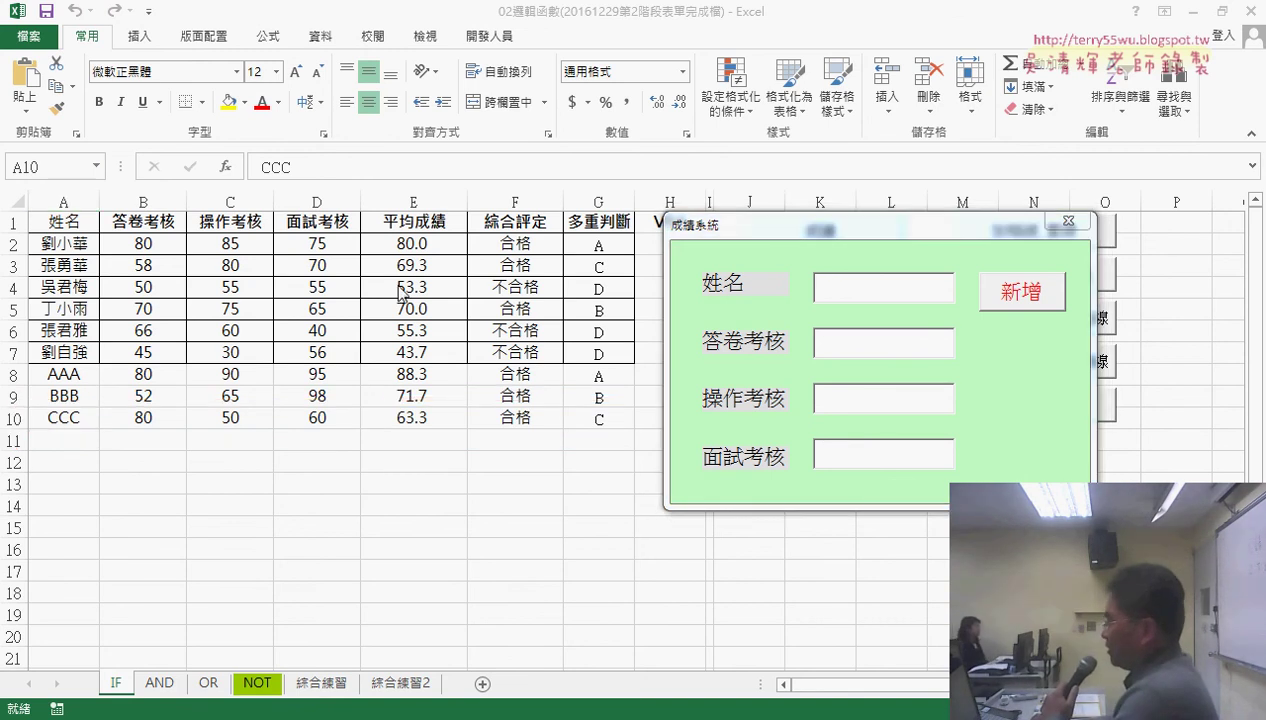
left_click(1068, 220)
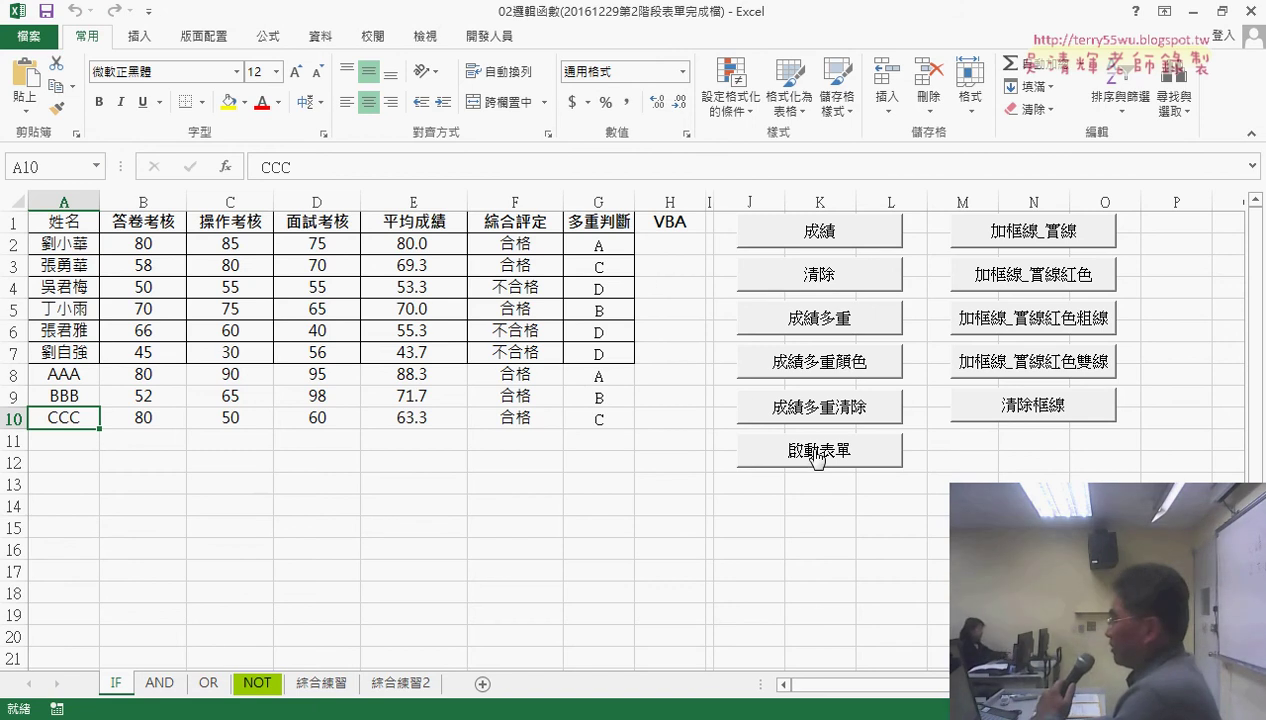
Open the Visual Basic editor from the Developer tools and maximize it, showing Module2's code
left_click(505, 36)
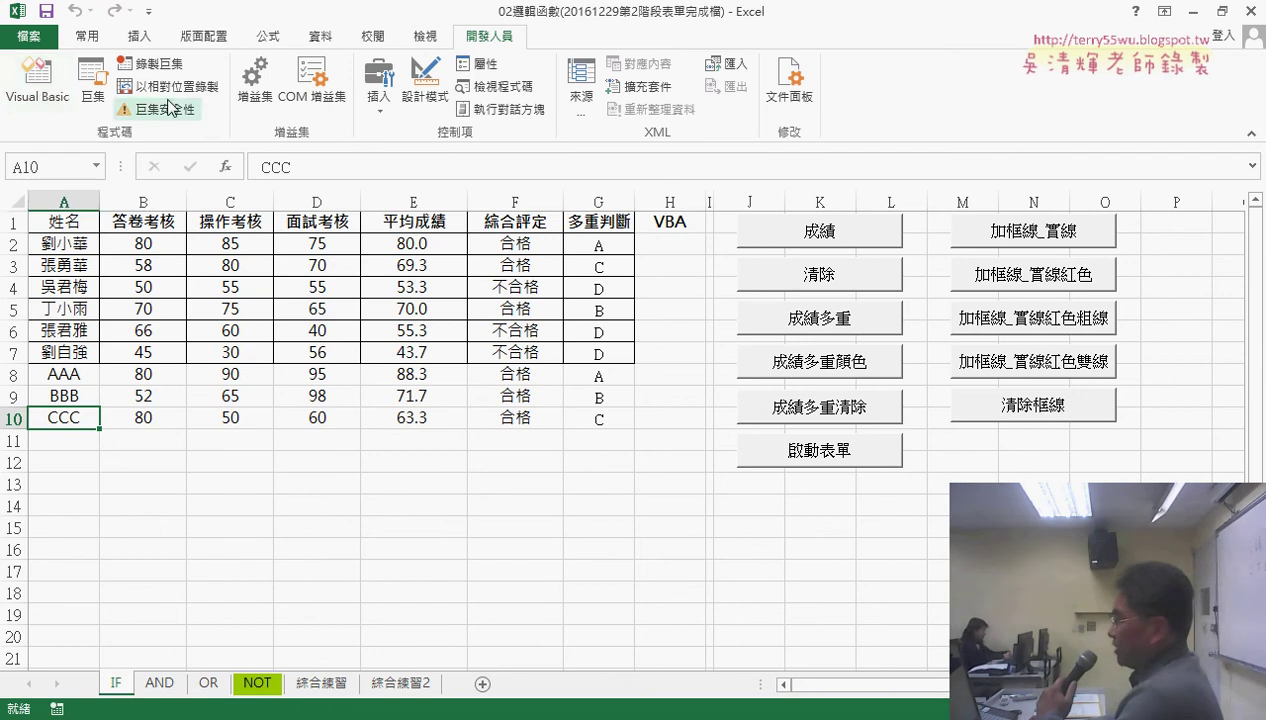
left_click(52, 106)
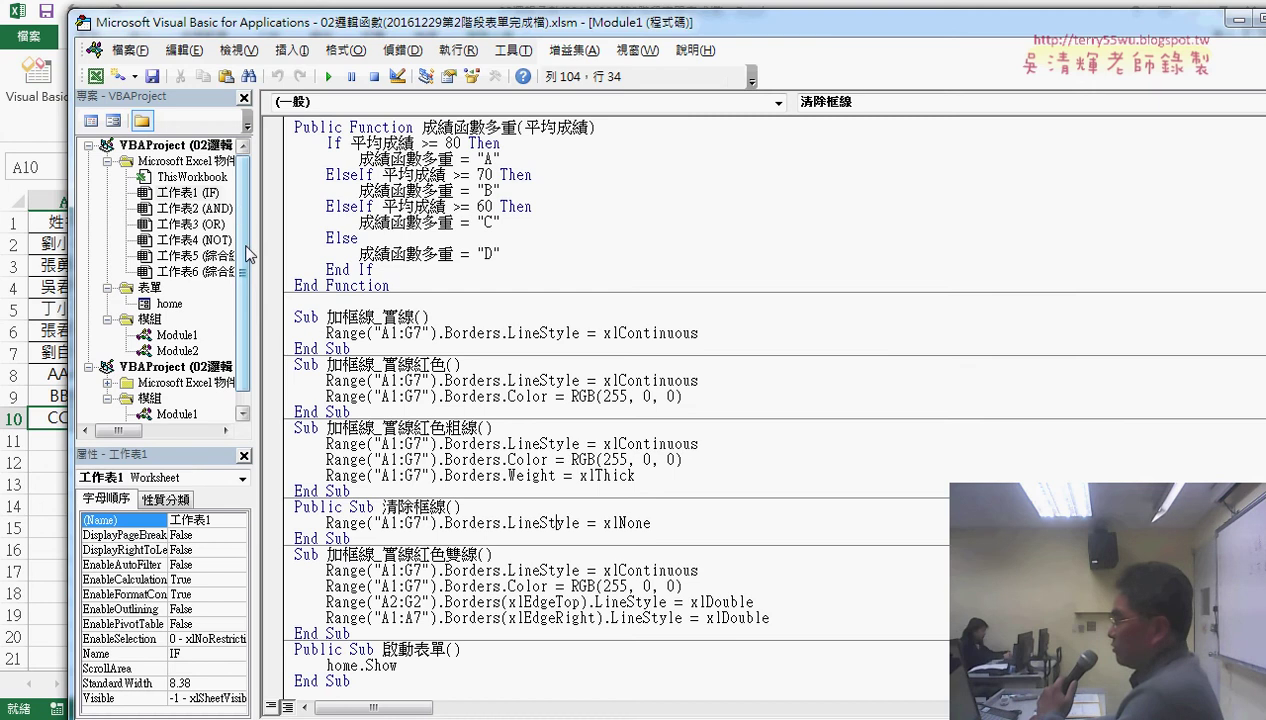
scroll(245, 280, "down", 1)
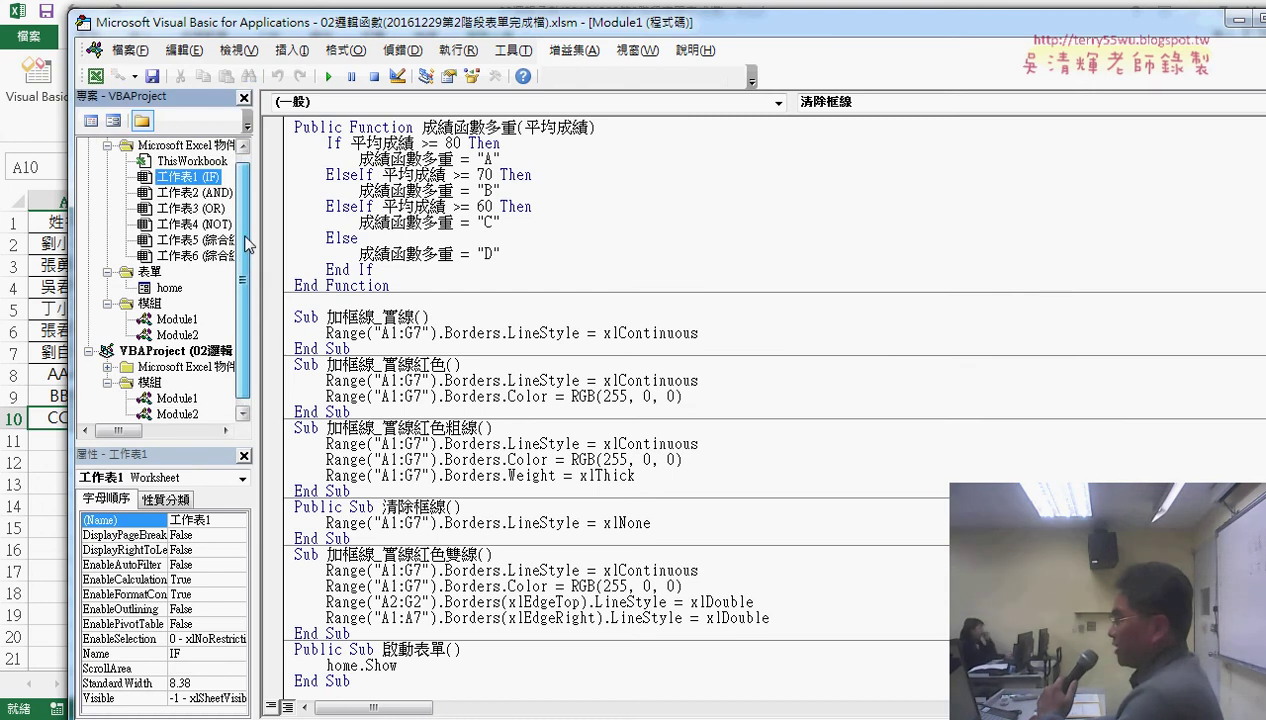
scroll(240, 320, "up", 1)
left_click(90, 147)
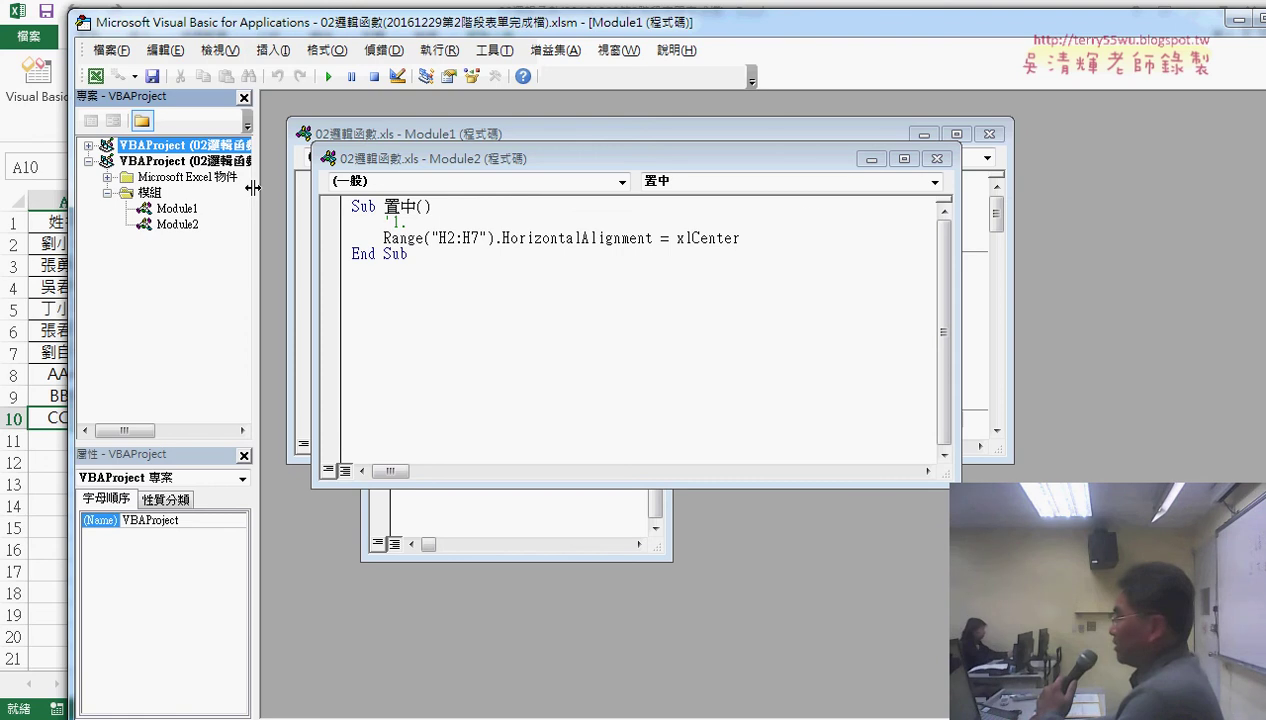
left_click(904, 158)
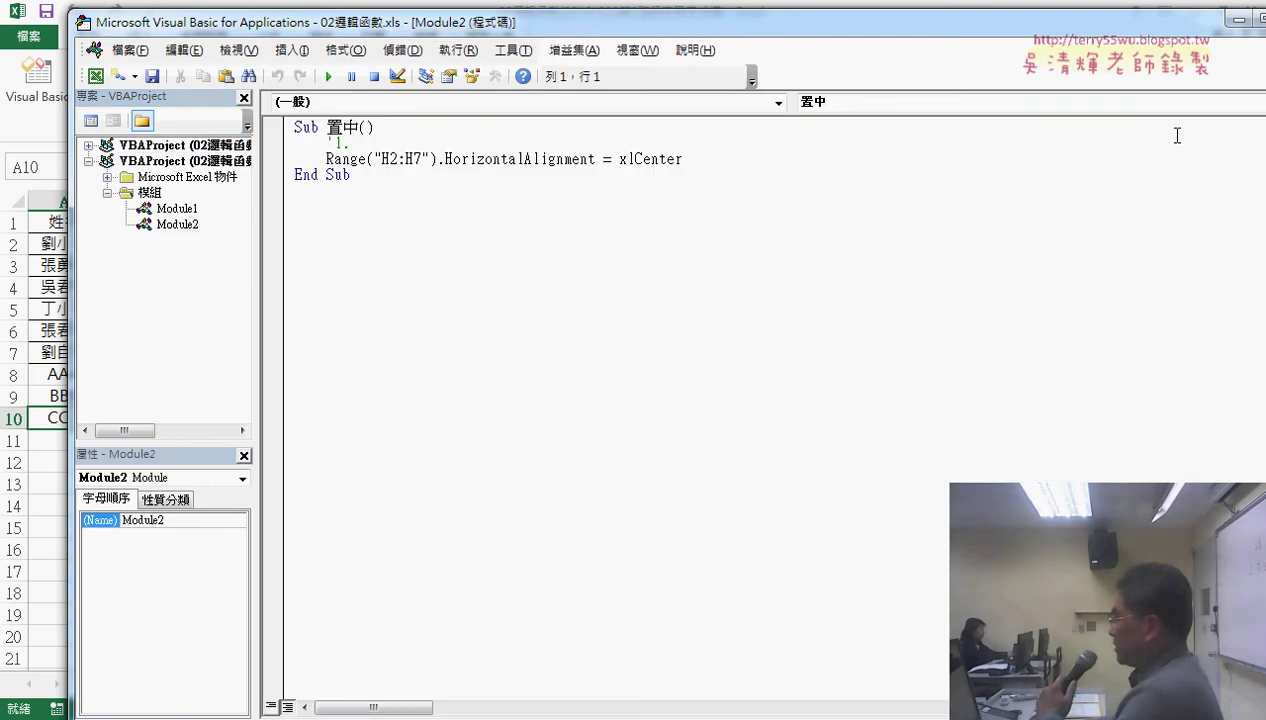
double_click(1138, 22)
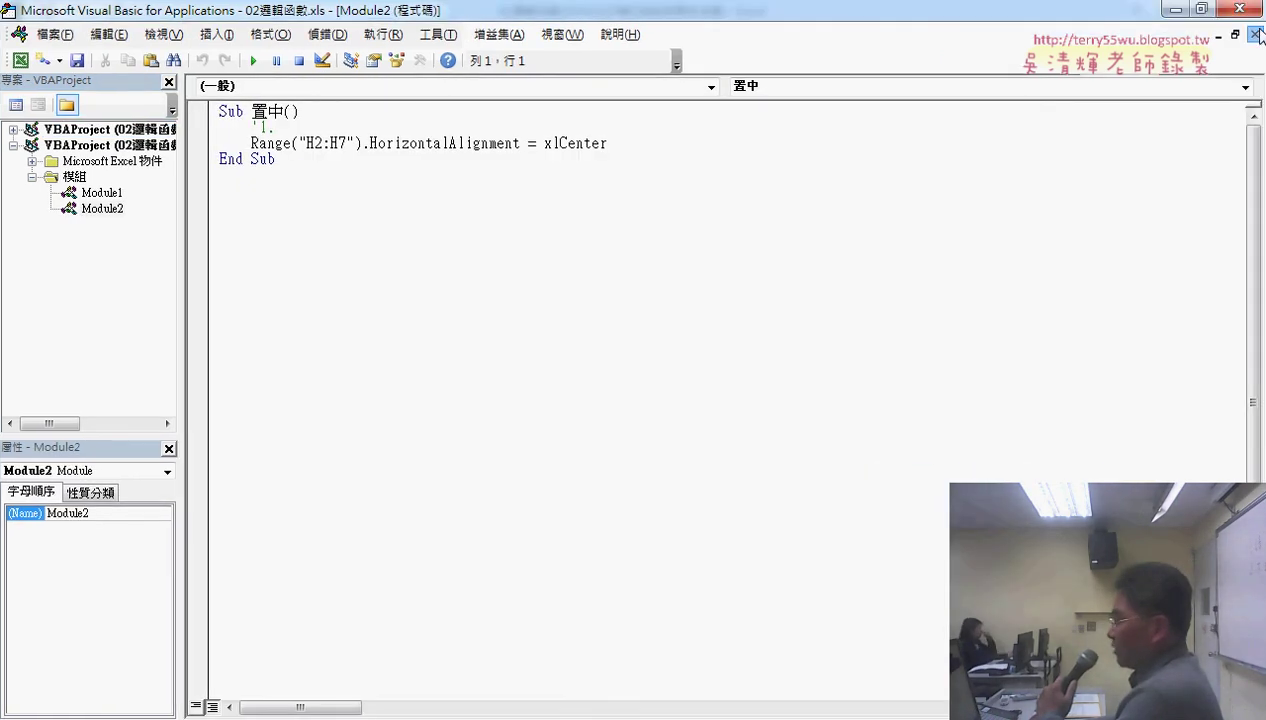
Show Module1 of 02邏輯函數.xls and widen the Project Explorer so project names read fully
key("ctrl+F6")
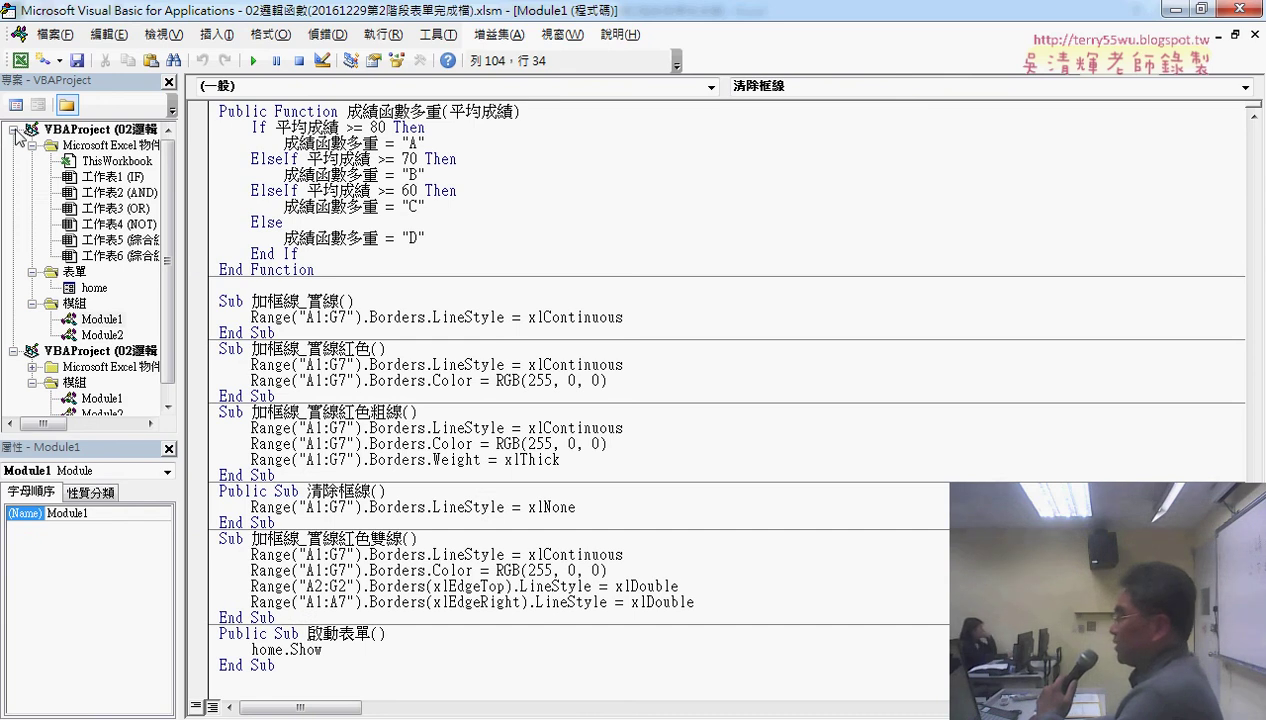
left_click(14, 129)
double_click(324, 127)
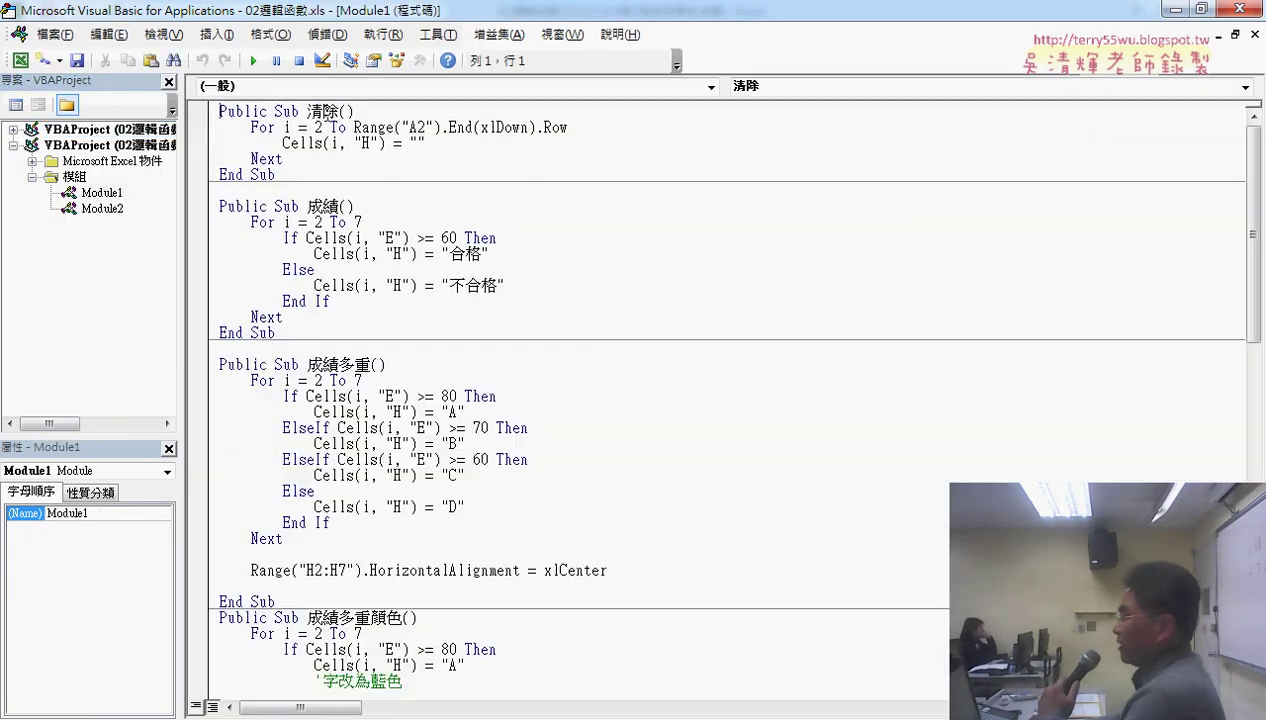
left_click(101, 194)
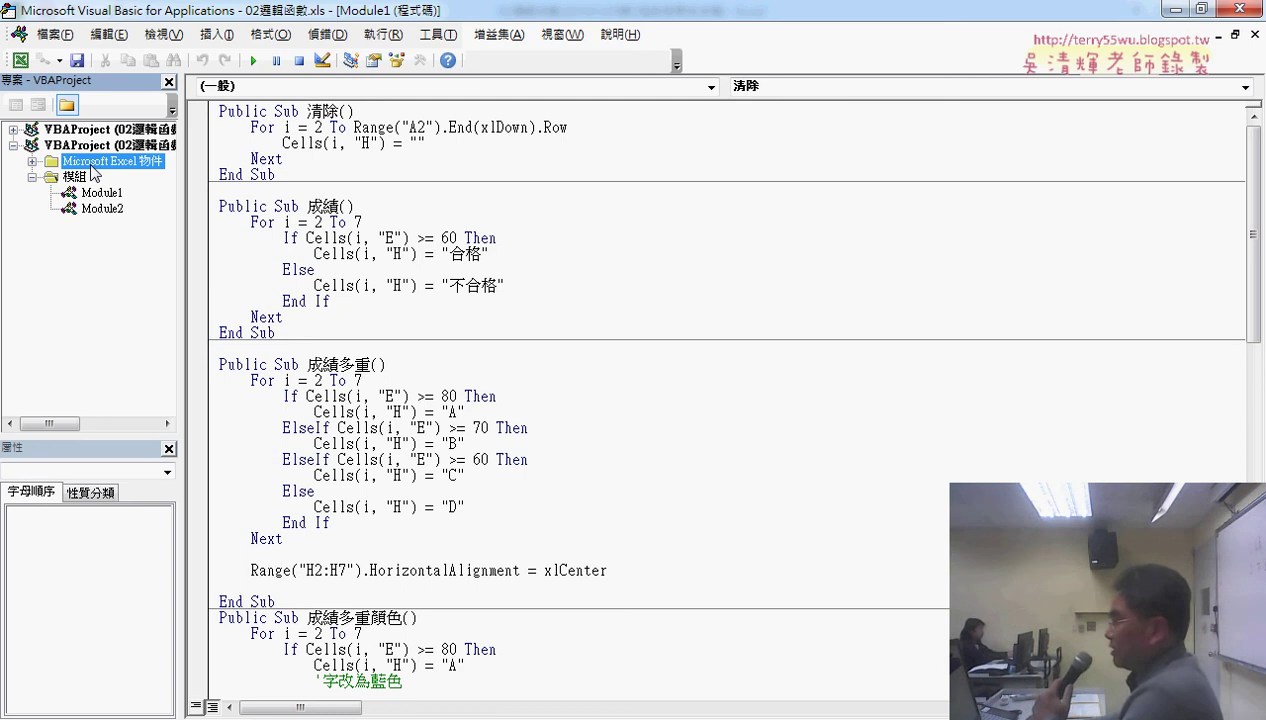
left_click(100, 146)
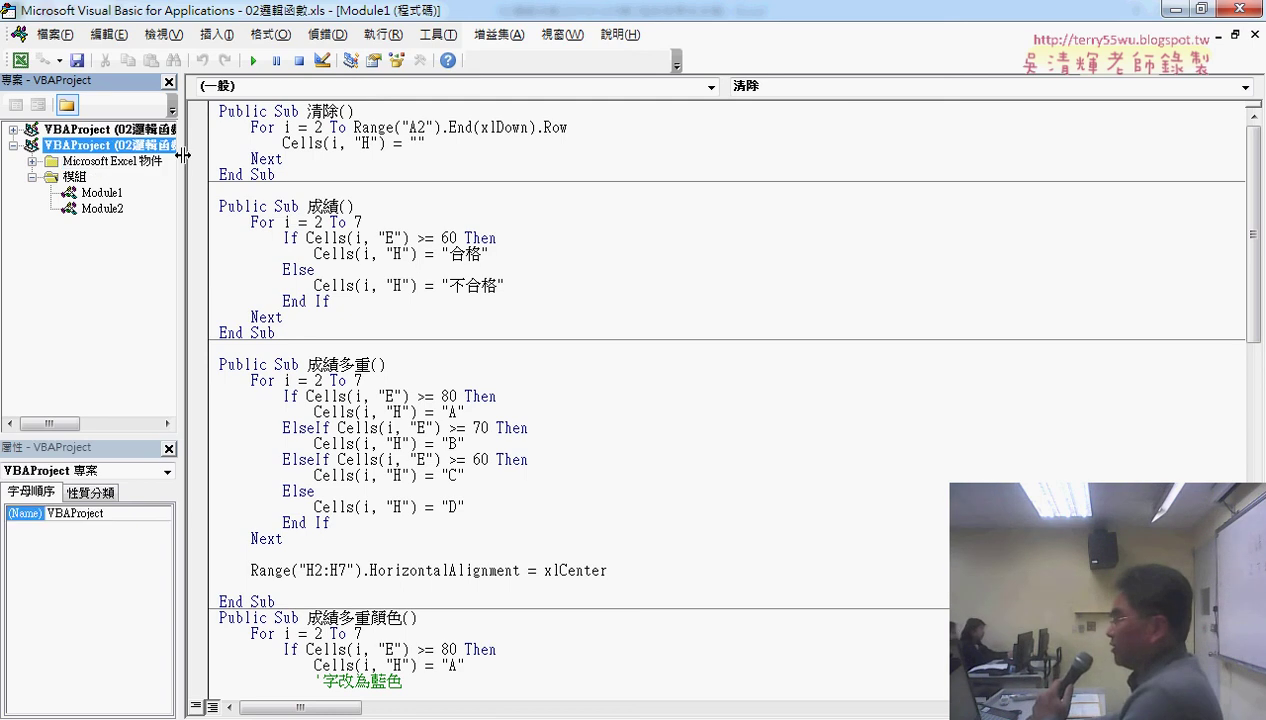
left_click_drag(183, 155, 250, 155)
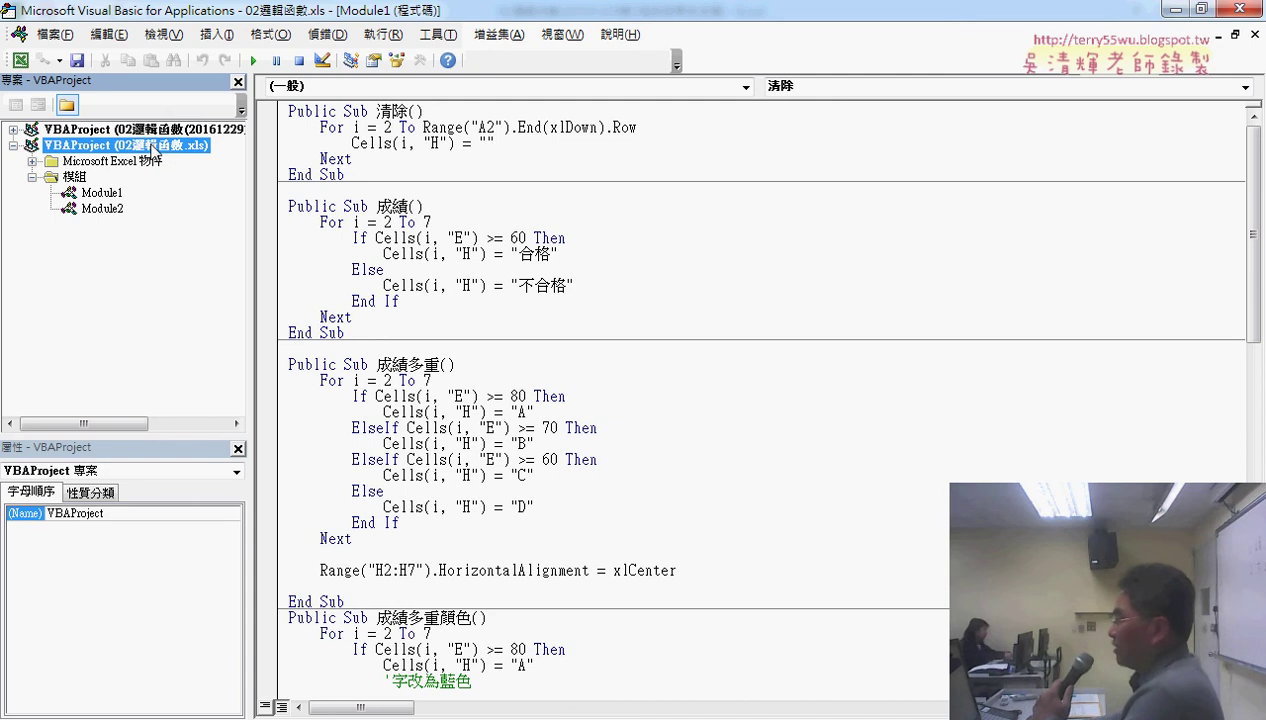
Insert a blank UserForm1 into 02邏輯函數.xls, move the Toolbox aside, and test-run it once
right_click(153, 148)
mouse_move(205, 229)
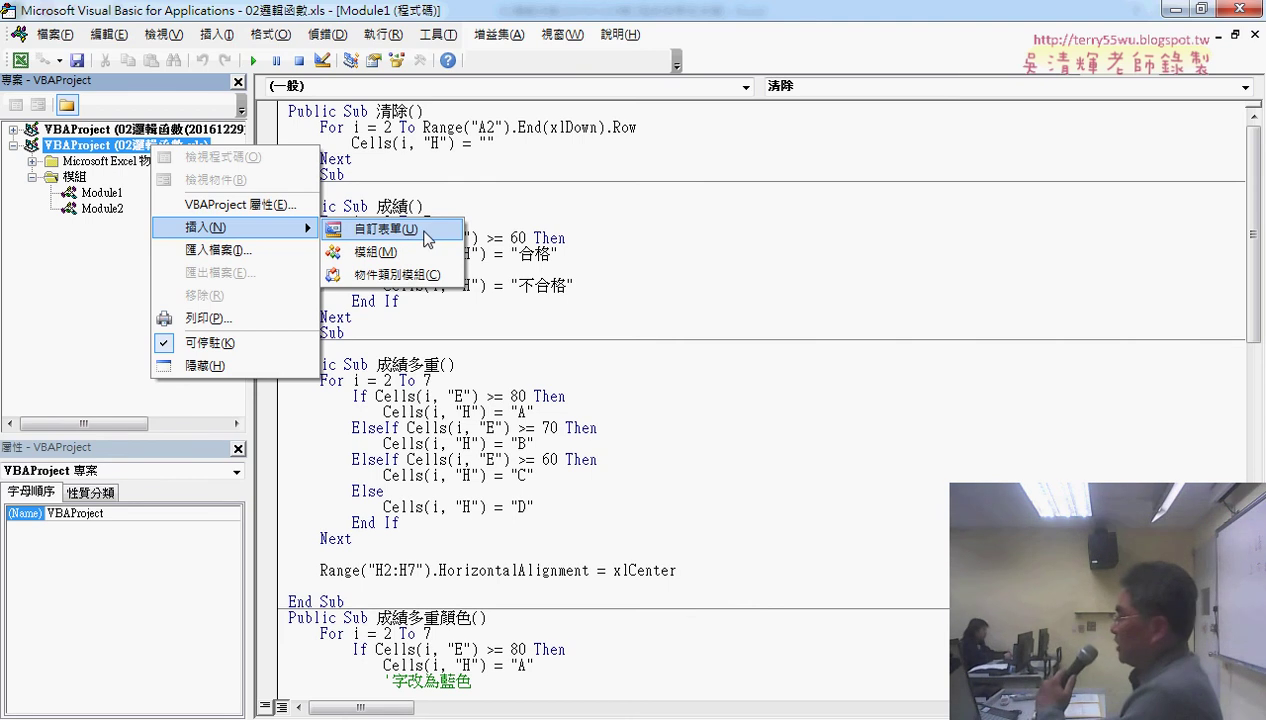
left_click(420, 230)
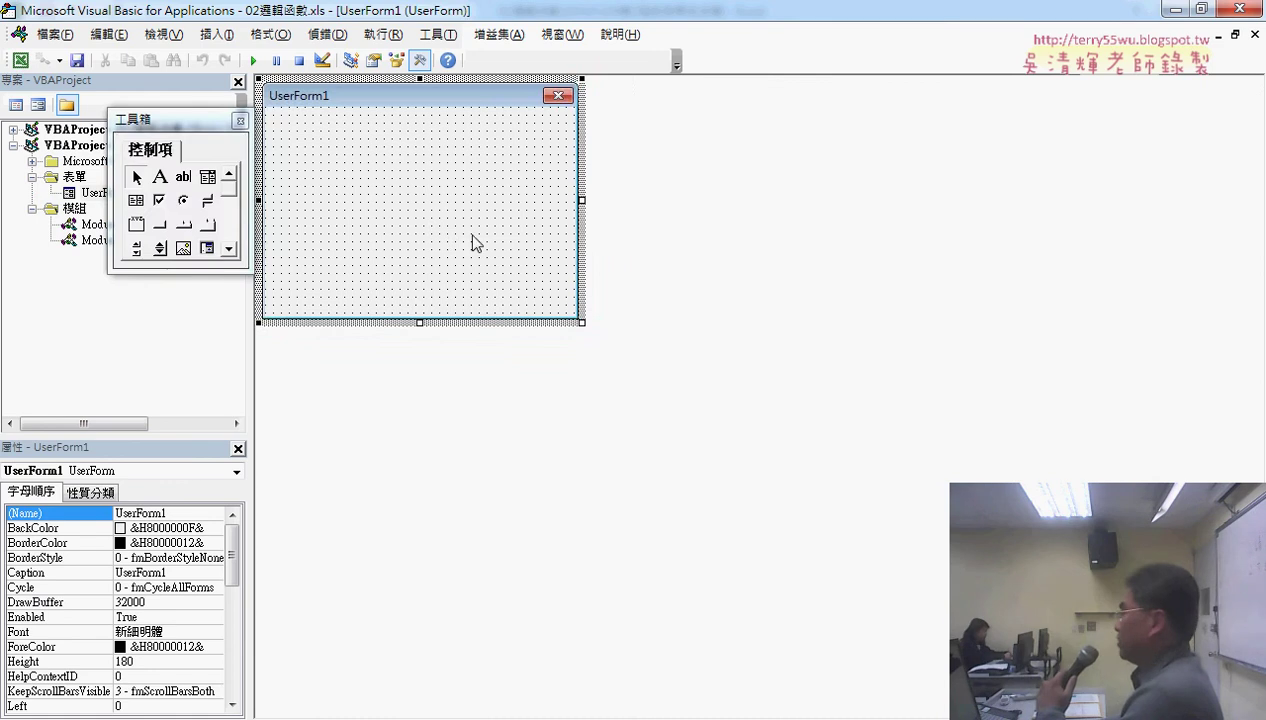
left_click_drag(197, 120, 709, 102)
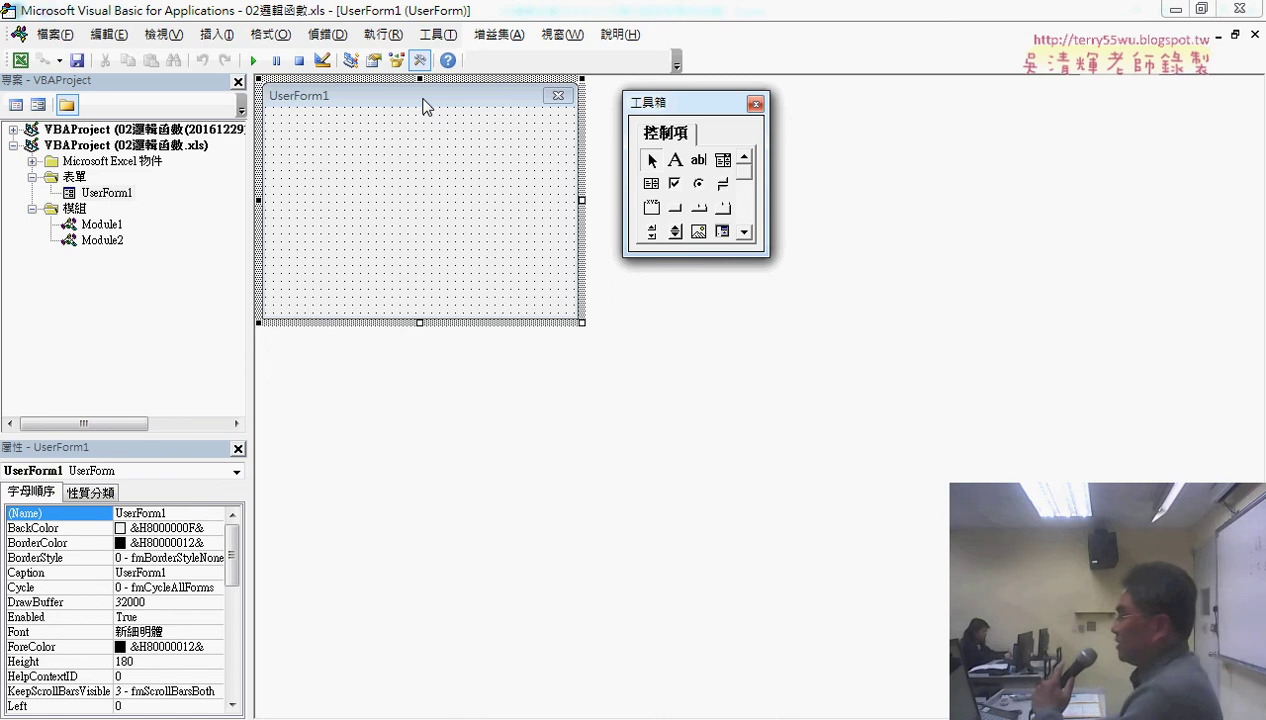
left_click(253, 60)
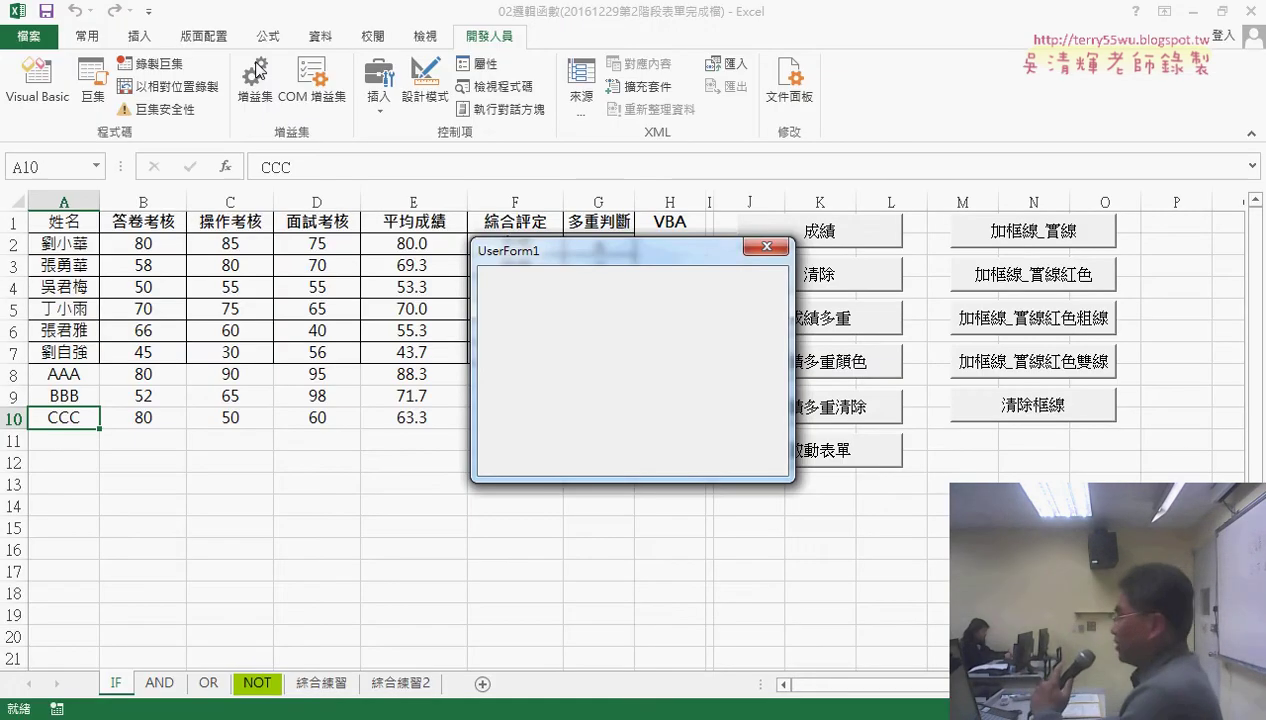
left_click(756, 248)
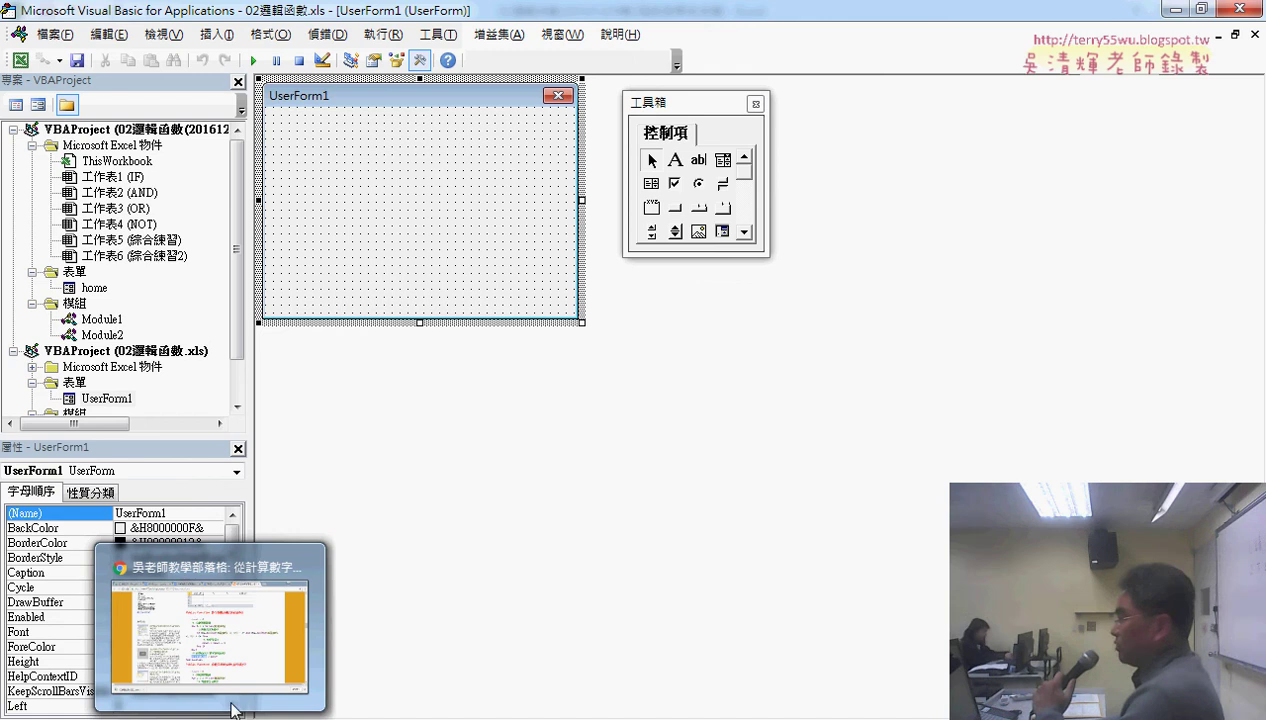
Scroll 程式碼.docx in Chrome to the form-design screenshot on page 11, then return to the VBA editor
left_click(232, 708)
left_click(298, 15)
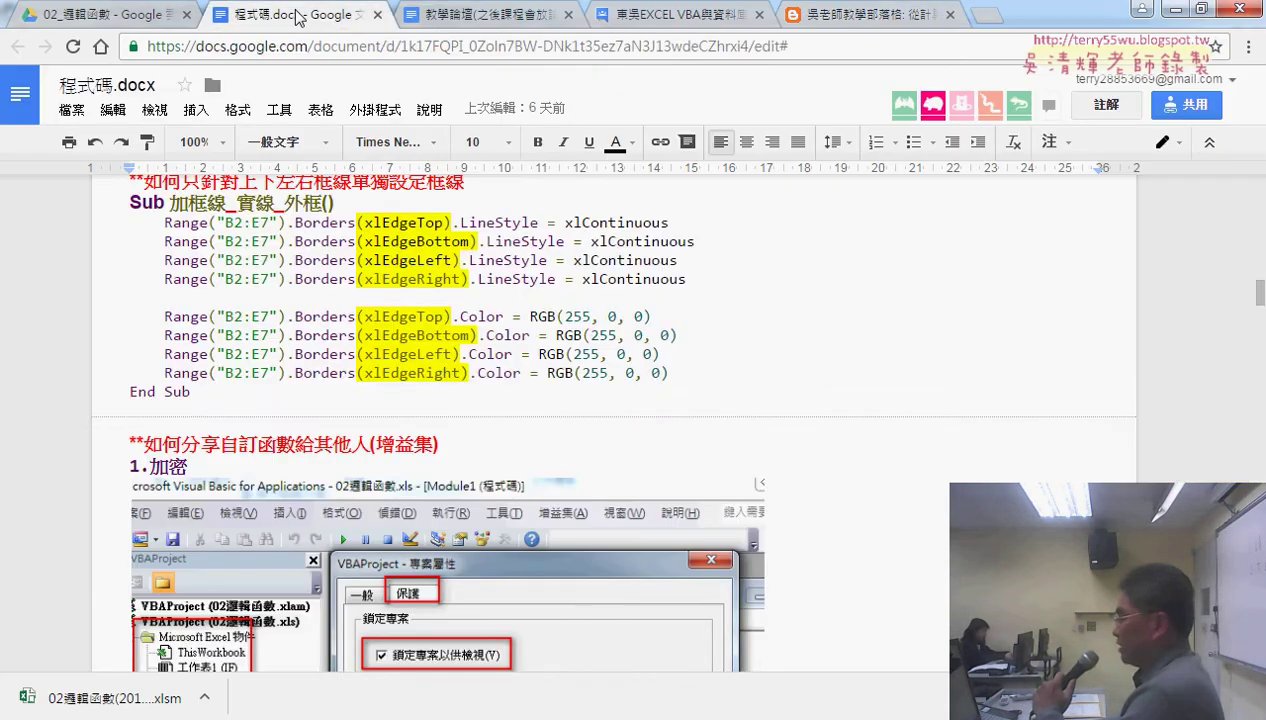
scroll(1110, 309, "down", 1)
scroll(1110, 308, "down", 4)
scroll(1110, 306, "down", 4)
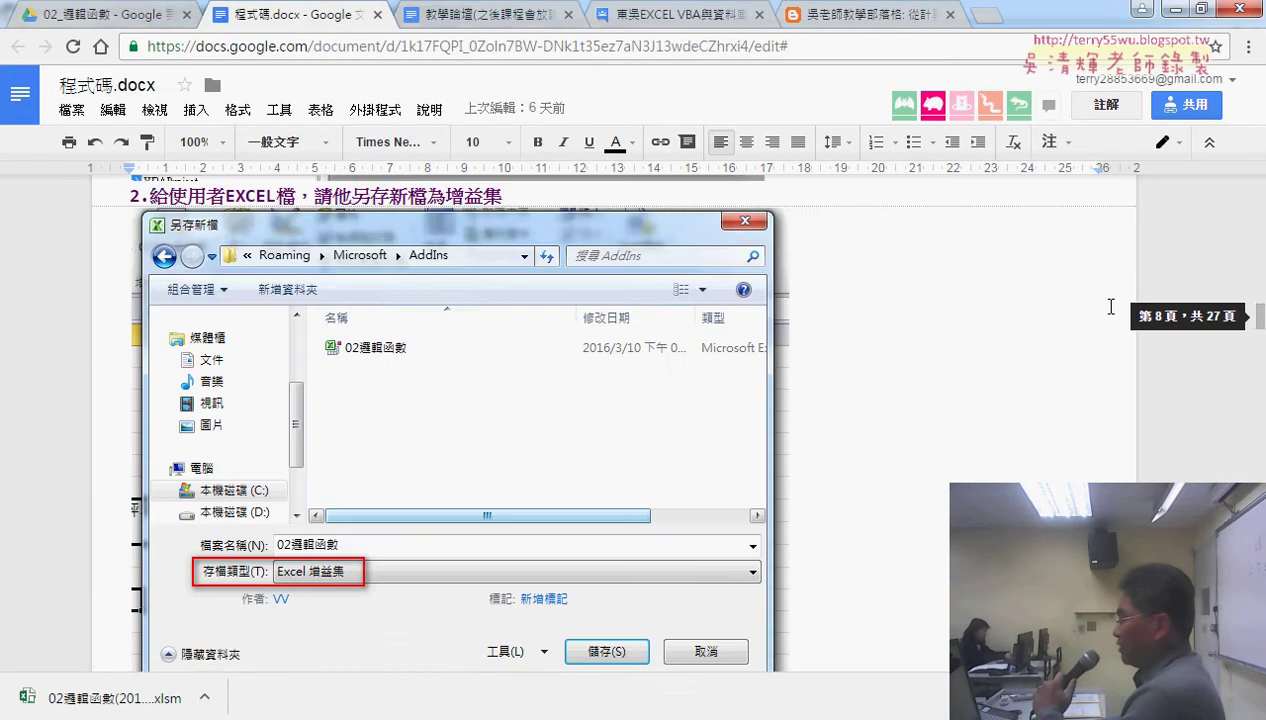
scroll(1110, 304, "down", 4)
scroll(1110, 303, "down", 4)
scroll(1110, 303, "down", 3)
scroll(1110, 303, "down", 3)
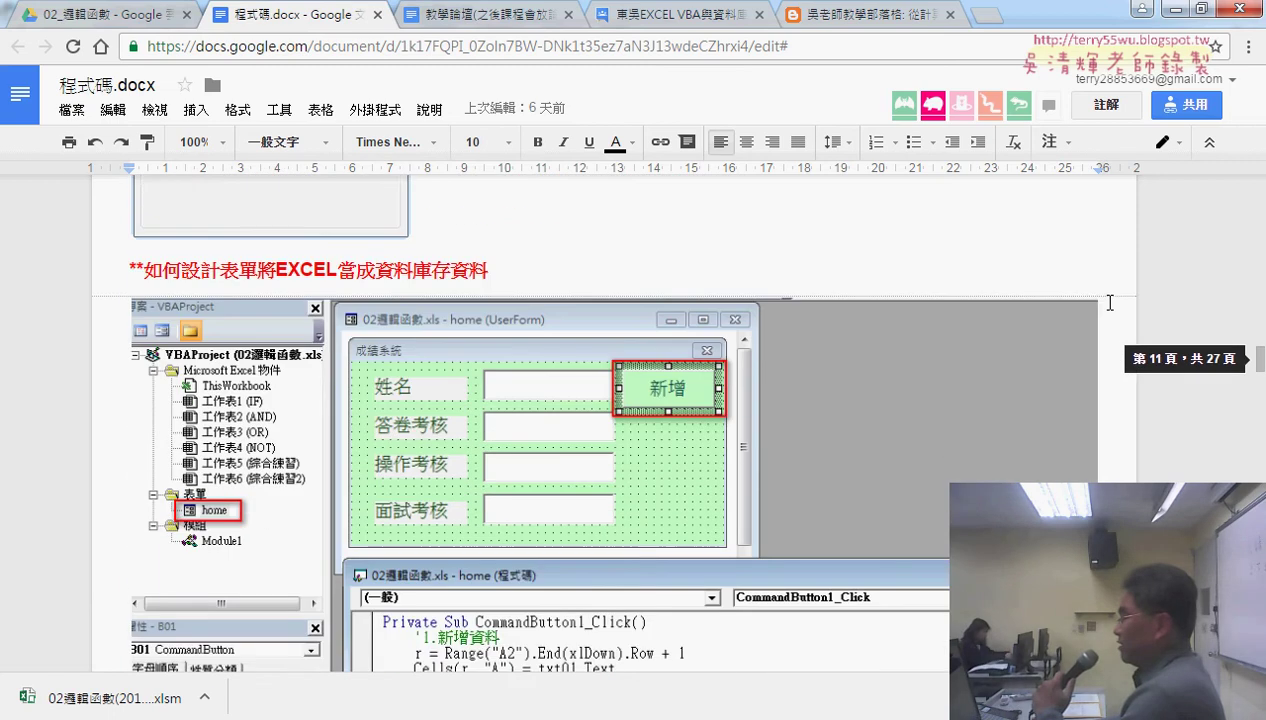
scroll(1110, 303, "down", 1)
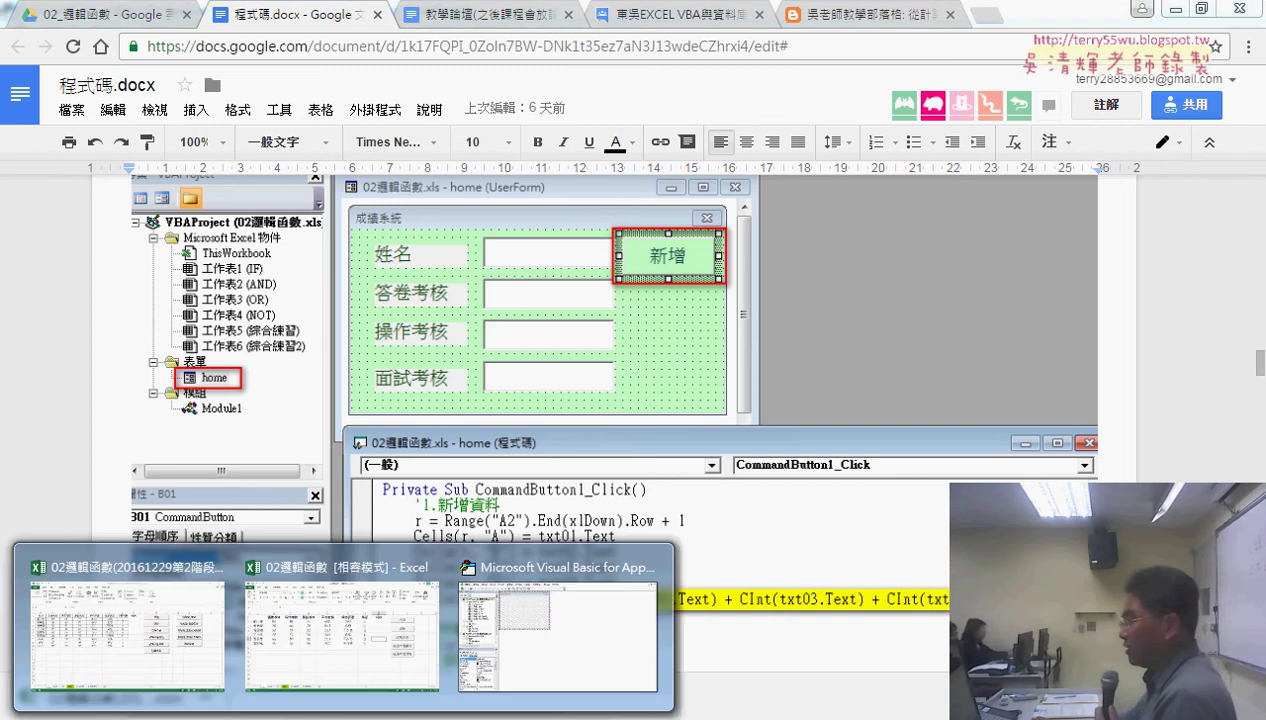
left_click(492, 548)
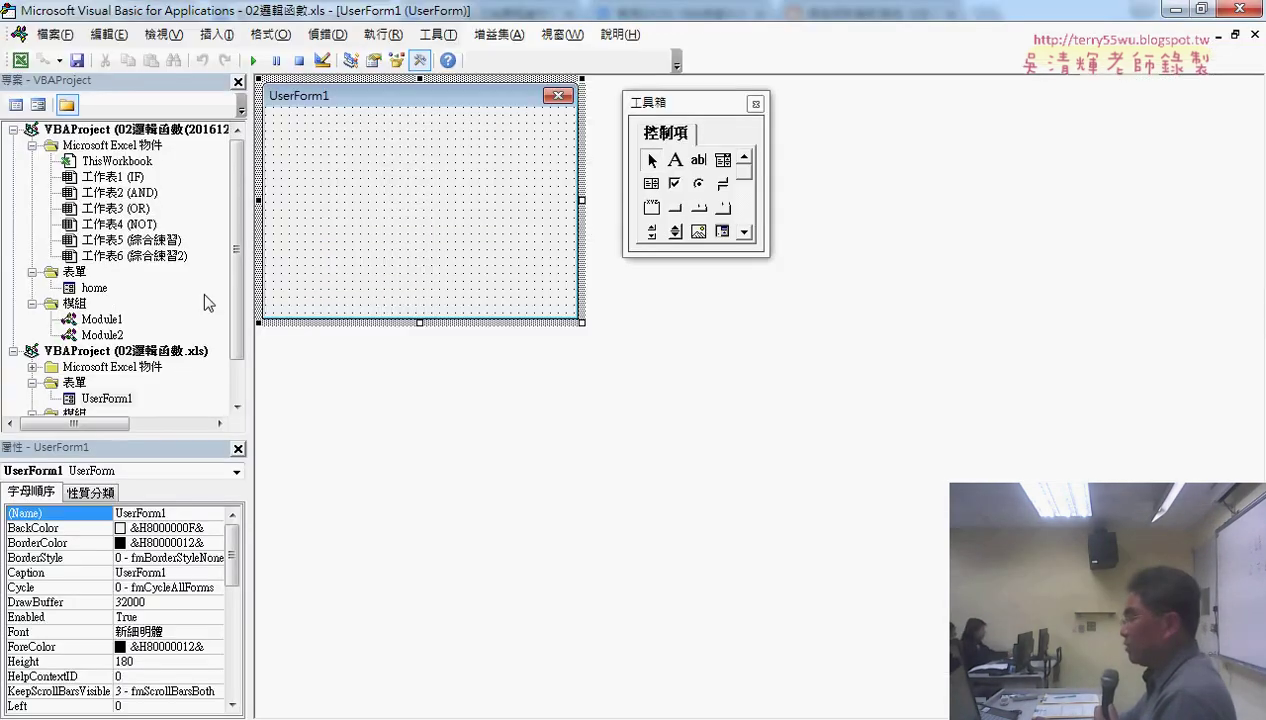
Set UserForm1's (Name) property to home in the Properties window
left_click(14, 130)
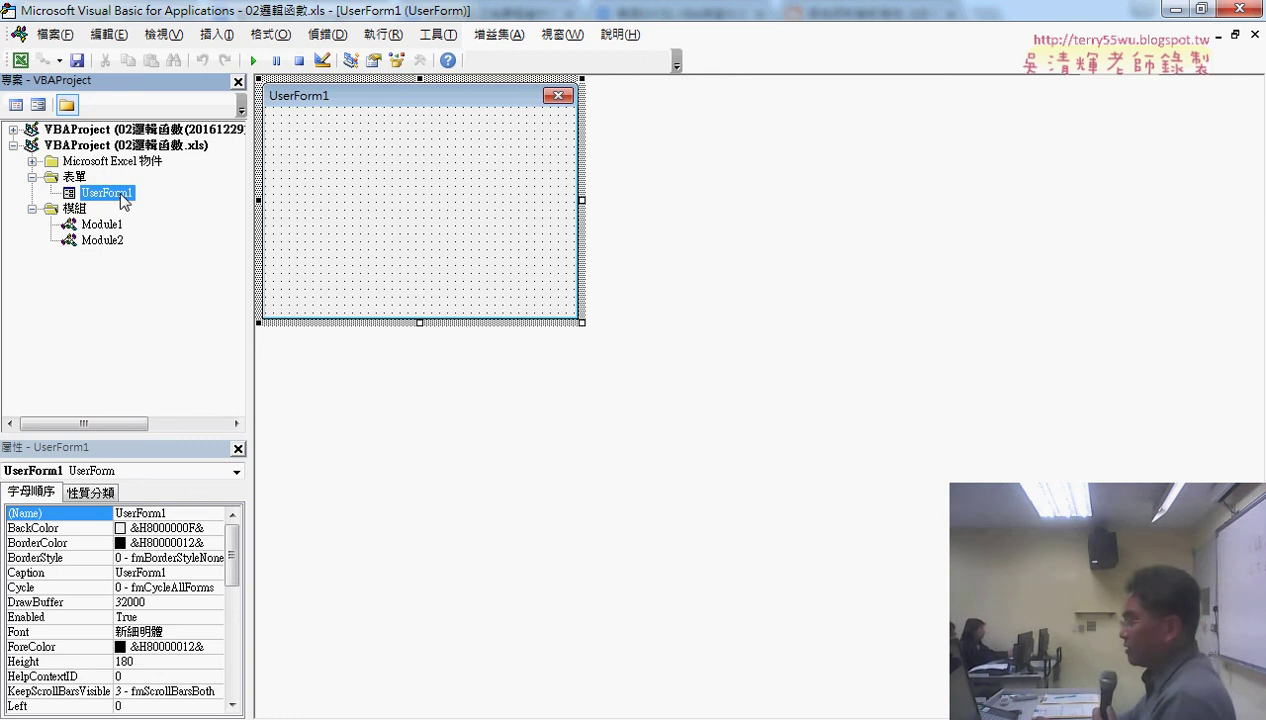
left_click(135, 513)
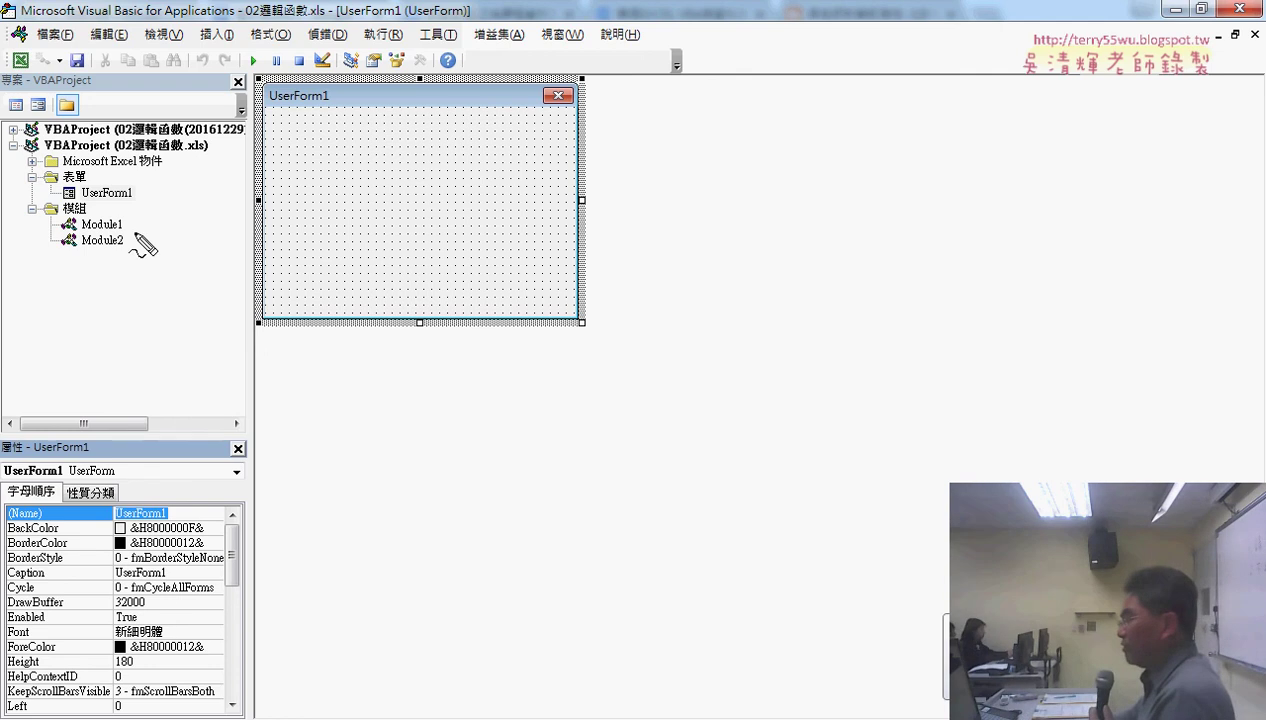
left_click_drag(143, 245, 135, 218)
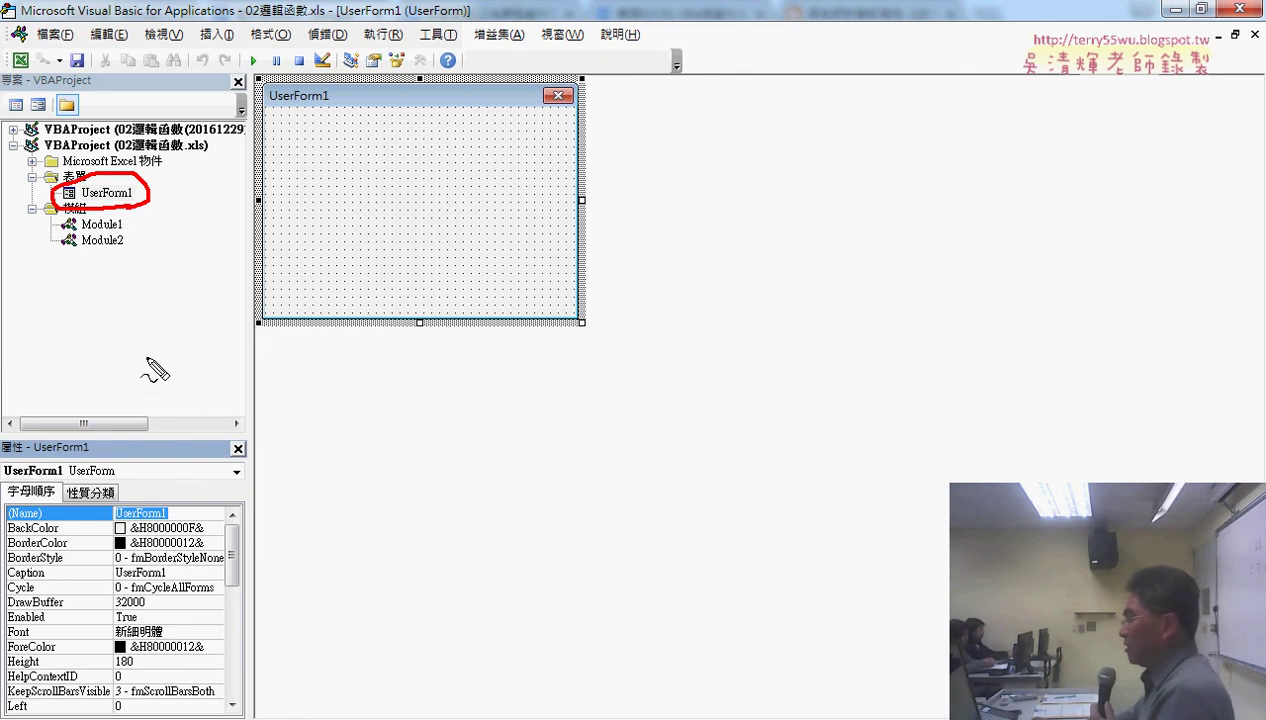
mouse_move(162, 527)
left_mouse_down()
mouse_move(113, 537)
mouse_move(165, 522)
left_mouse_up()
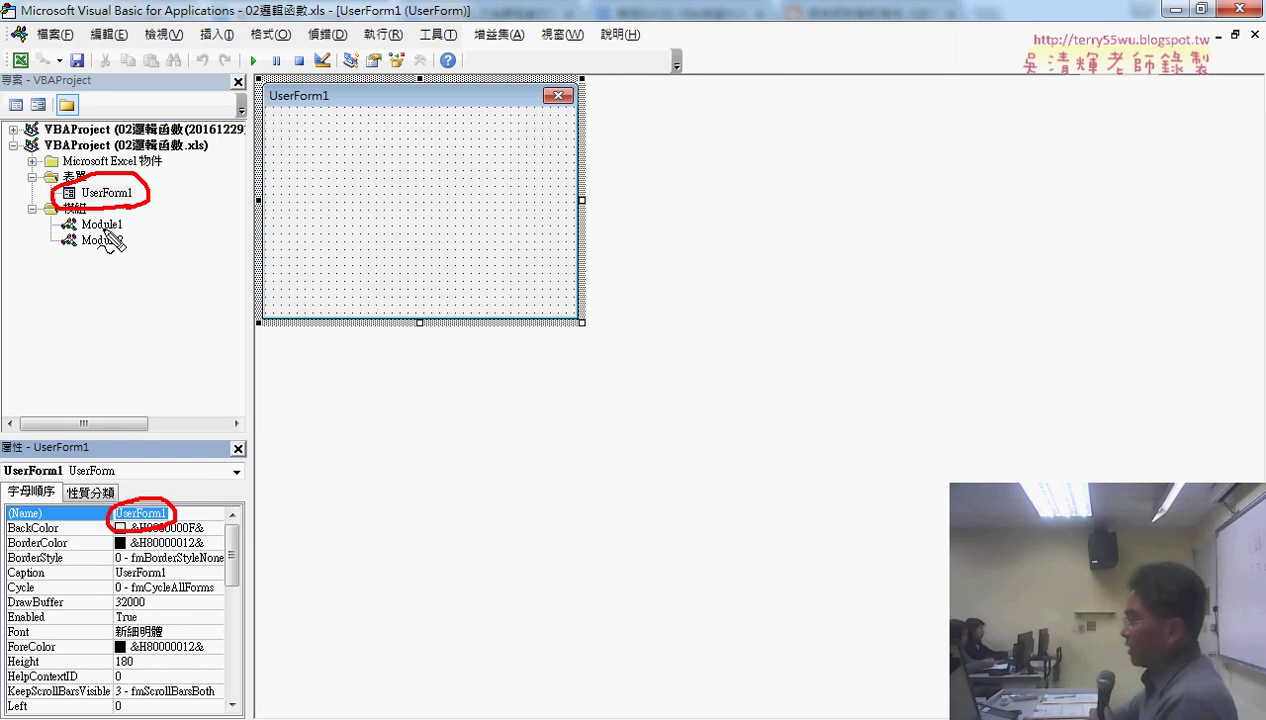
left_click_drag(106, 212, 137, 497)
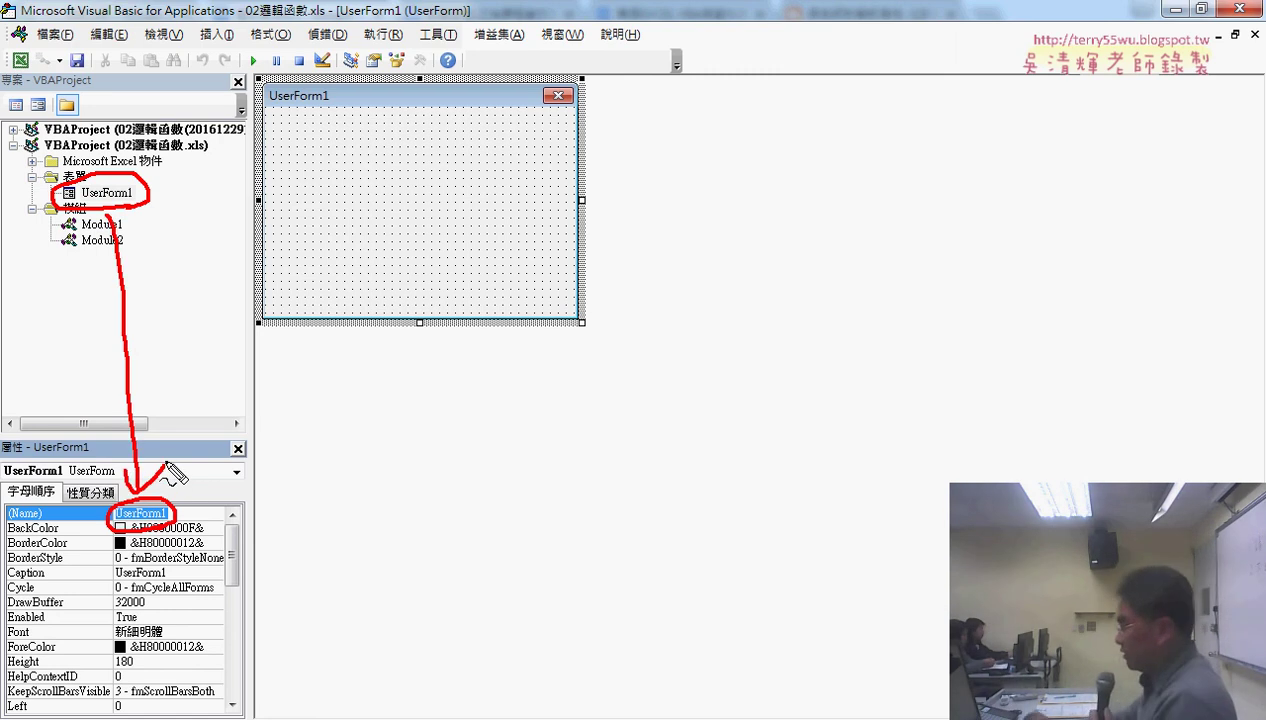
key("Escape")
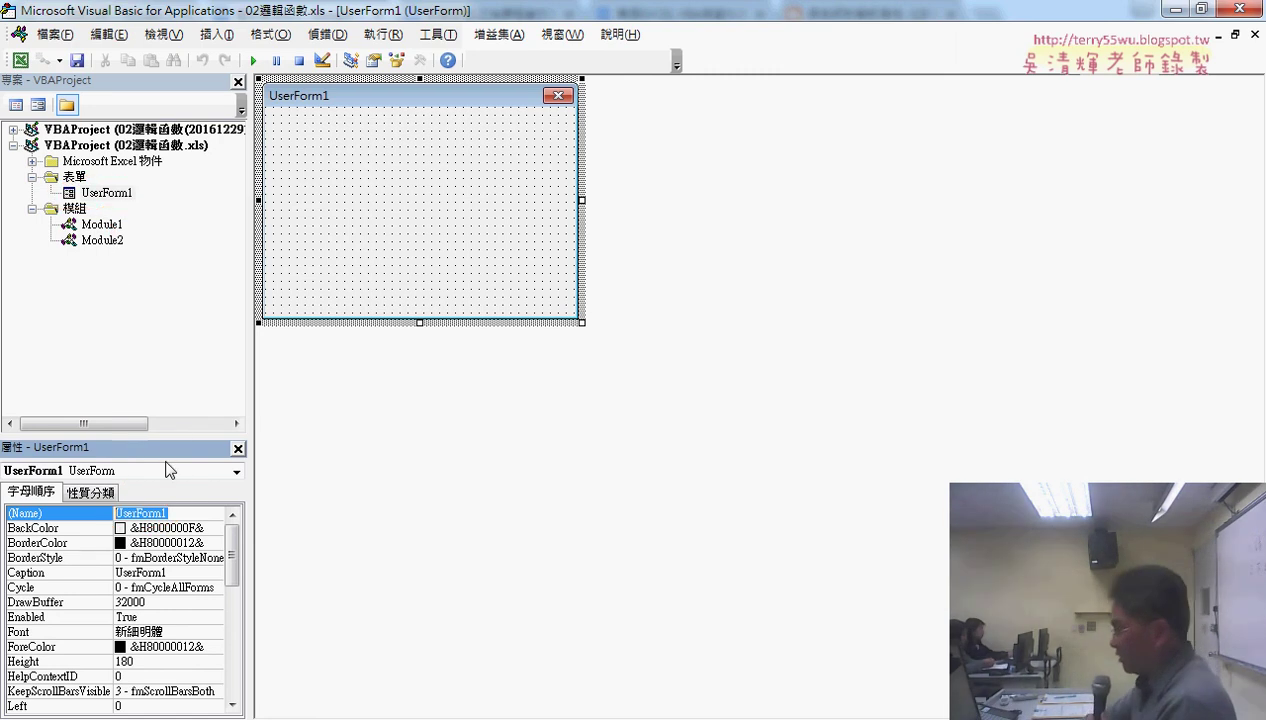
type("home")
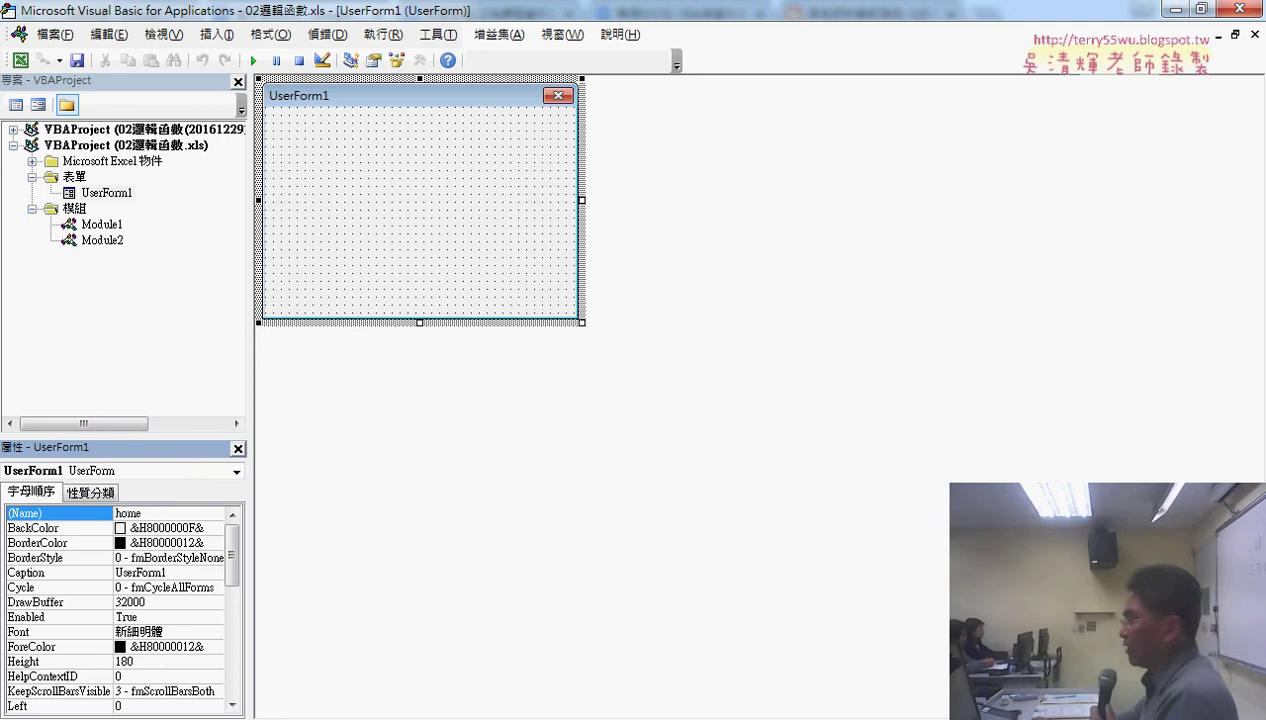
key("Return")
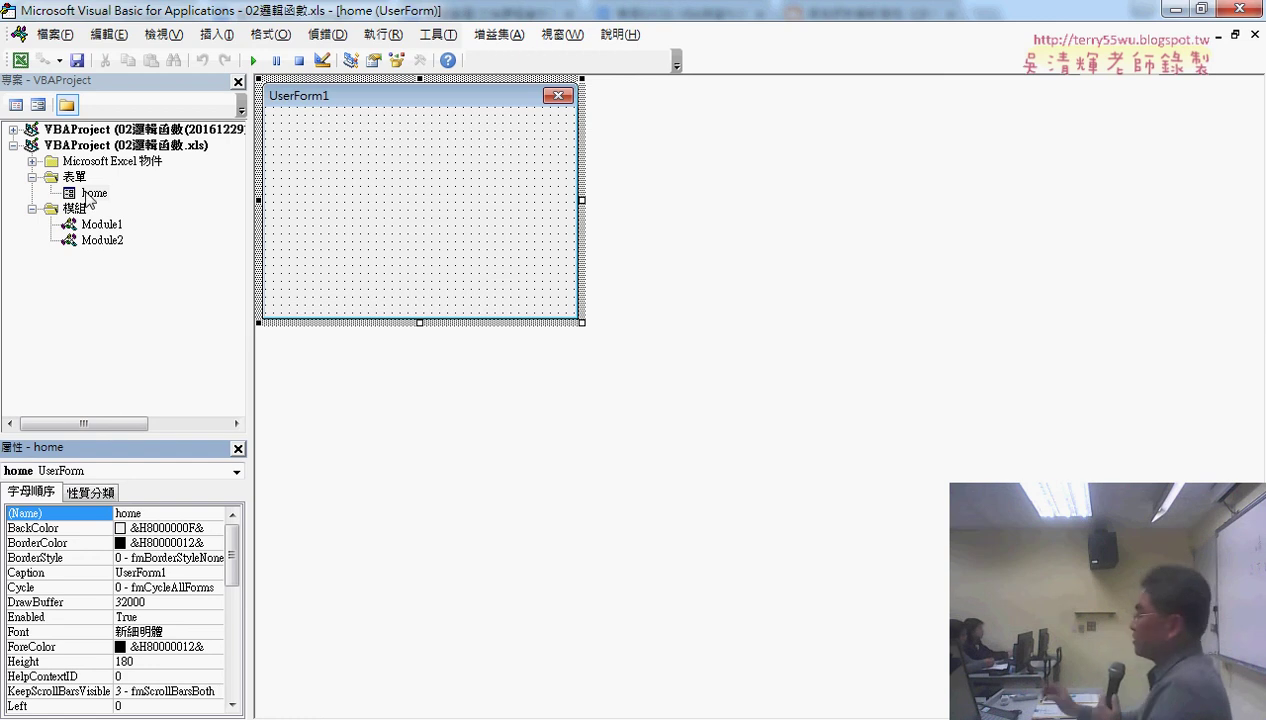
left_click(92, 196)
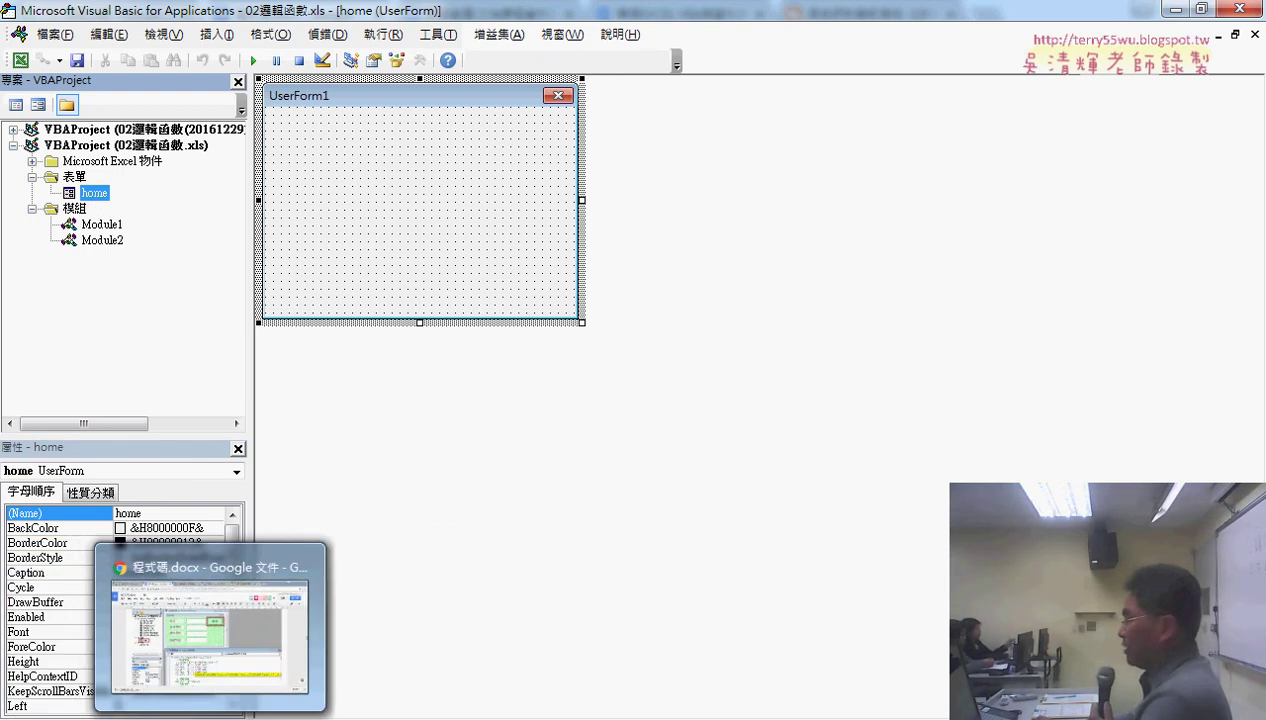
left_click(215, 620)
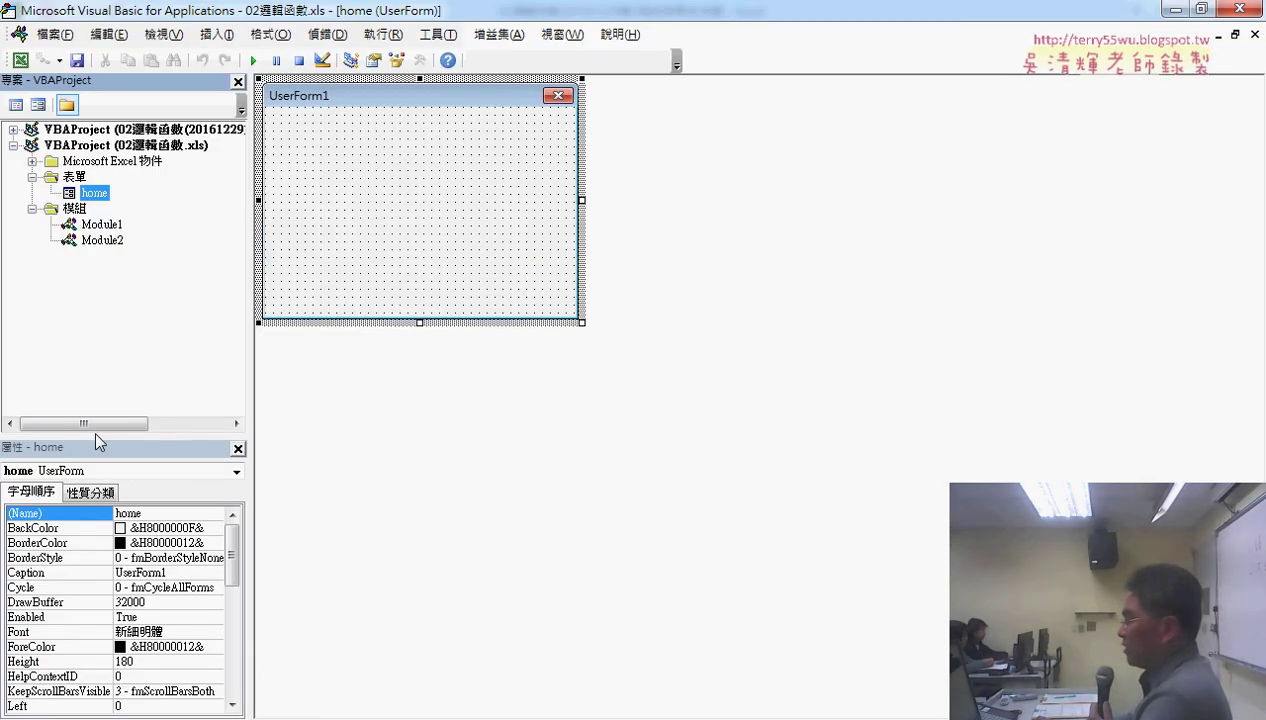
Rearrange the Properties window and open the home form in the UserForm designer
left_click_drag(96, 435, 77, 290)
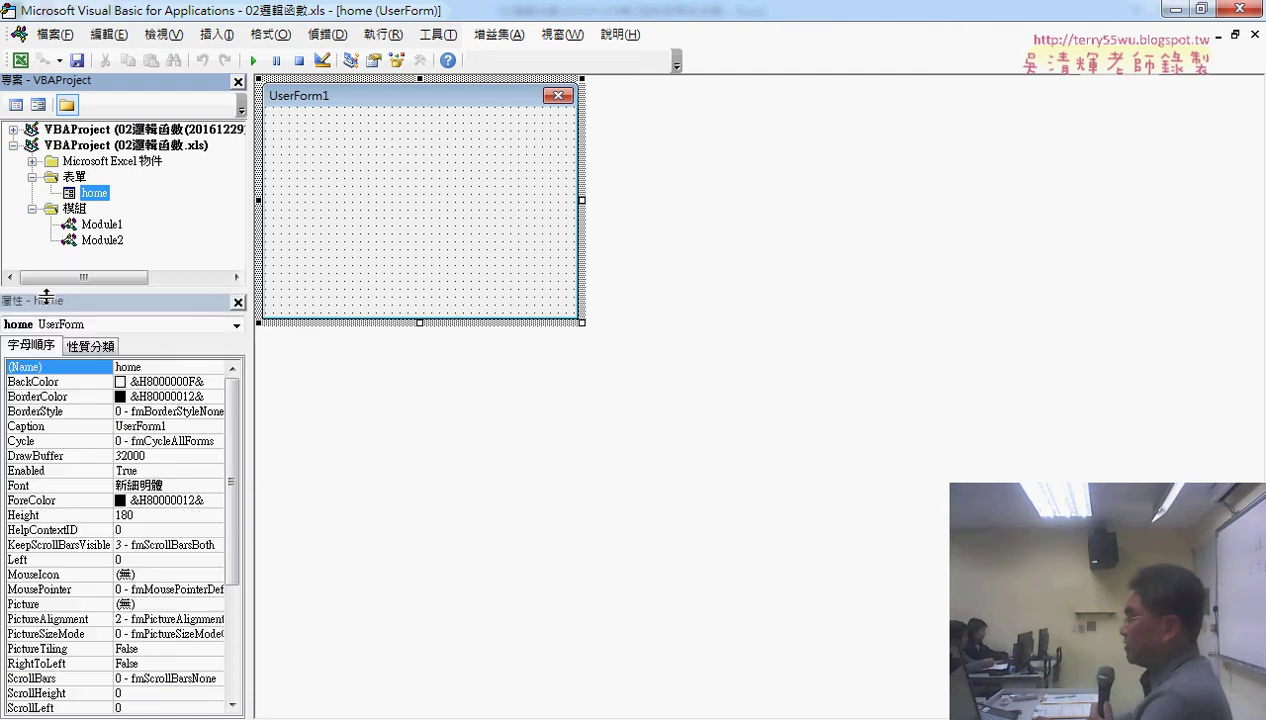
left_click(238, 303)
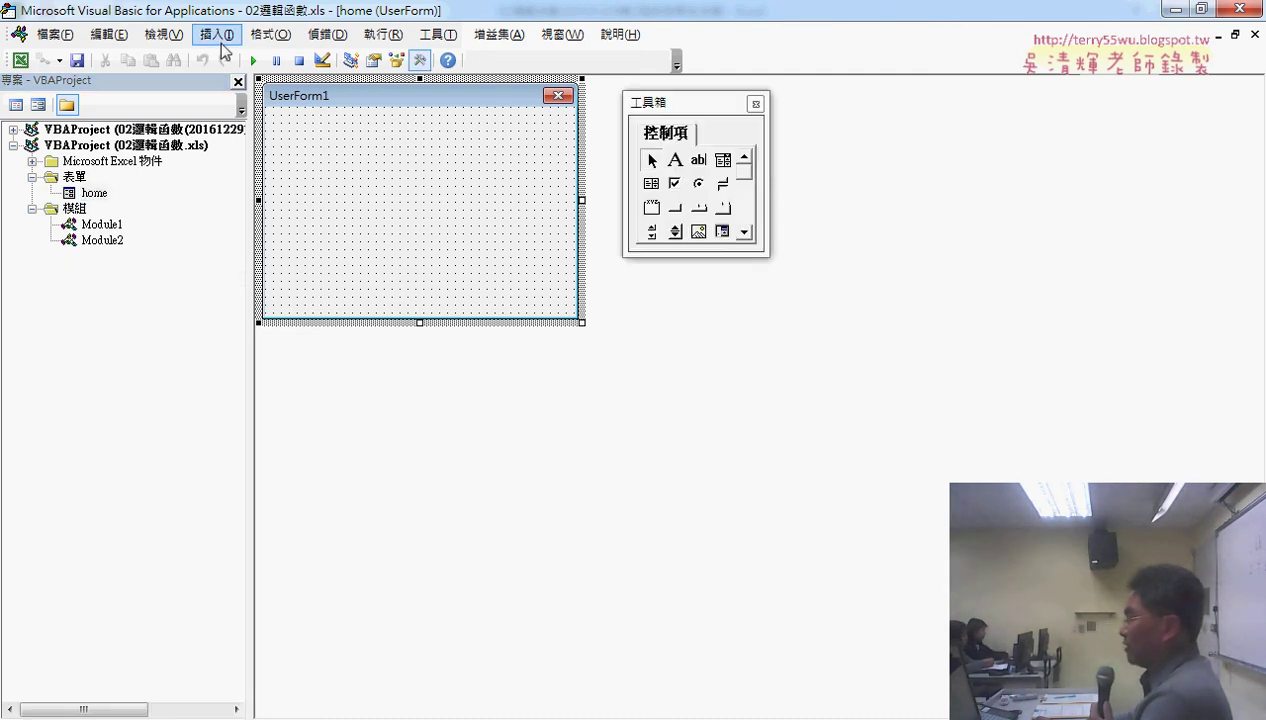
left_click(161, 40)
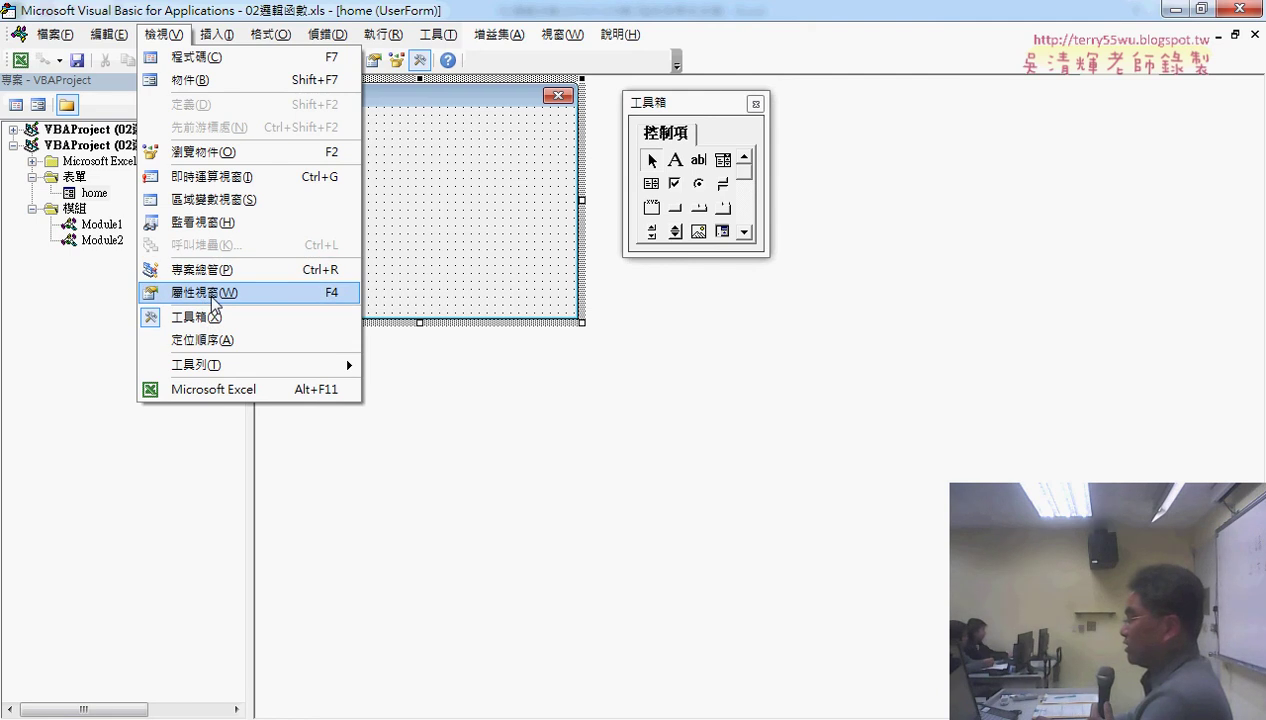
left_click(212, 297)
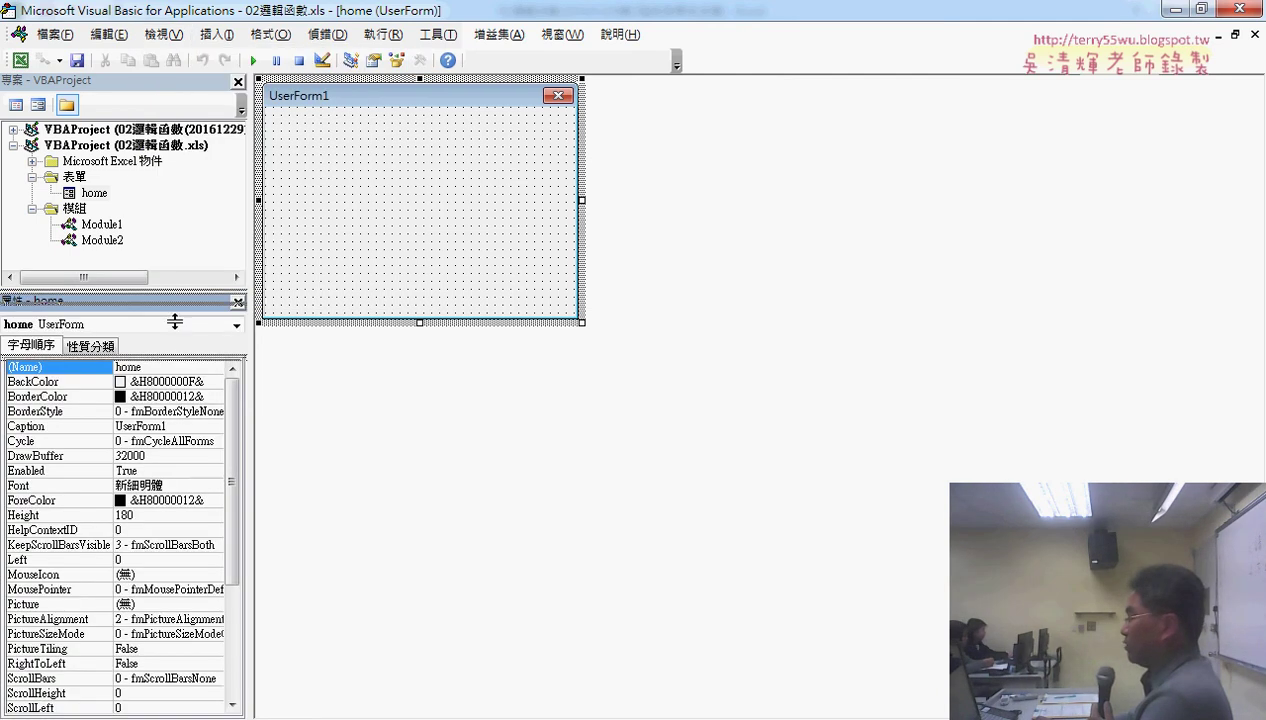
left_click_drag(175, 321, 175, 329)
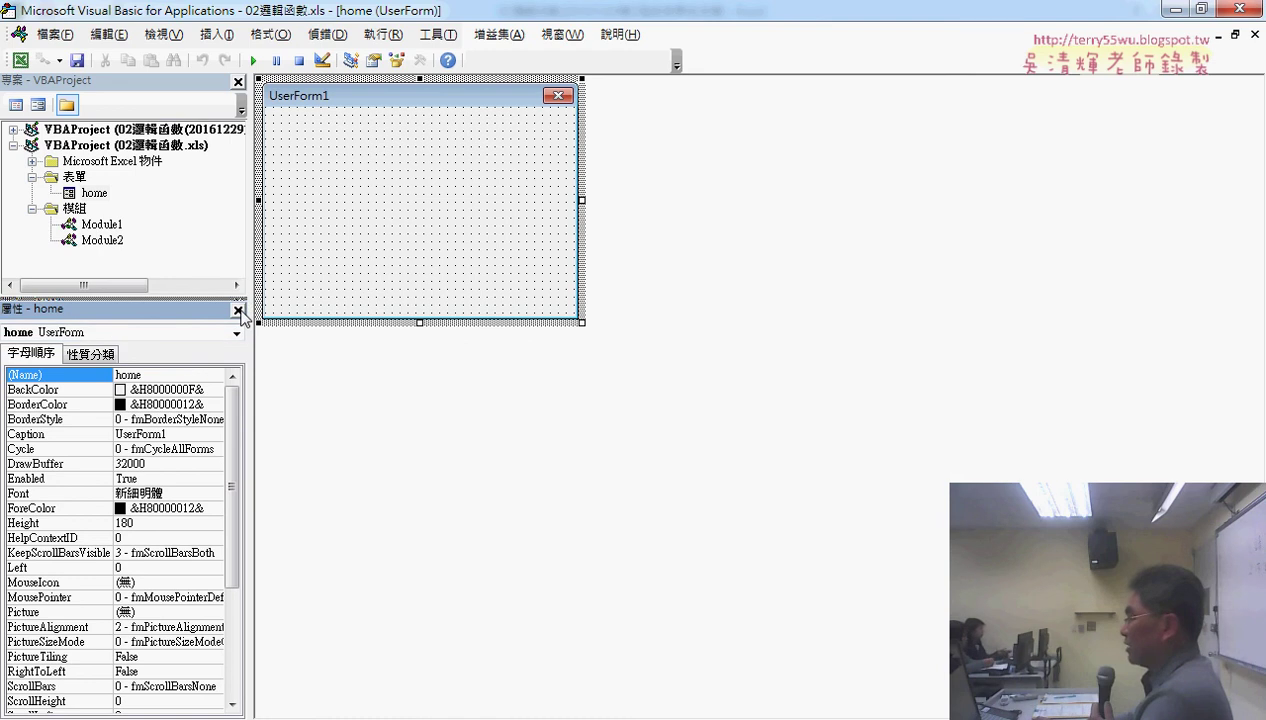
left_click(165, 34)
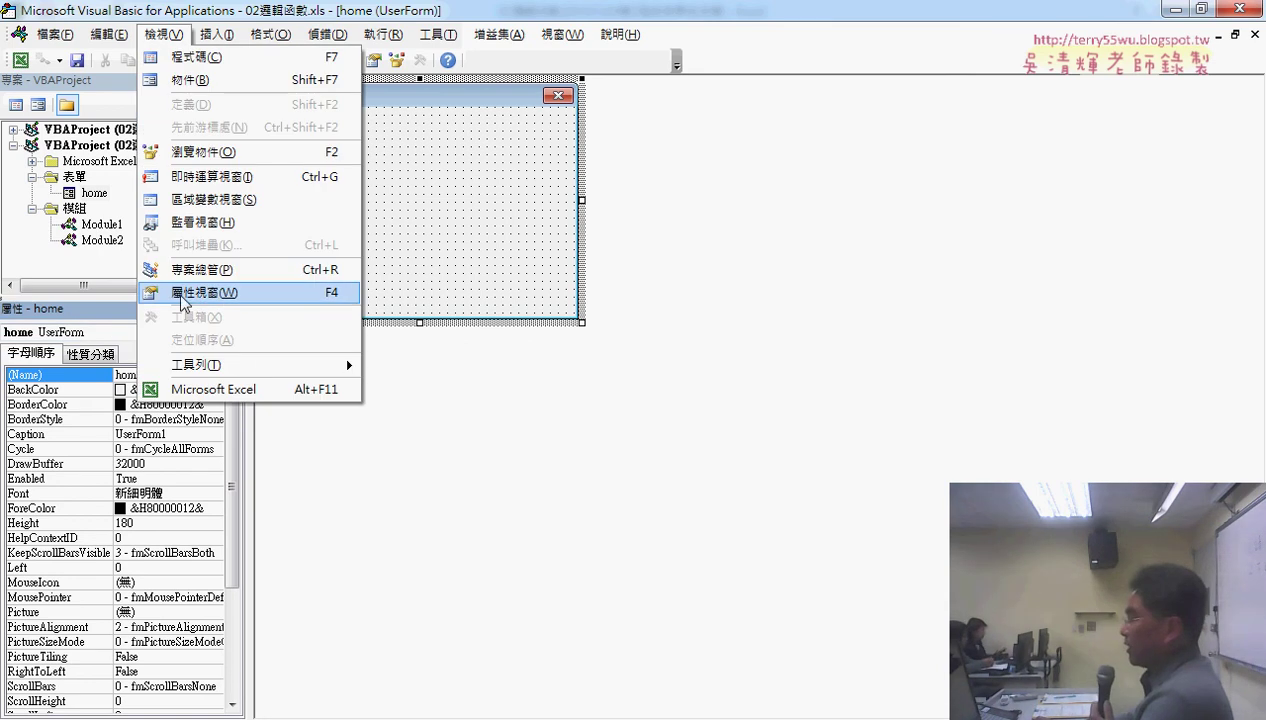
left_click(93, 193)
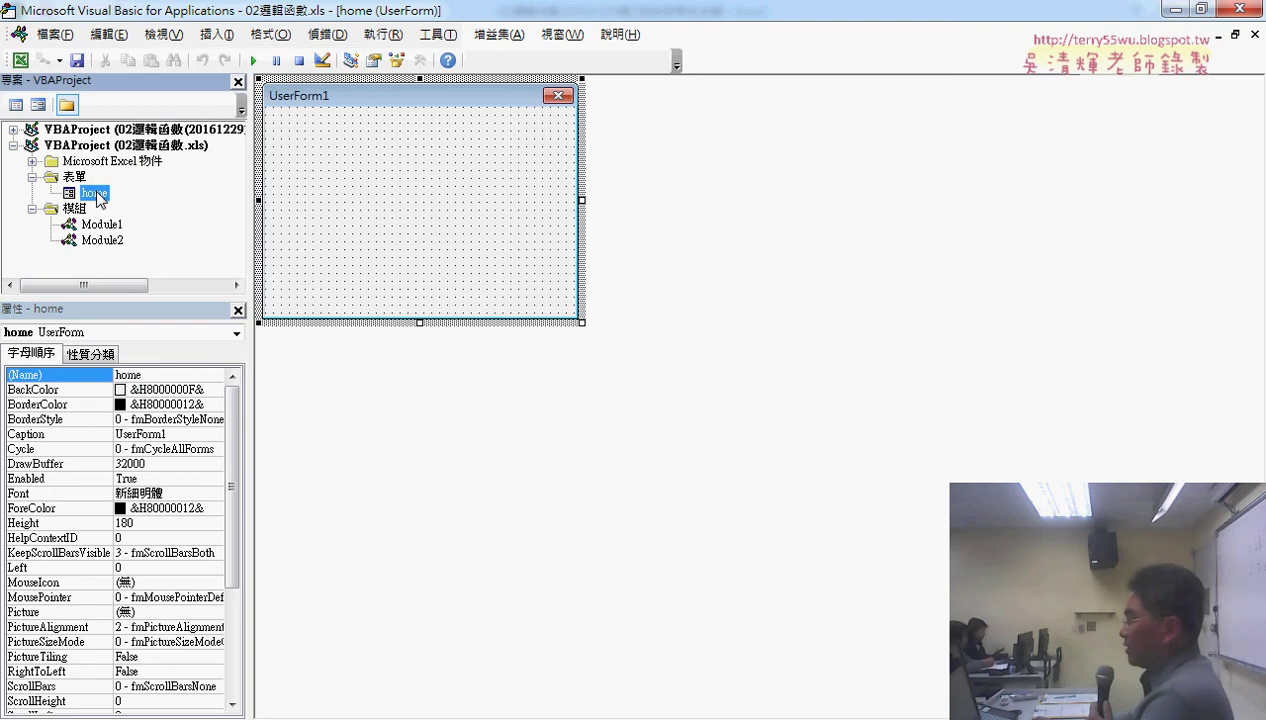
Set the home form's Caption to 成績系統, picking the 成績 IME candidate
left_click(43, 436)
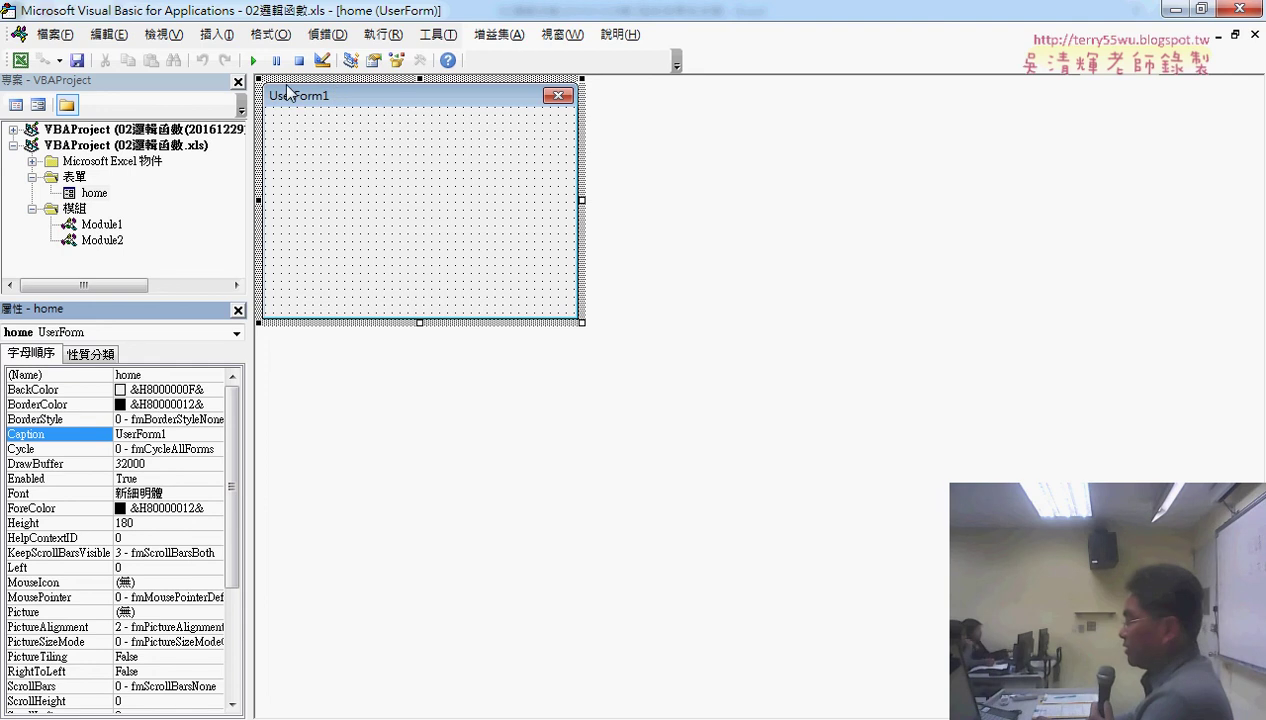
left_click(140, 434)
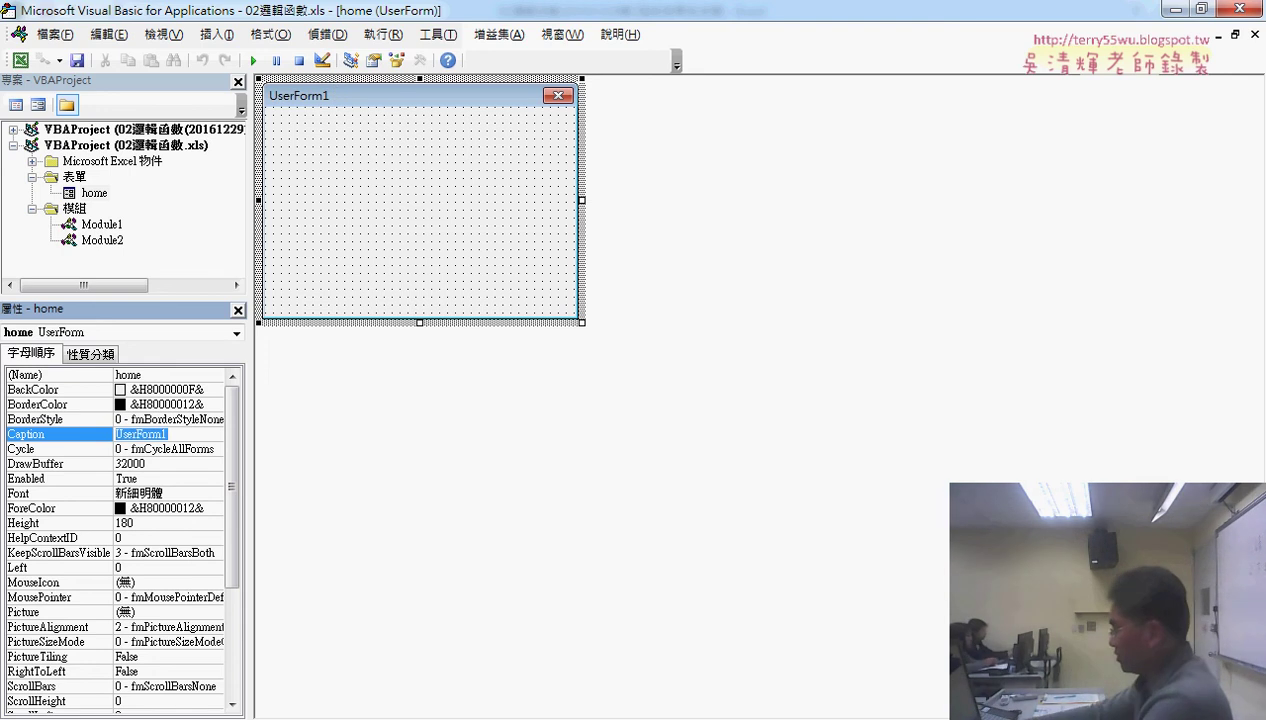
type("首")
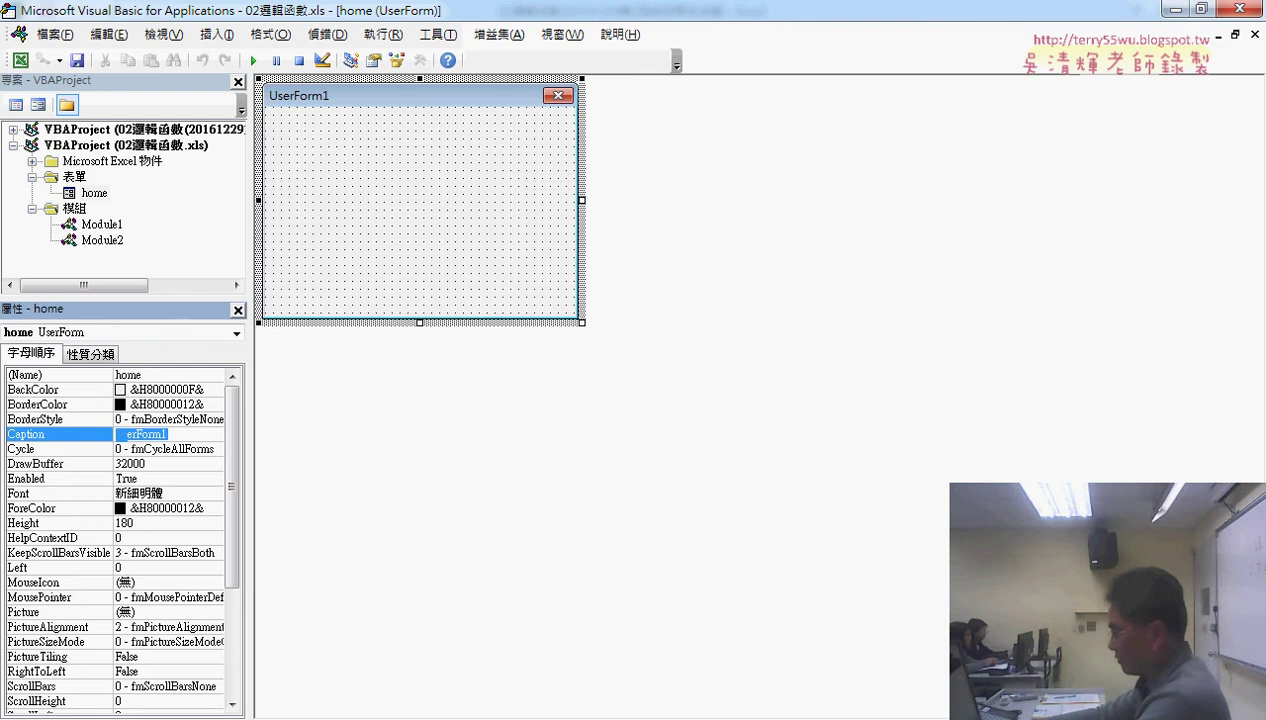
type("乘積系")
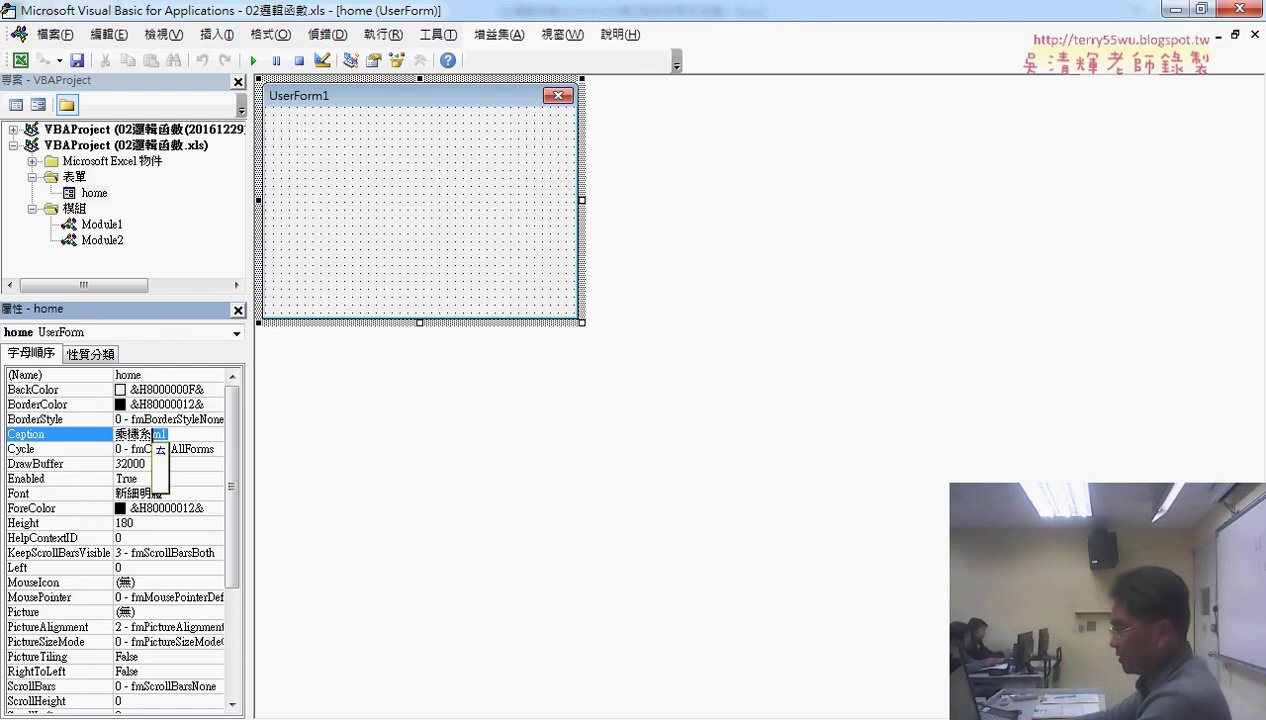
type("統")
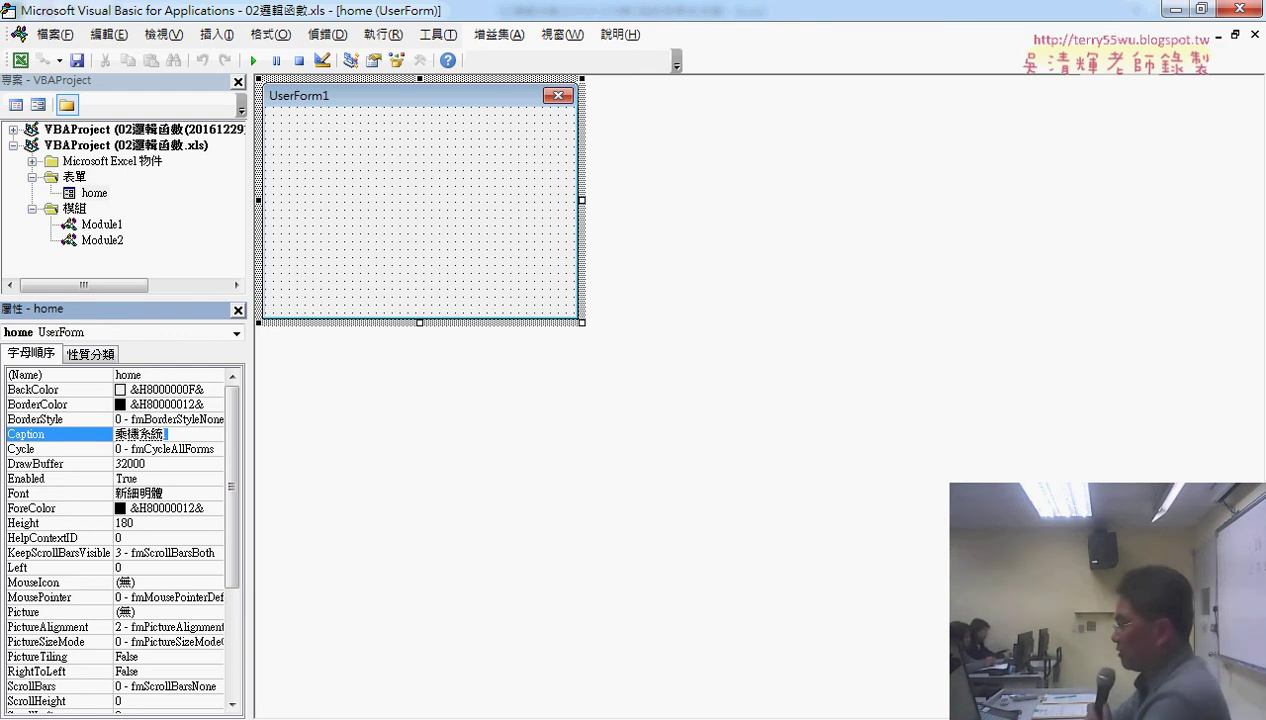
key("Down")
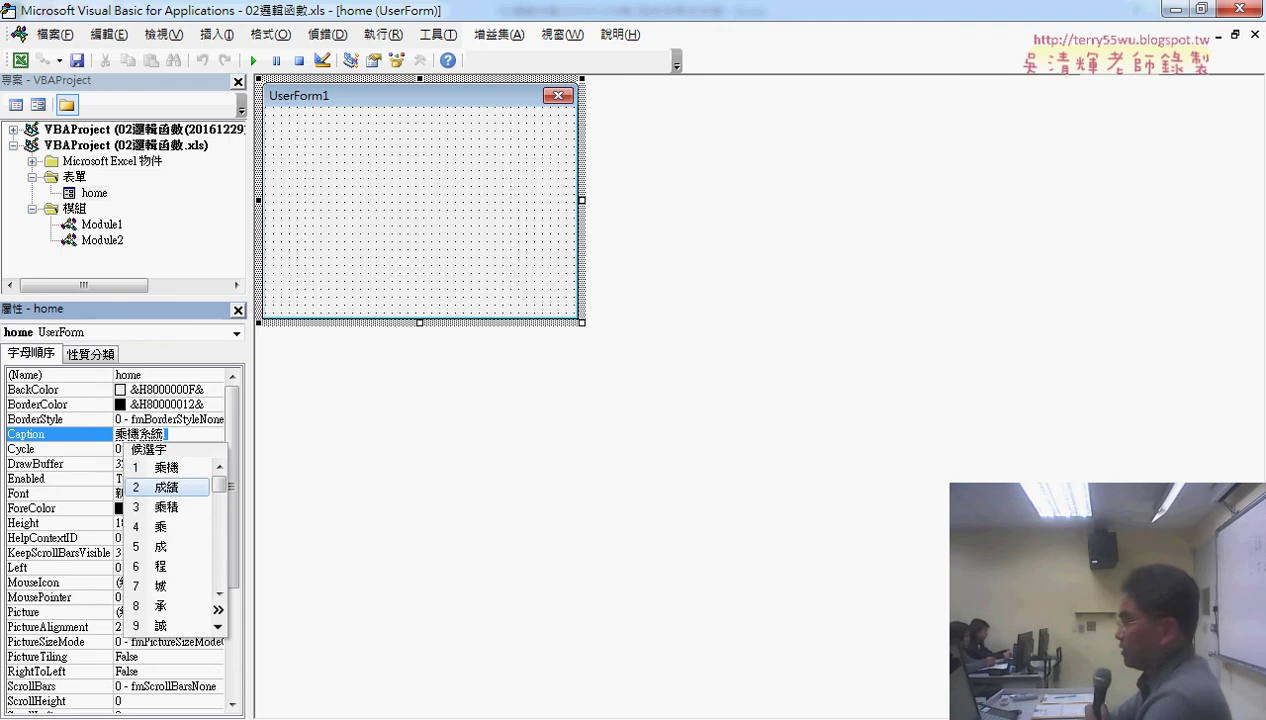
key("Return")
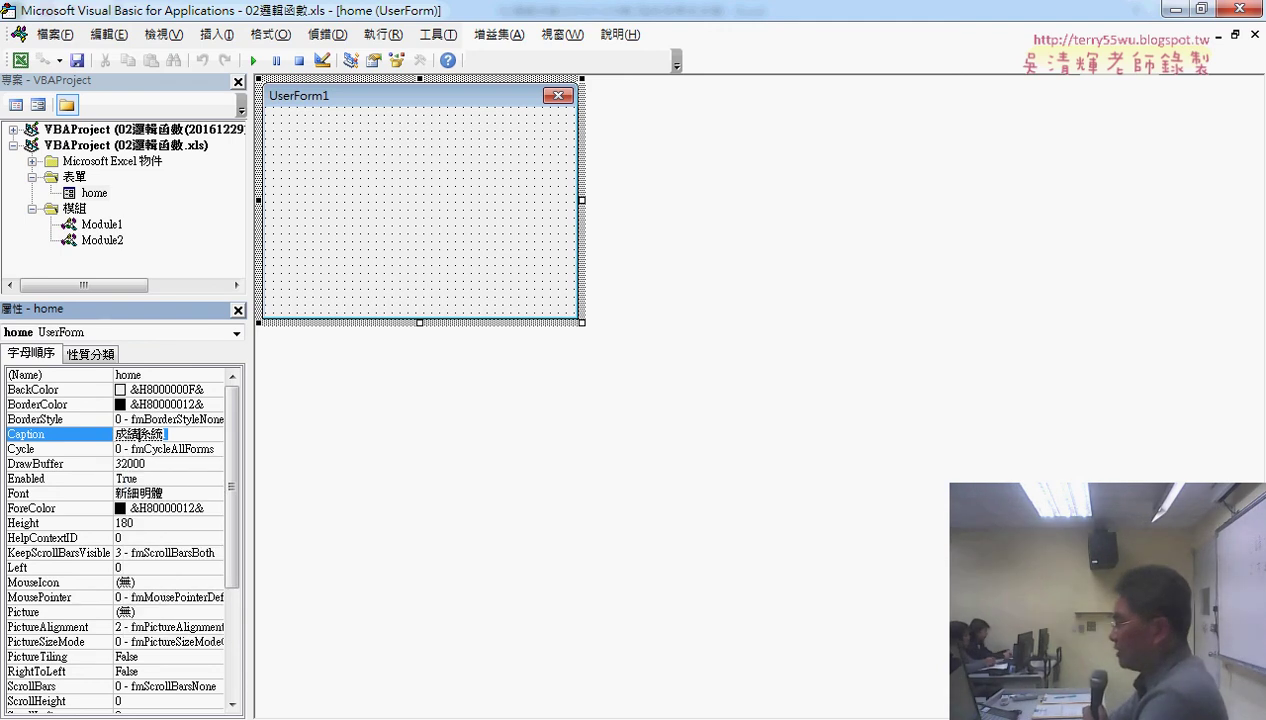
key("Return")
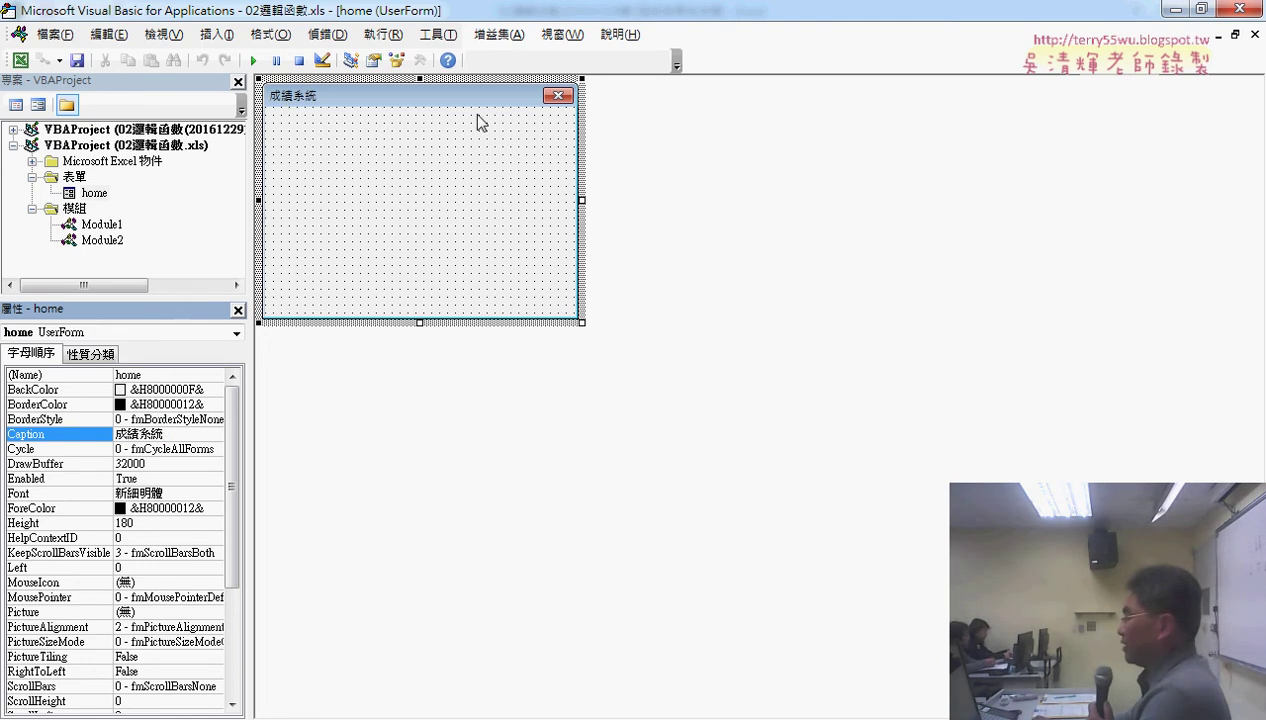
Drag the form's corner to enlarge it, then pull it back to Height 244.5
mouse_move(581, 323)
left_mouse_down()
mouse_move(752, 403)
mouse_move(1040, 506)
mouse_move(1006, 495)
left_mouse_up()
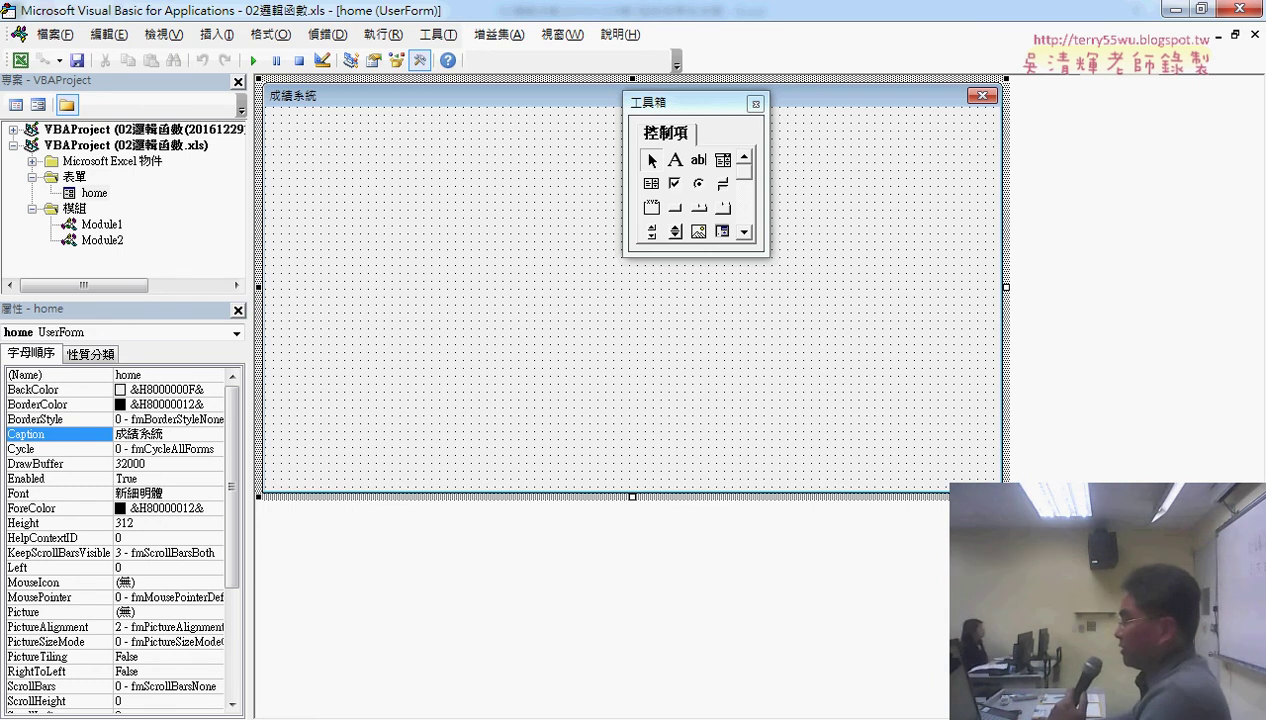
left_click_drag(1006, 494, 888, 407)
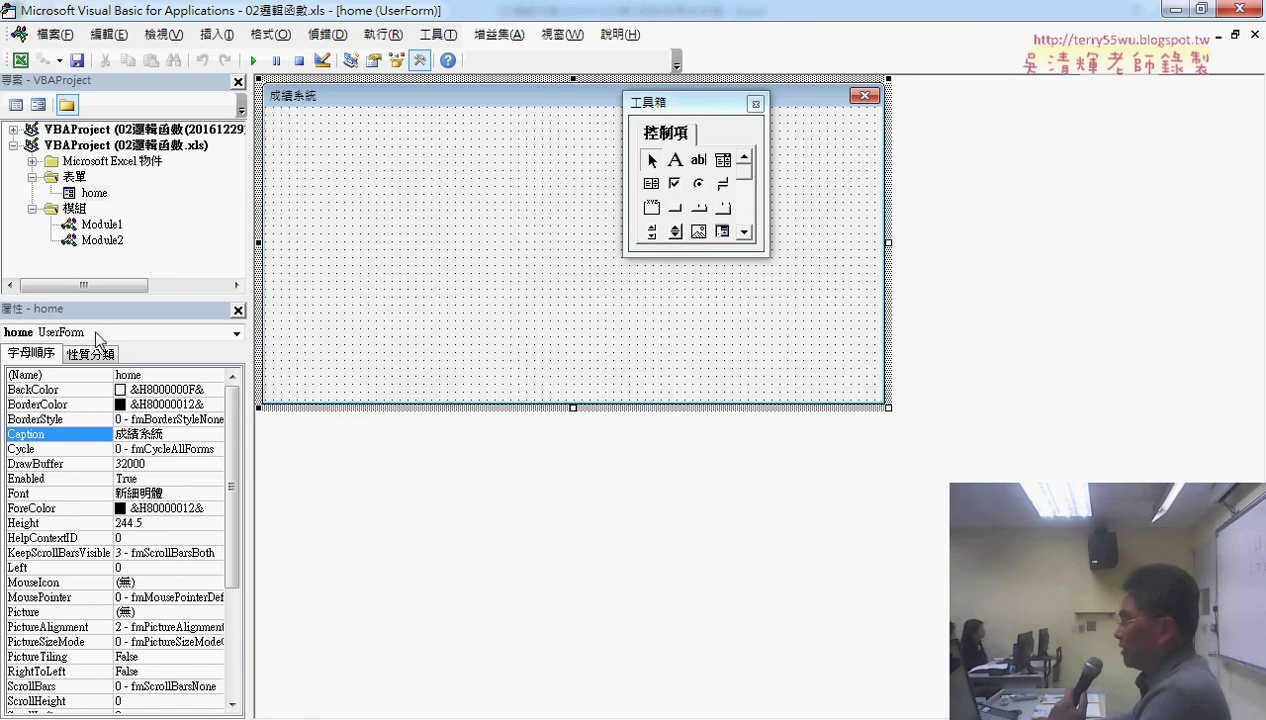
left_click(54, 377)
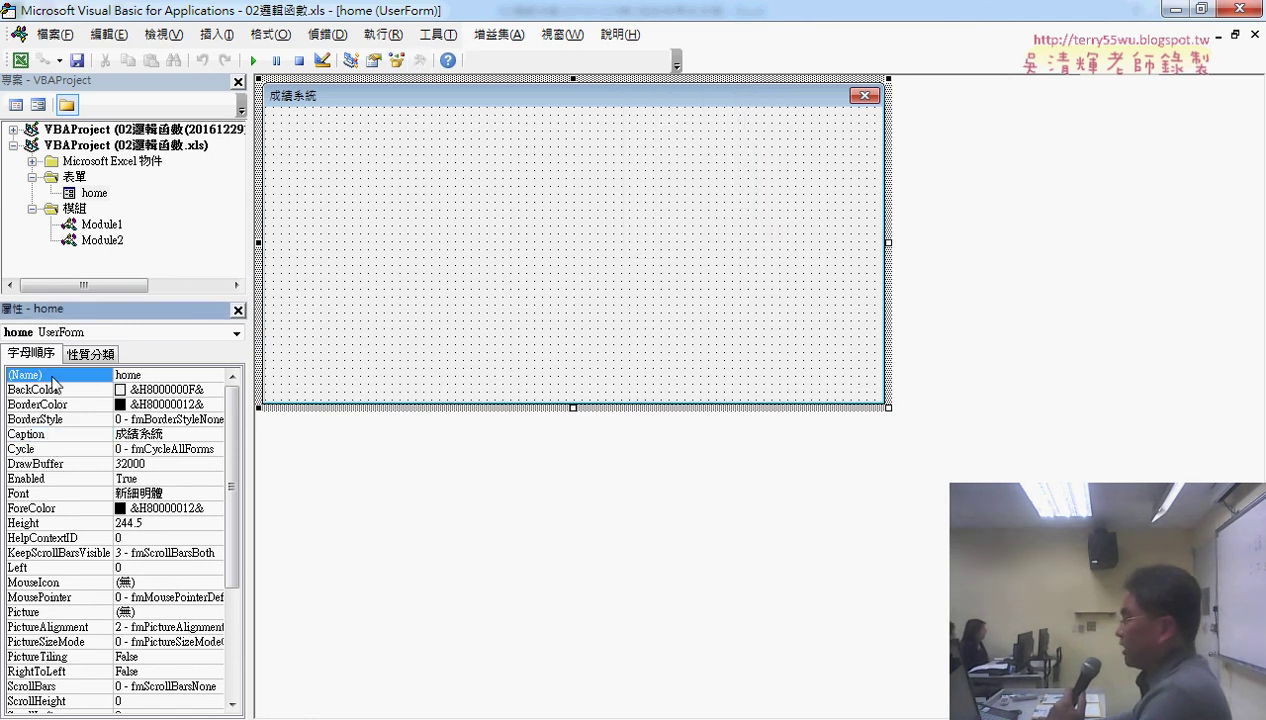
left_click(51, 436)
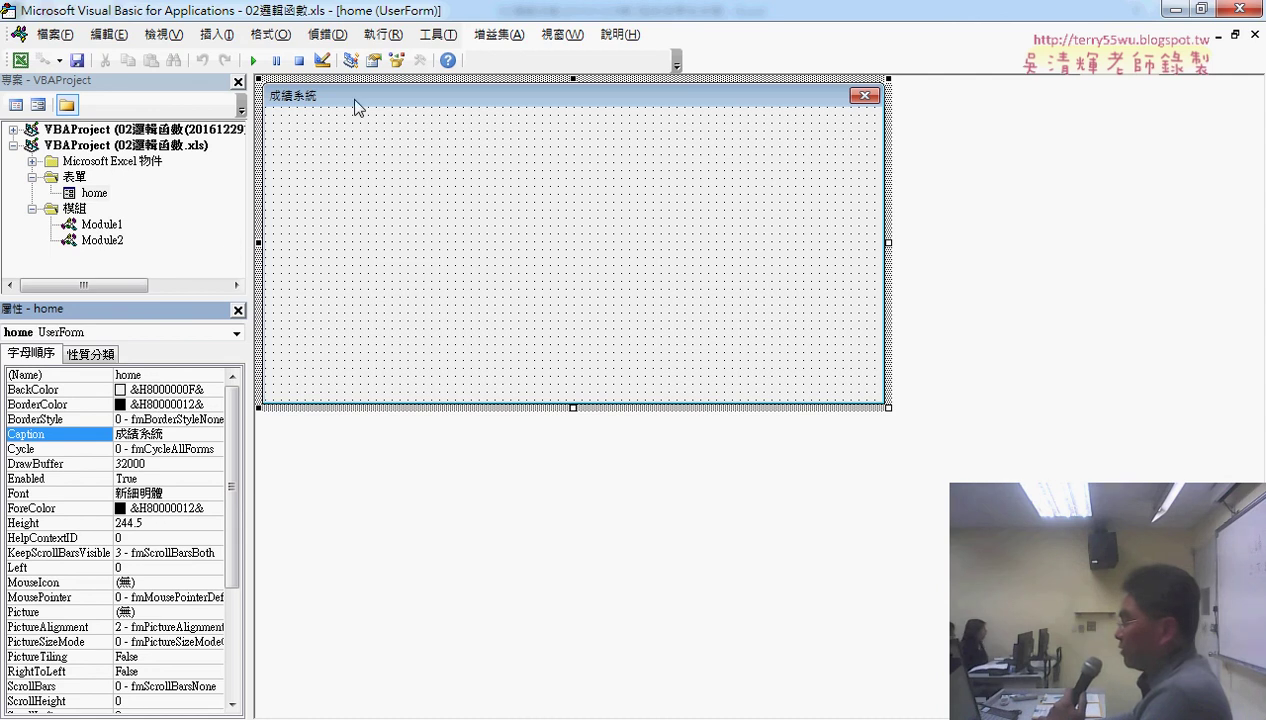
left_click(50, 389)
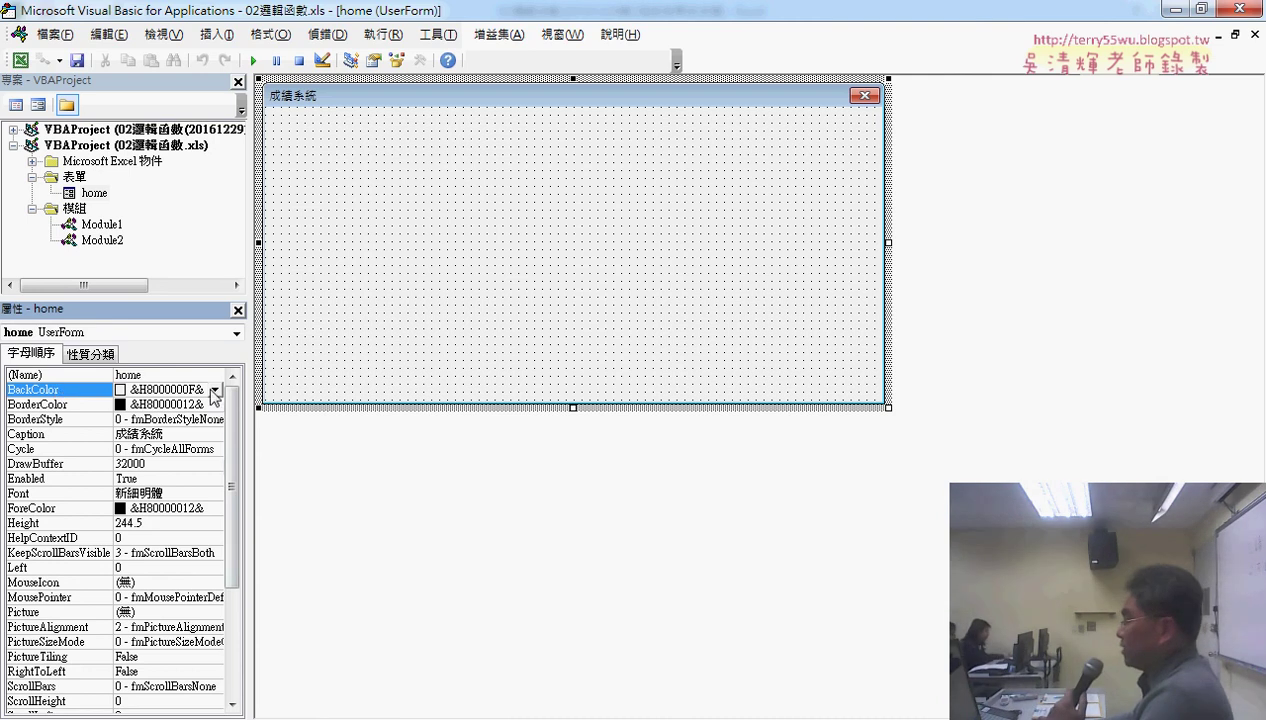
Set the form's BackColor to light green &H00C0FFC0& from the palette
left_click(214, 389)
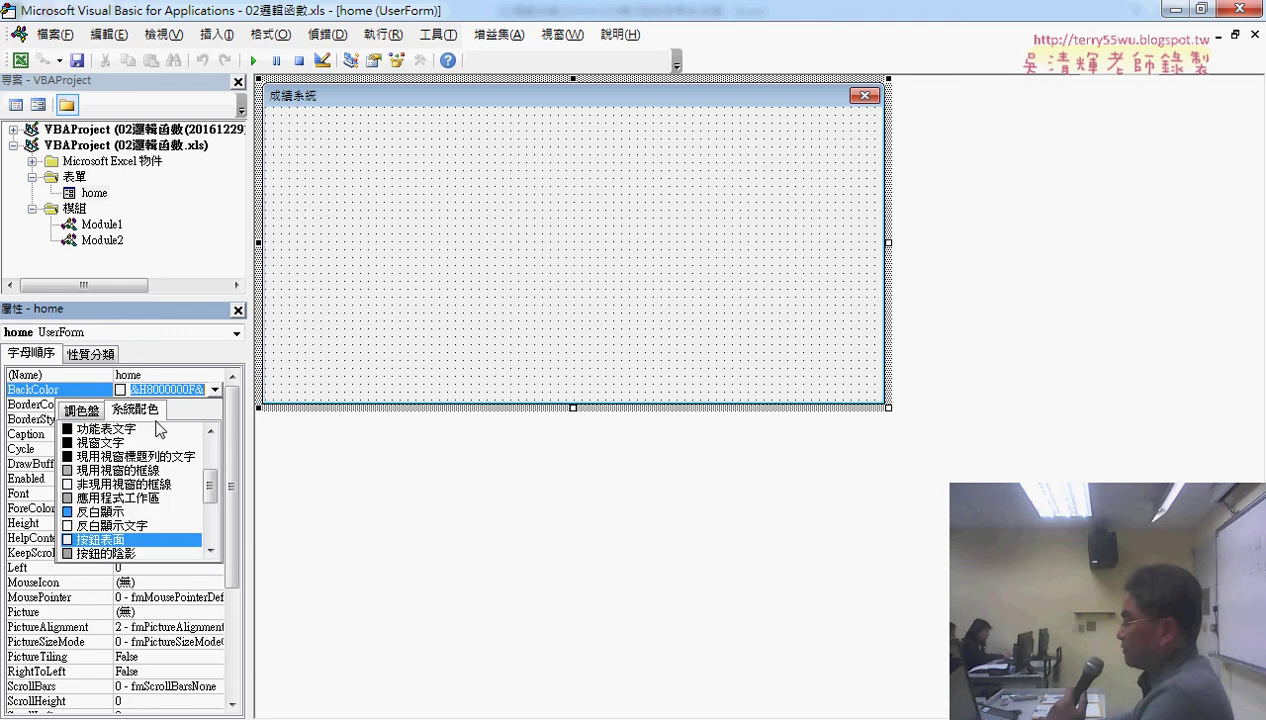
left_click(82, 410)
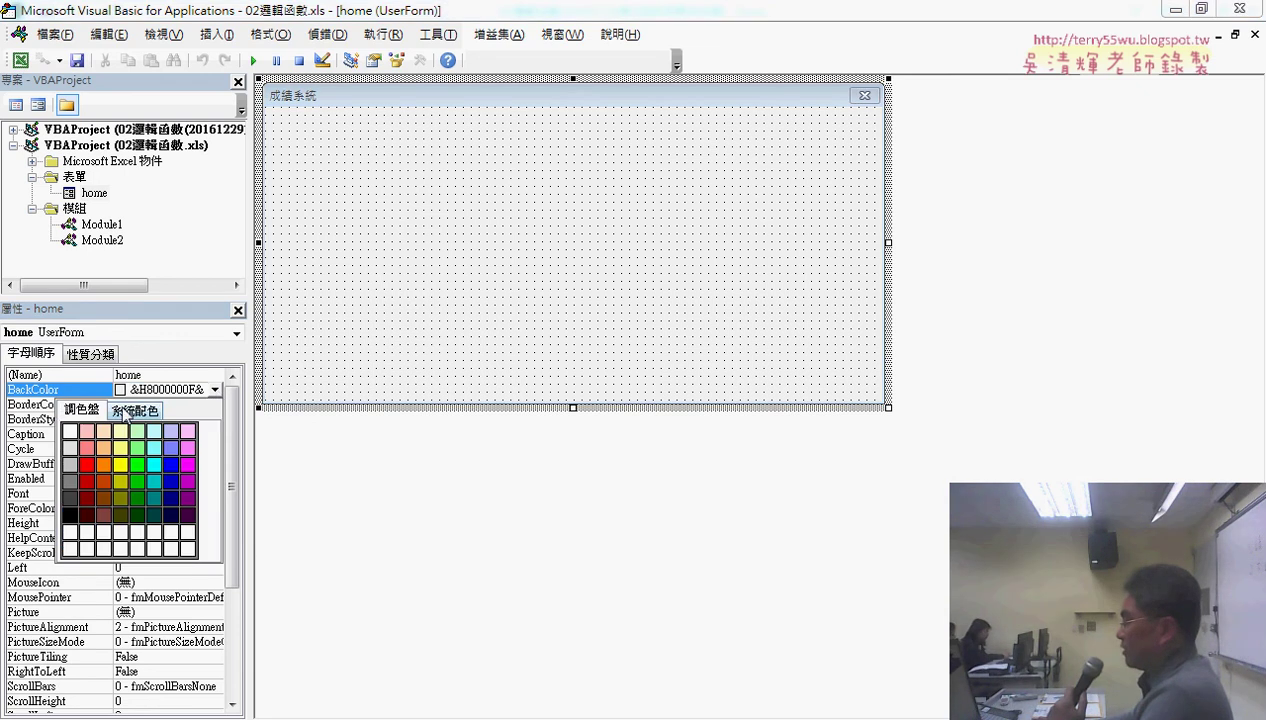
left_click(132, 411)
left_click(97, 412)
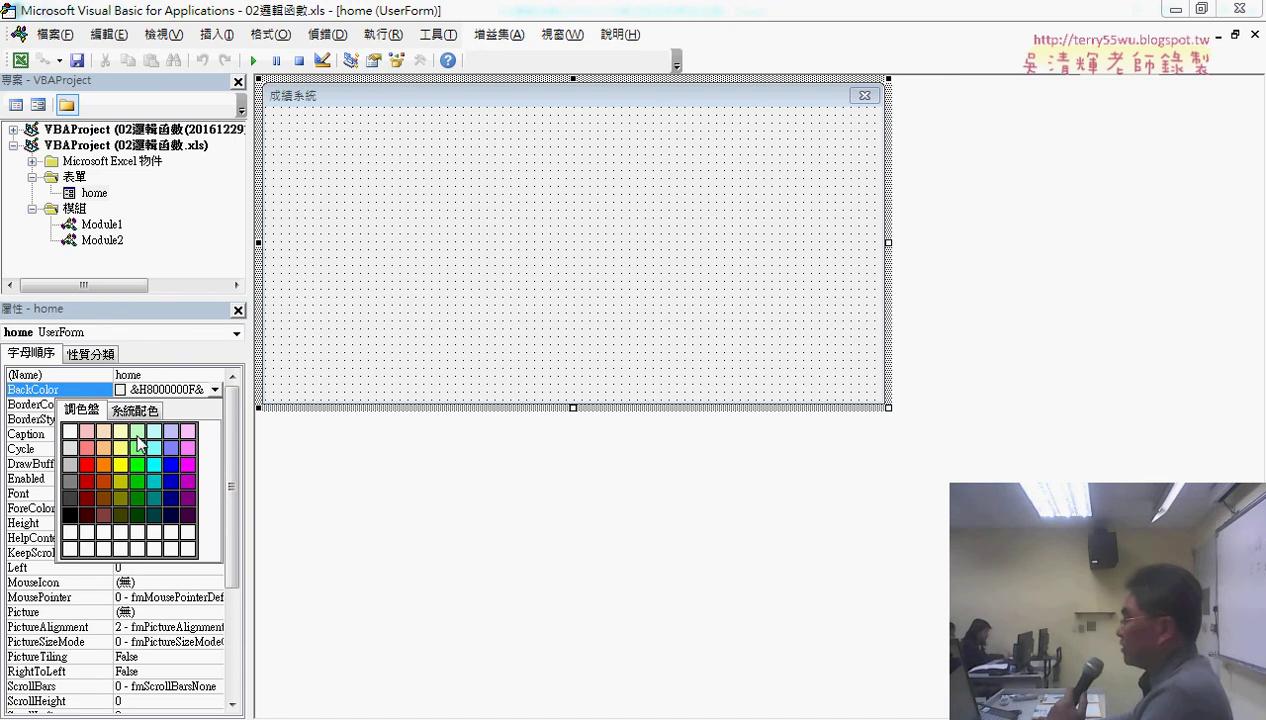
left_click(137, 437)
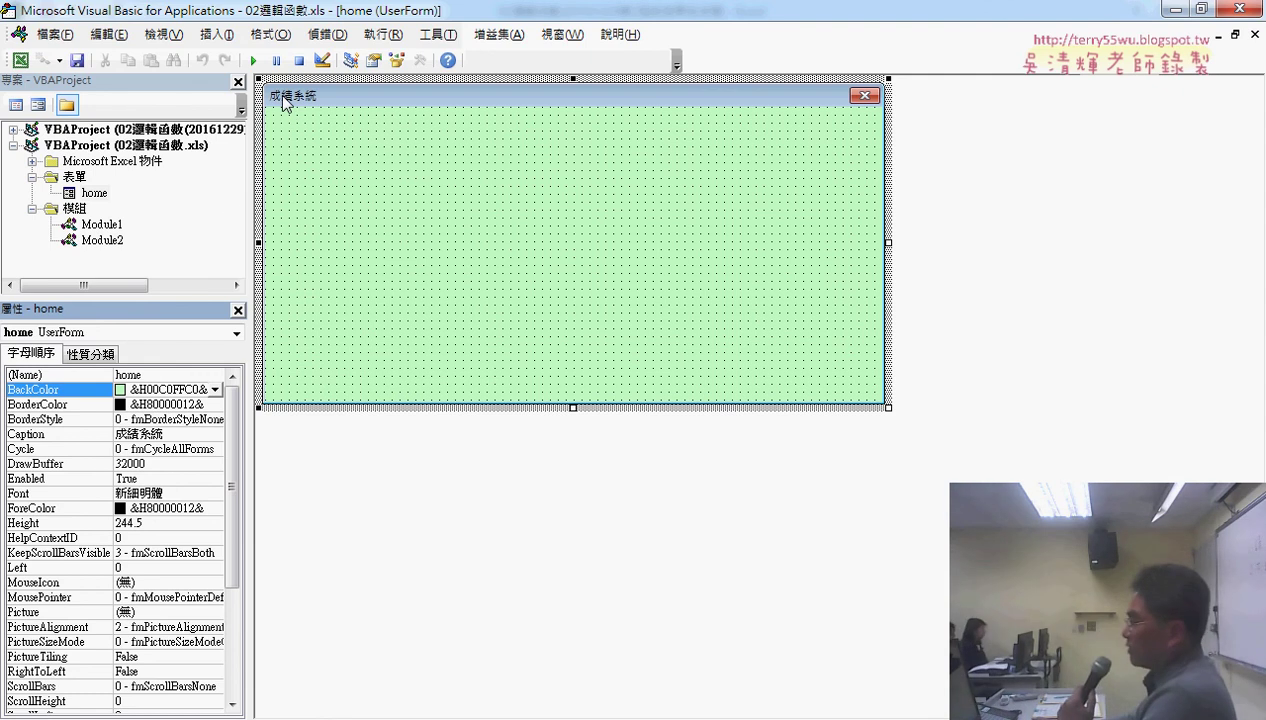
left_click(27, 495)
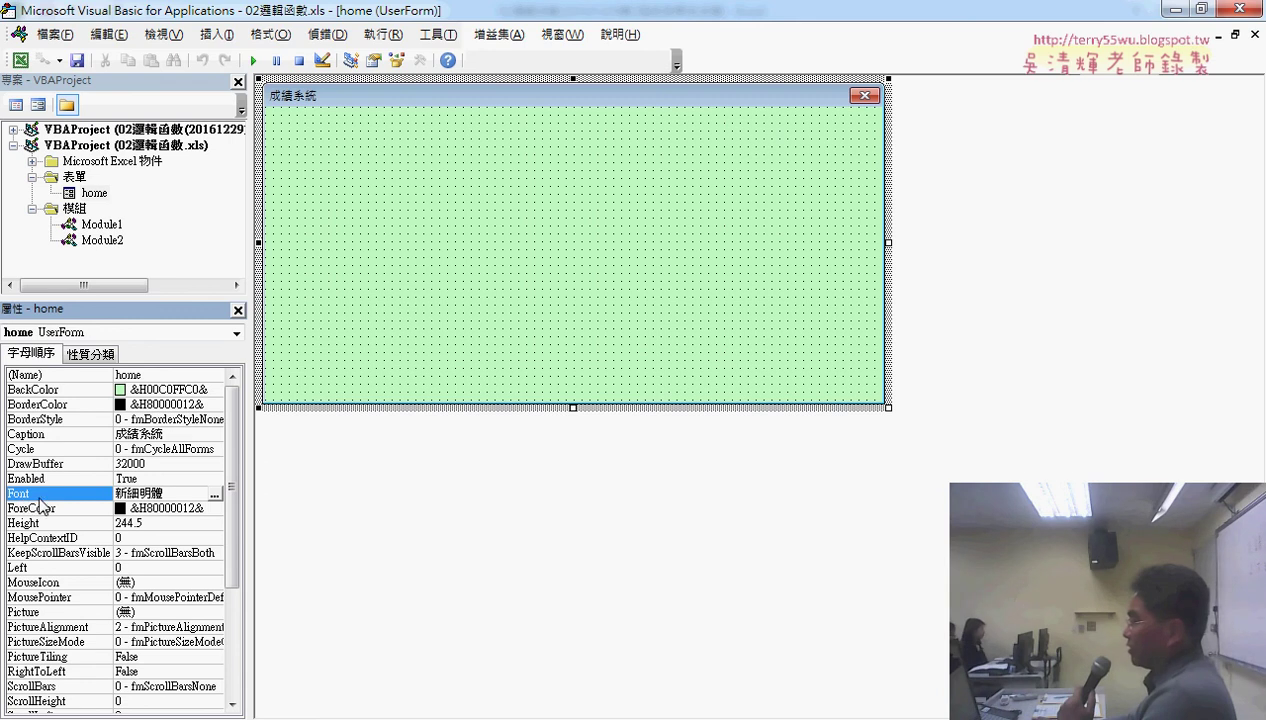
Apply font size 14 to the form and reopen the Font dialog to confirm it
left_click(215, 496)
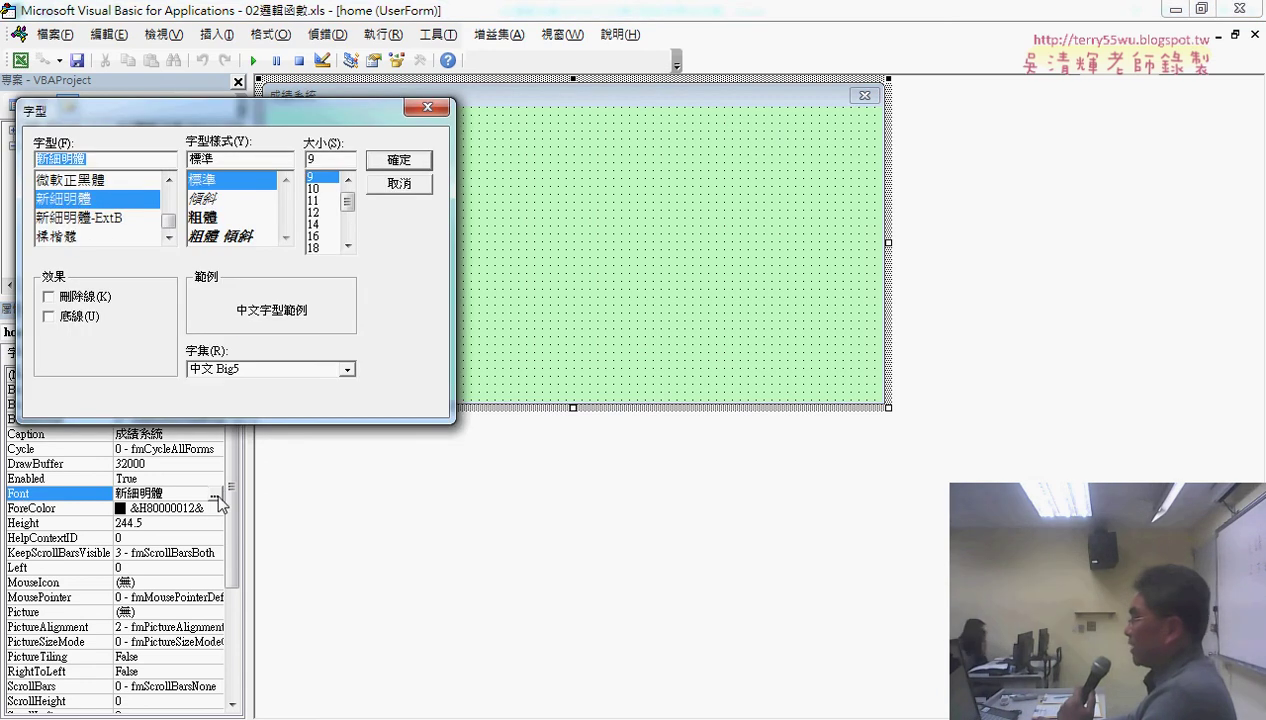
left_click(316, 224)
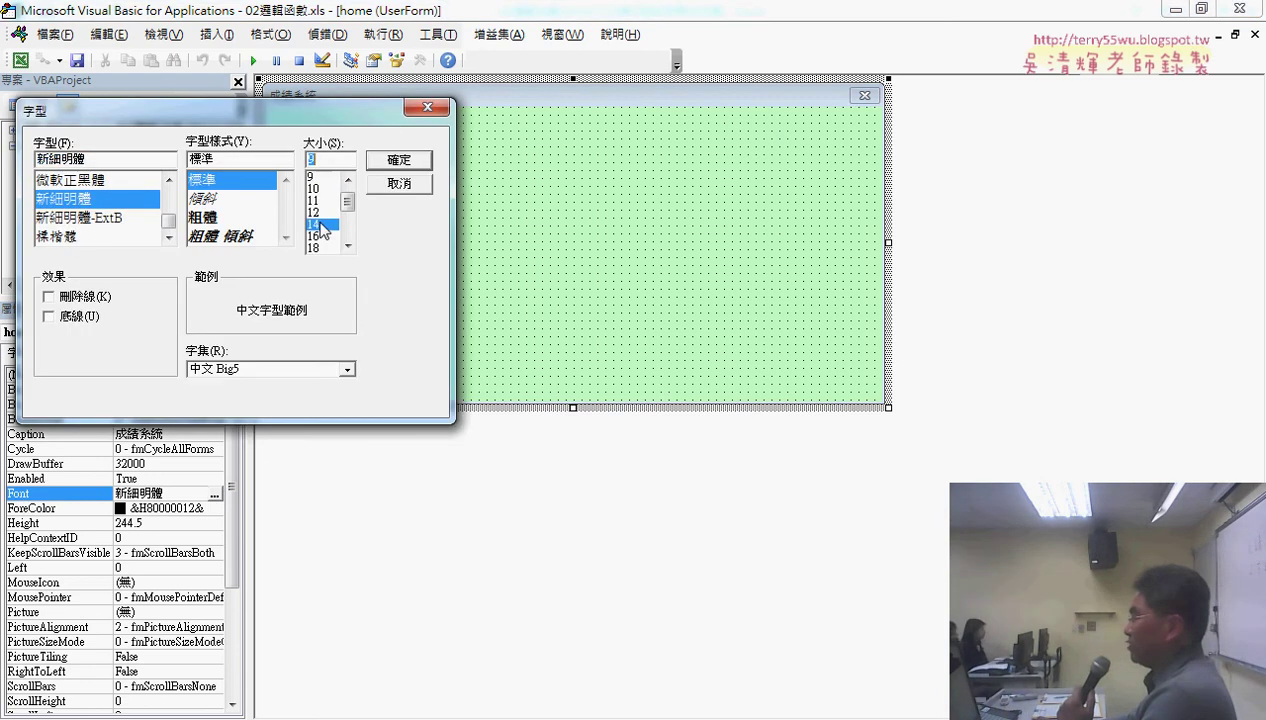
left_click_drag(375, 118, 701, 214)
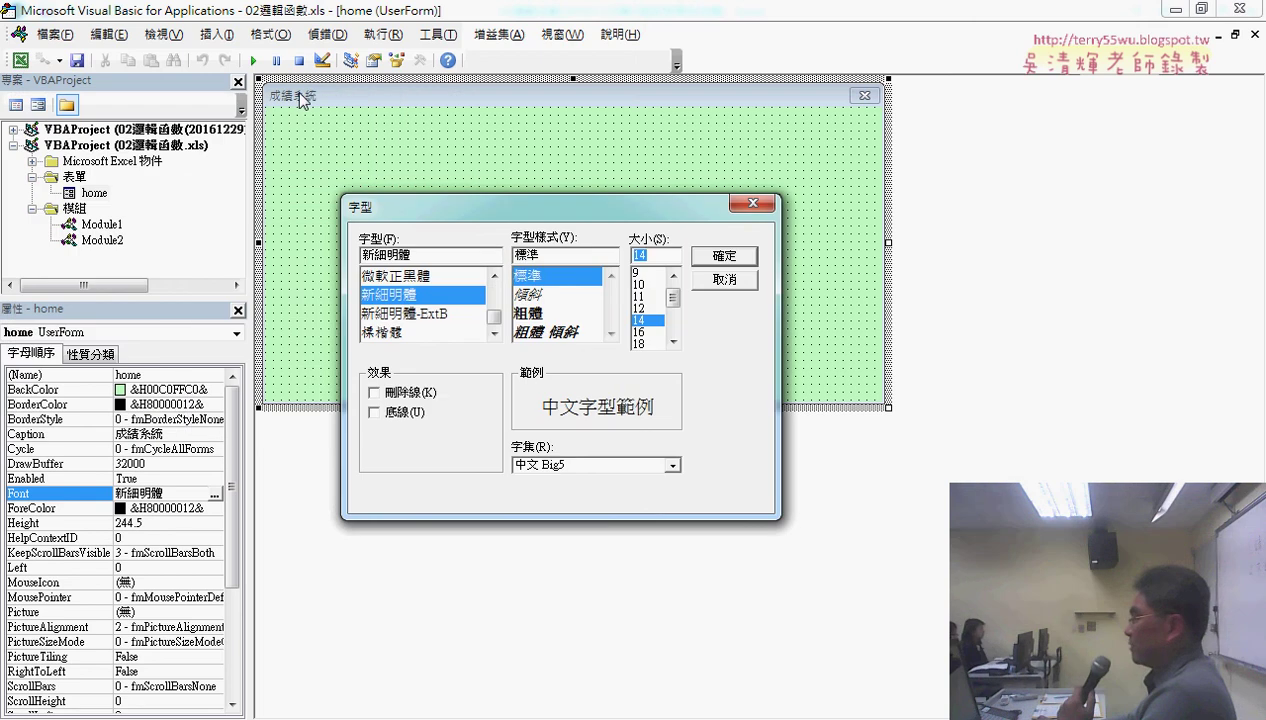
left_click(713, 254)
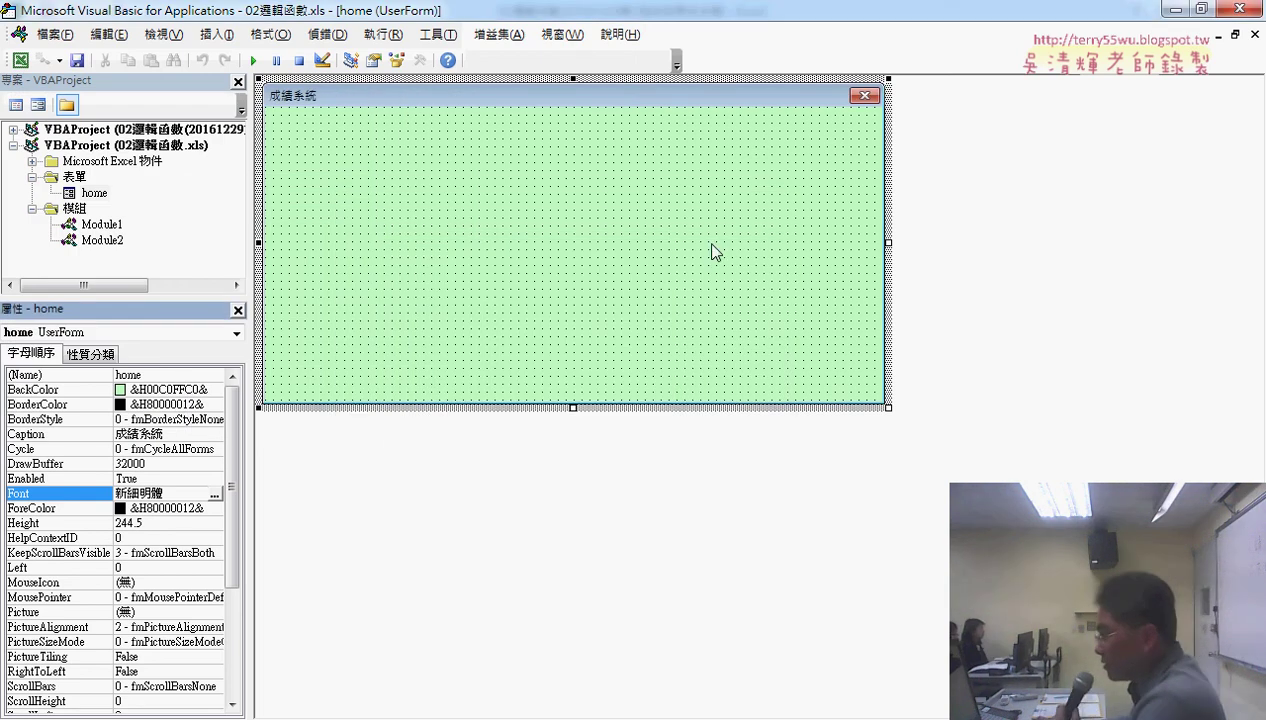
left_click(312, 184)
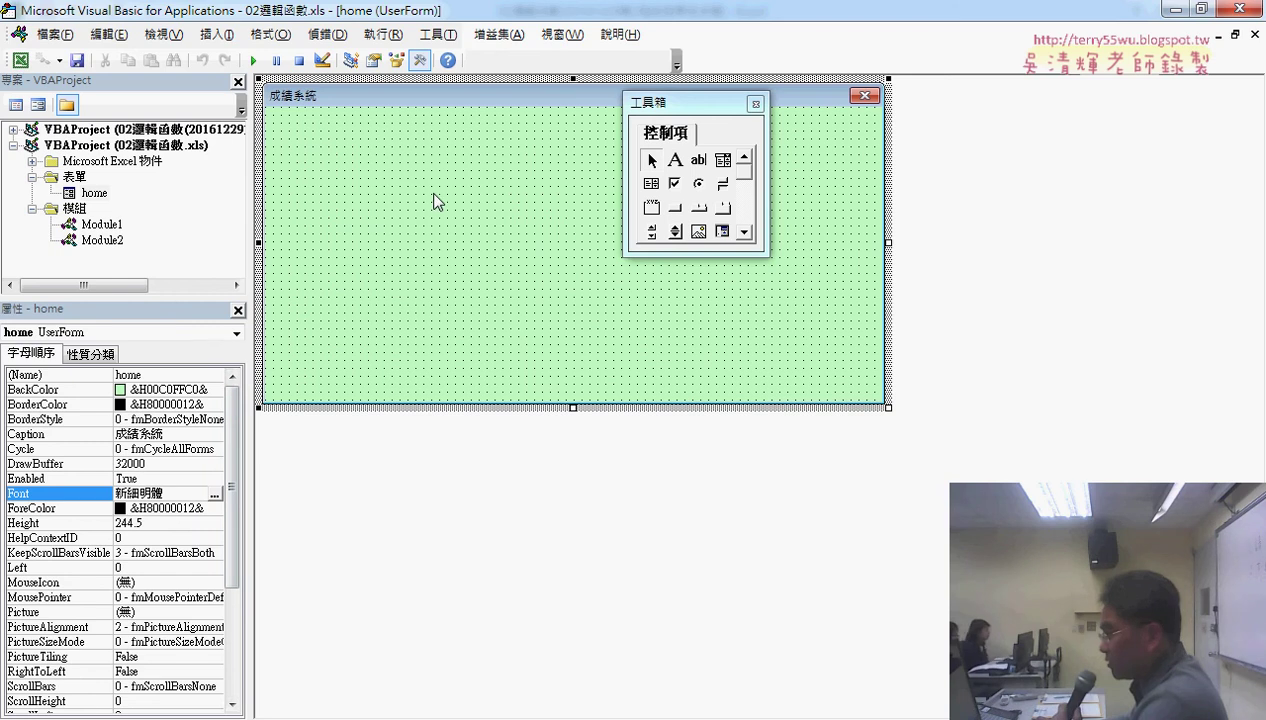
left_click(216, 490)
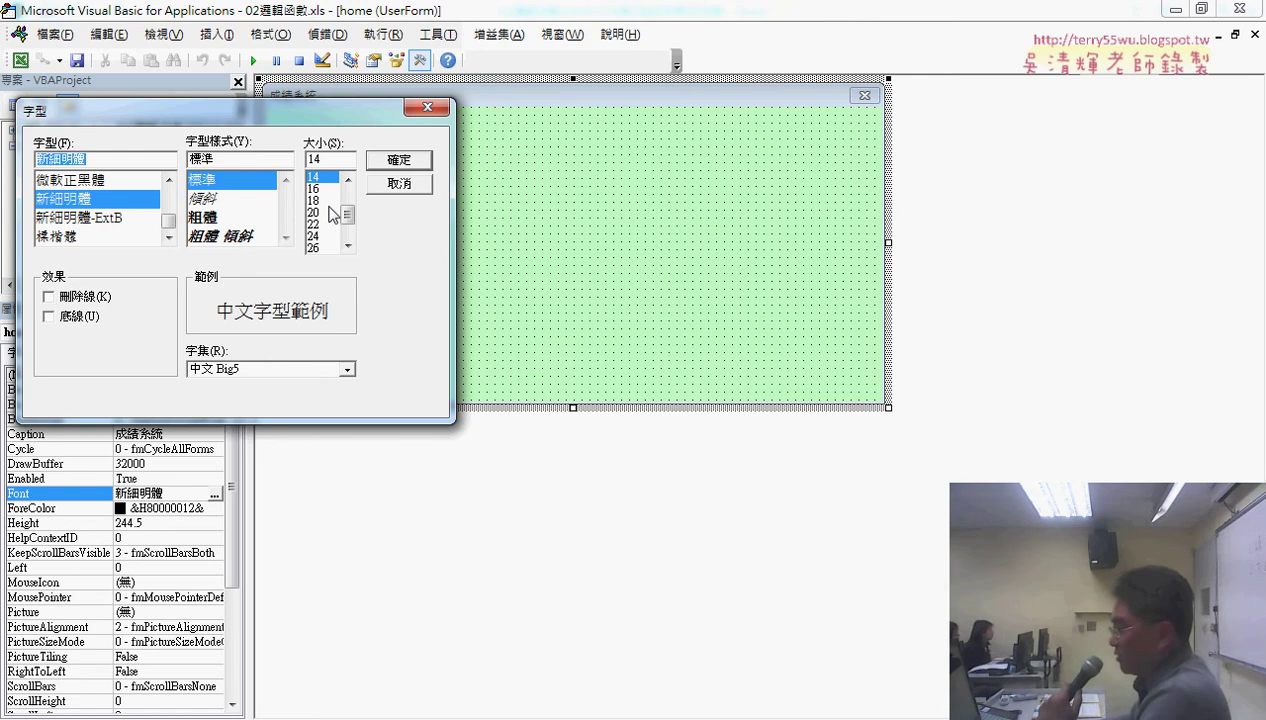
left_click(398, 161)
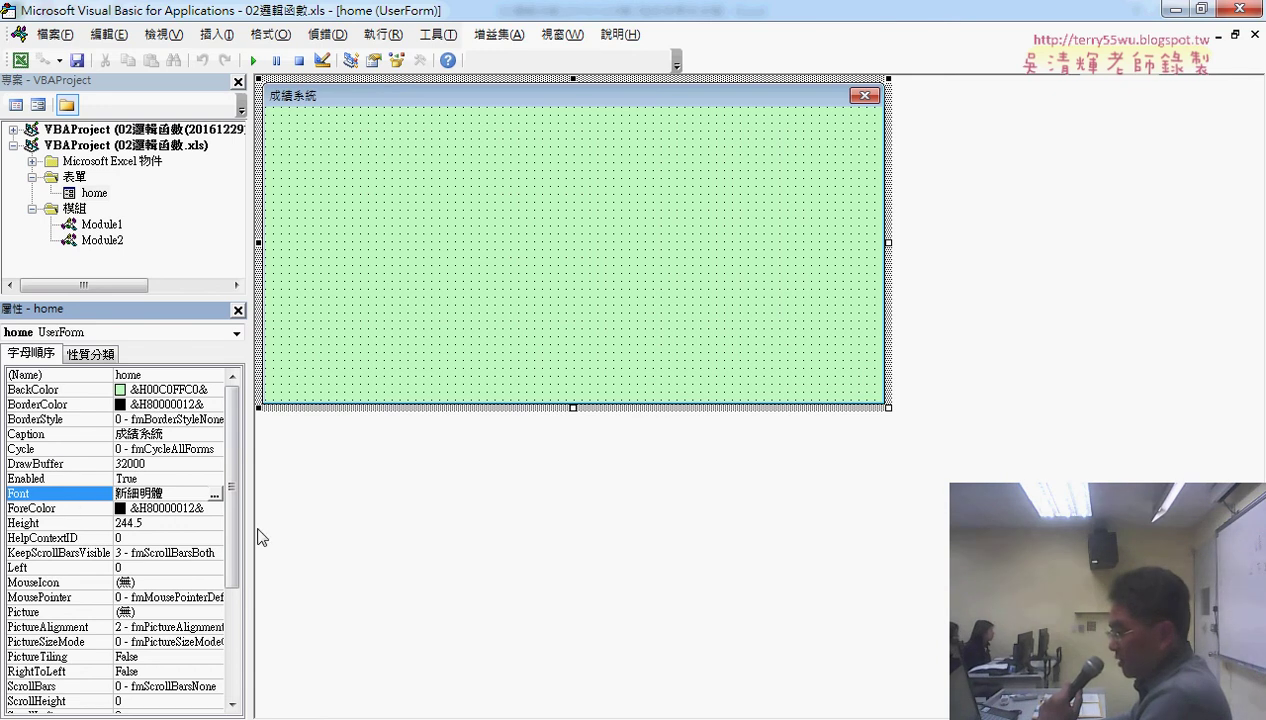
Open the MouseIcon picture chooser and cancel without loading a picture
scroll(231, 522, "down", 1)
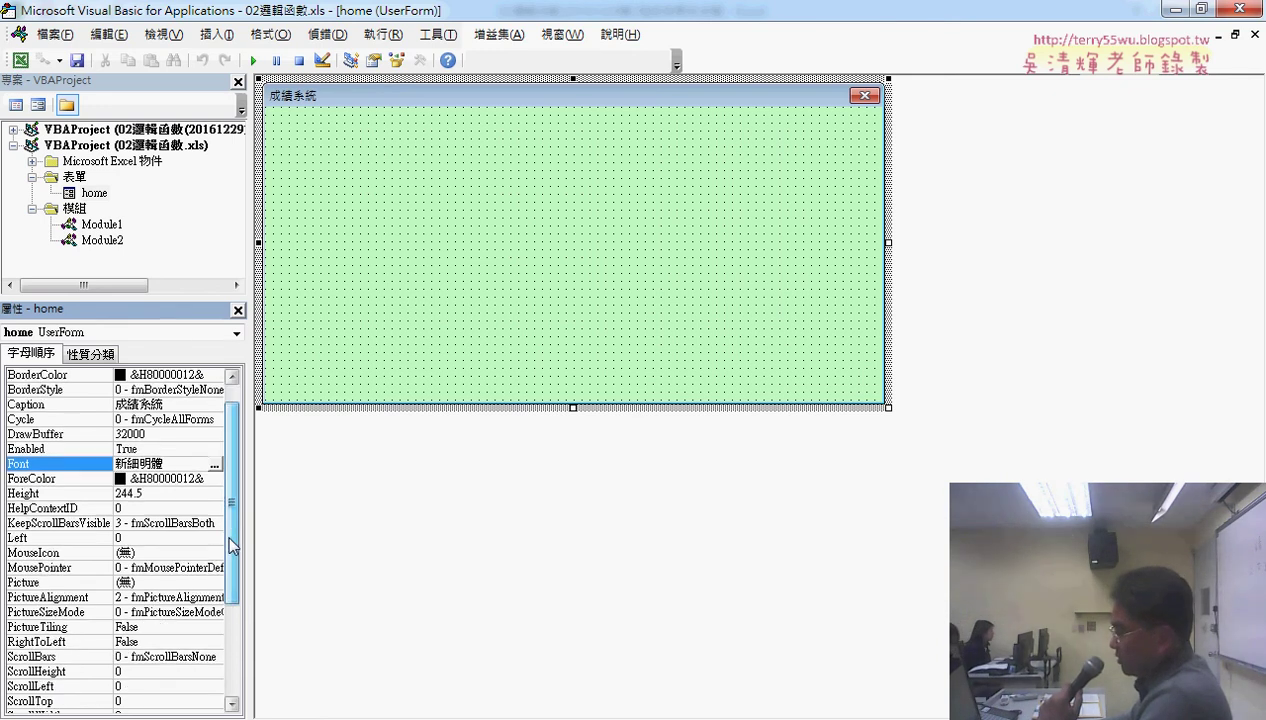
left_click(200, 552)
left_click(214, 552)
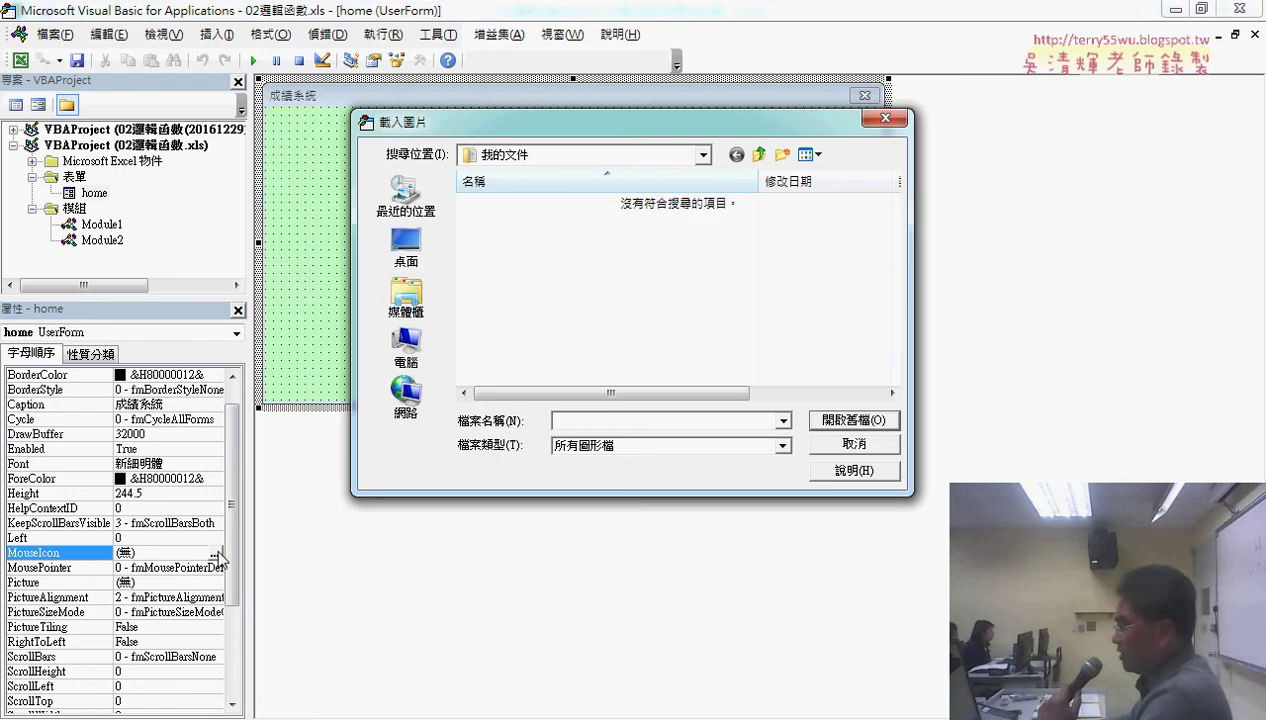
left_click(866, 445)
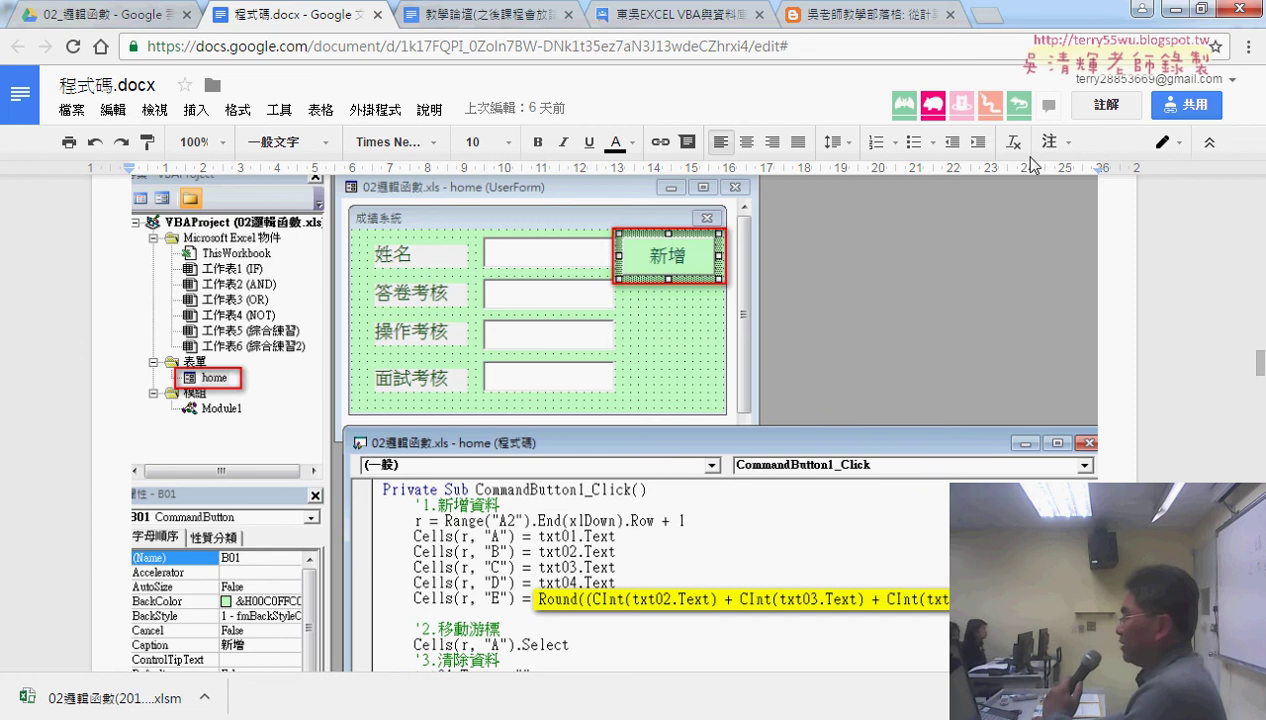
Leave the 程式碼.docx notes and return to the VBA editor with the 成績系統 form
left_click(1141, 8)
Show the Toolbox palette, via the toolbar button or View > 工具箱, beside the form
left_click(737, 213)
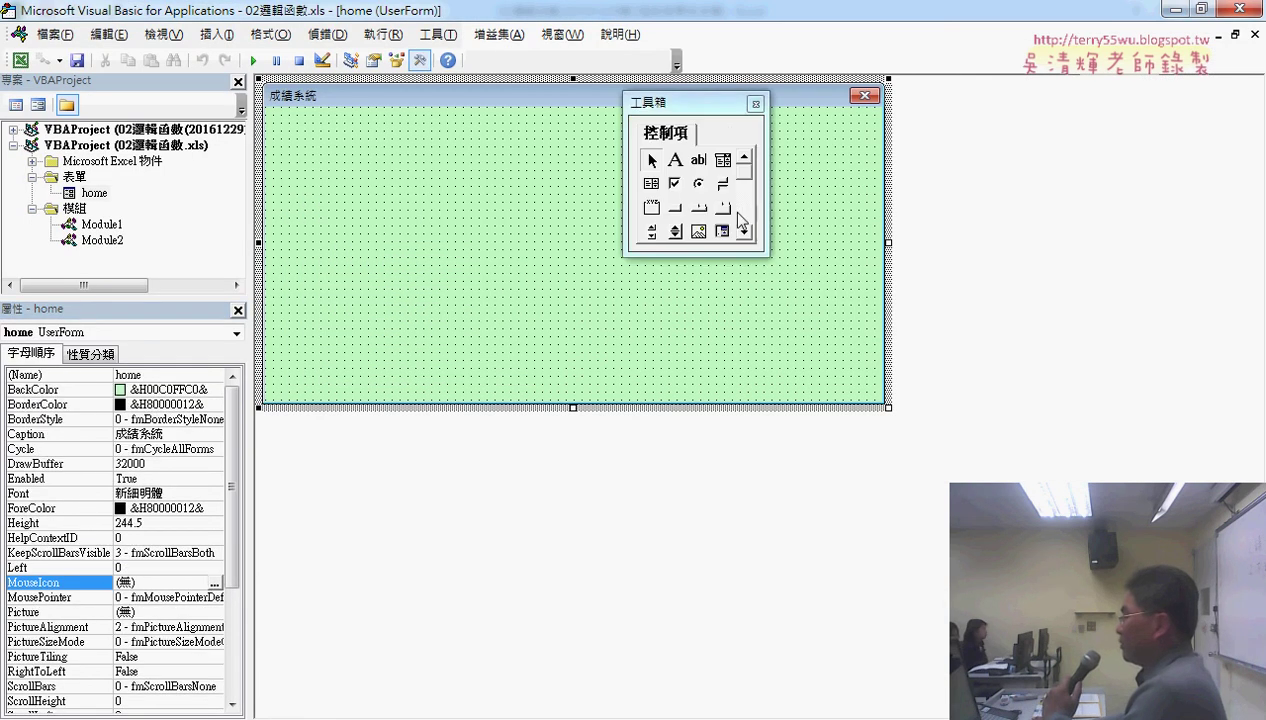
left_click_drag(685, 112, 991, 155)
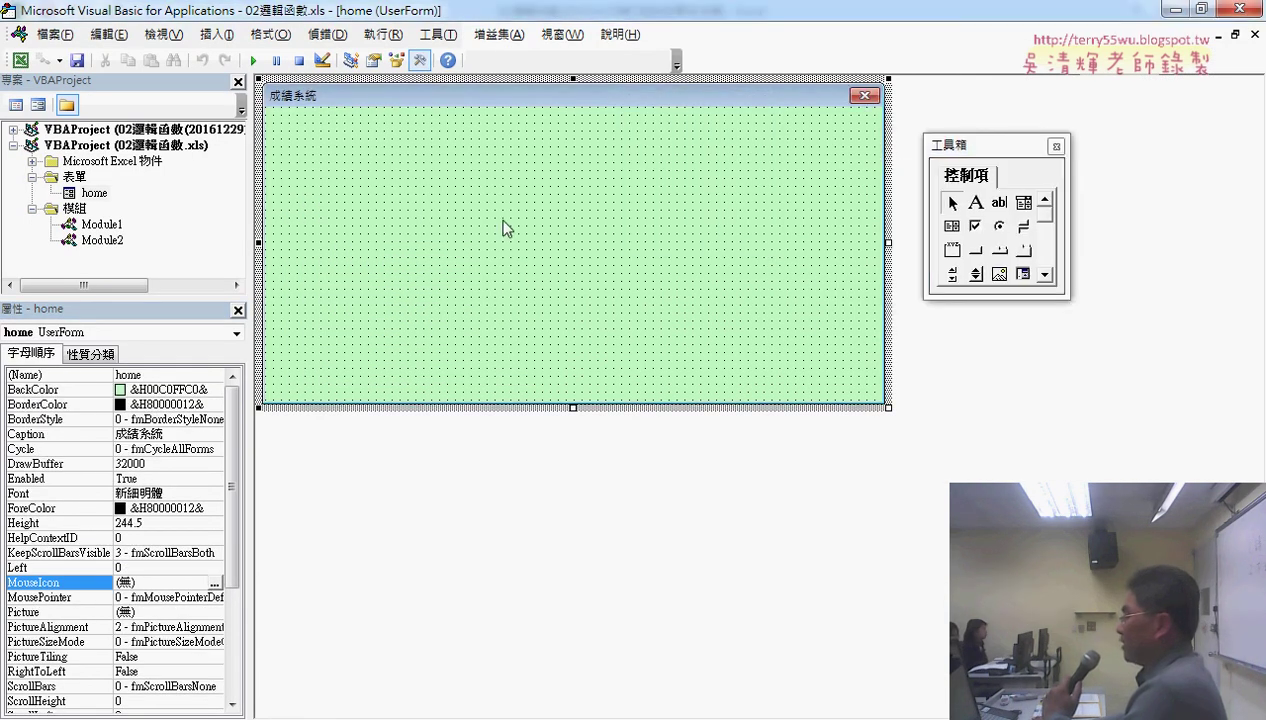
left_click(1056, 147)
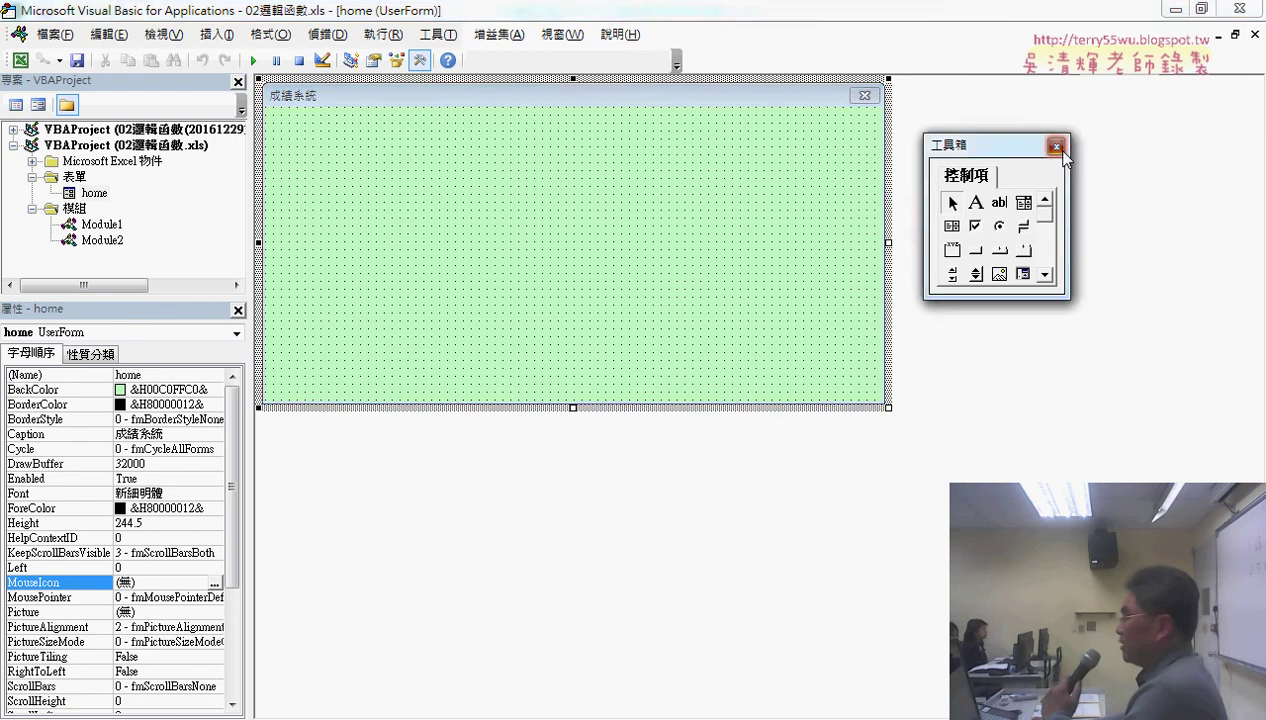
left_click(420, 61)
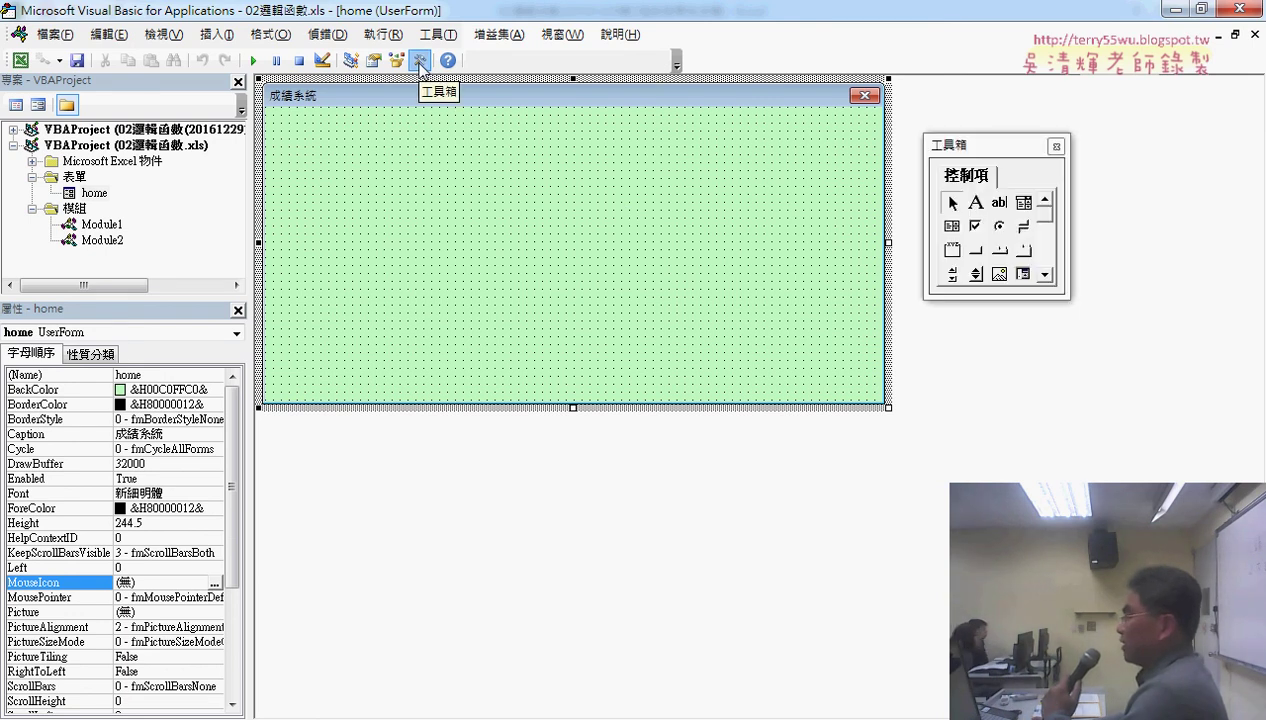
left_click(1056, 147)
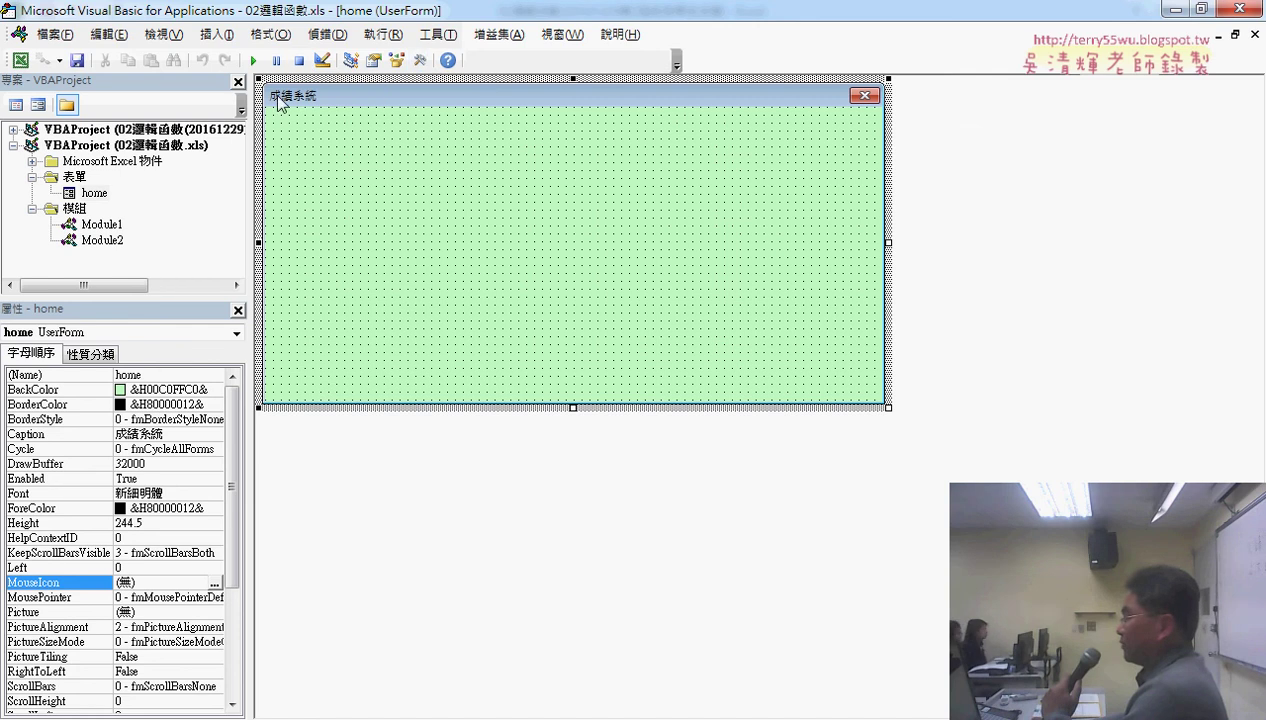
left_click(163, 34)
left_click(203, 326)
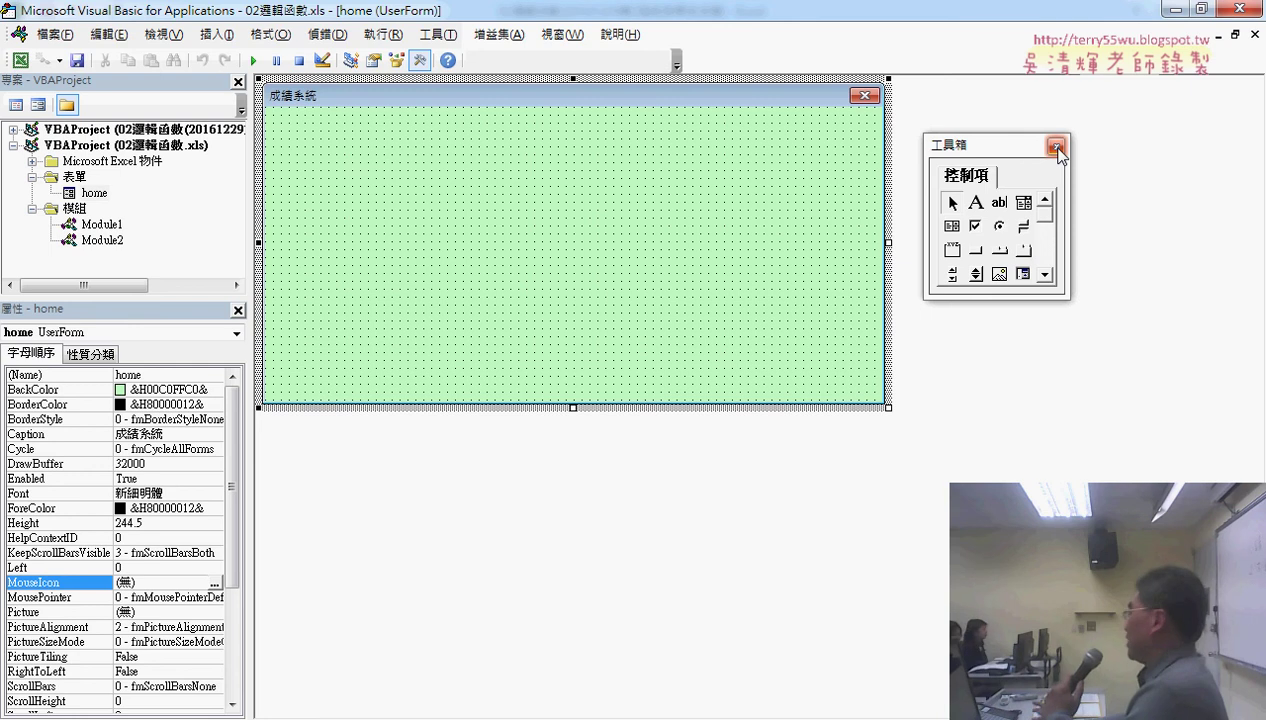
left_click_drag(1018, 148, 984, 122)
left_click(1022, 120)
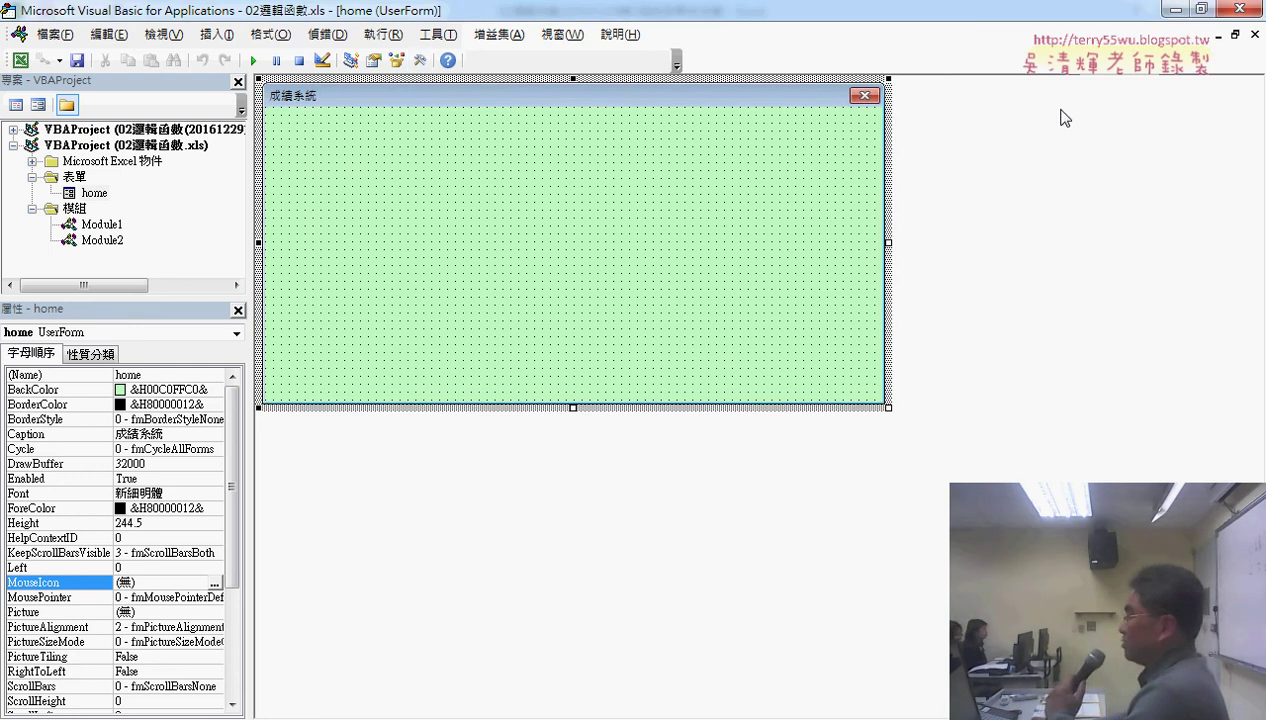
left_click(421, 61)
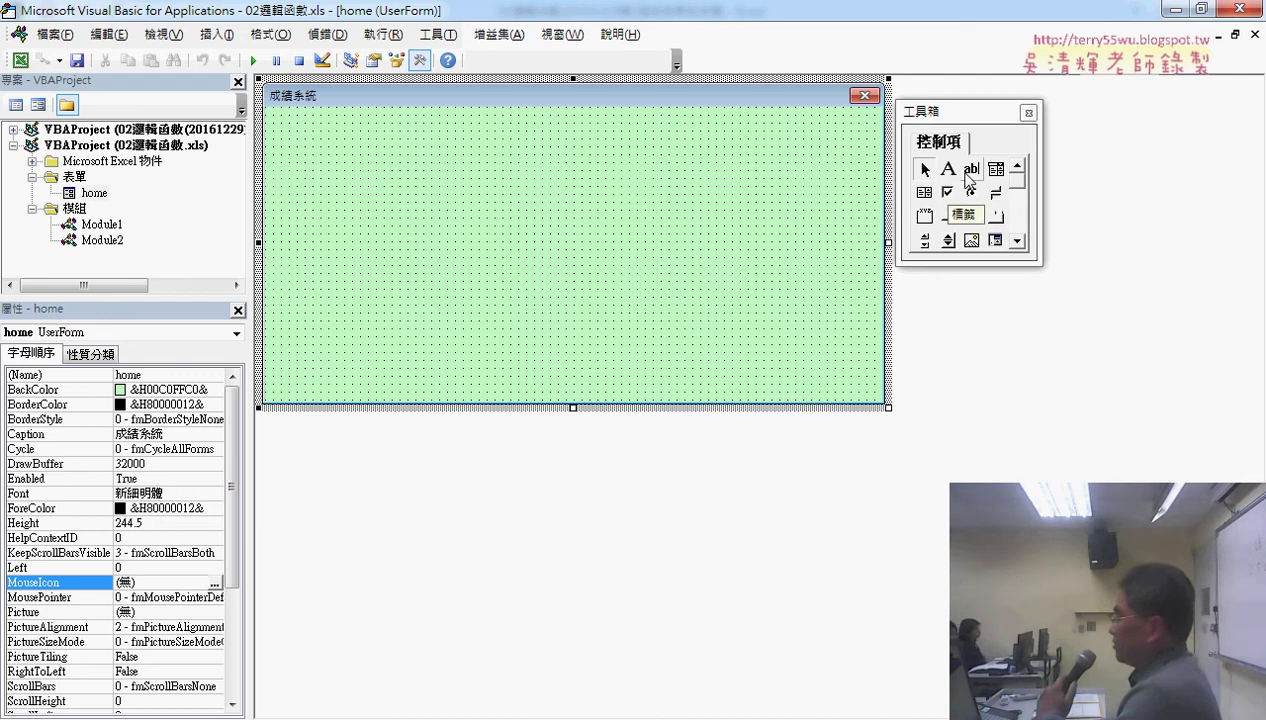
Draw a label at the form's top-left and set its Caption to 姓名
left_click(950, 176)
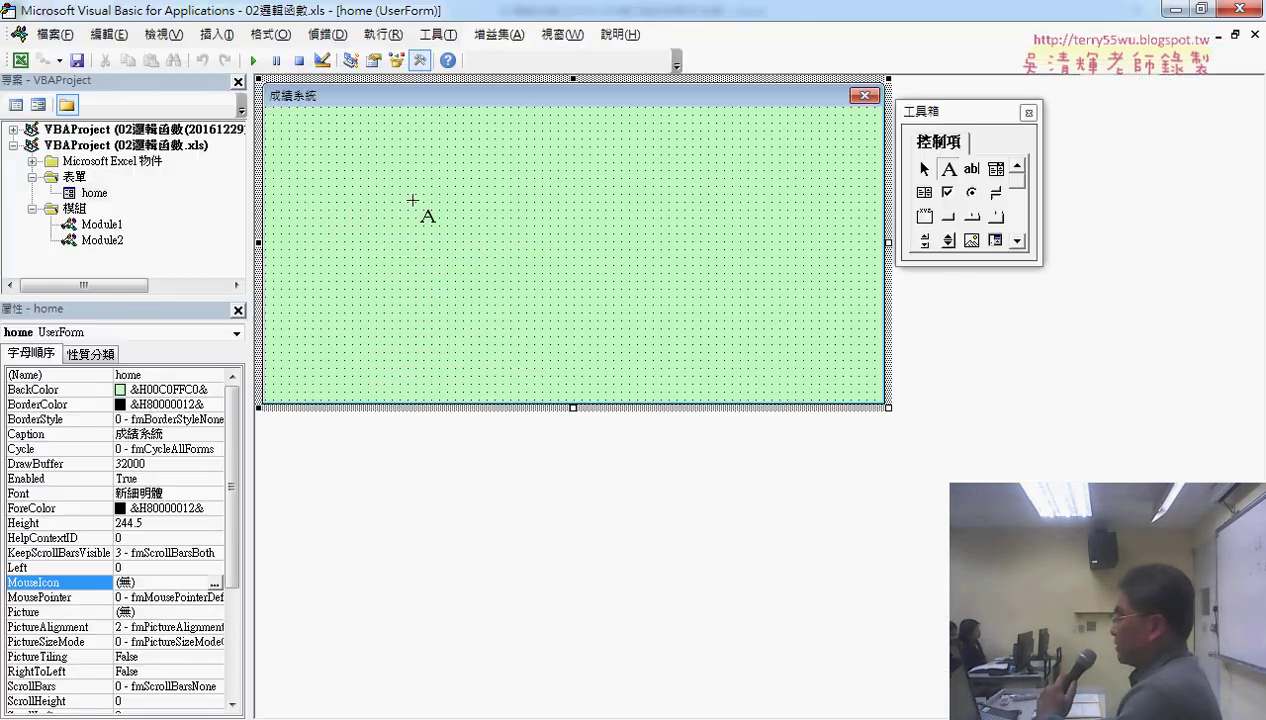
left_click_drag(311, 140, 435, 190)
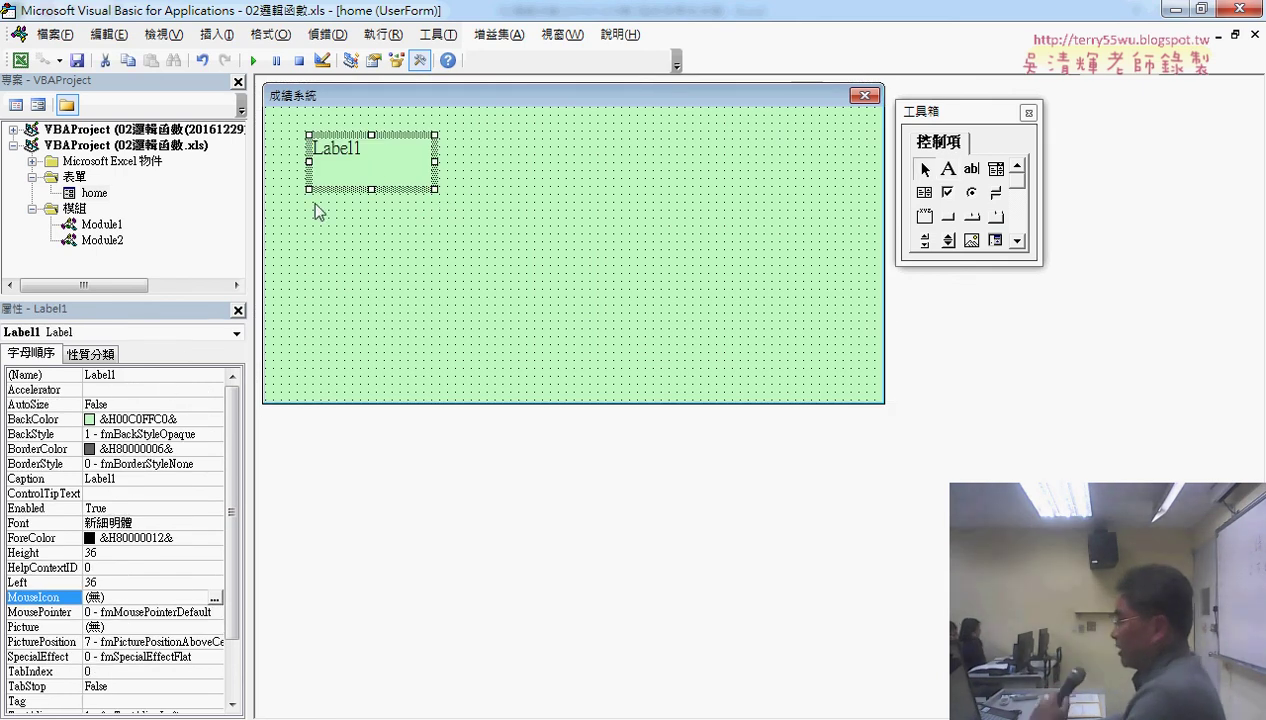
left_click(45, 478)
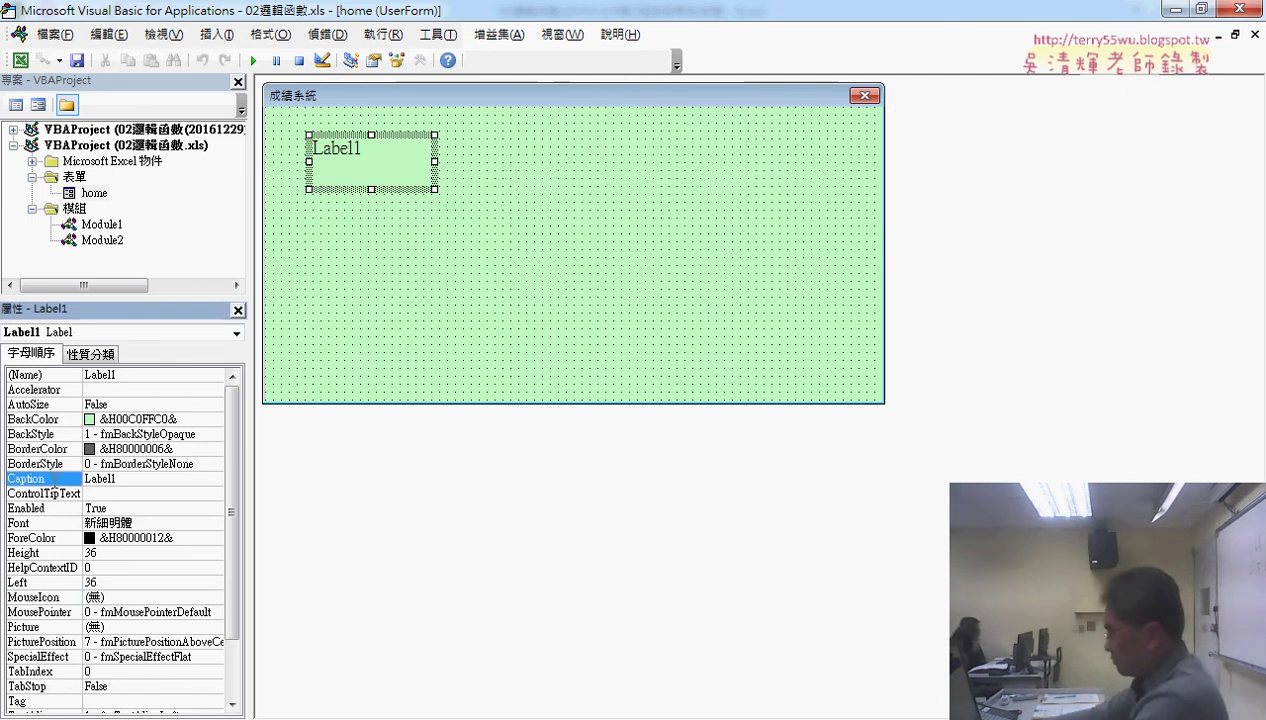
type("性")
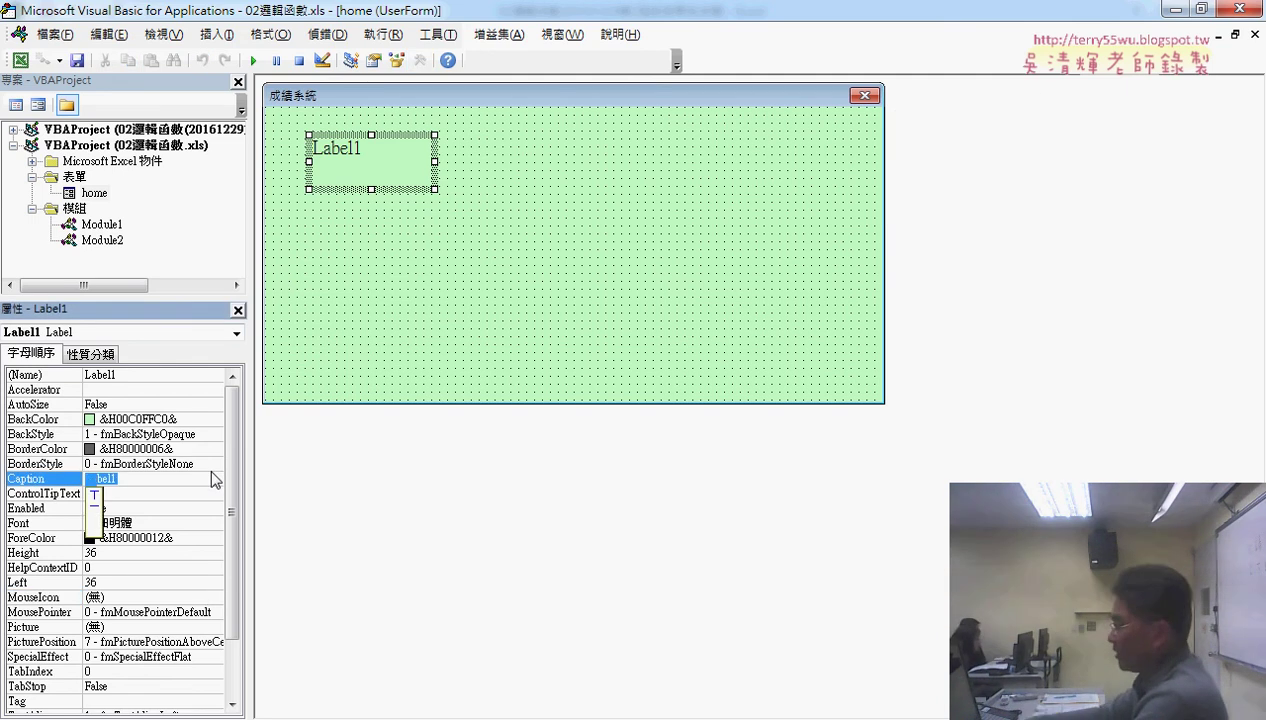
type("名")
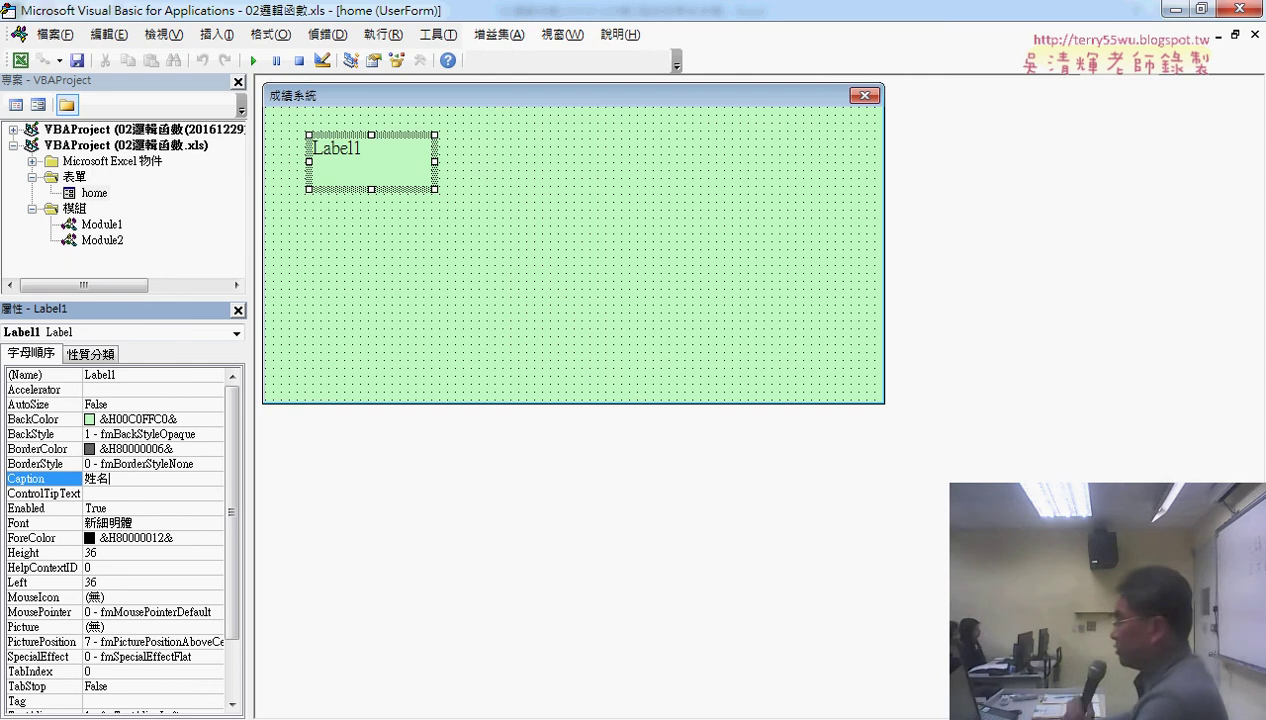
key("Return")
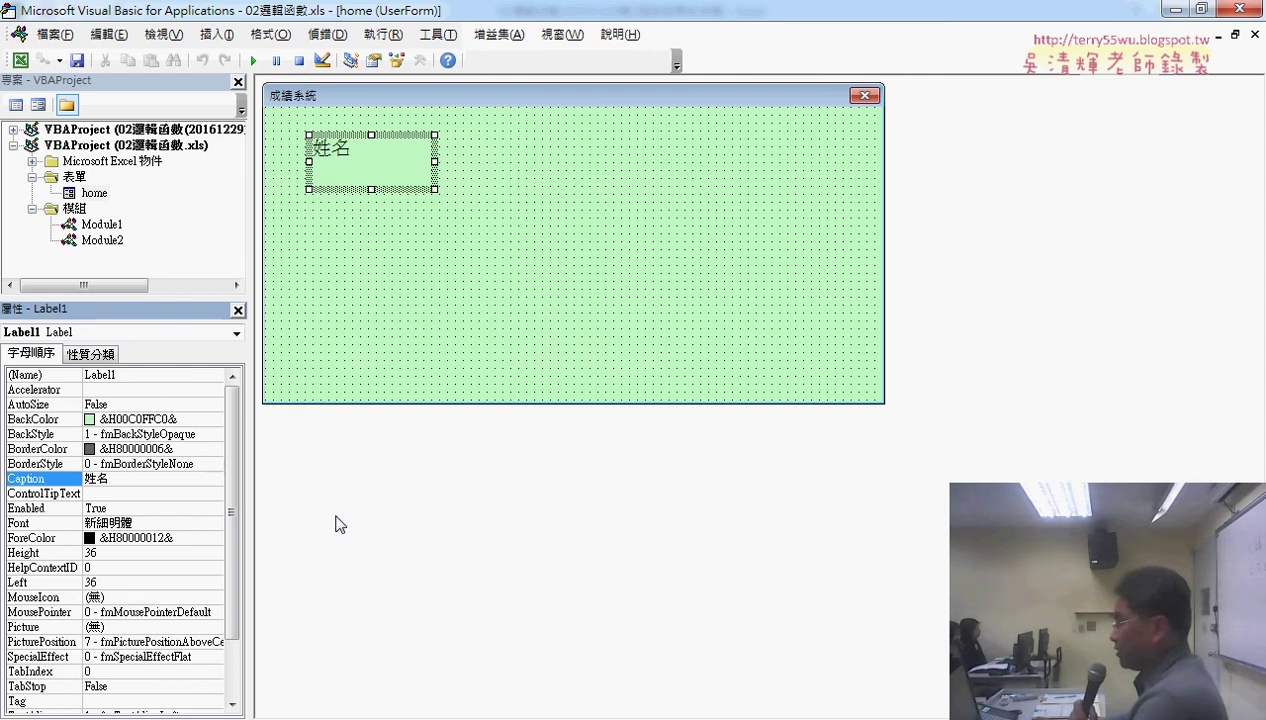
Check the reference document, then return to the designer and select the label's Font property
left_click(210, 620)
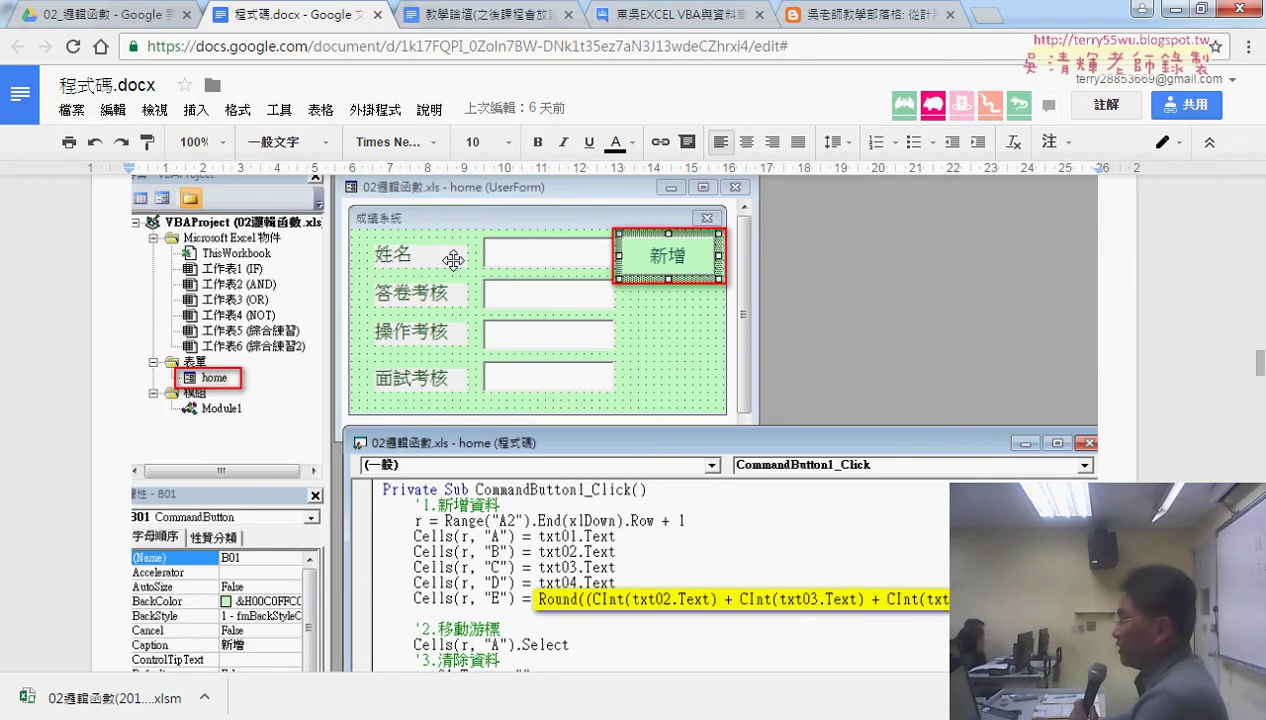
key("alt+Tab")
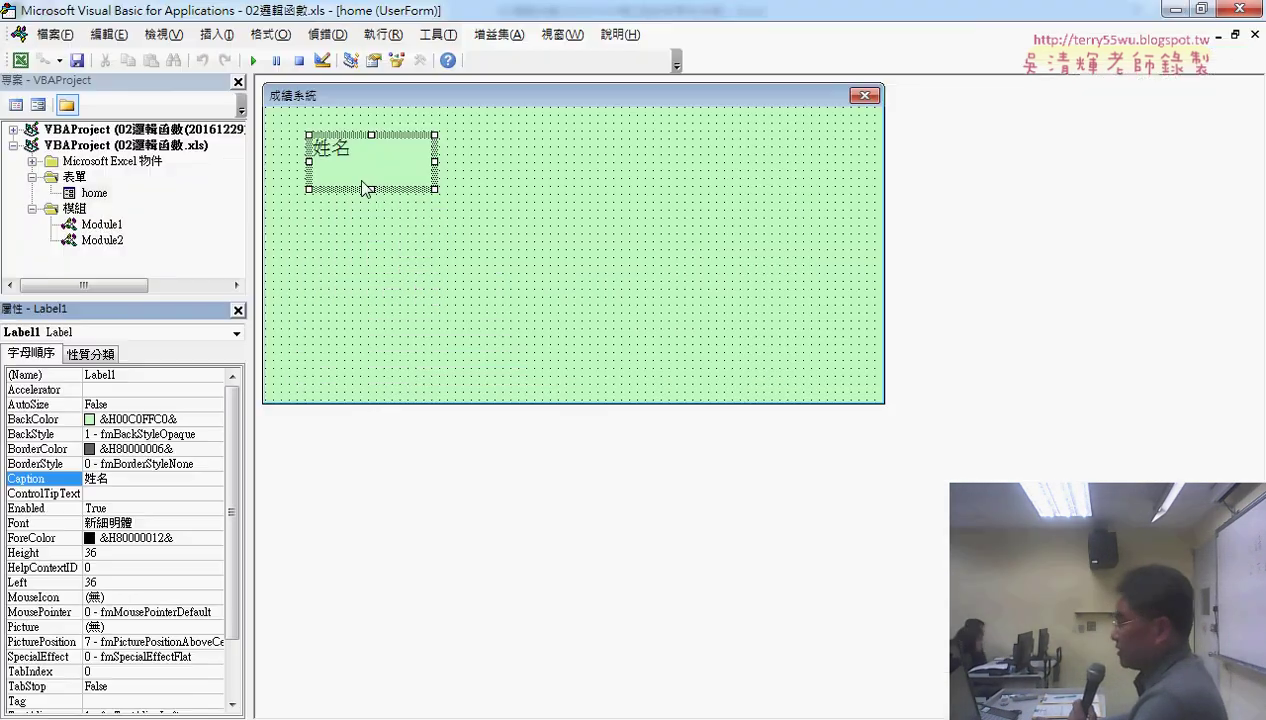
left_click(47, 523)
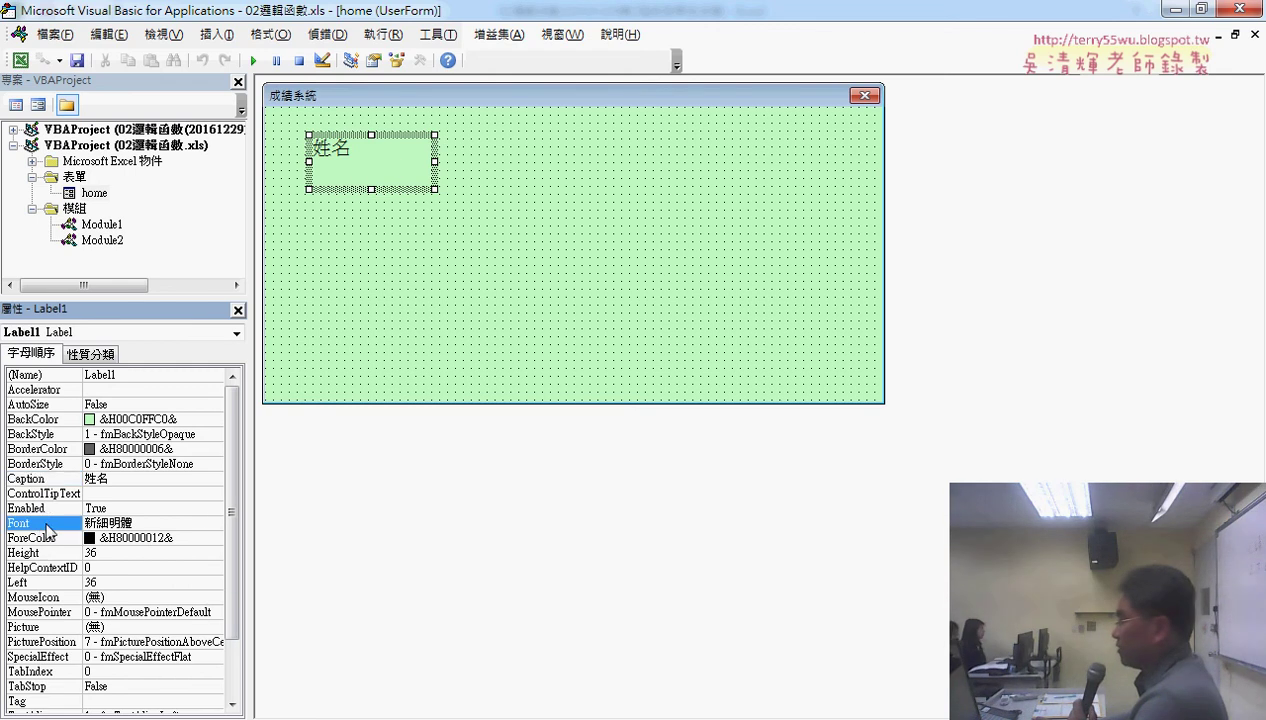
Set the 姓名 label's font size to 24 and resize the label to fit
left_click(214, 523)
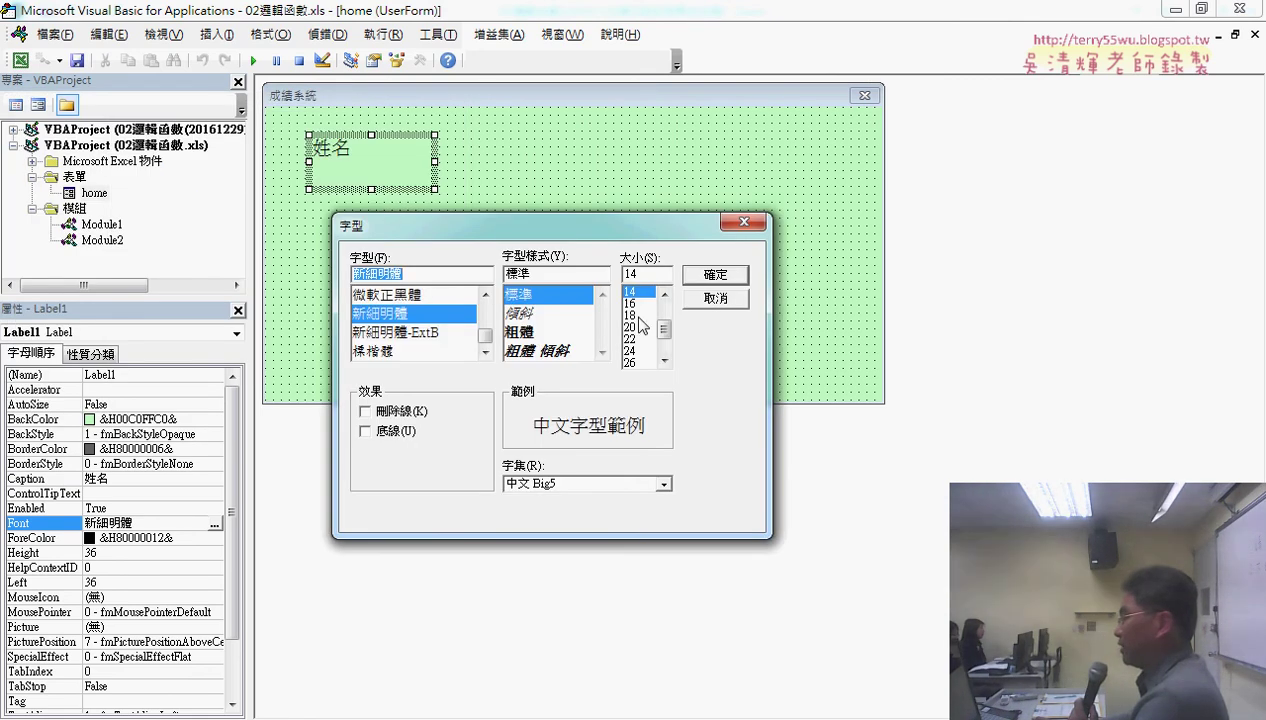
left_click(634, 351)
left_click(718, 274)
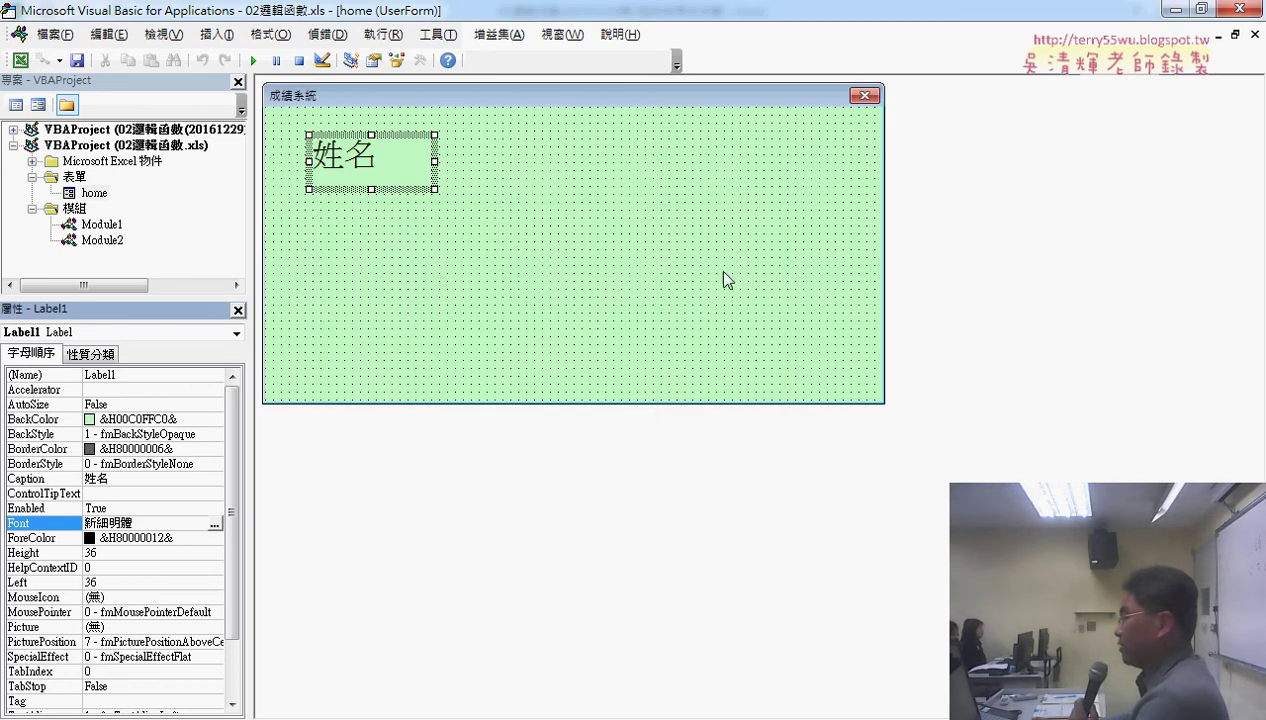
left_click(373, 192)
left_click_drag(373, 179, 443, 157)
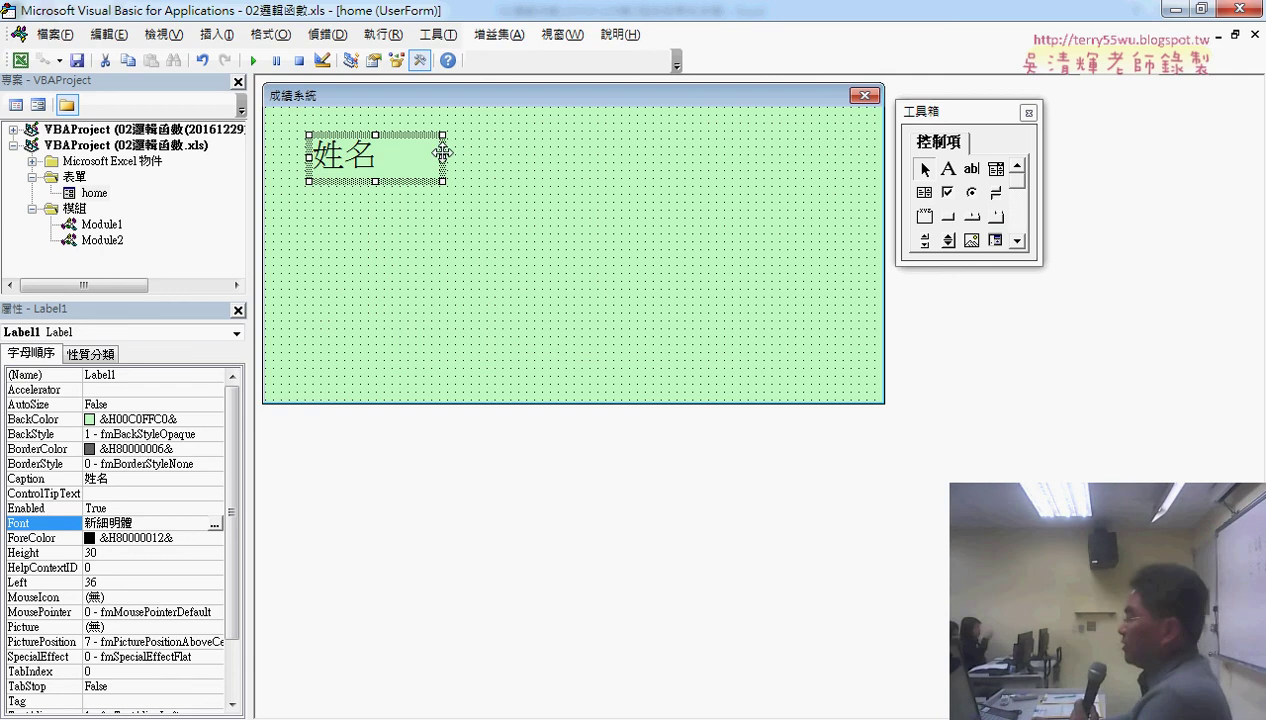
left_click_drag(447, 157, 459, 157)
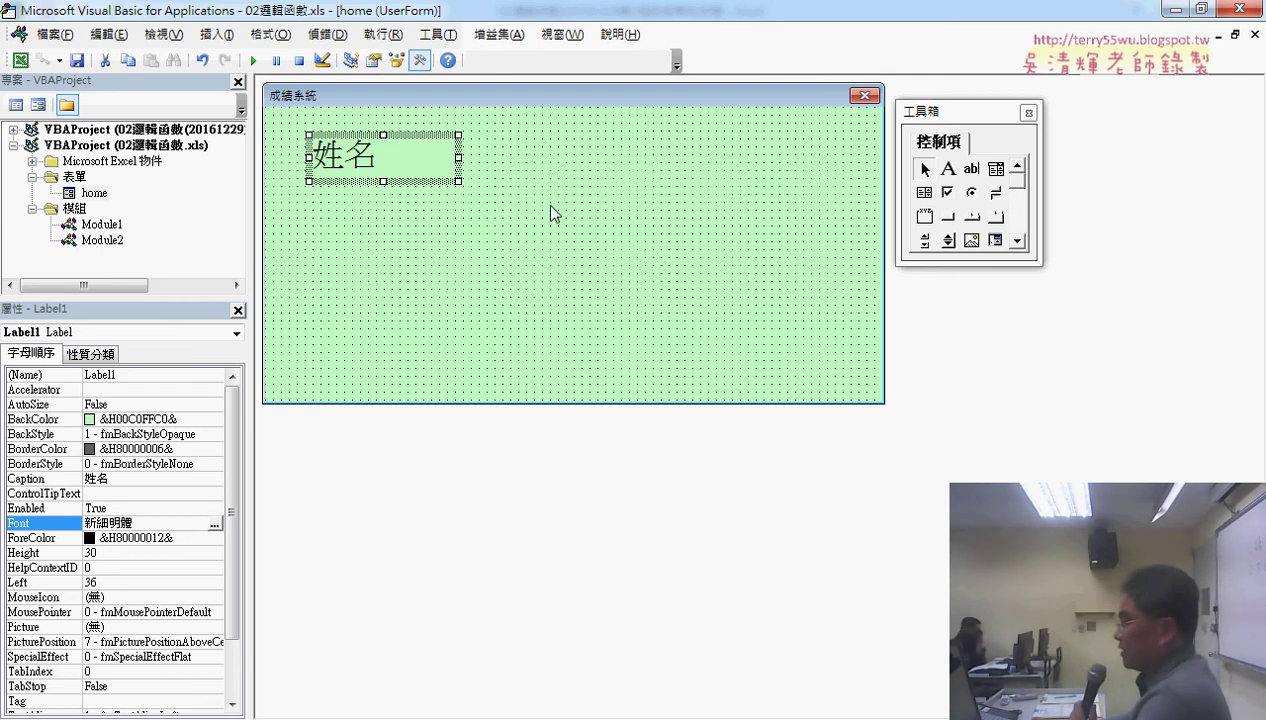
Give the label a light grey BackColor and dark green ForeColor &H00004000&
left_click(46, 420)
left_click(215, 420)
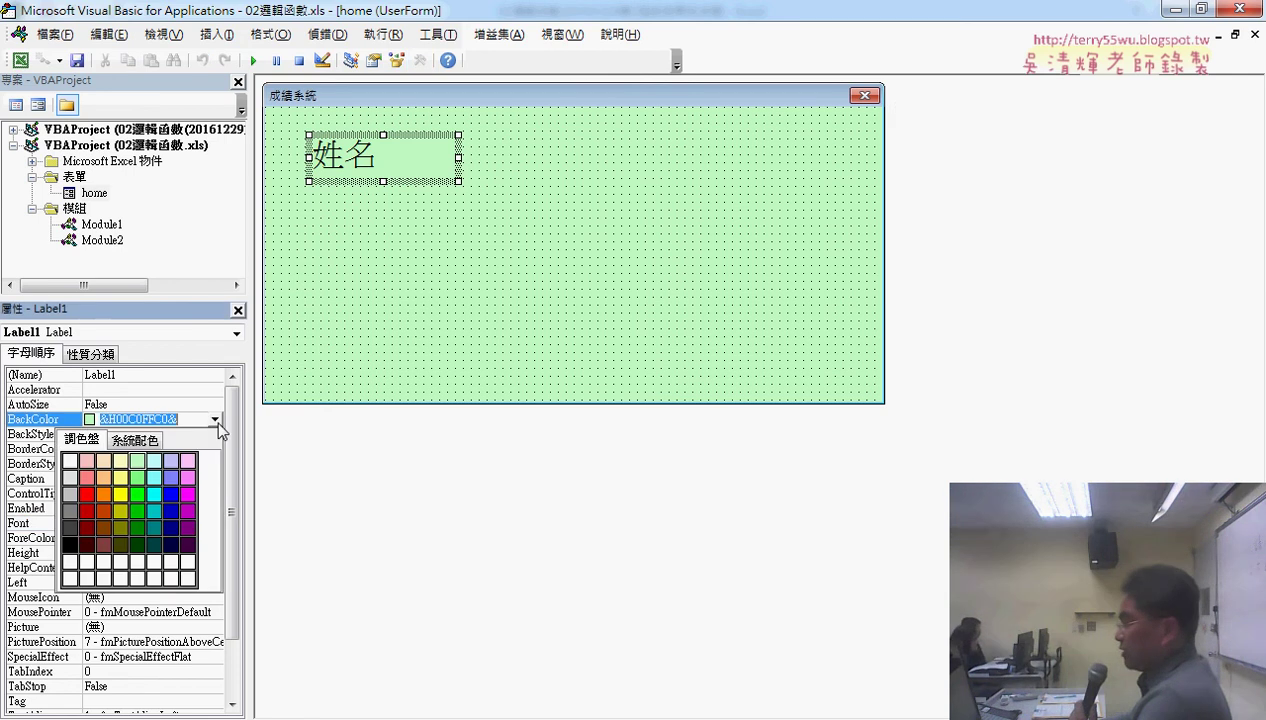
left_click(71, 478)
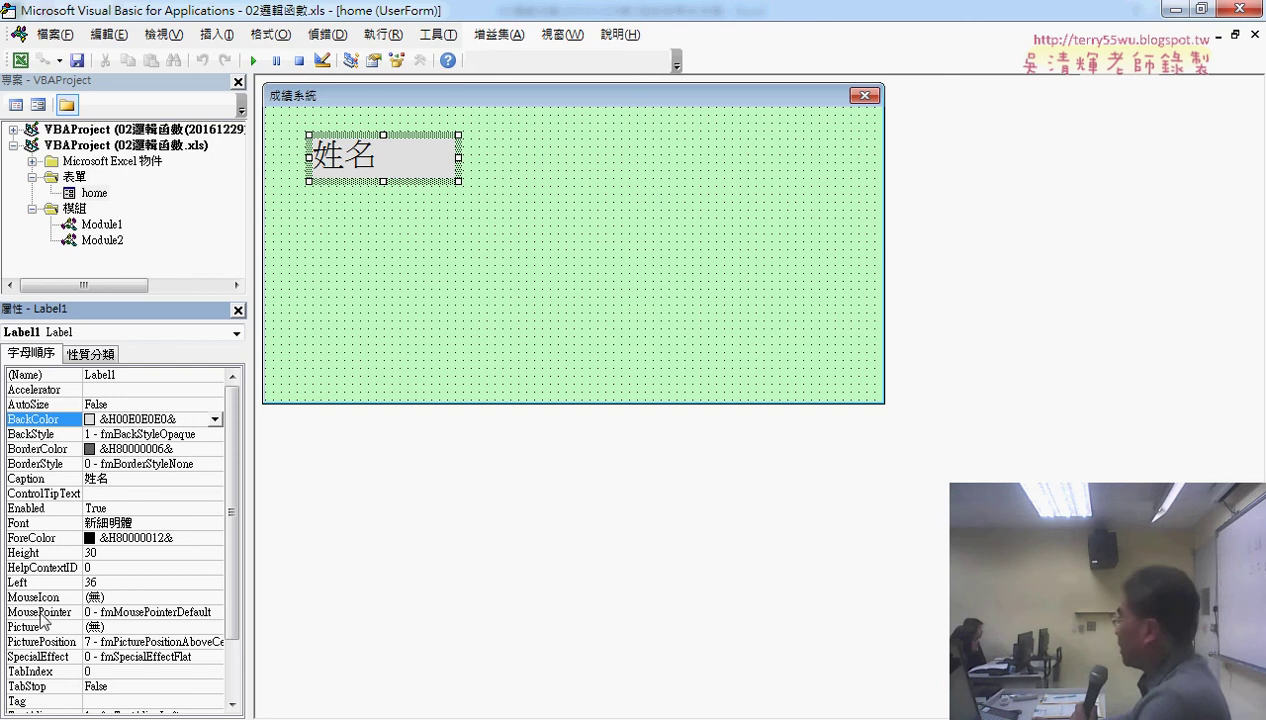
left_click(55, 545)
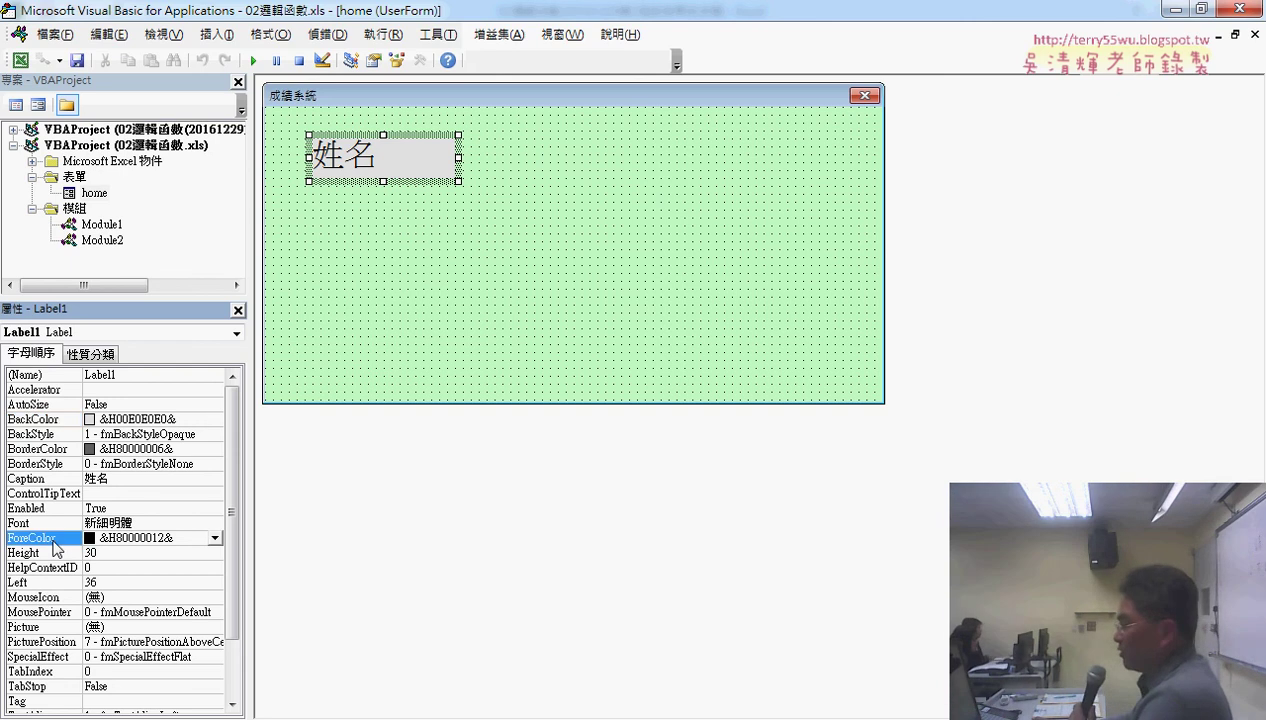
left_click(214, 538)
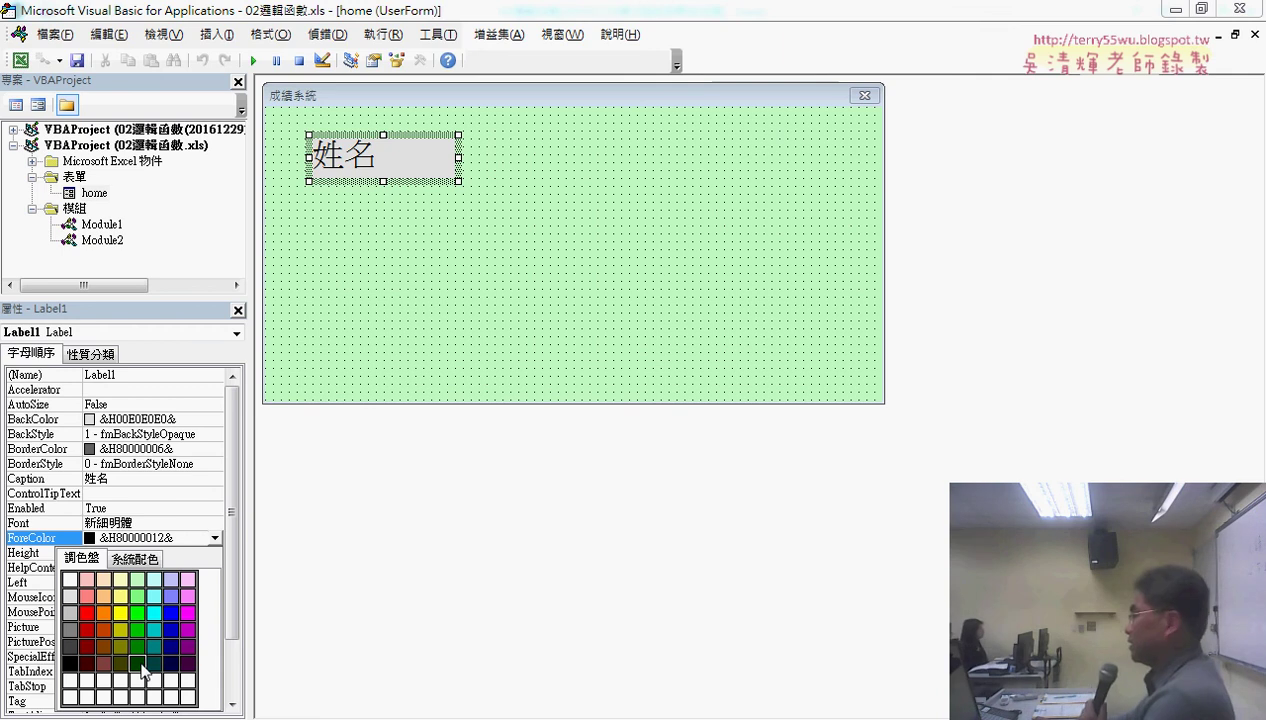
left_click(137, 664)
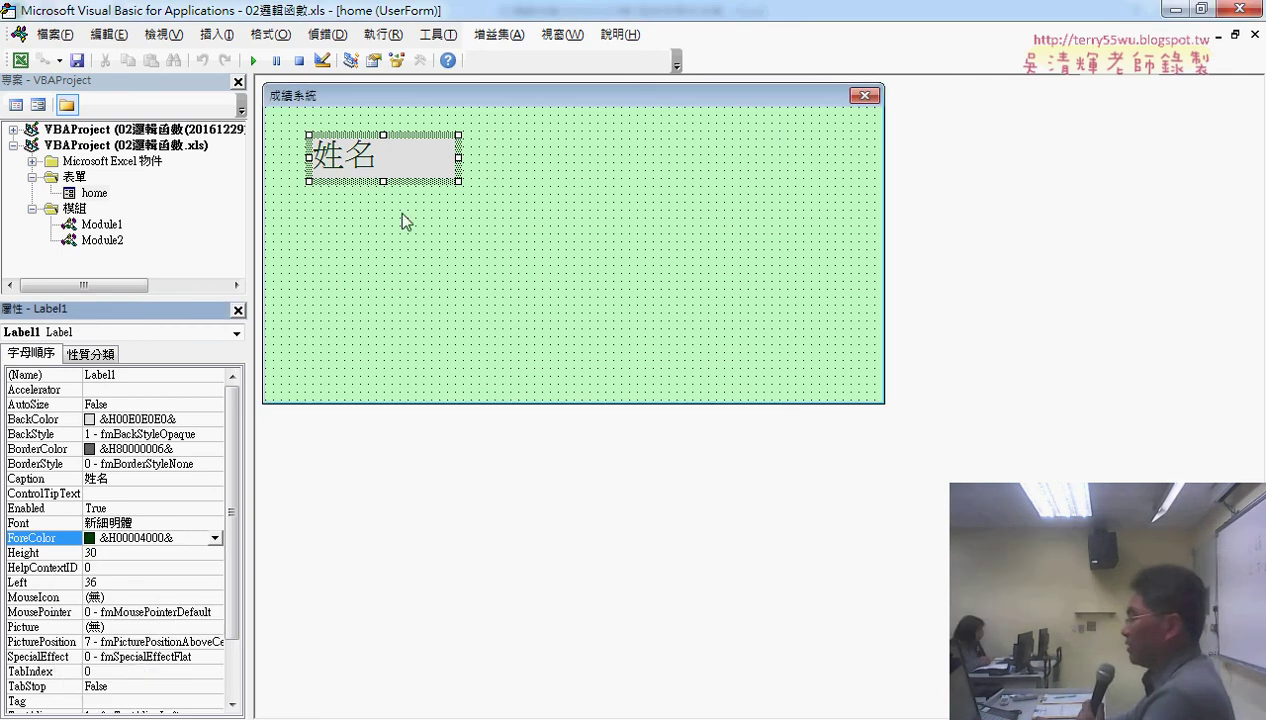
left_click(385, 182)
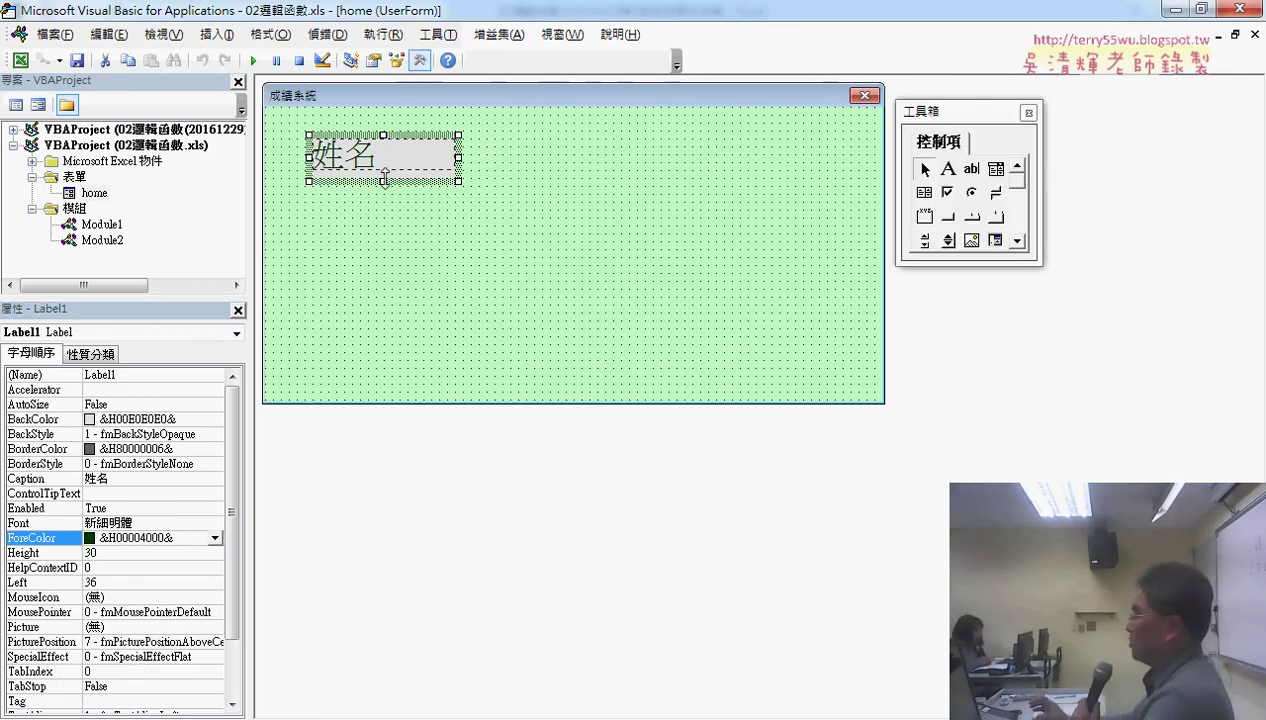
left_click(488, 172)
left_click(422, 167)
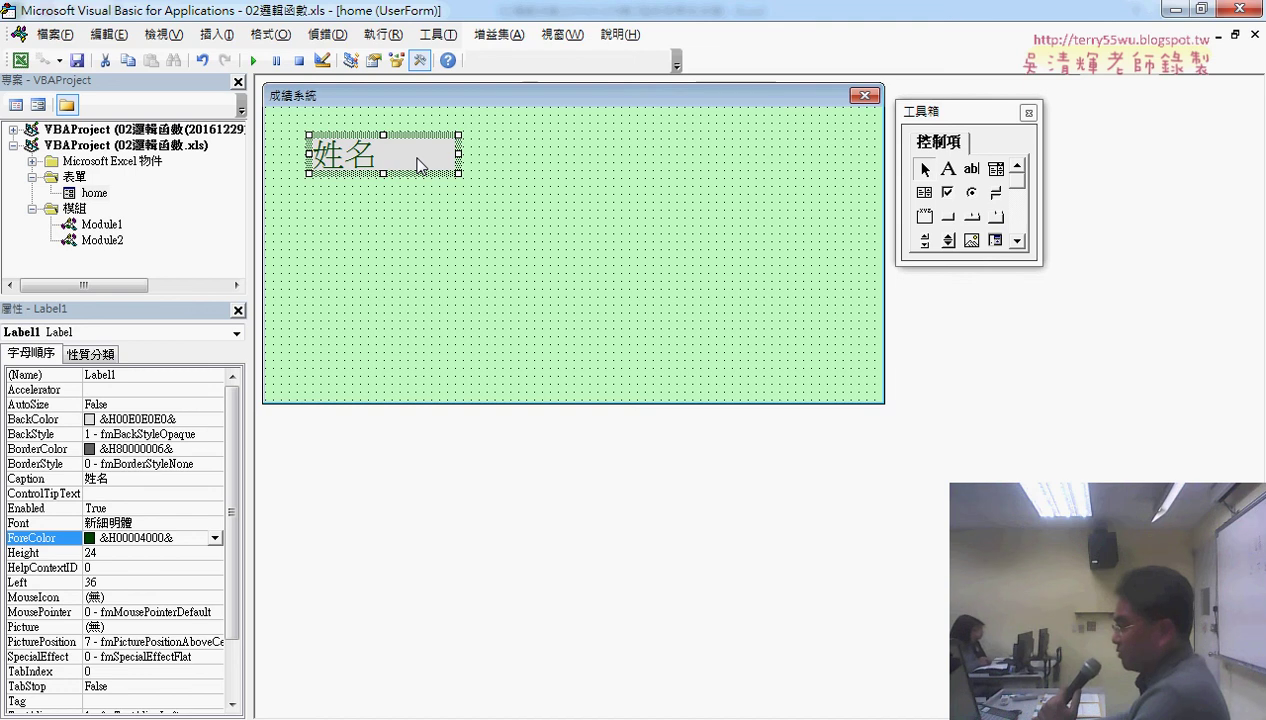
left_click_drag(232, 514, 239, 595)
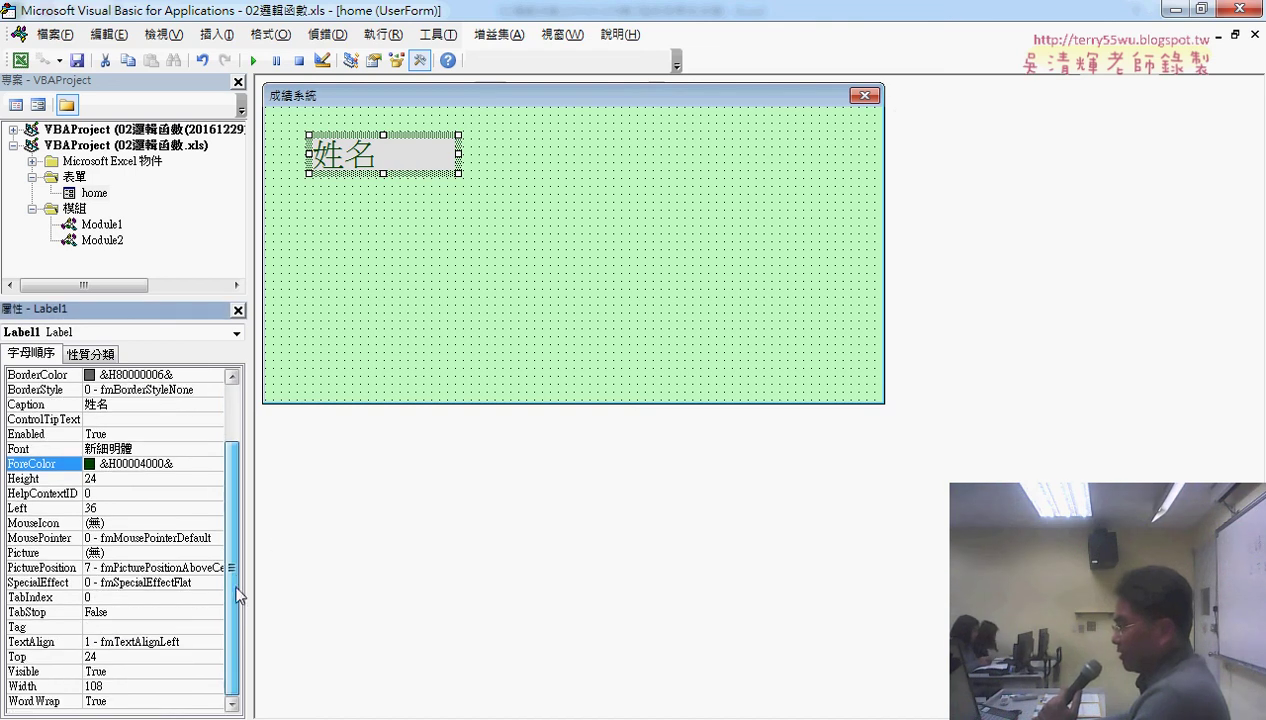
Set Label1's TextAlign to 2 - fmTextAlignCenter and fine-tune its height
left_click(30, 645)
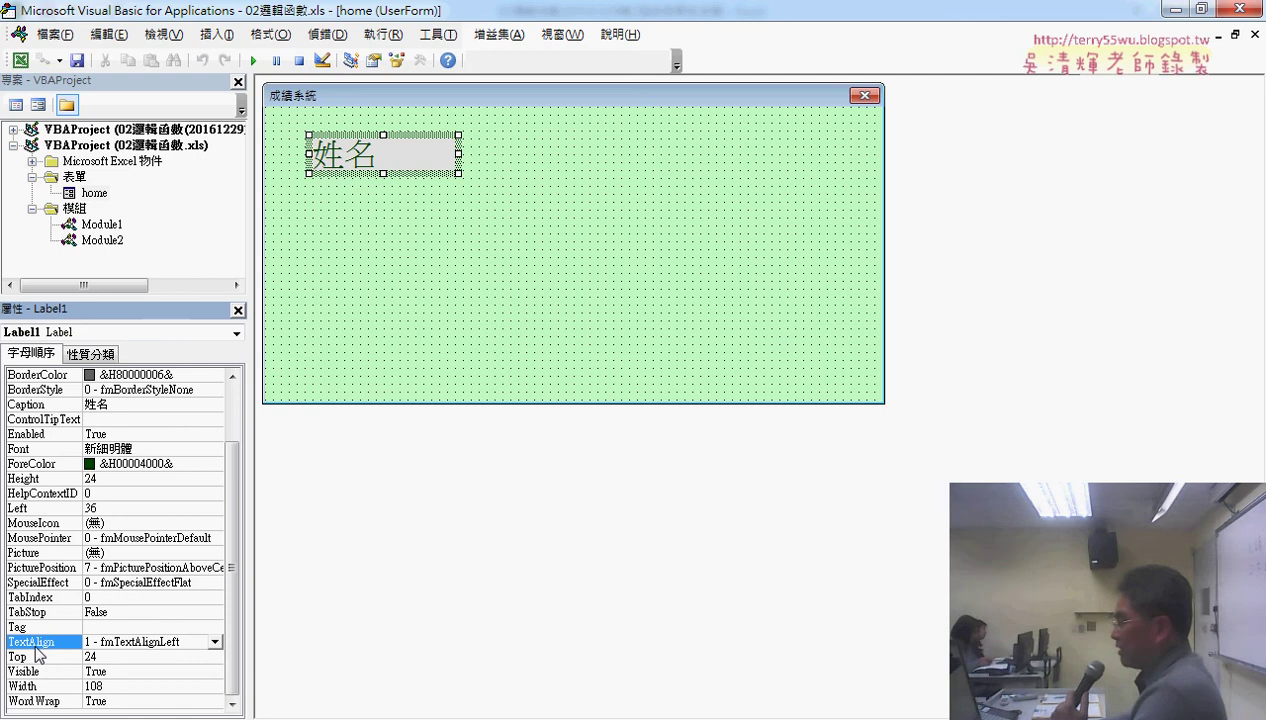
left_click(213, 643)
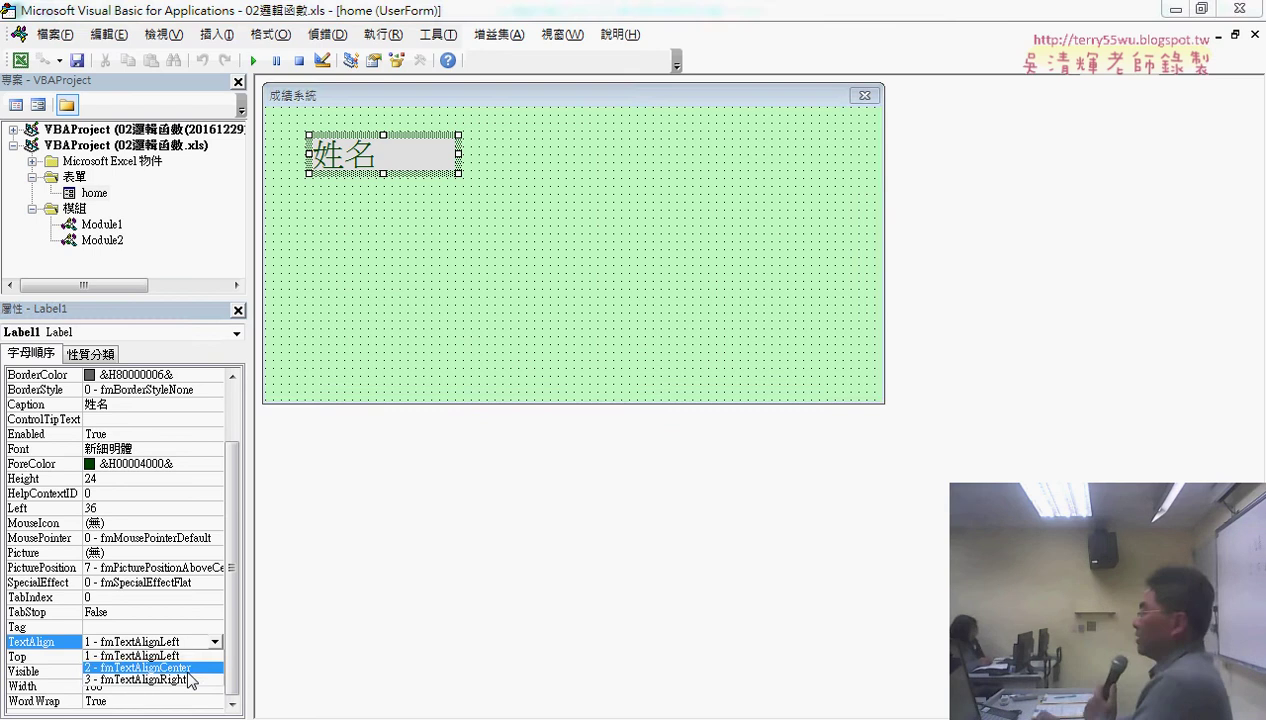
left_click(188, 671)
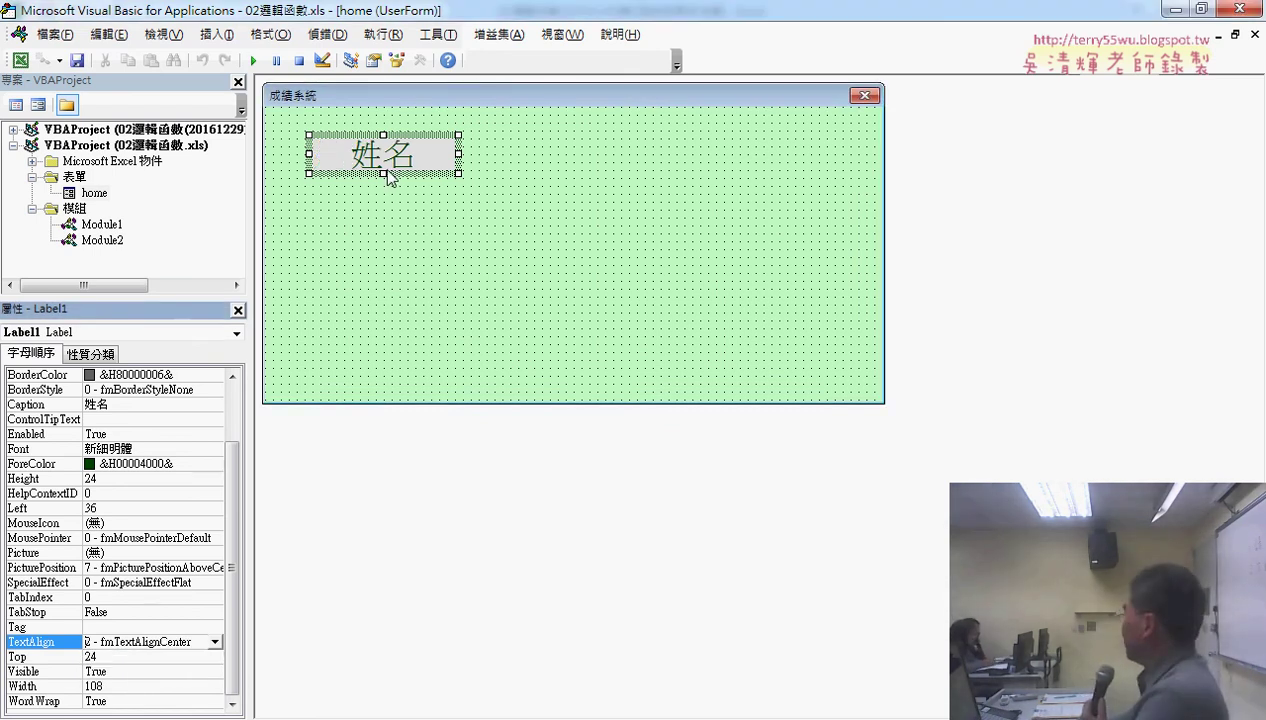
left_click_drag(386, 173, 384, 190)
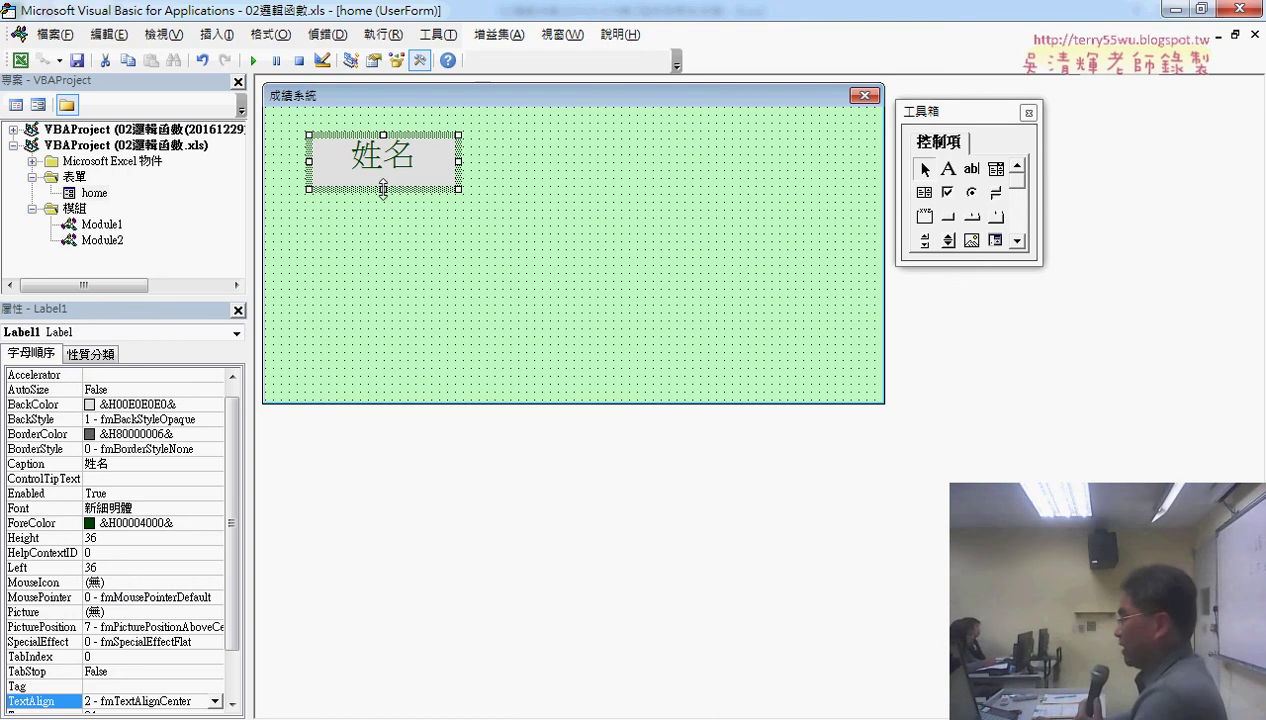
left_click_drag(383, 190, 388, 170)
left_click(549, 258)
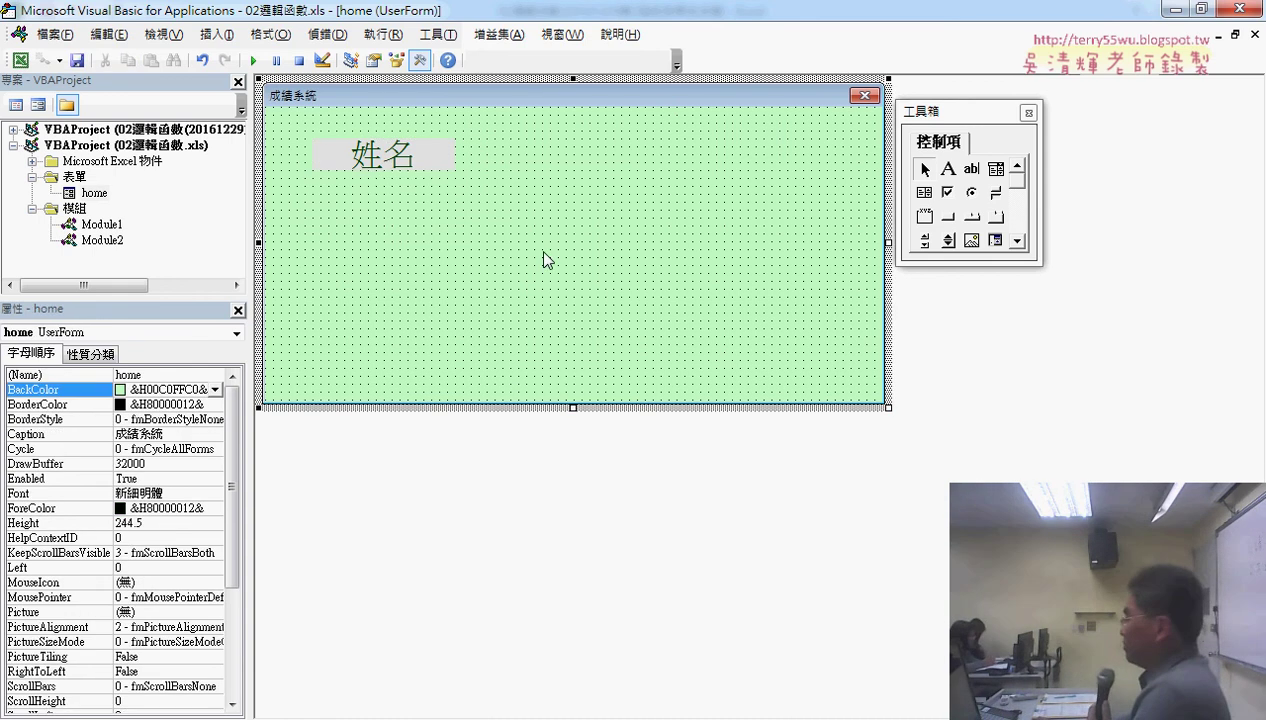
left_click(371, 164)
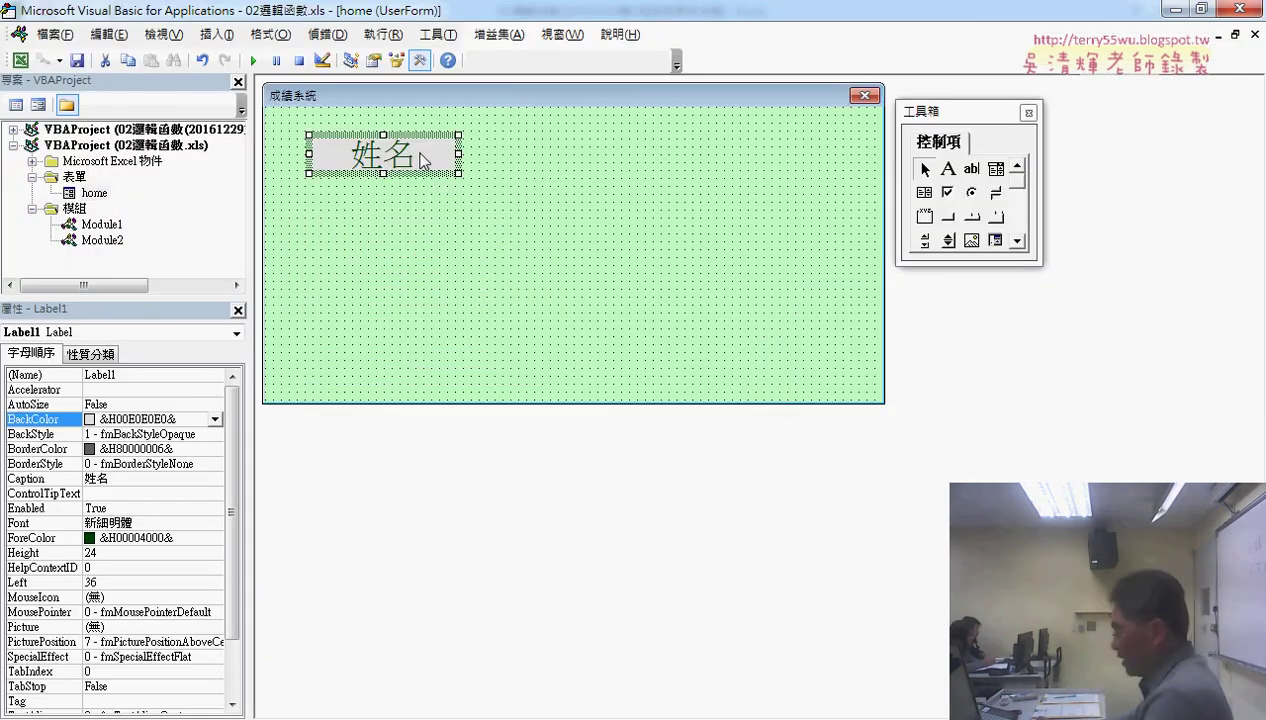
Ctrl-drag the 姓名 label downward to create copies Label2 through Label4
left_click_drag(413, 150, 428, 218)
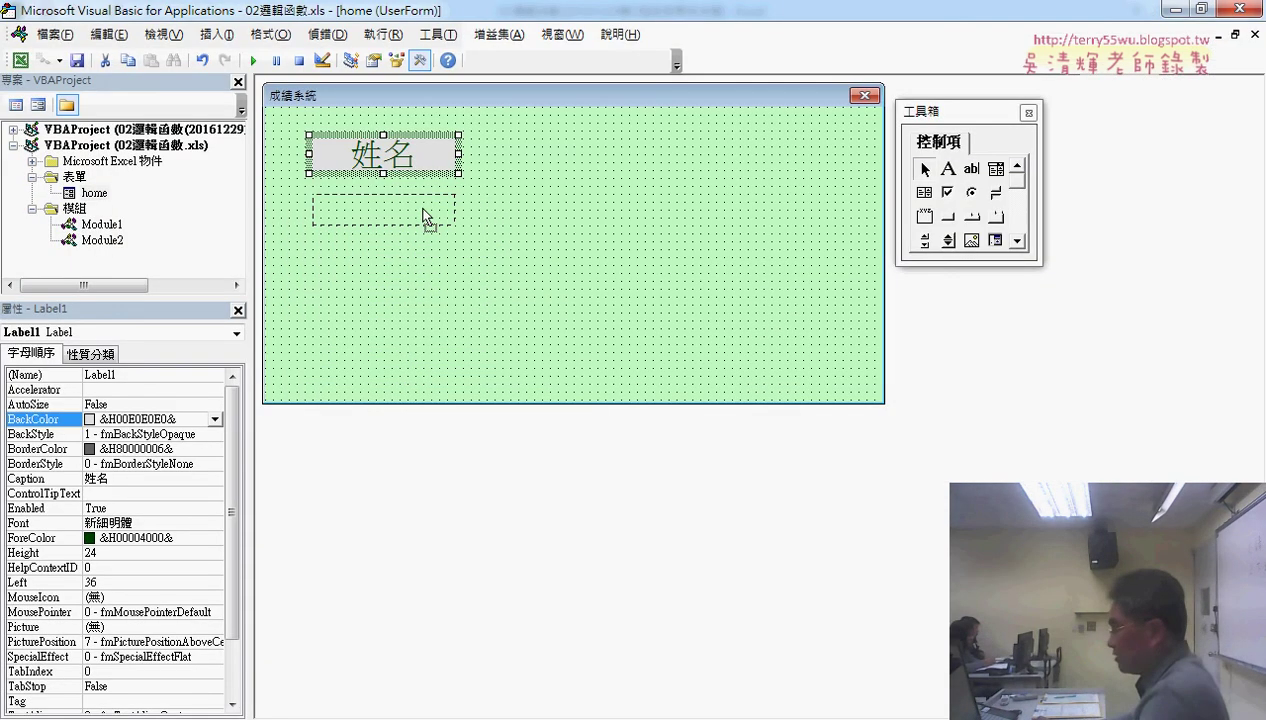
key("ctrl")
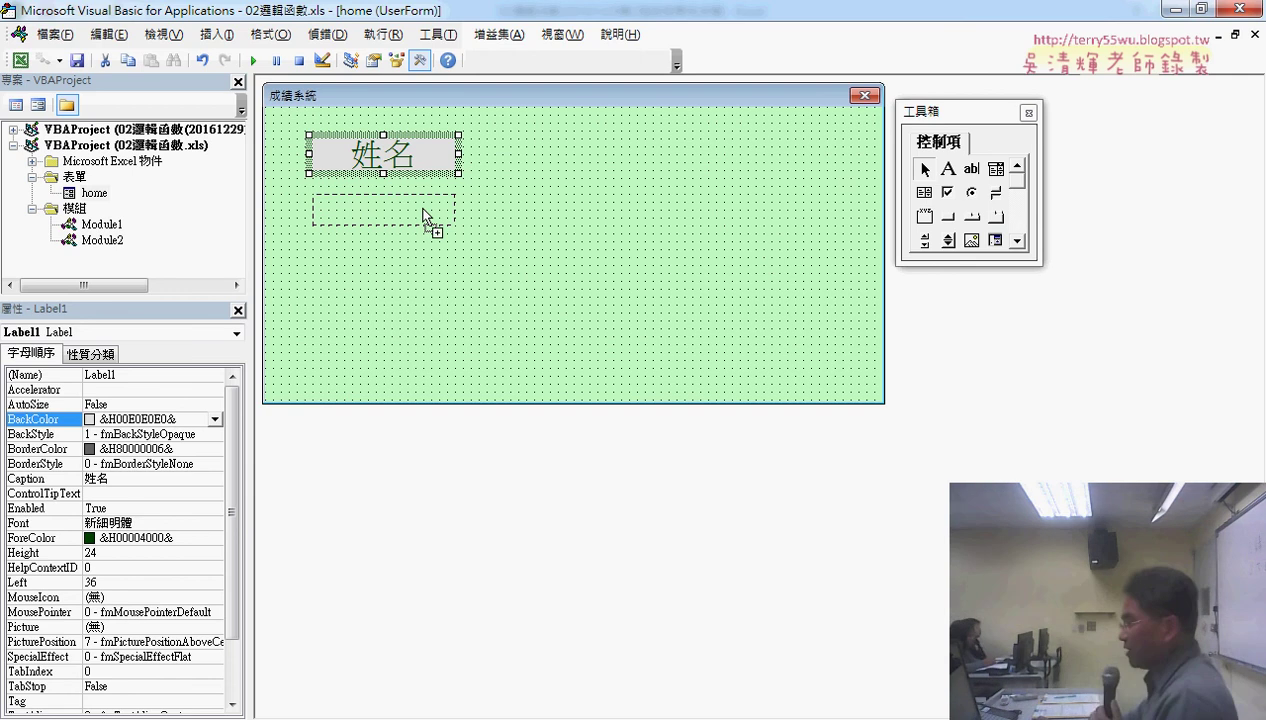
left_click_drag(422, 213, 426, 216)
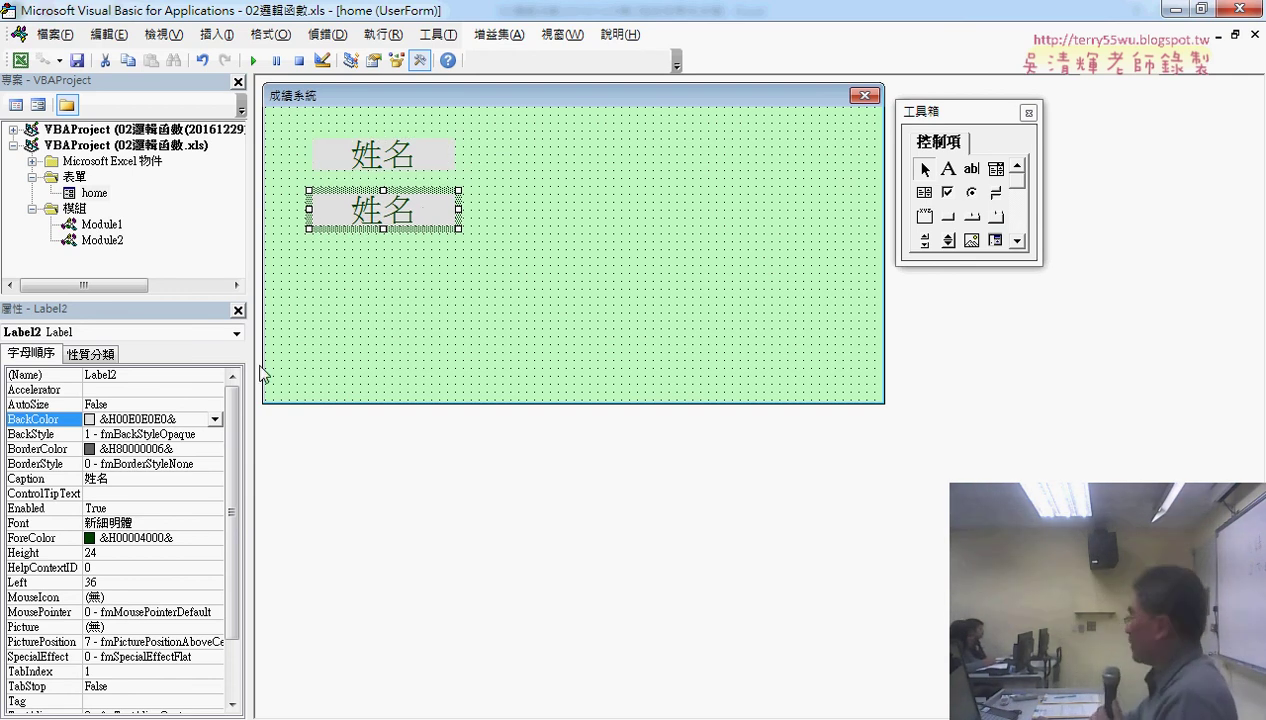
left_click(102, 480)
double_click(103, 480)
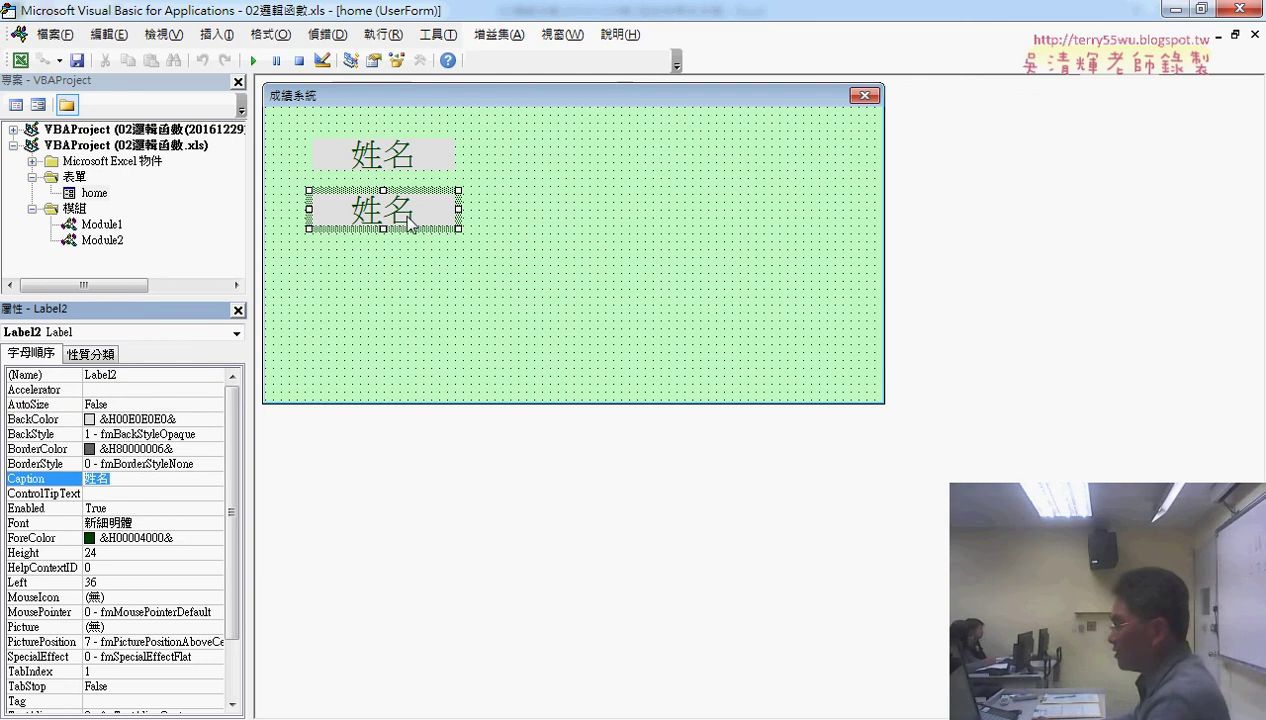
left_click_drag(408, 222, 413, 332, "ctrl")
left_click(548, 320)
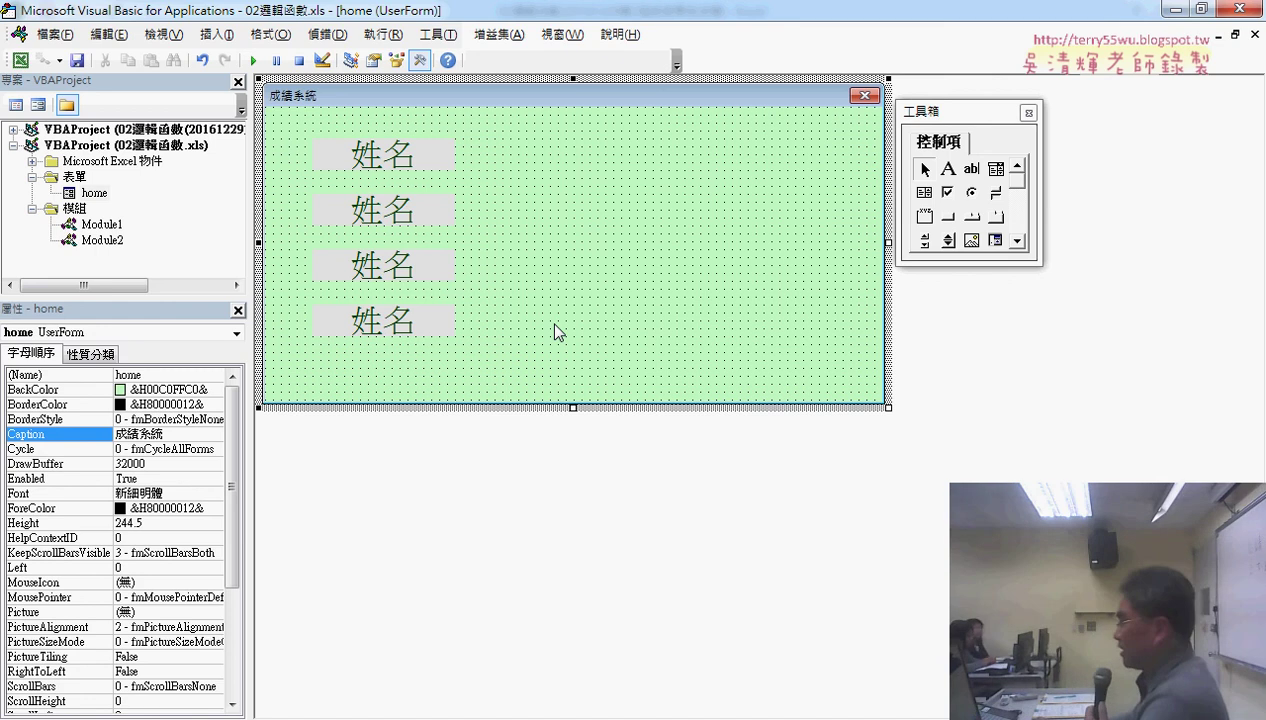
Nudge the copies slightly out of line, then rubber-band select all four labels
left_click(443, 220)
mouse_move(443, 220)
left_mouse_down()
mouse_move(458, 229)
mouse_move(431, 275)
left_mouse_up()
left_click_drag(413, 333, 428, 347)
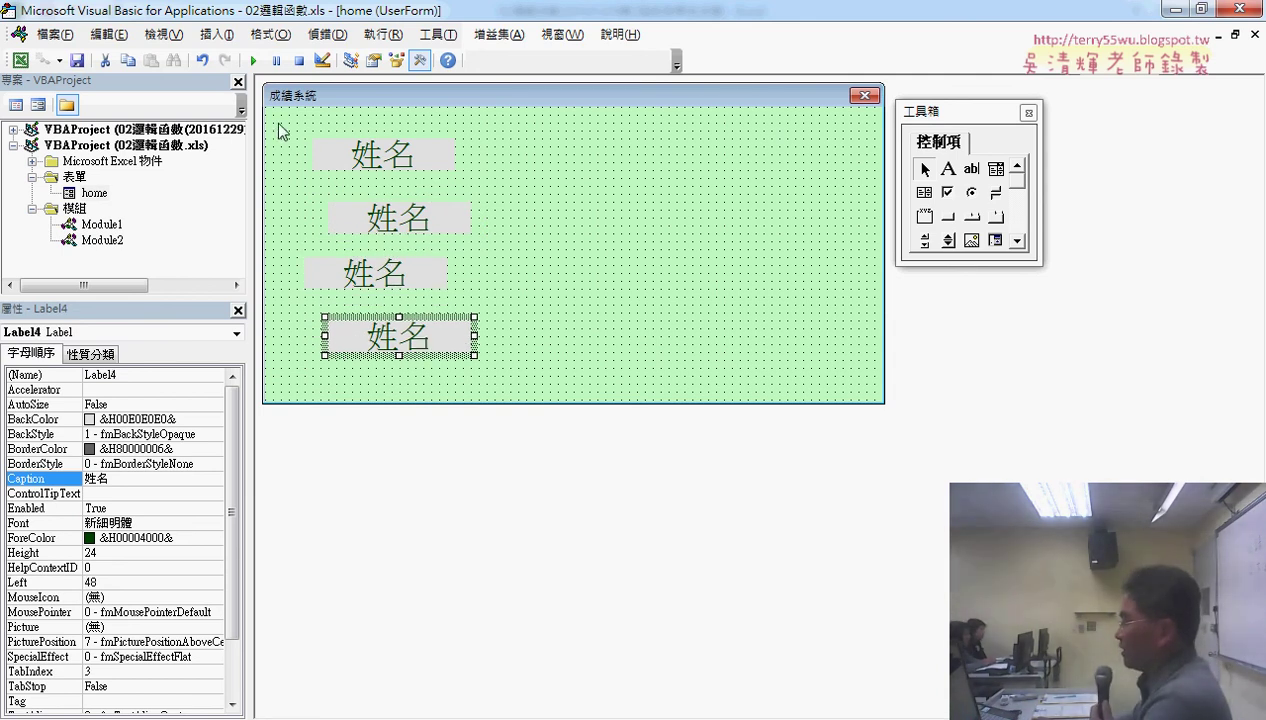
left_click_drag(281, 131, 512, 391)
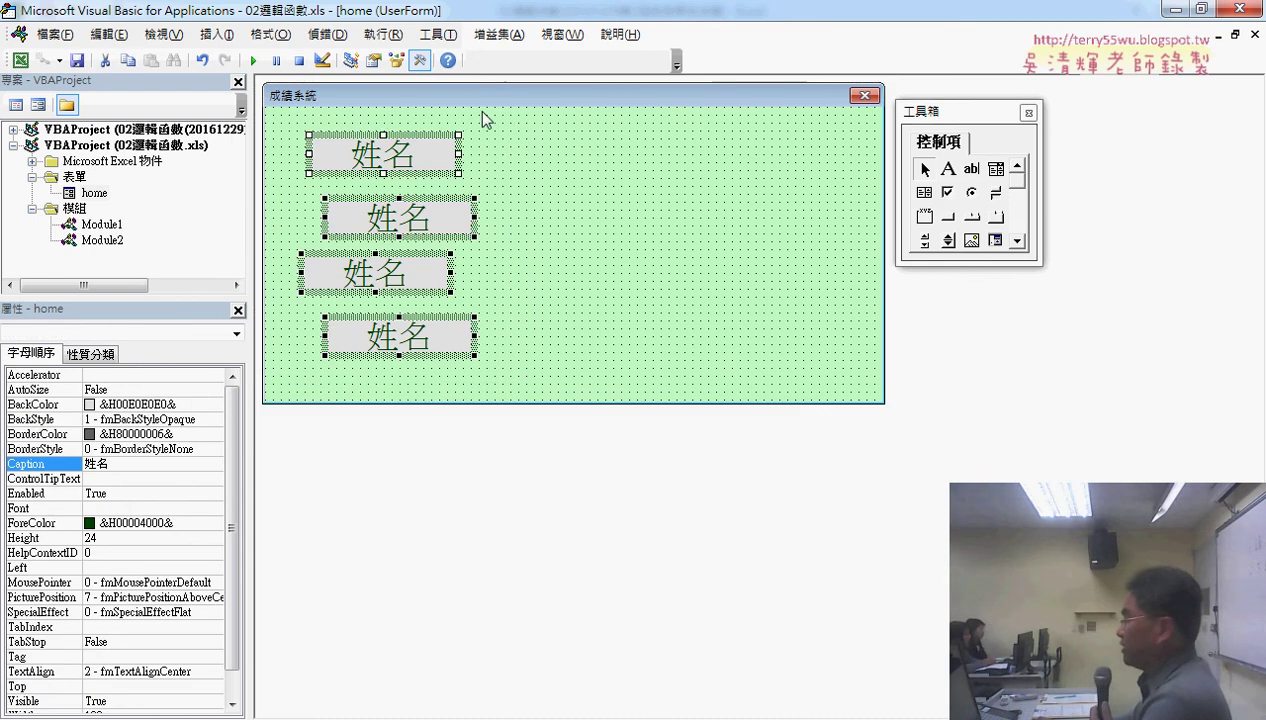
left_click_drag(285, 117, 318, 200)
left_click_drag(531, 397, 533, 399)
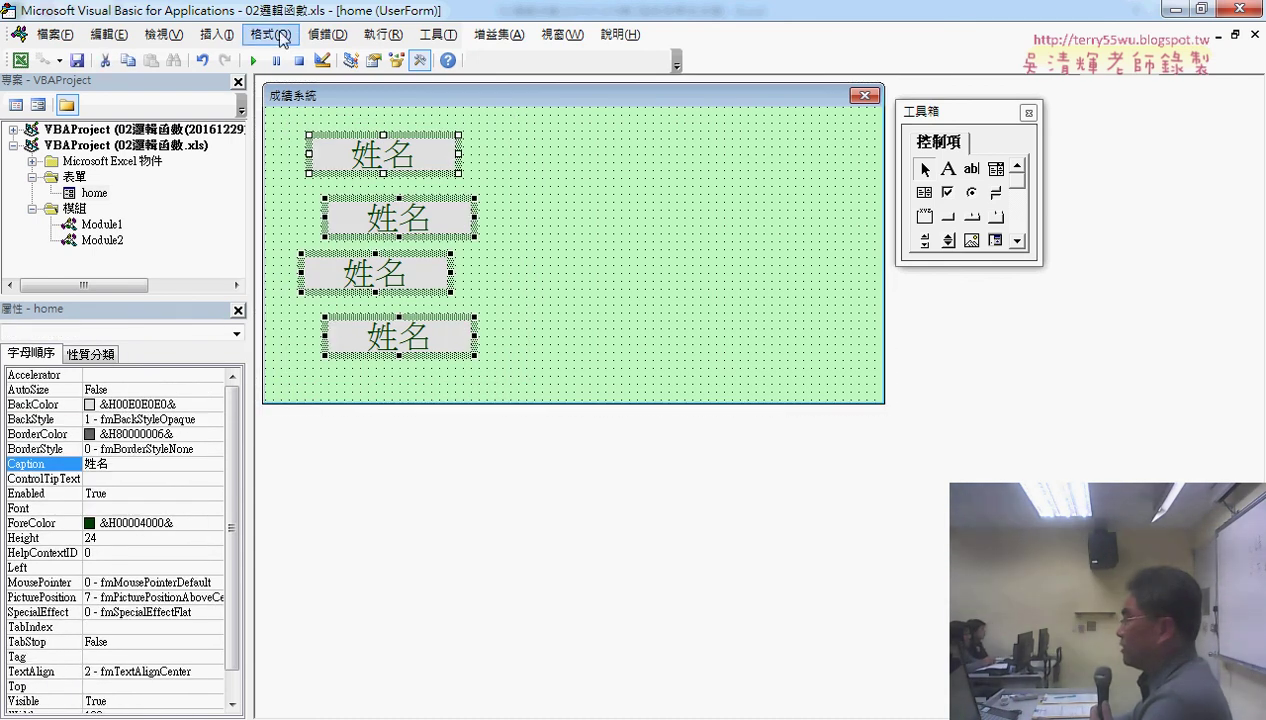
Reselect the four 姓名 labels and align them with Format > Align > Lefts
left_click(270, 34)
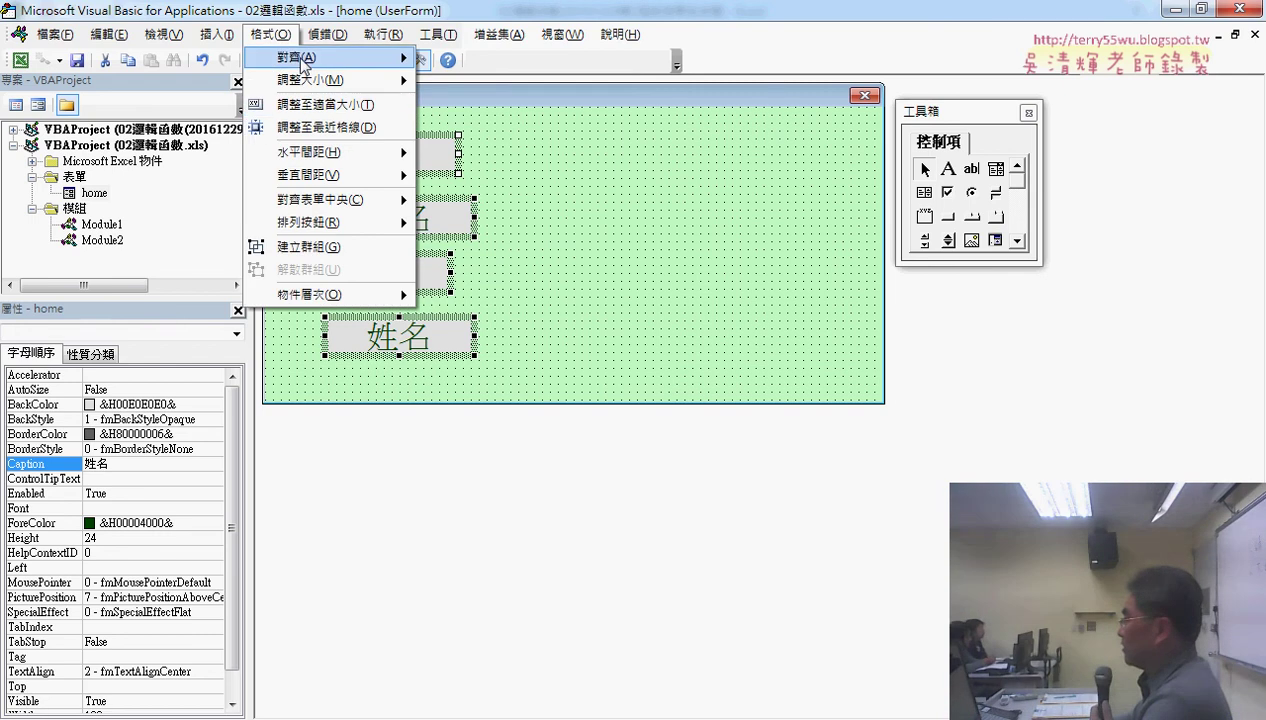
mouse_move(303, 65)
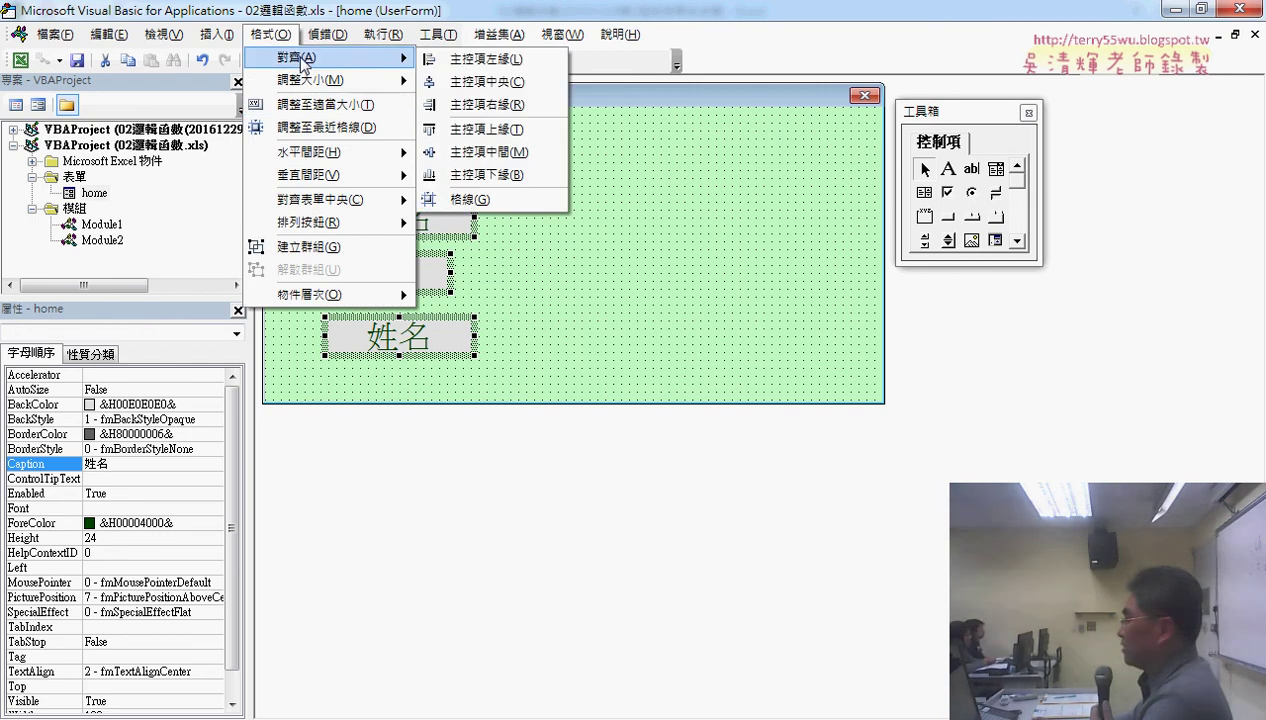
left_click(557, 18)
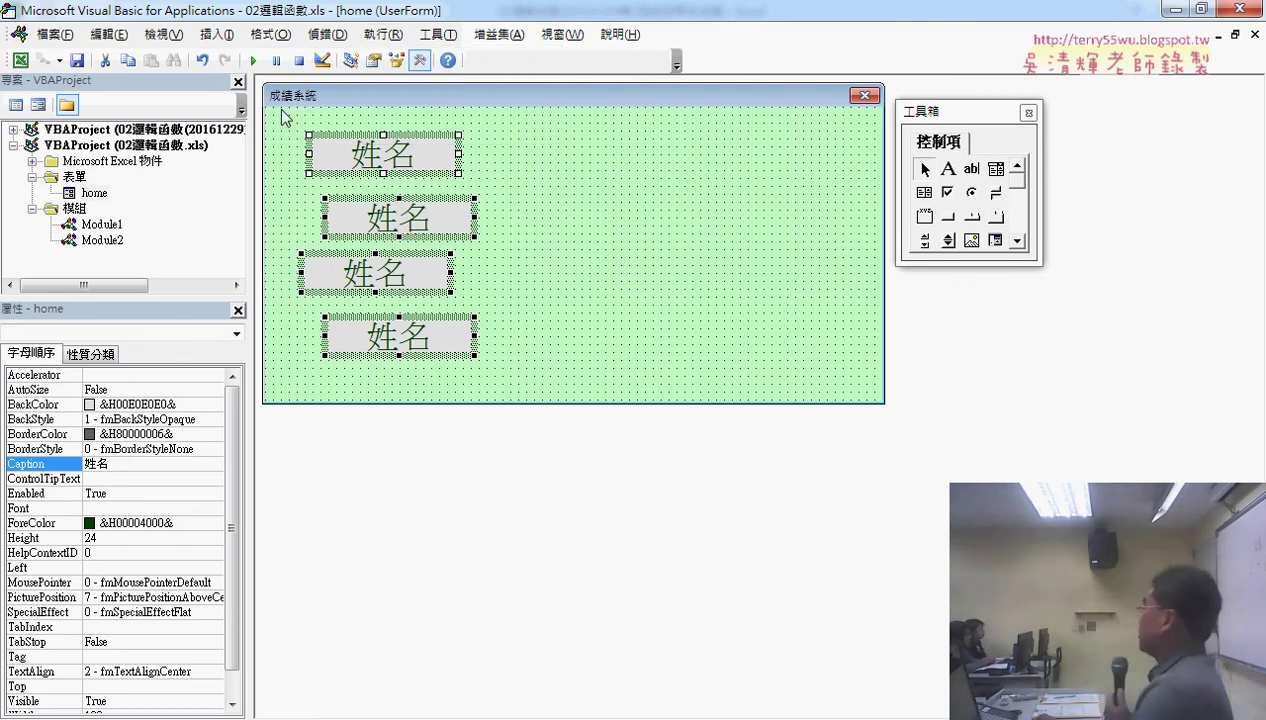
mouse_move(281, 110)
left_mouse_down()
mouse_move(455, 390)
mouse_move(313, 136)
mouse_move(347, 149)
left_mouse_up()
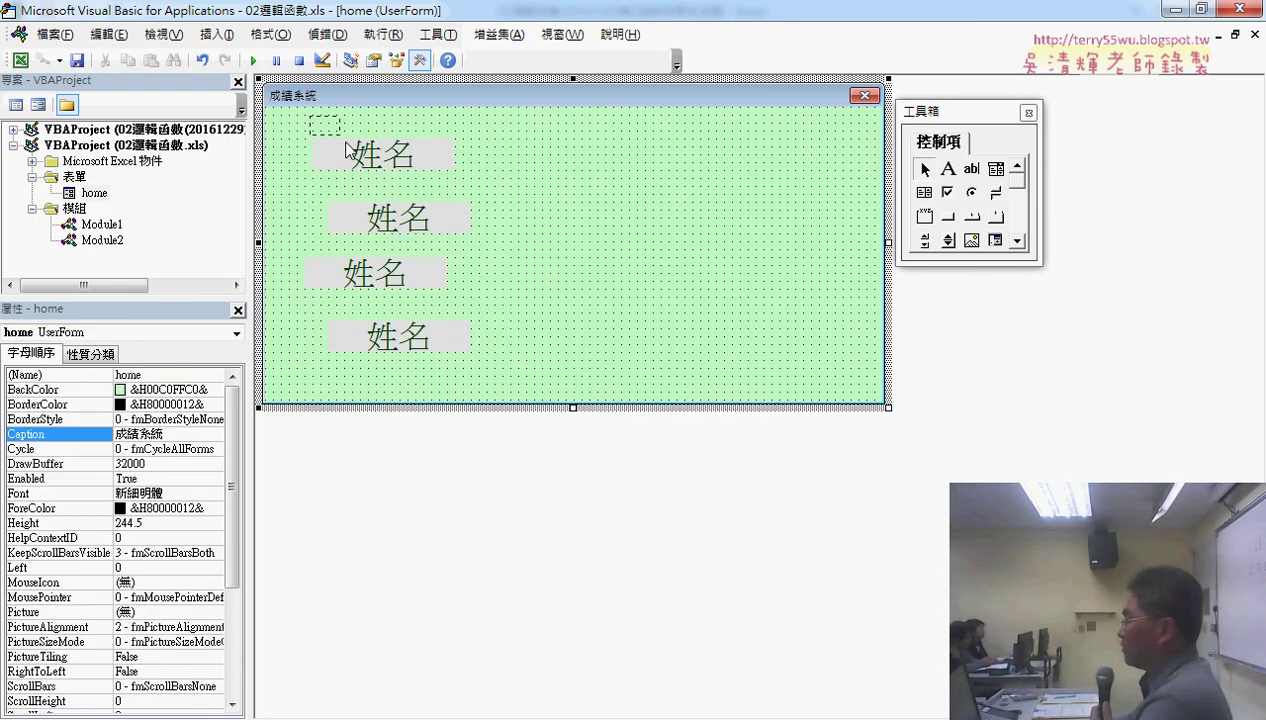
left_click_drag(422, 388, 440, 366)
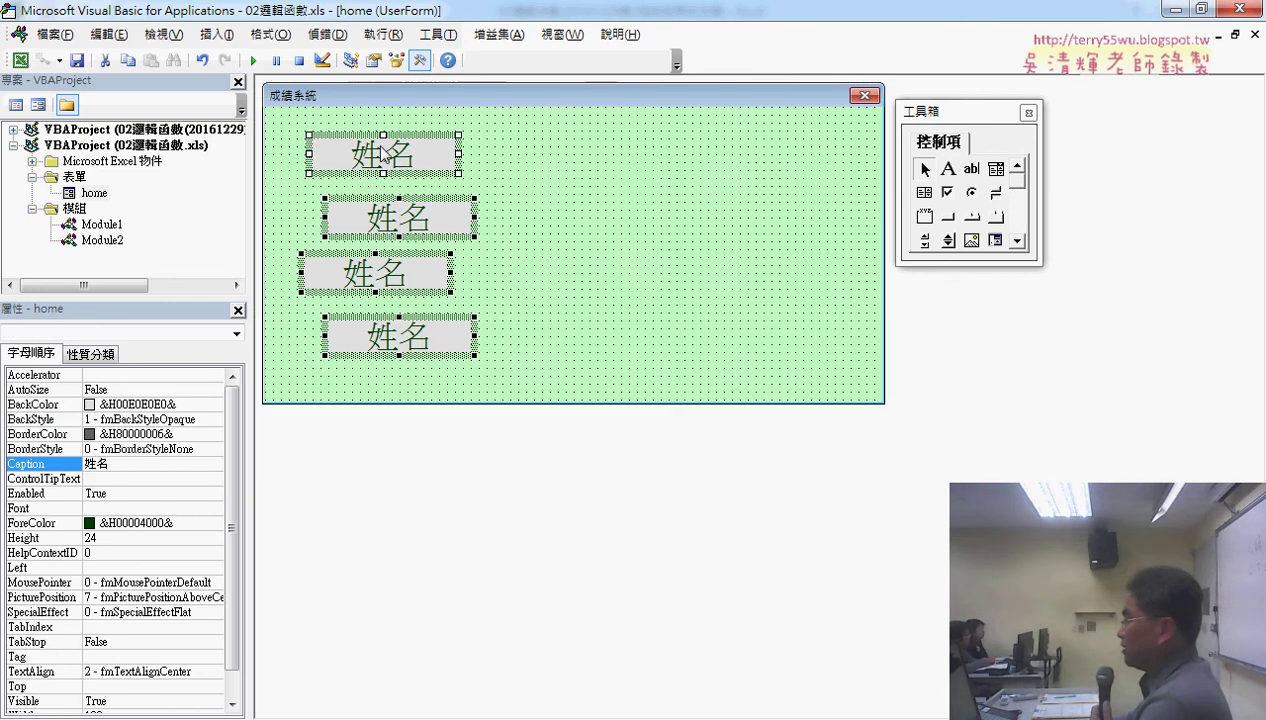
left_click(270, 34)
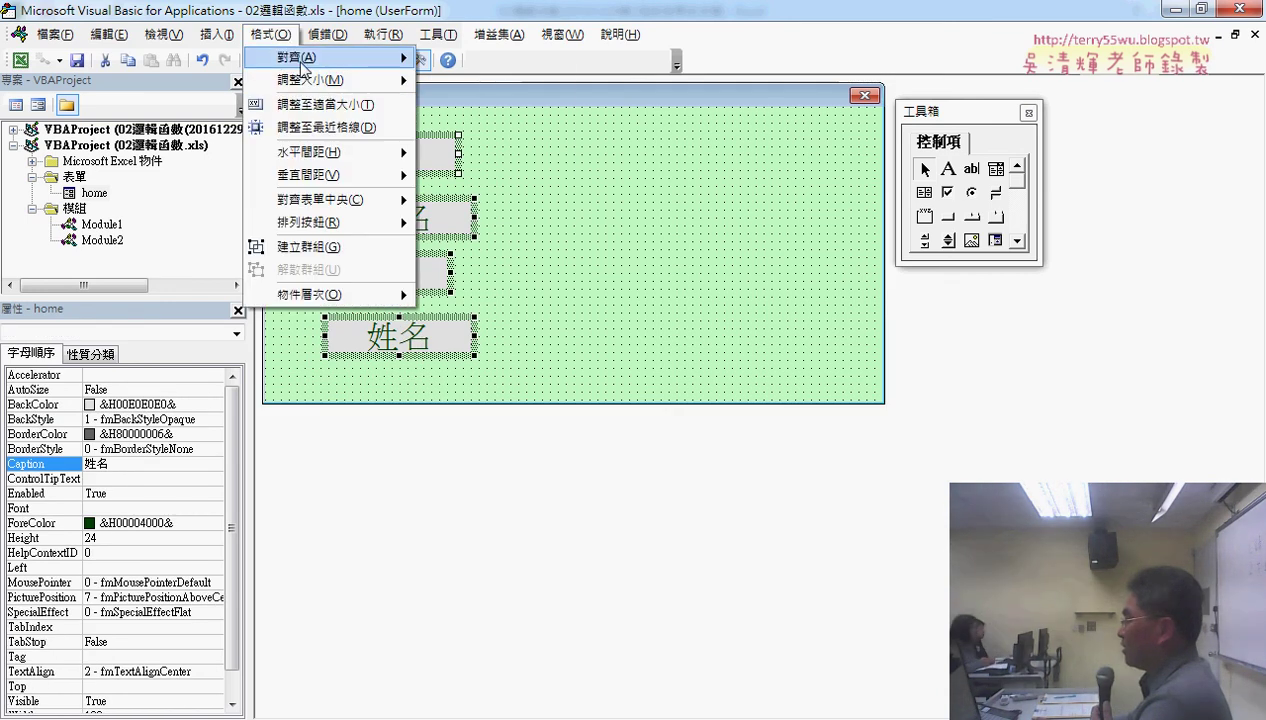
mouse_move(304, 66)
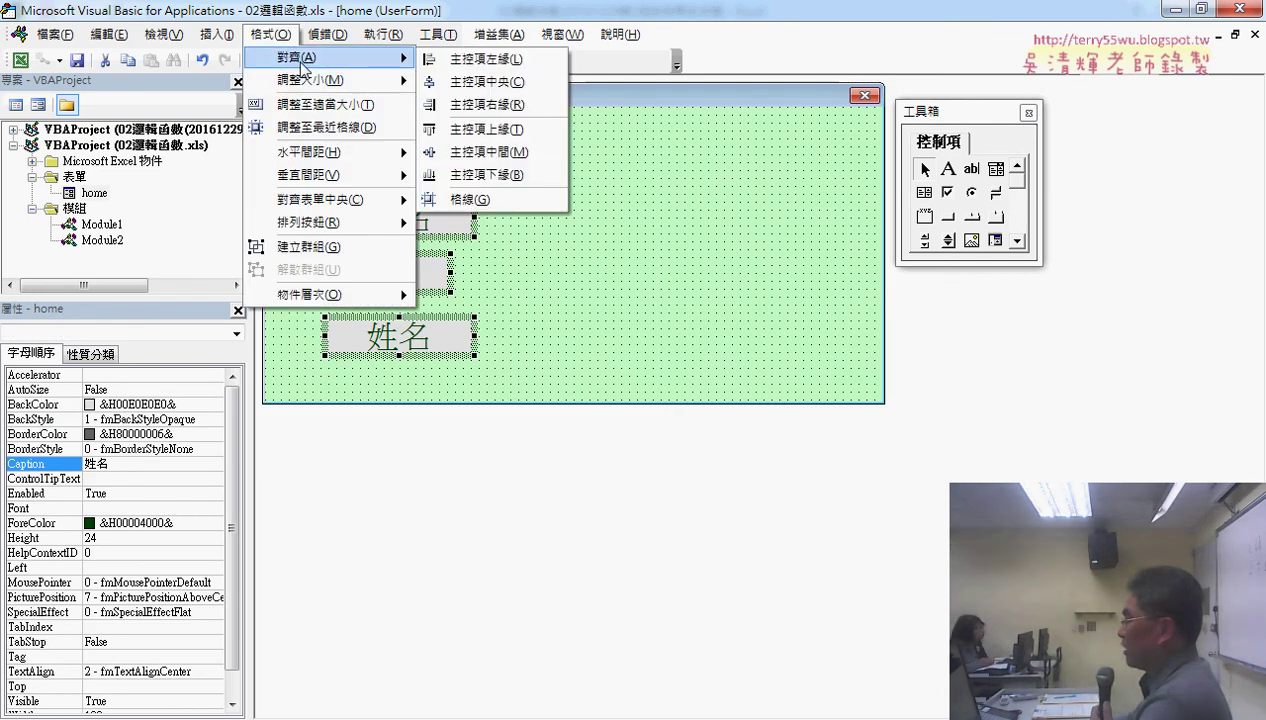
left_click(470, 60)
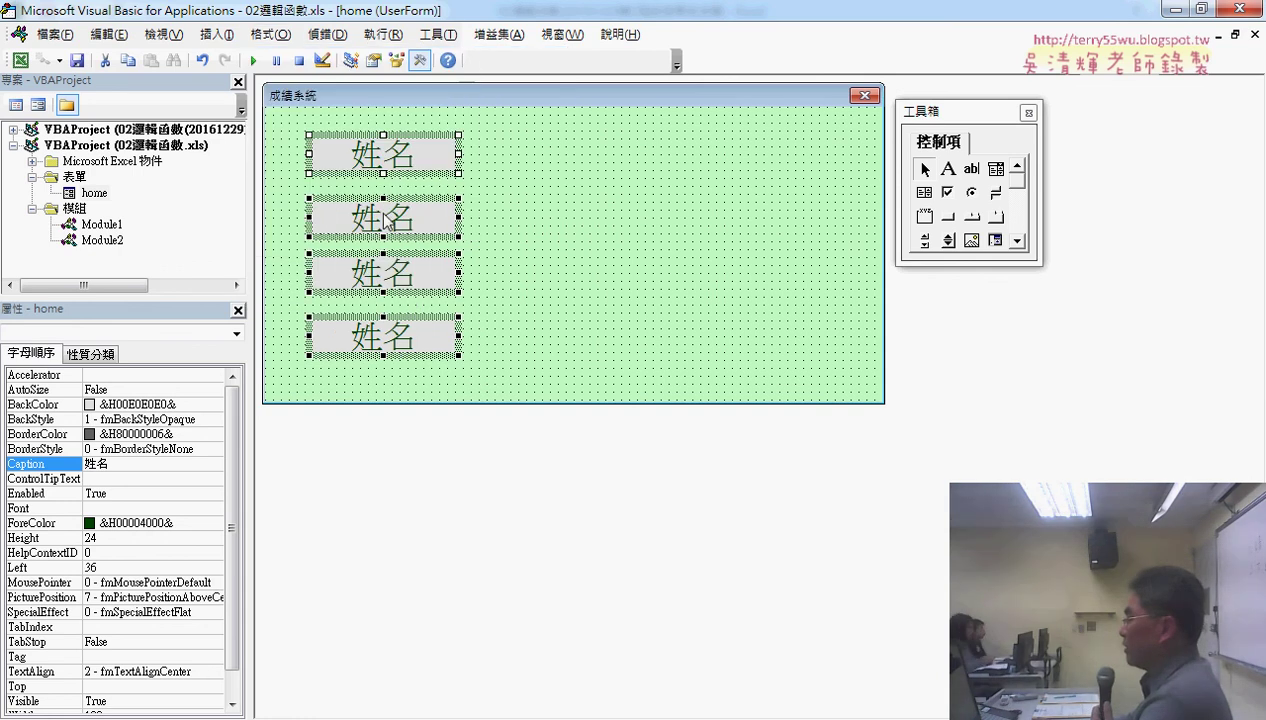
Make the labels' vertical spacing equal and make them the same size in both dimensions
left_click(270, 34)
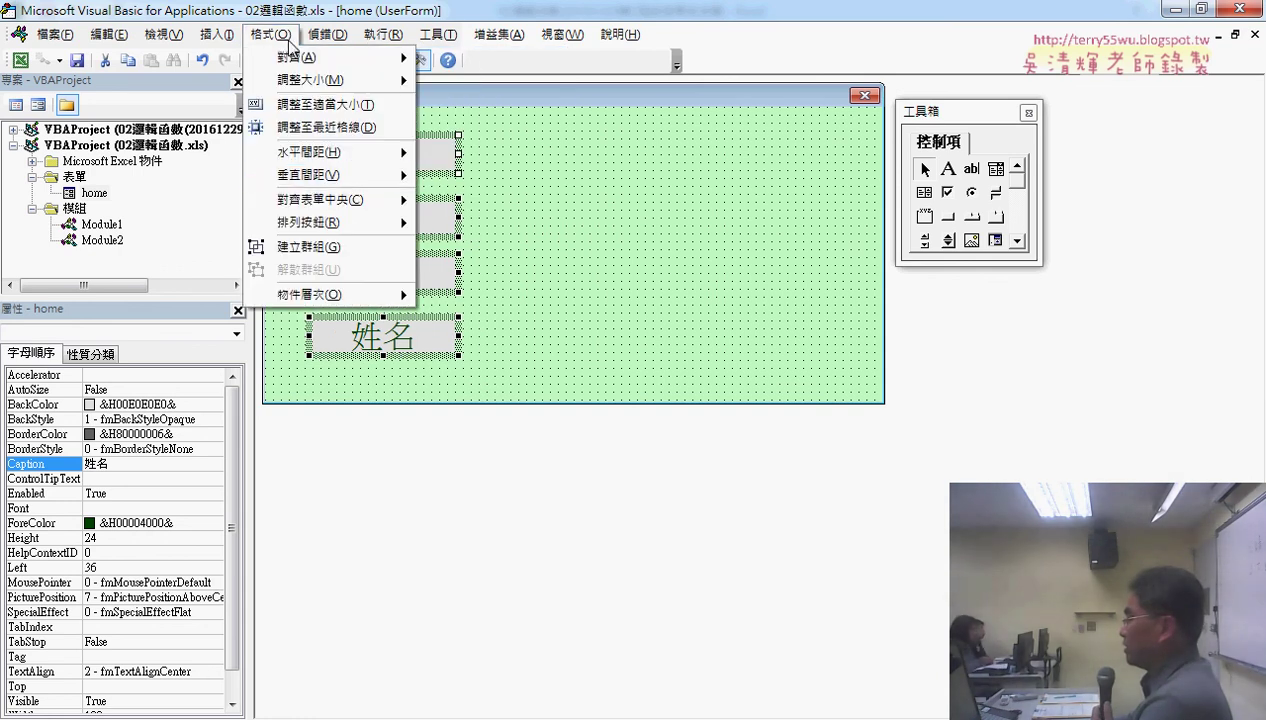
mouse_move(312, 187)
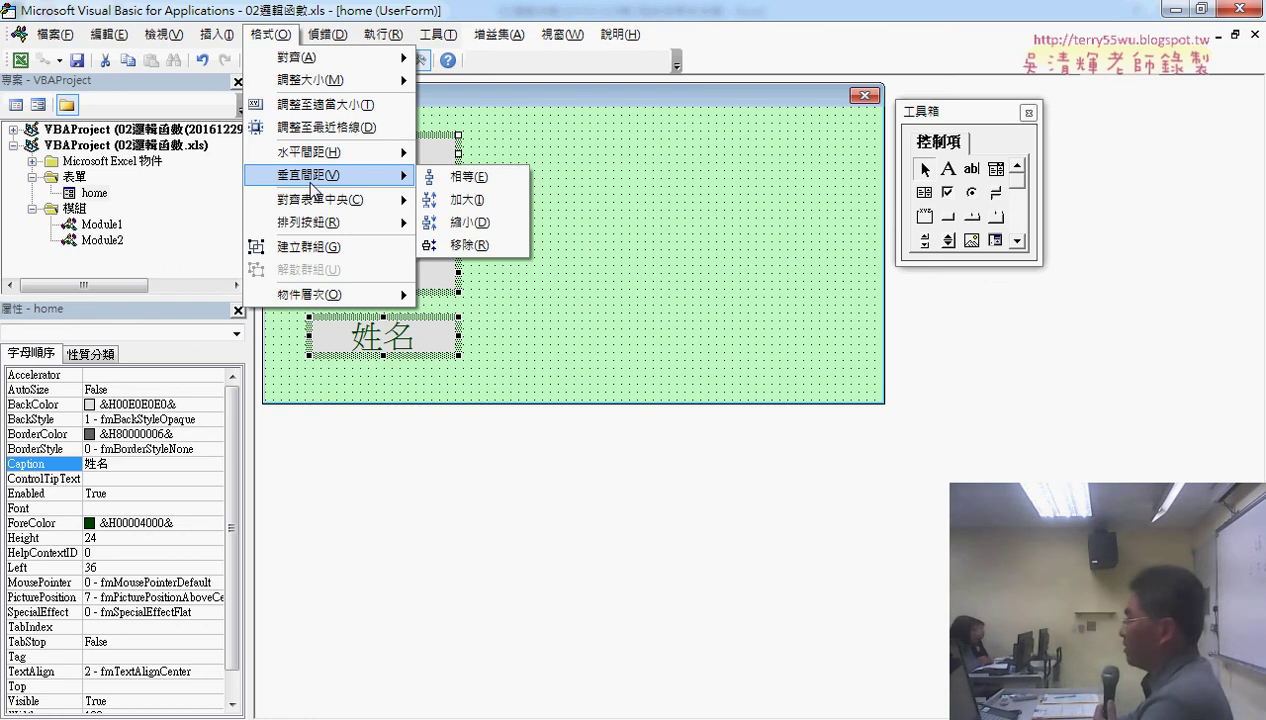
left_click(465, 180)
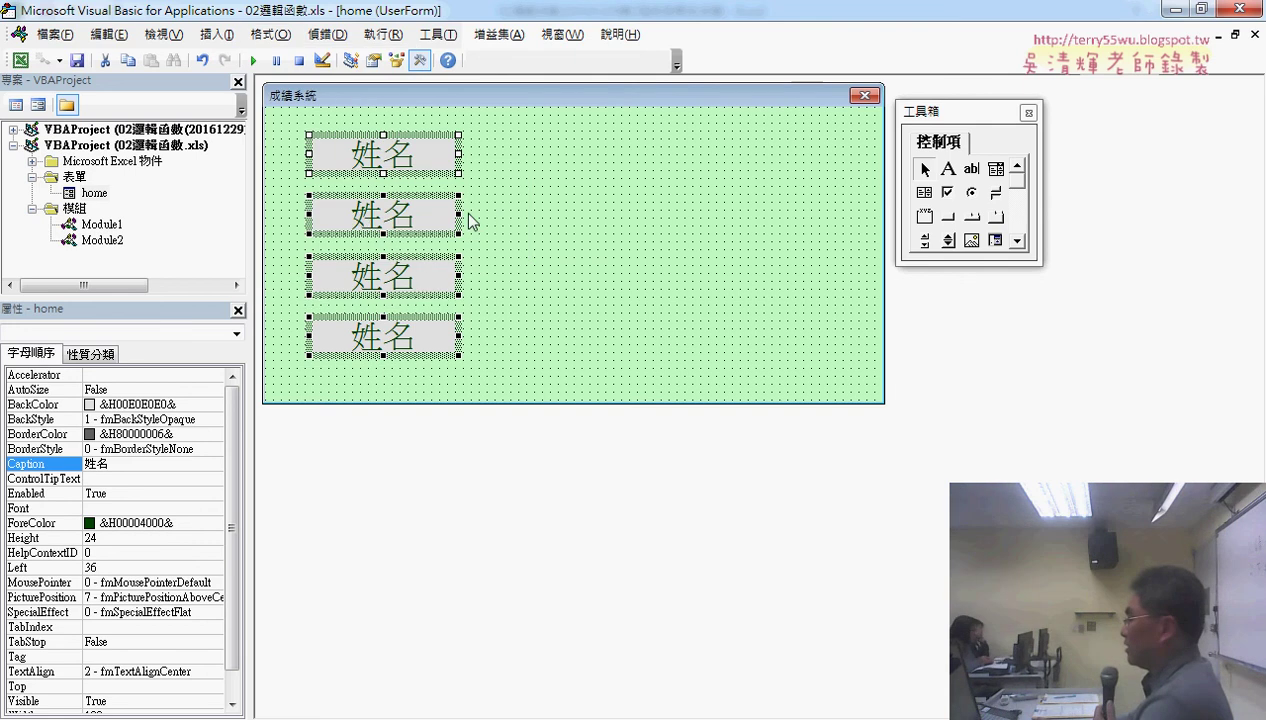
left_click(270, 34)
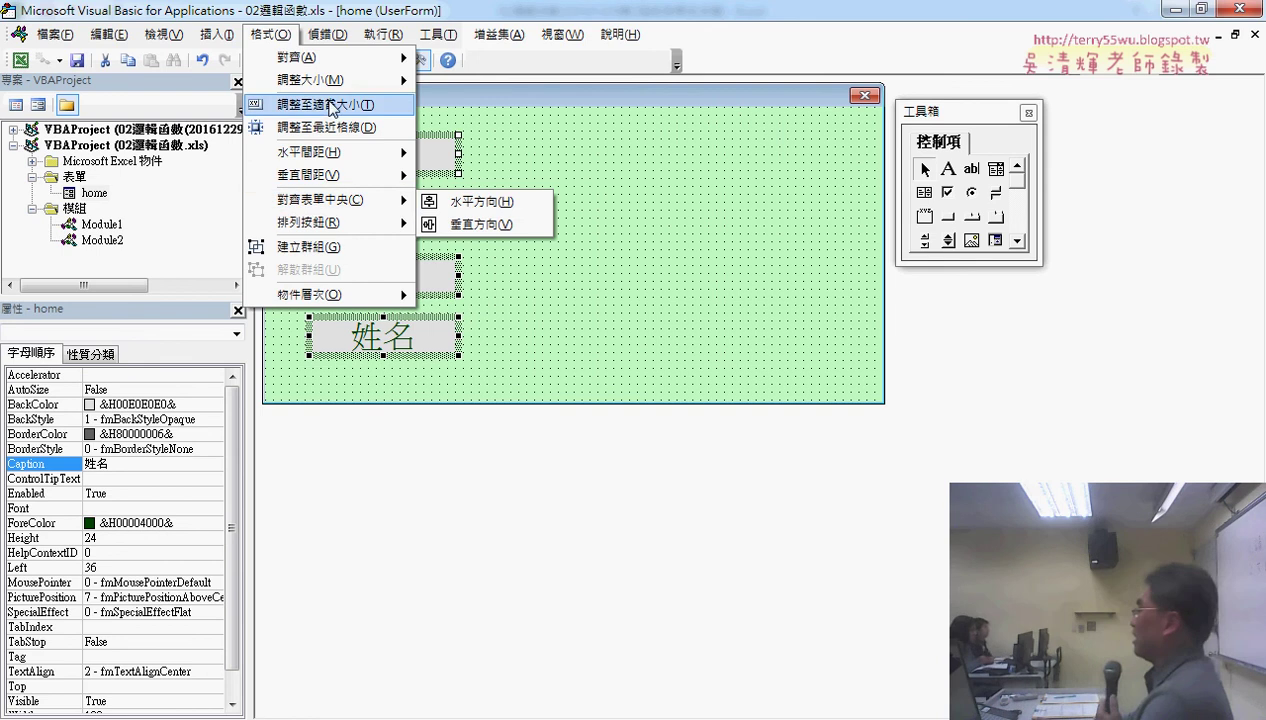
mouse_move(337, 86)
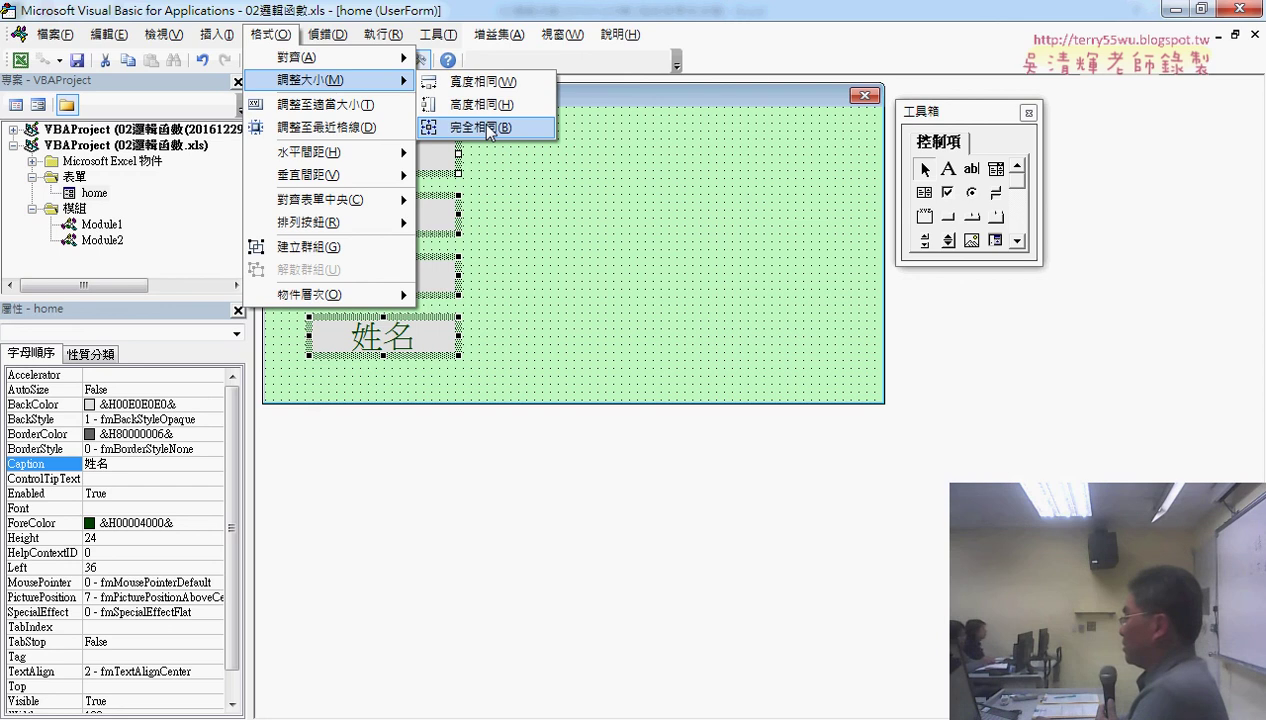
left_click(760, 58)
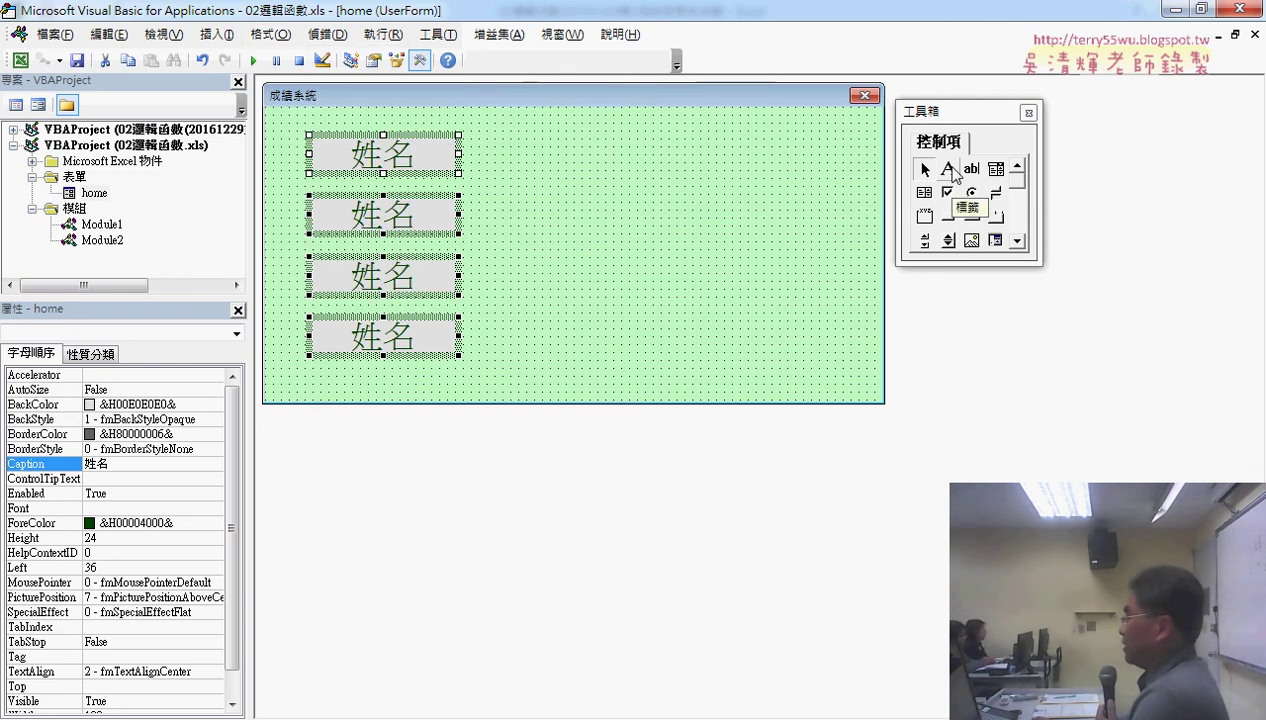
Draw a text box beside the first label and copy it into the other three rows
left_click(970, 172)
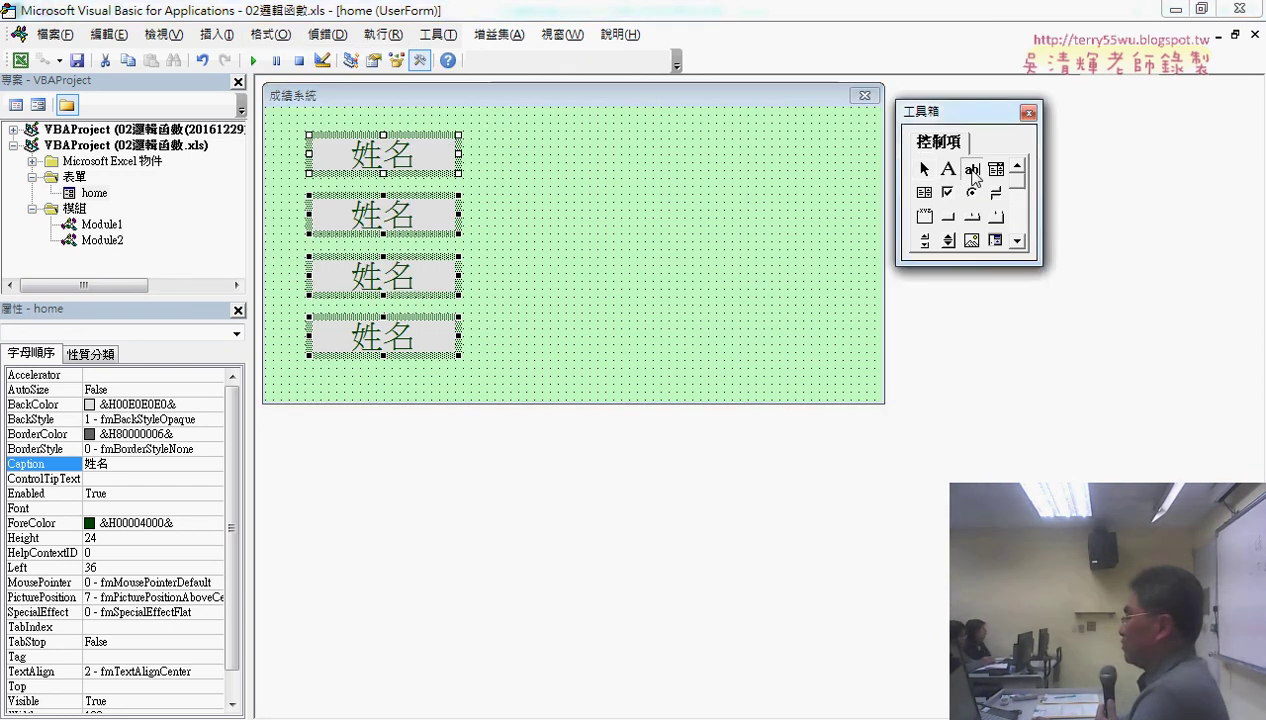
left_click_drag(483, 132, 658, 172)
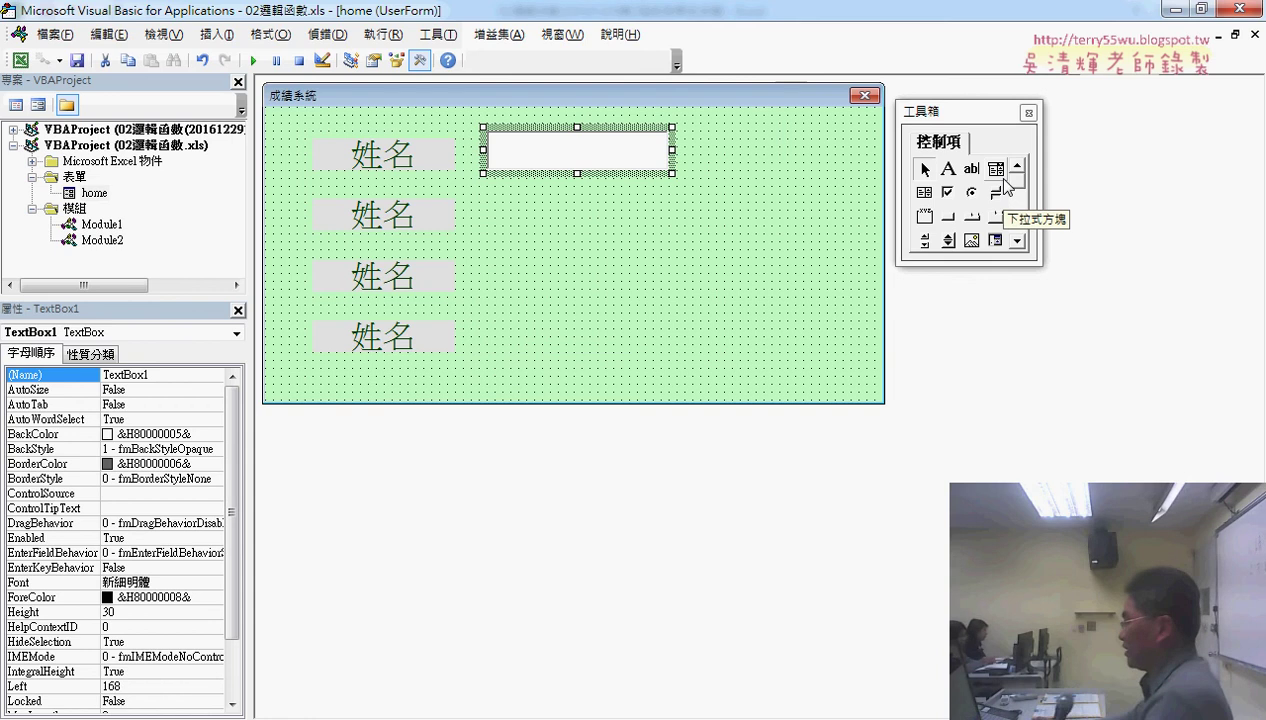
key("Tab")
key("Tab")
left_click_drag(638, 158, 642, 222)
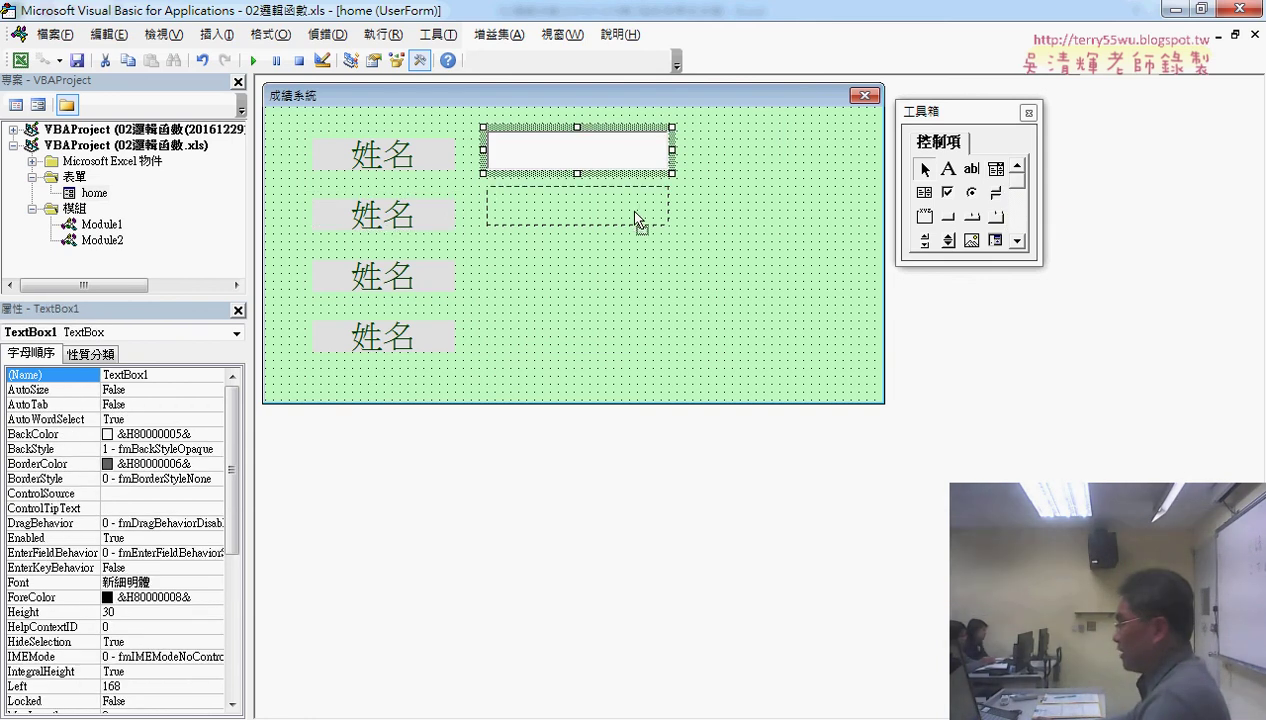
left_click_drag(636, 224, 628, 346)
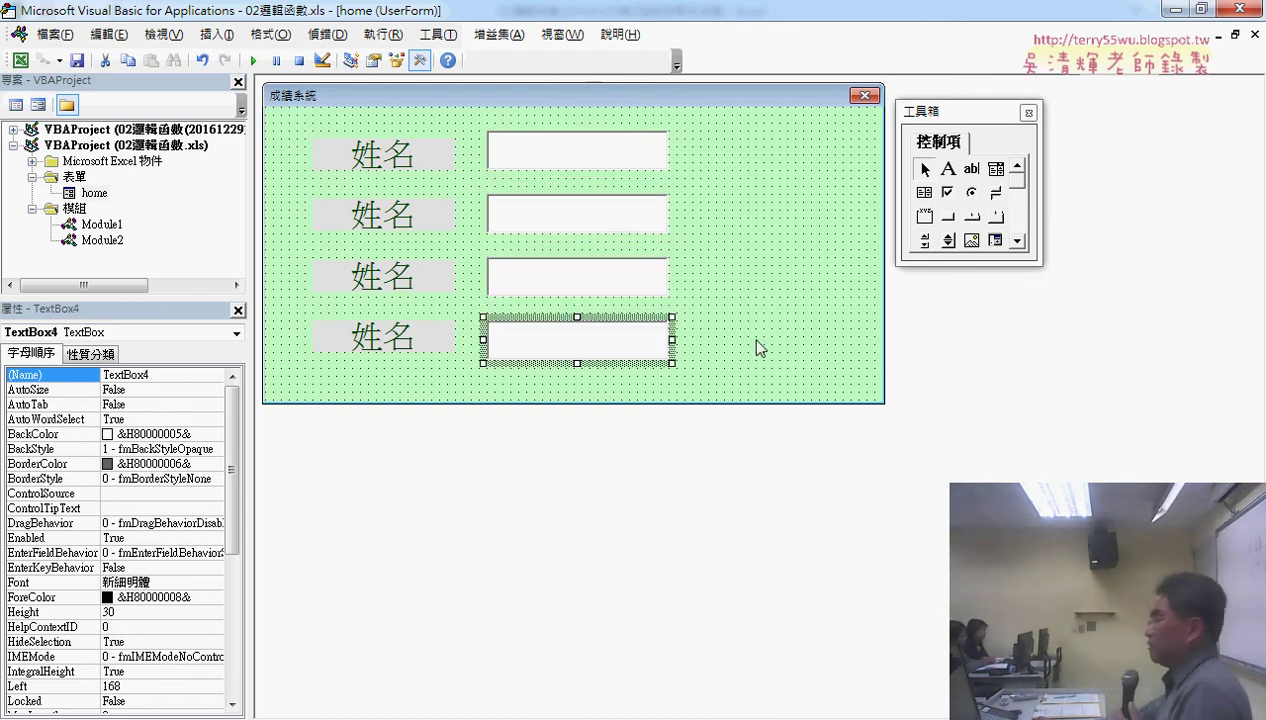
left_click(748, 336)
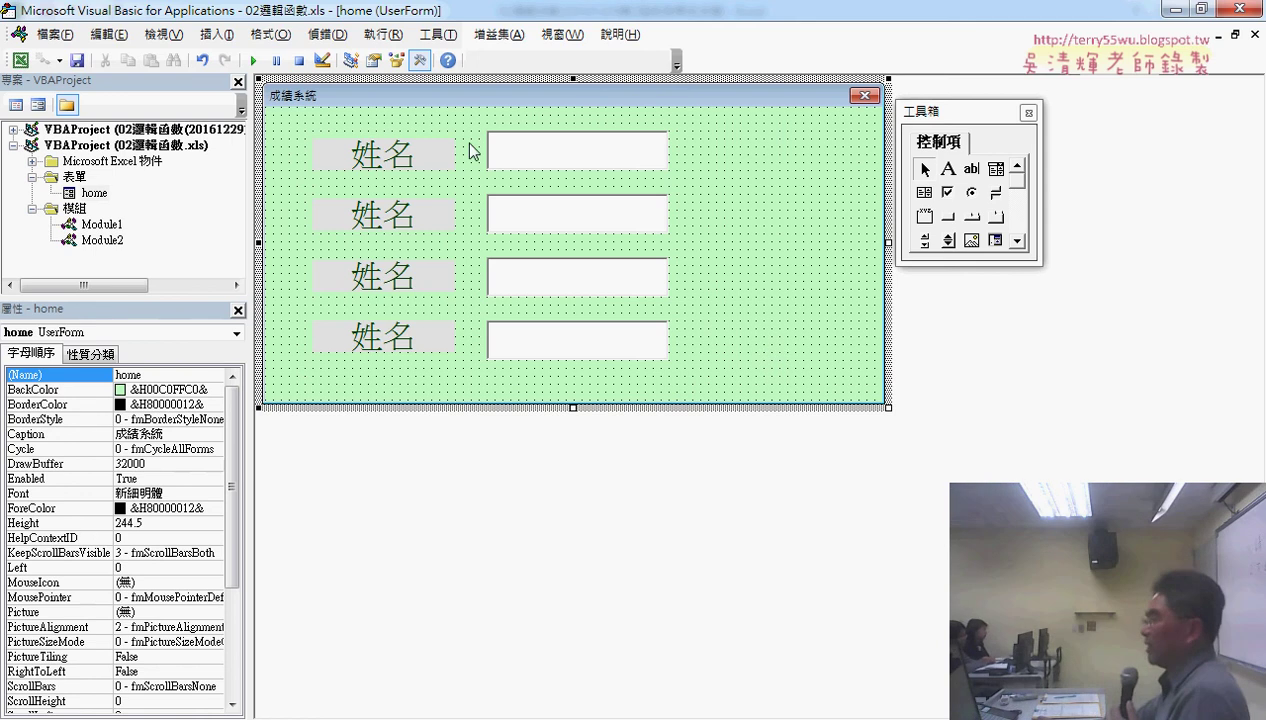
Select all four text boxes and align their left edges with Format > Align > Lefts
left_click_drag(472, 116, 664, 387)
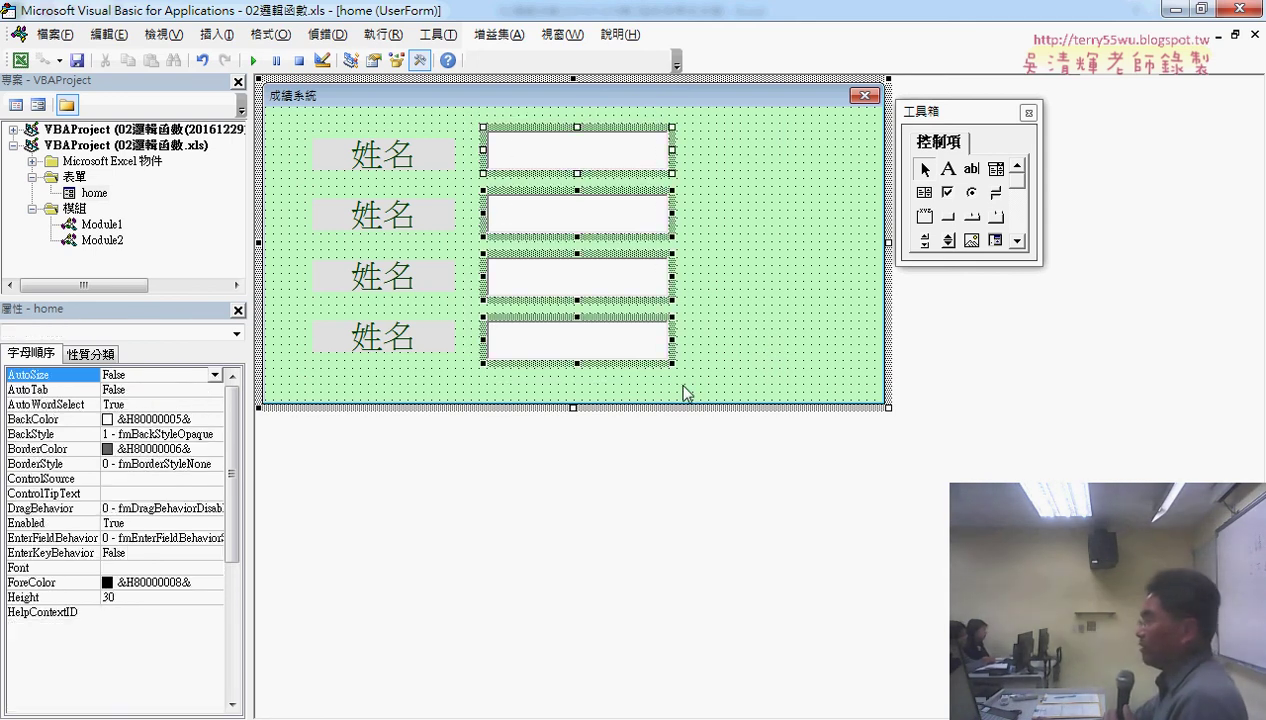
left_click(280, 36)
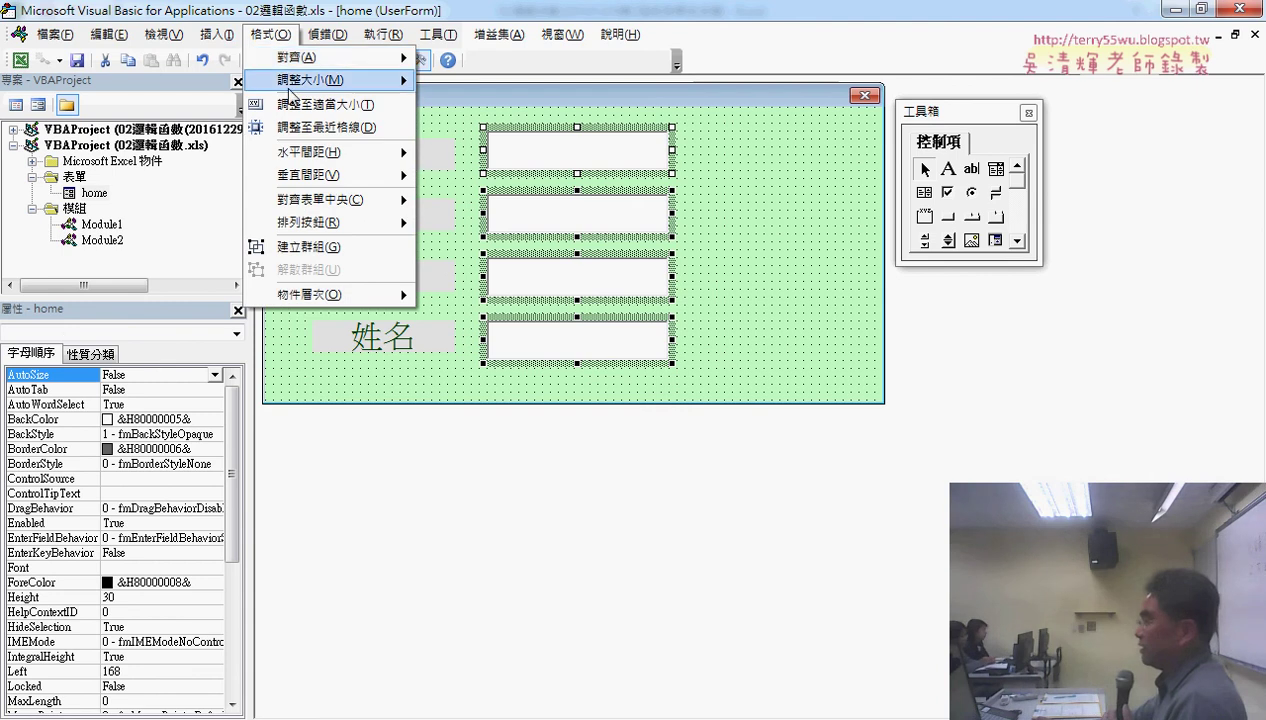
mouse_move(300, 57)
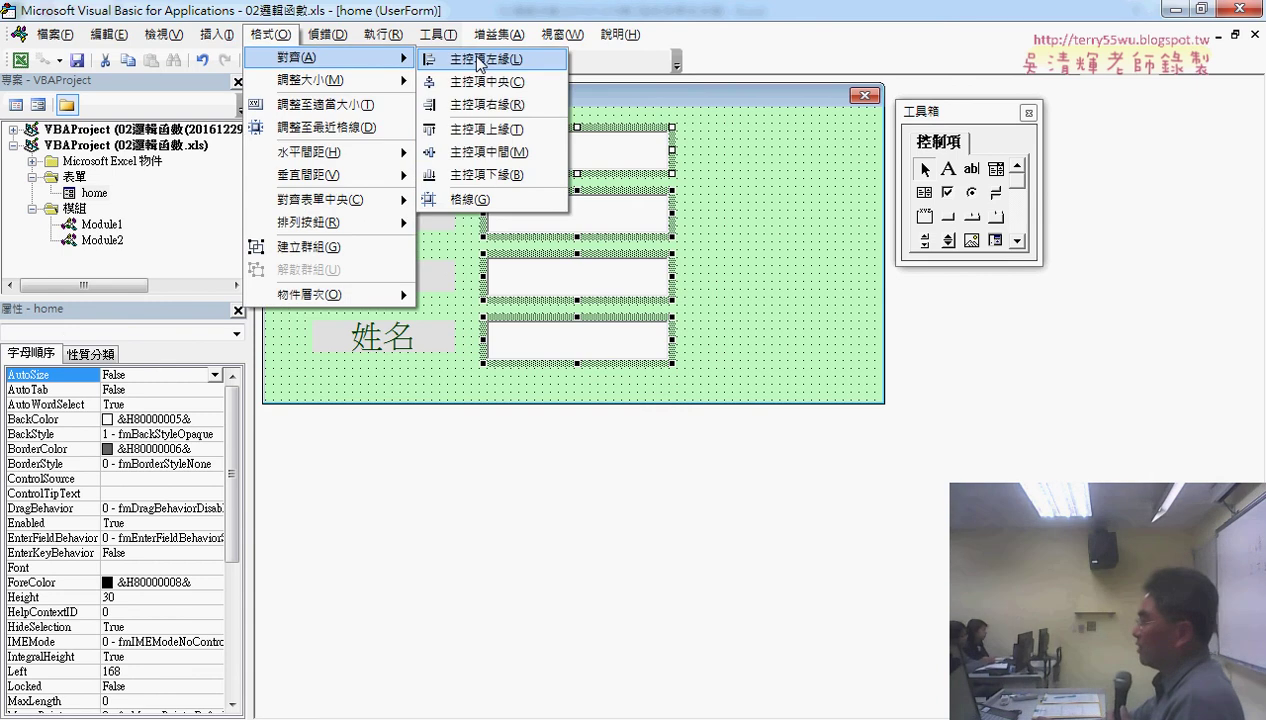
mouse_move(345, 176)
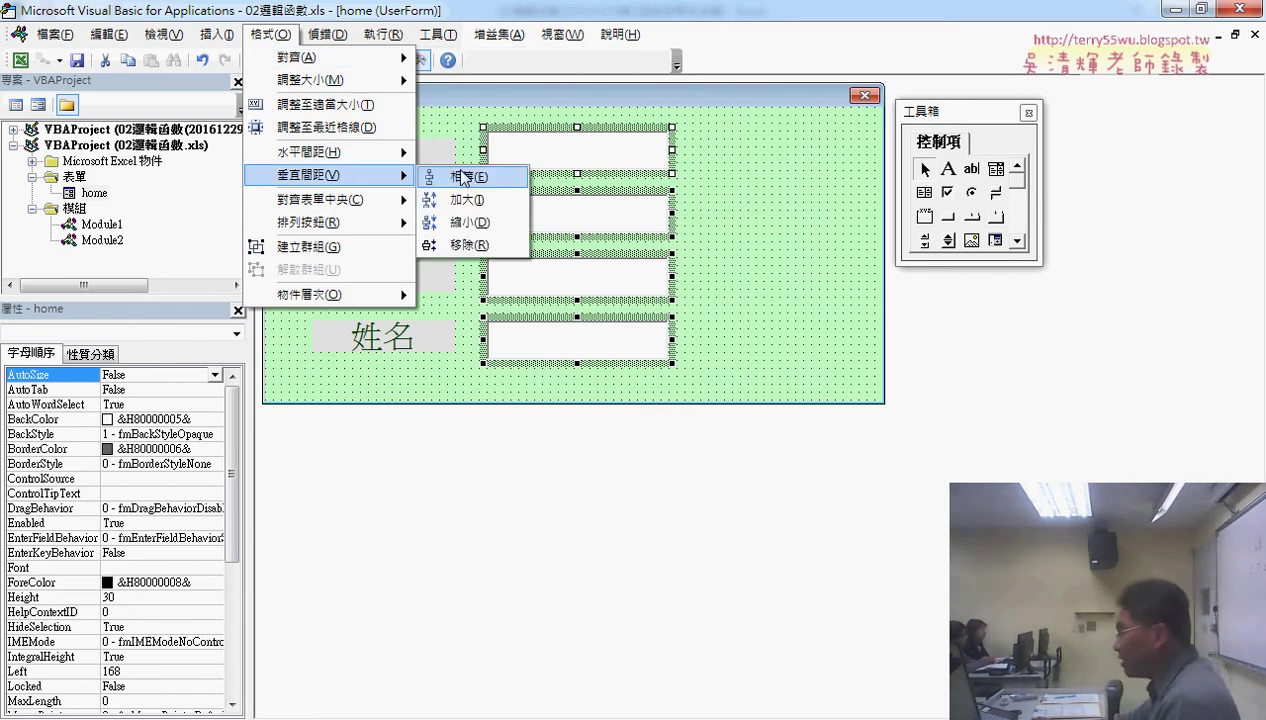
mouse_move(390, 57)
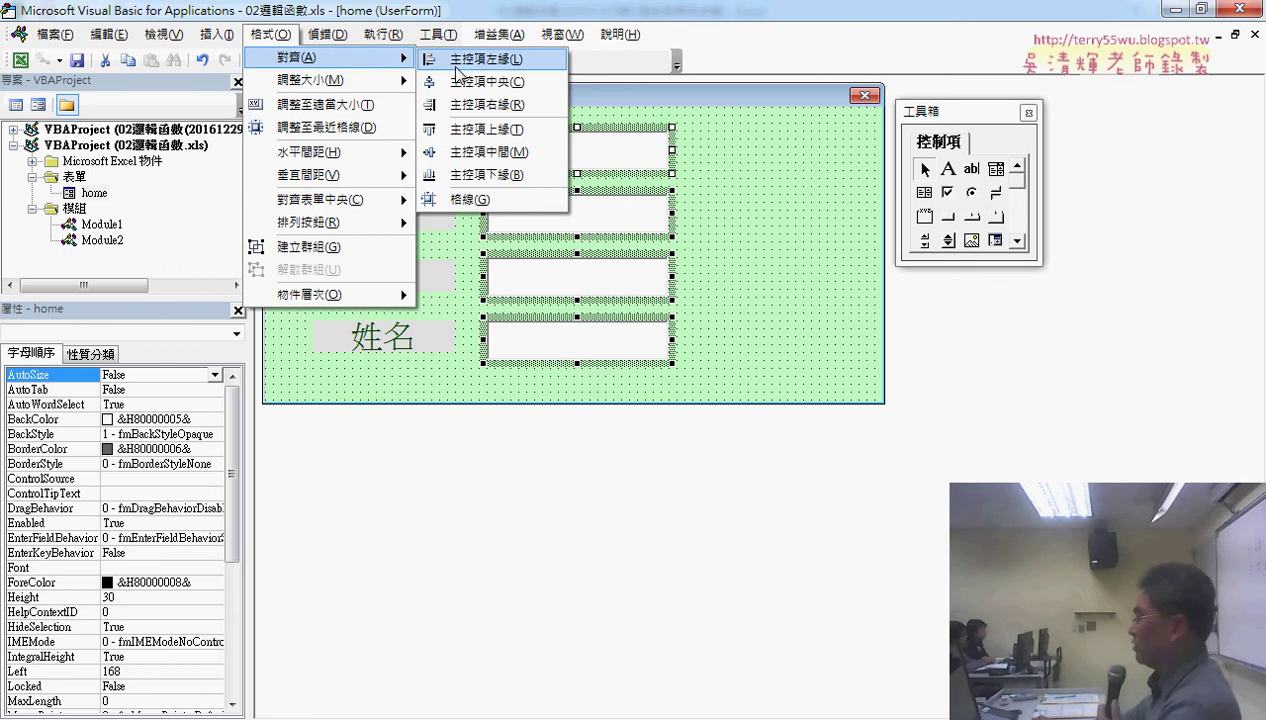
left_click(456, 60)
left_click(751, 237)
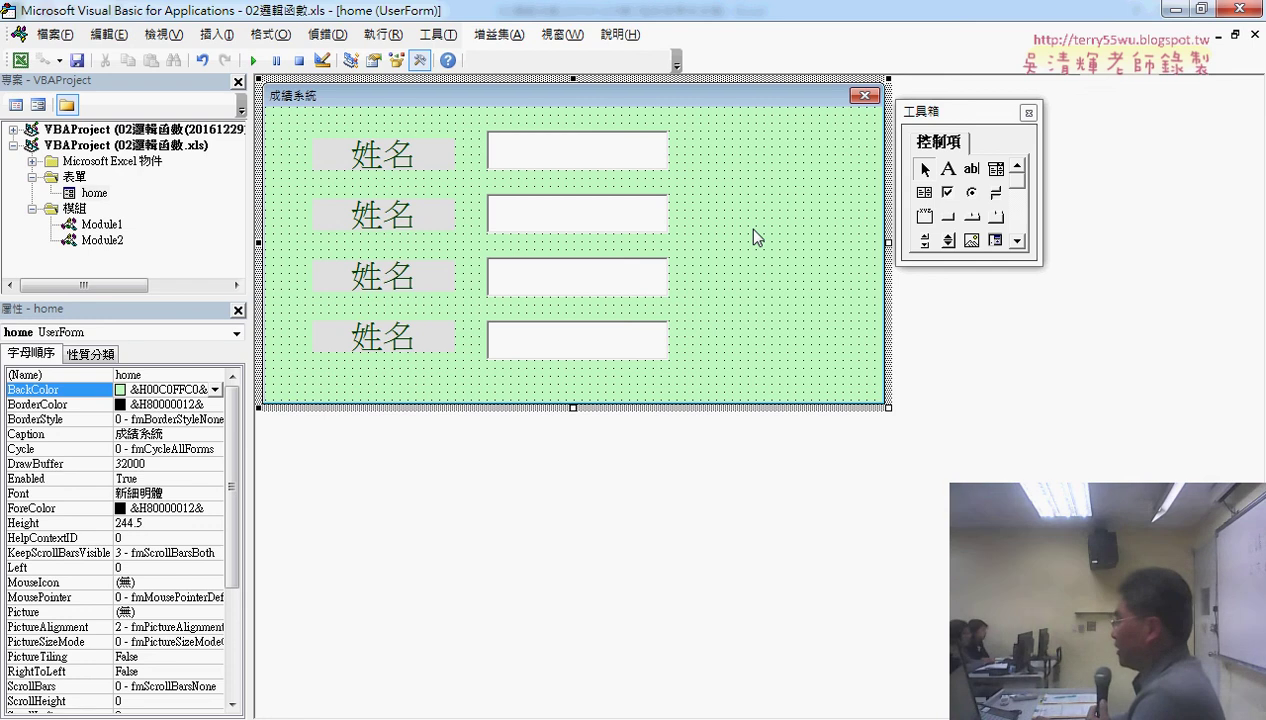
Draw a command button at the form's top right captioned 確定
left_click(925, 217)
left_click_drag(724, 125, 730, 163)
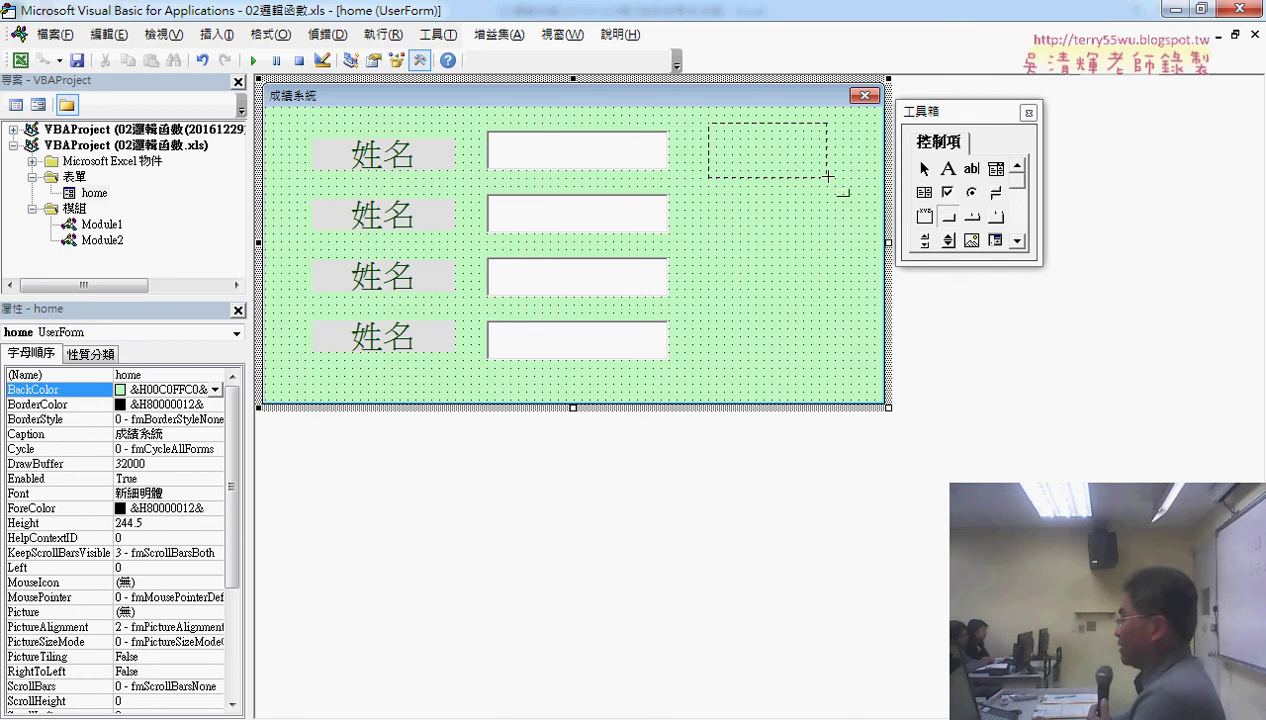
left_click_drag(840, 170, 846, 173)
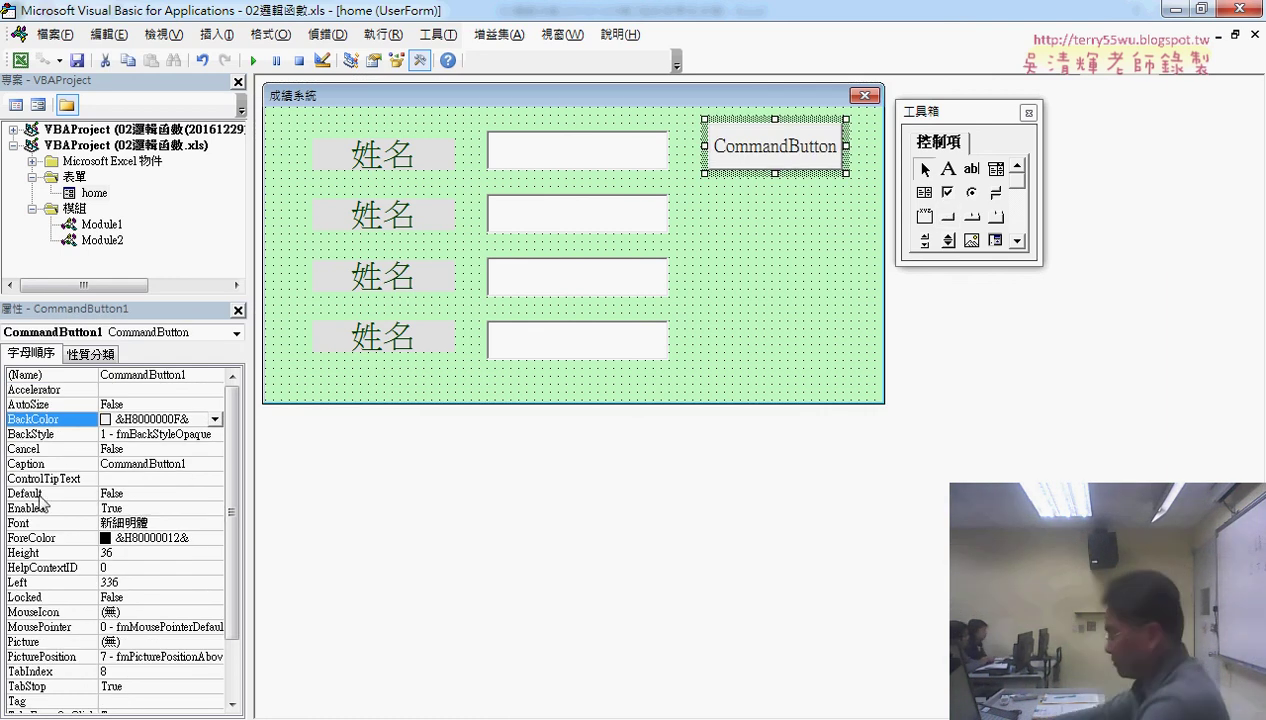
left_click(182, 466)
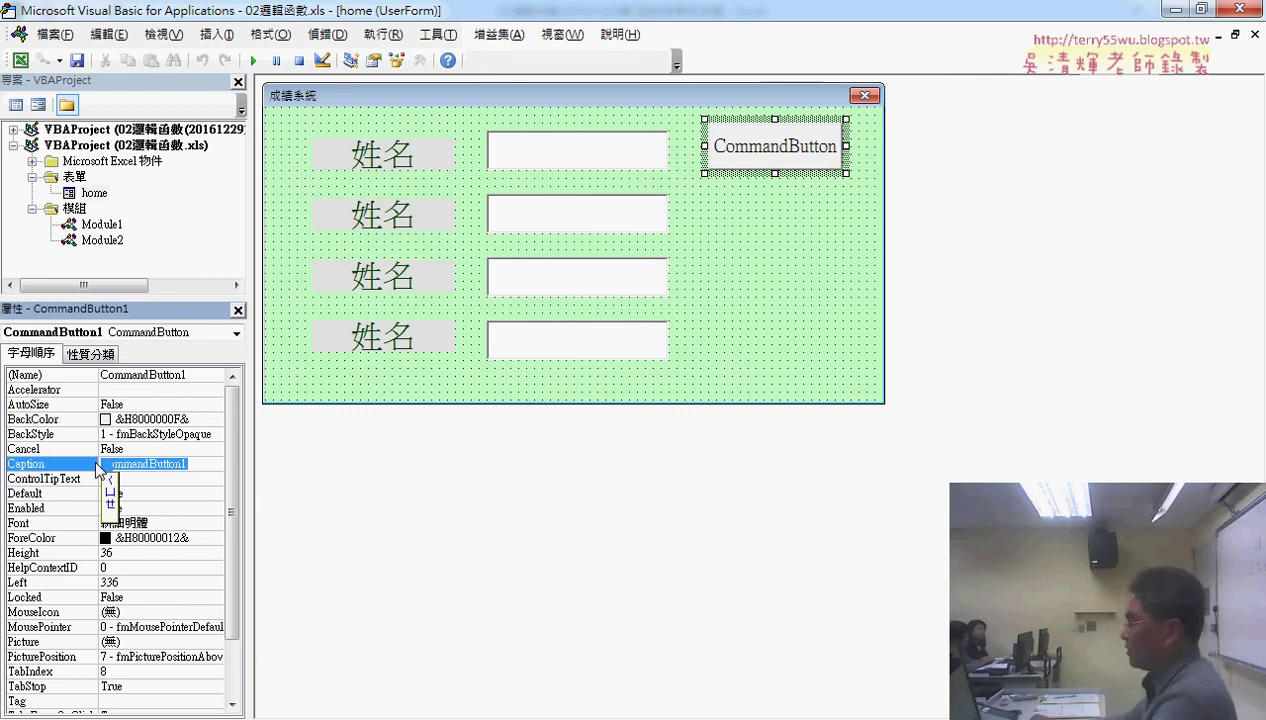
type("2u/4")
key("Return")
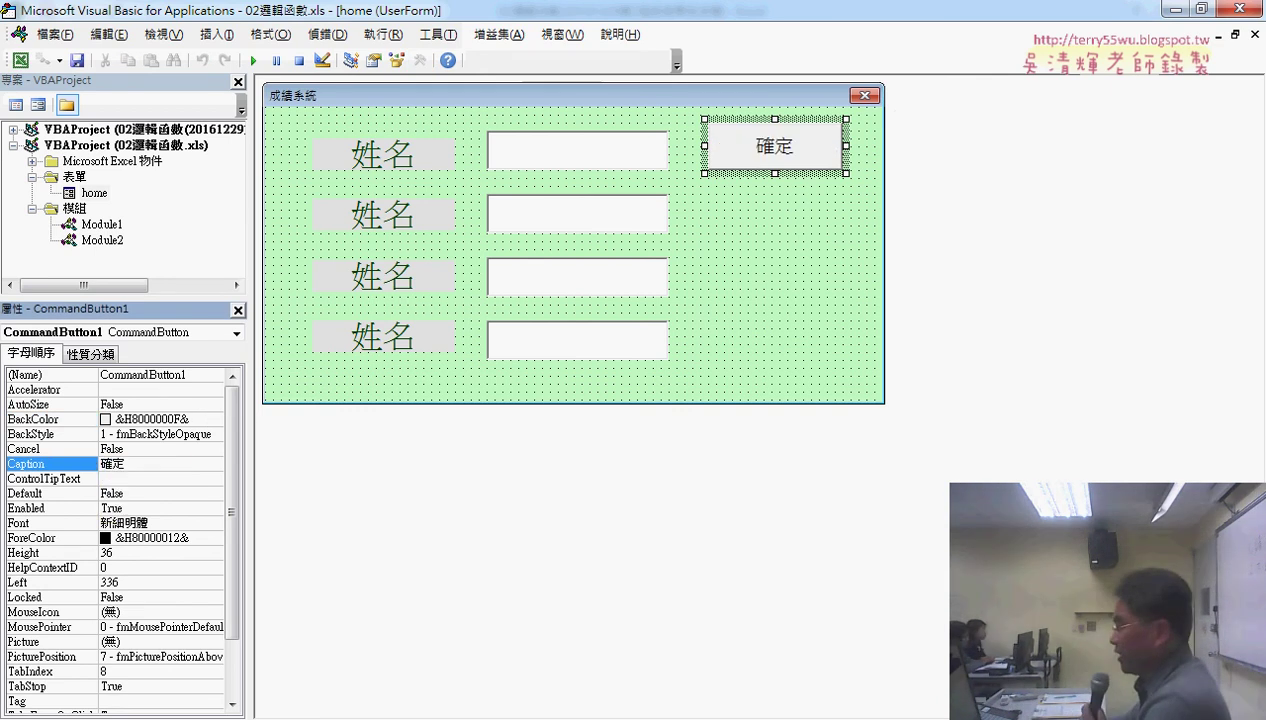
Set the 確定 button's font size to 24
left_click(215, 523)
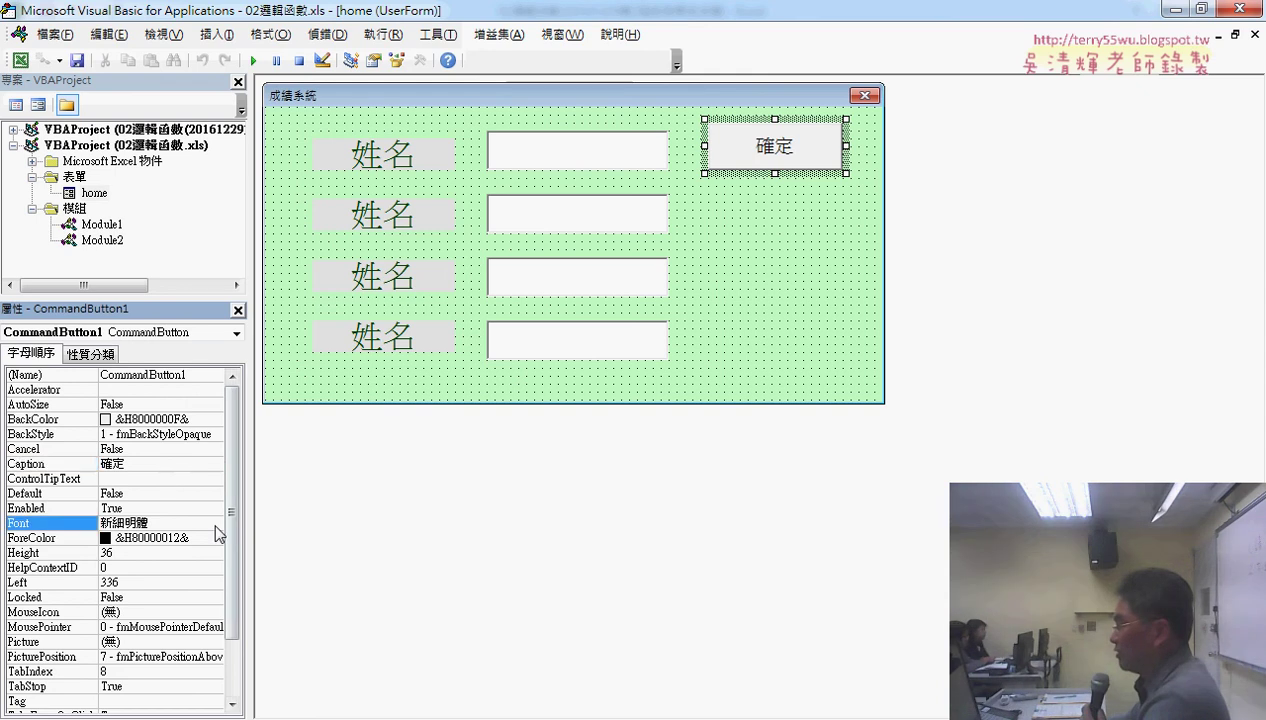
left_click(214, 523)
left_click(314, 212)
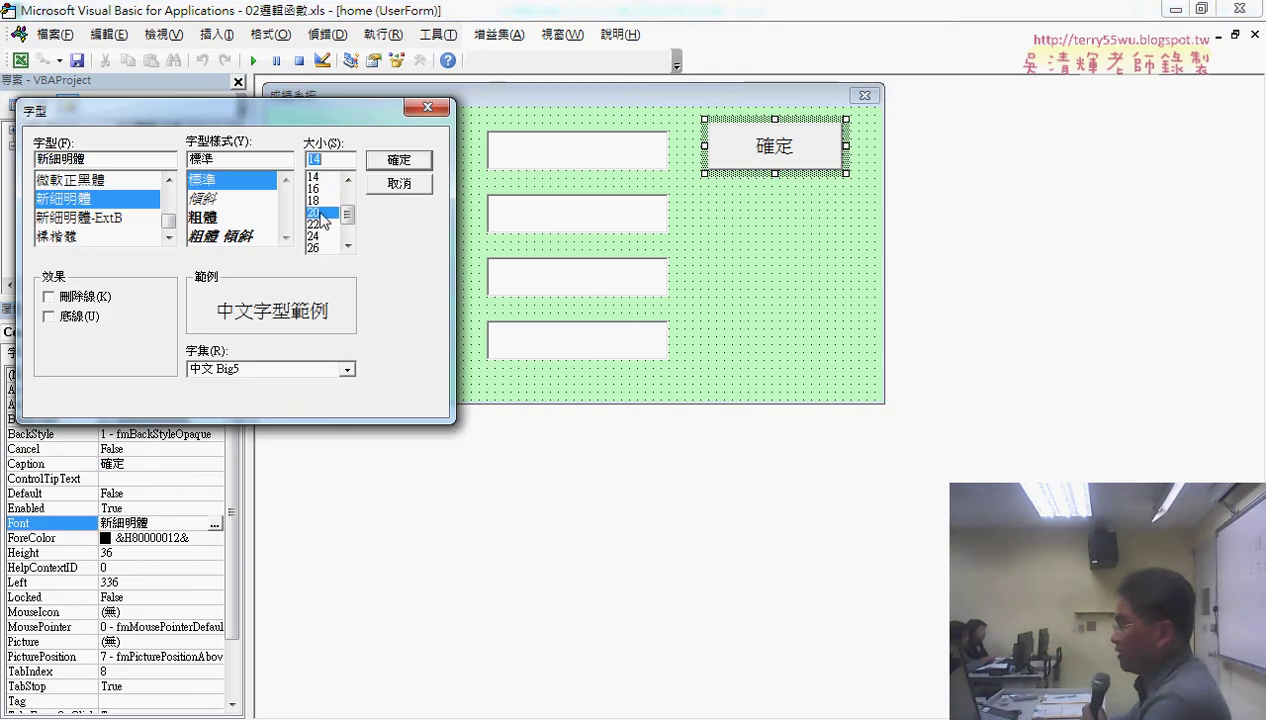
left_click(314, 236)
left_click(397, 160)
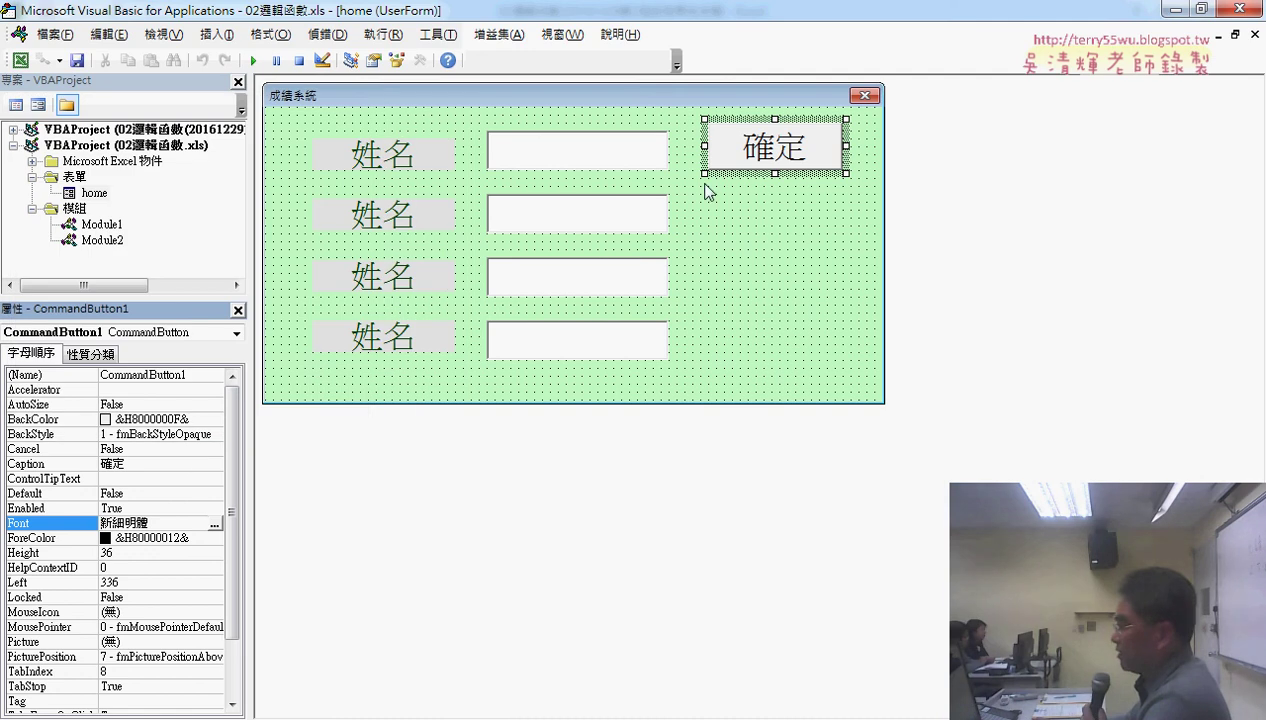
Give the button a light green BackColor and dark green ForeColor
left_click(55, 421)
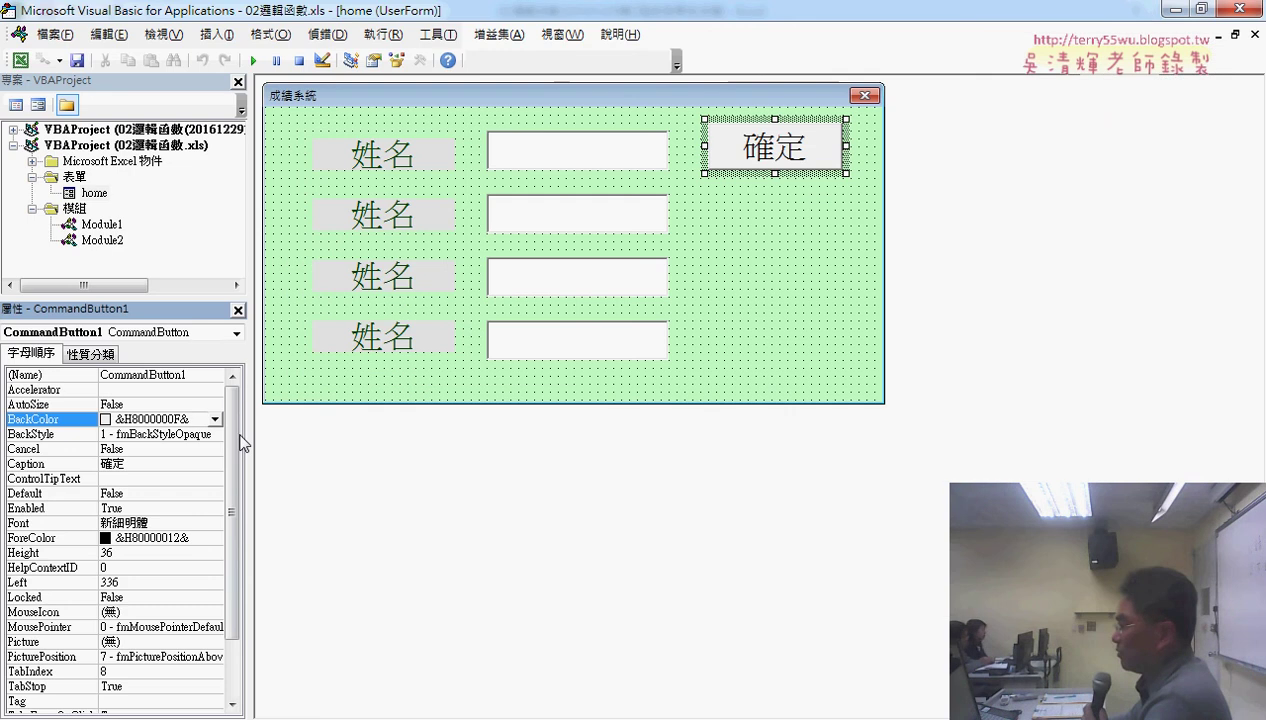
left_click(214, 419)
left_click(85, 440)
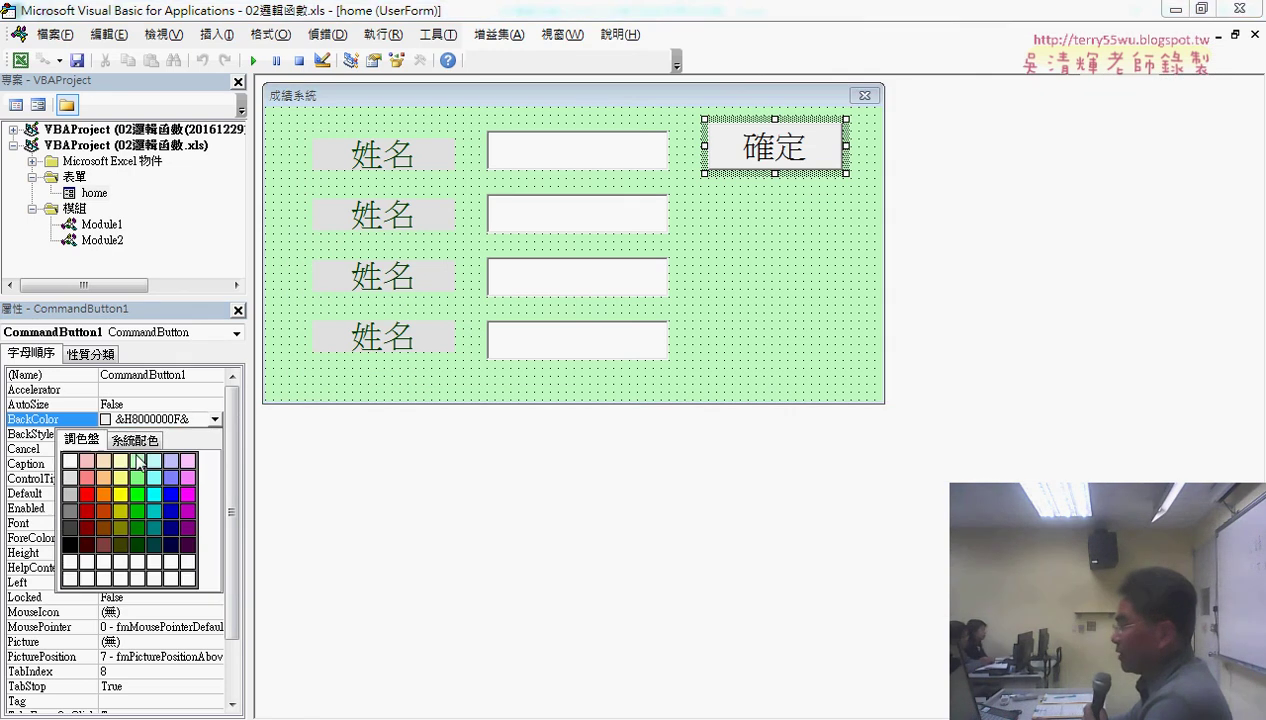
left_click(138, 479)
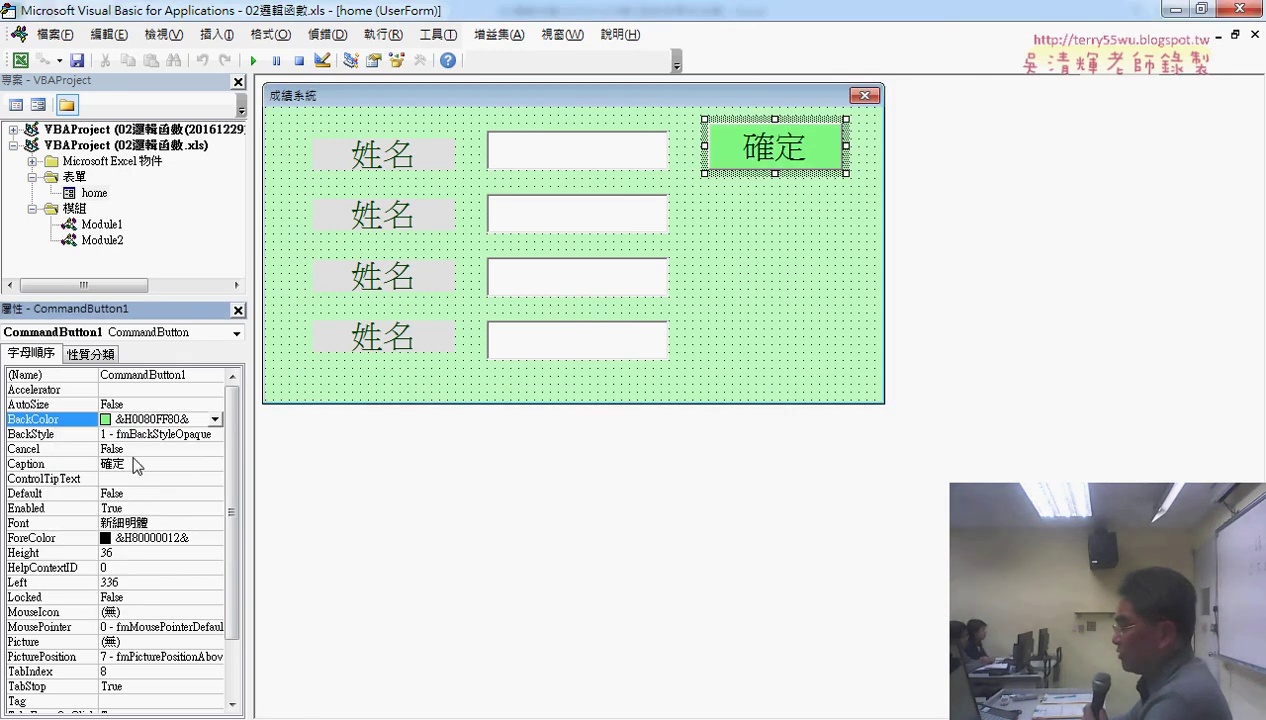
left_click(151, 539)
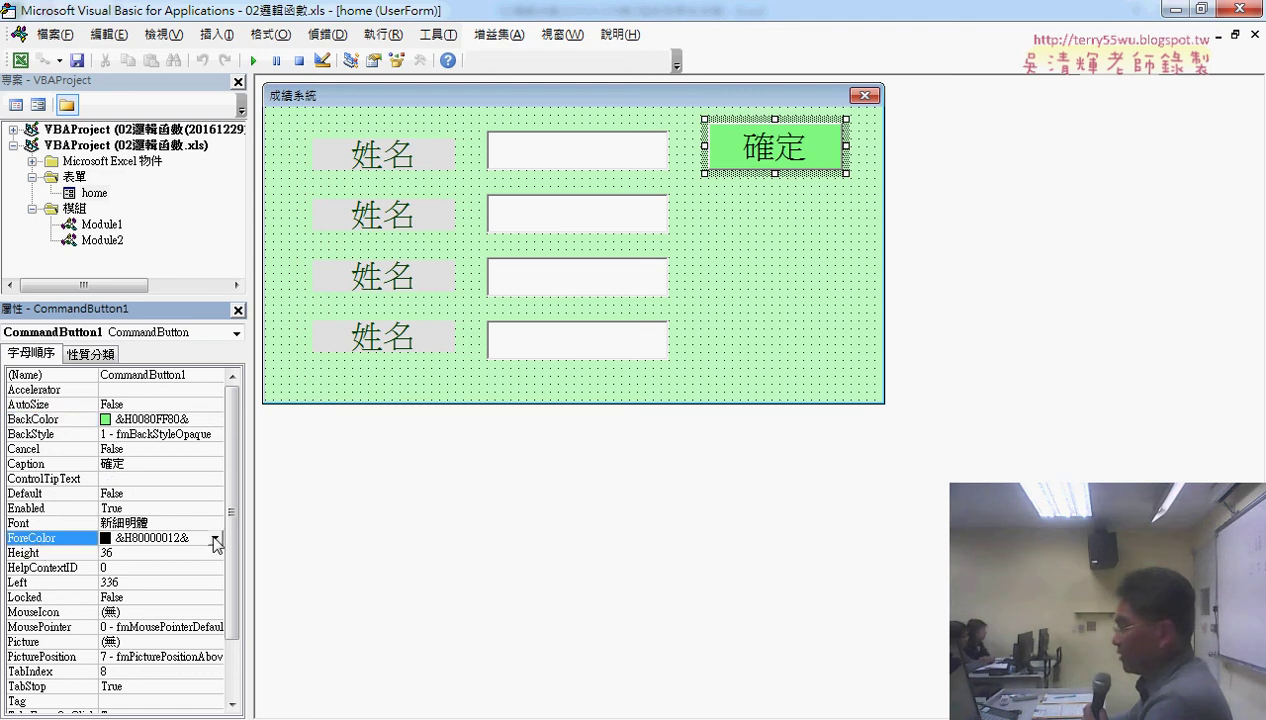
left_click(214, 539)
left_click(98, 559)
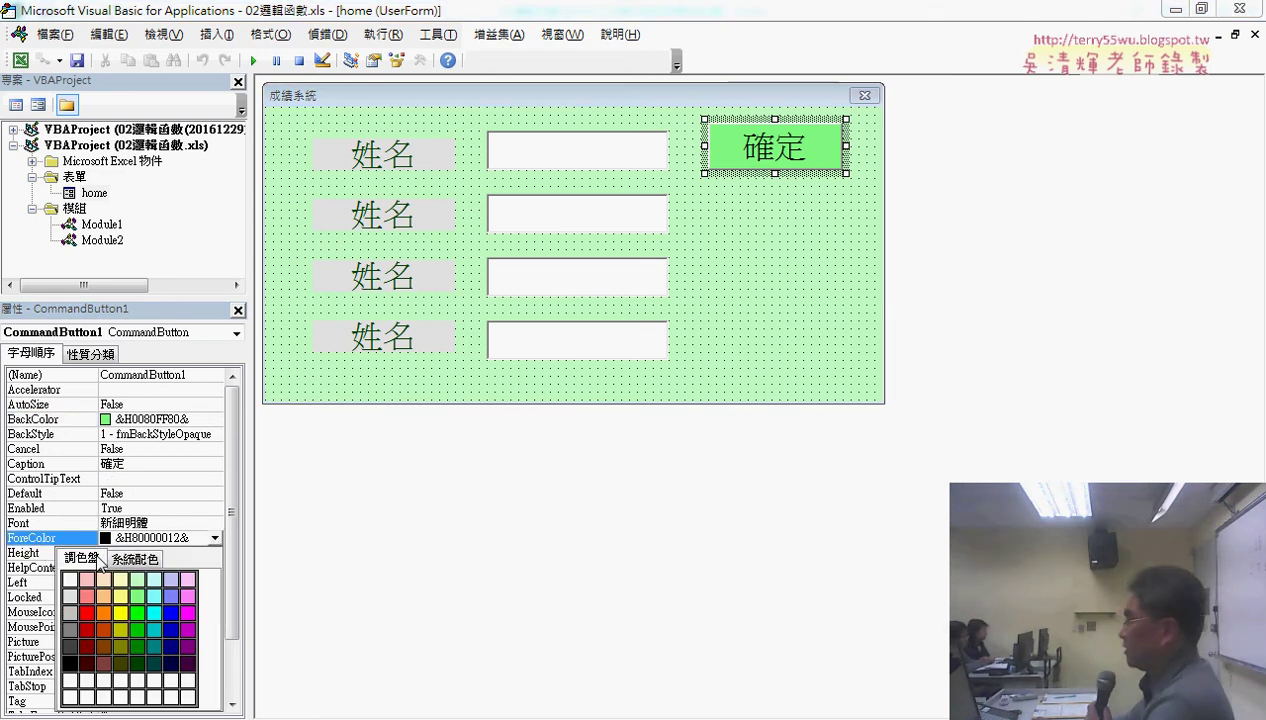
left_click(138, 664)
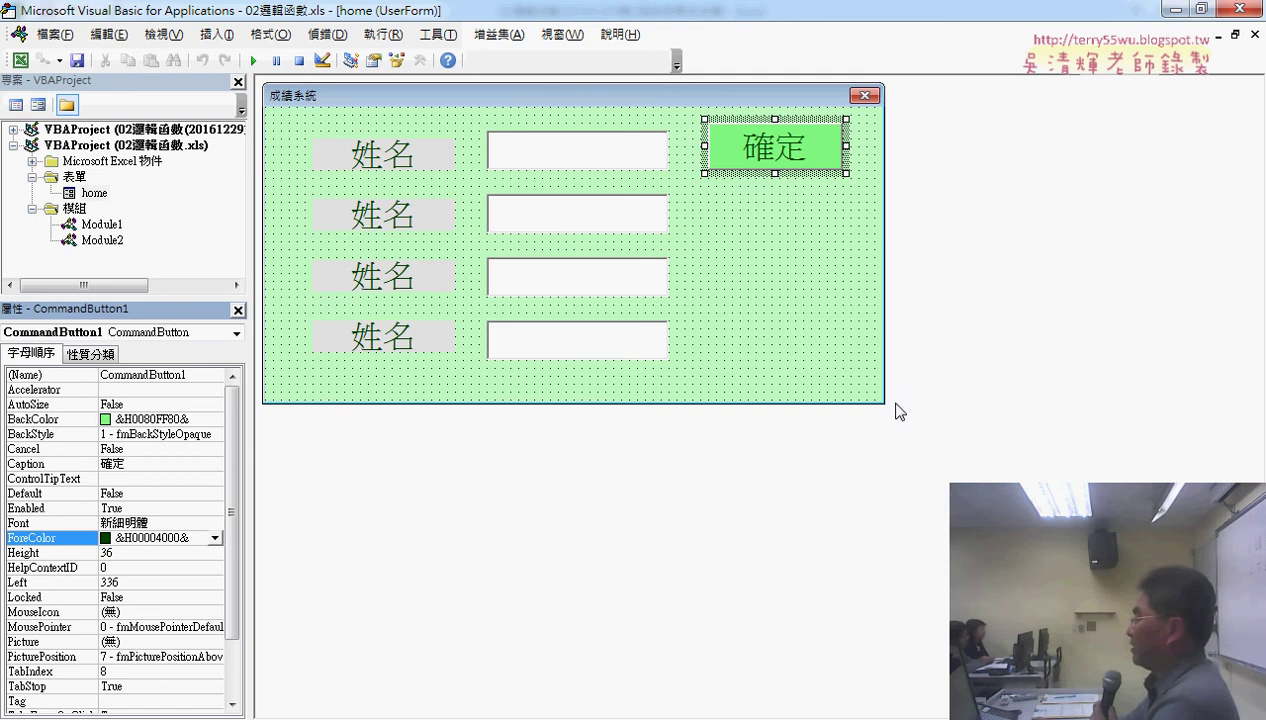
left_click(825, 319)
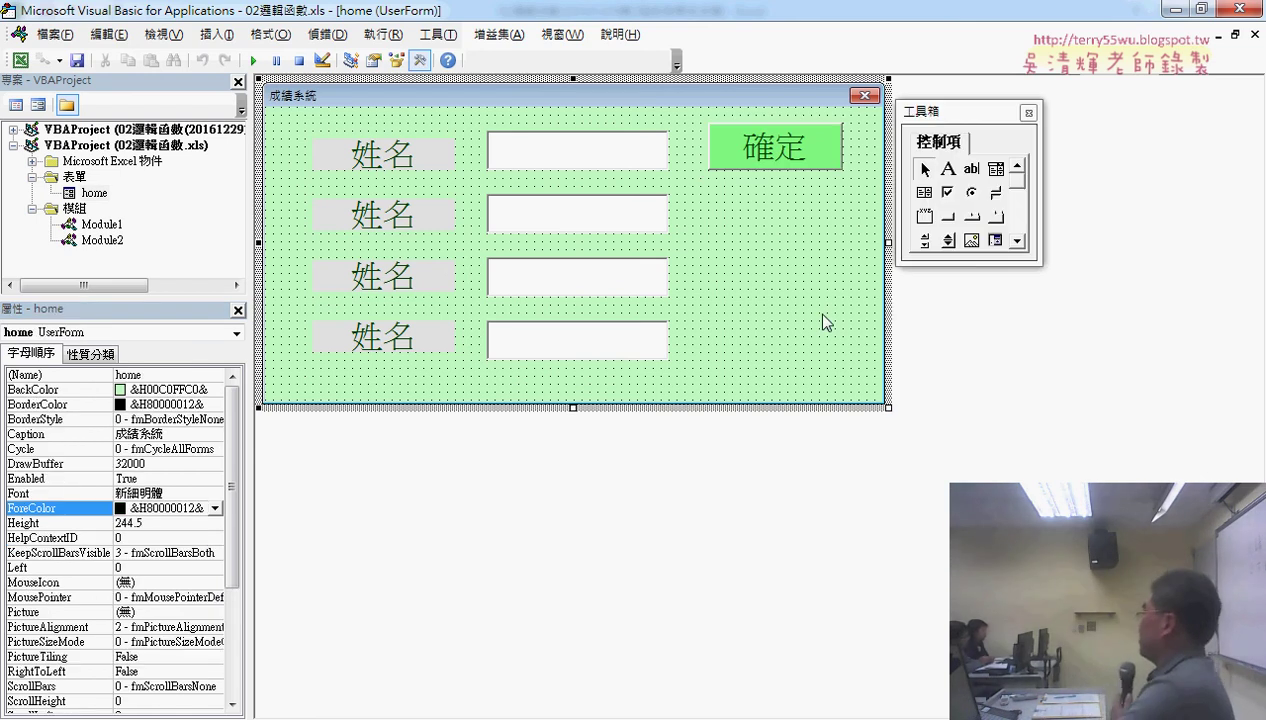
From the Microsoft Excel 物件 node in the Project Explorer, bring up Insert > UserForm
left_click(393, 222)
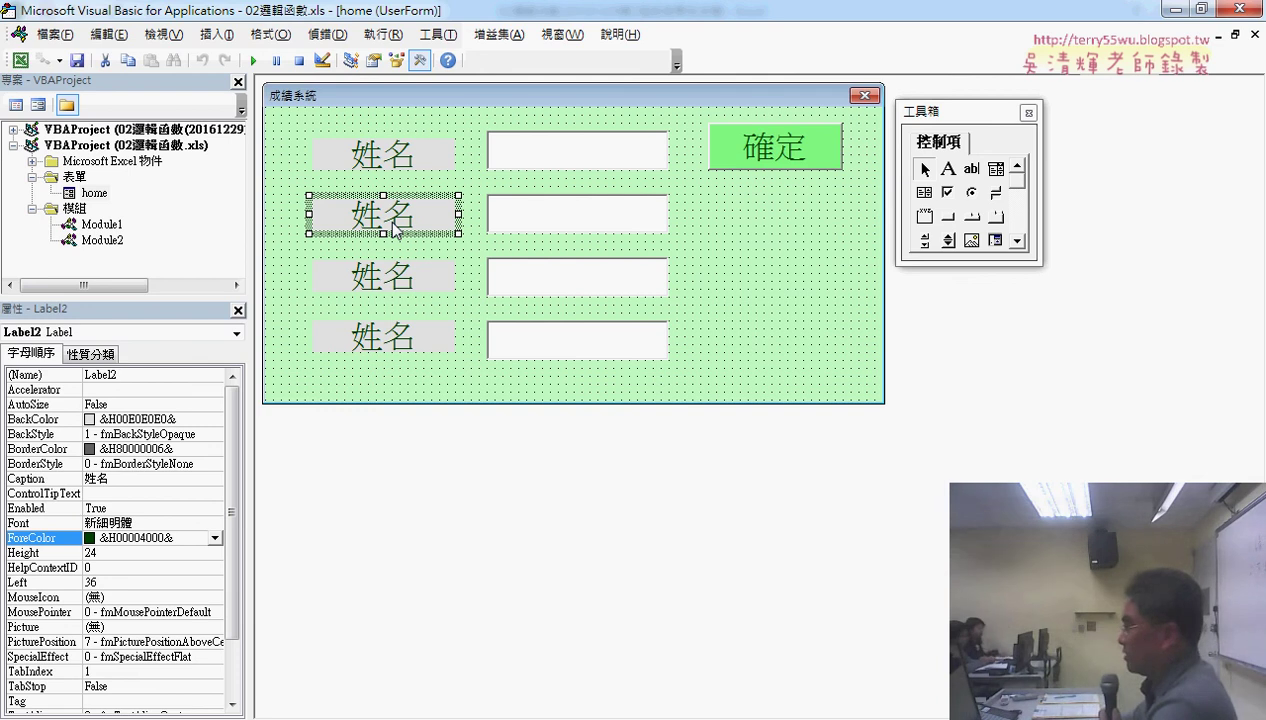
left_click(97, 195)
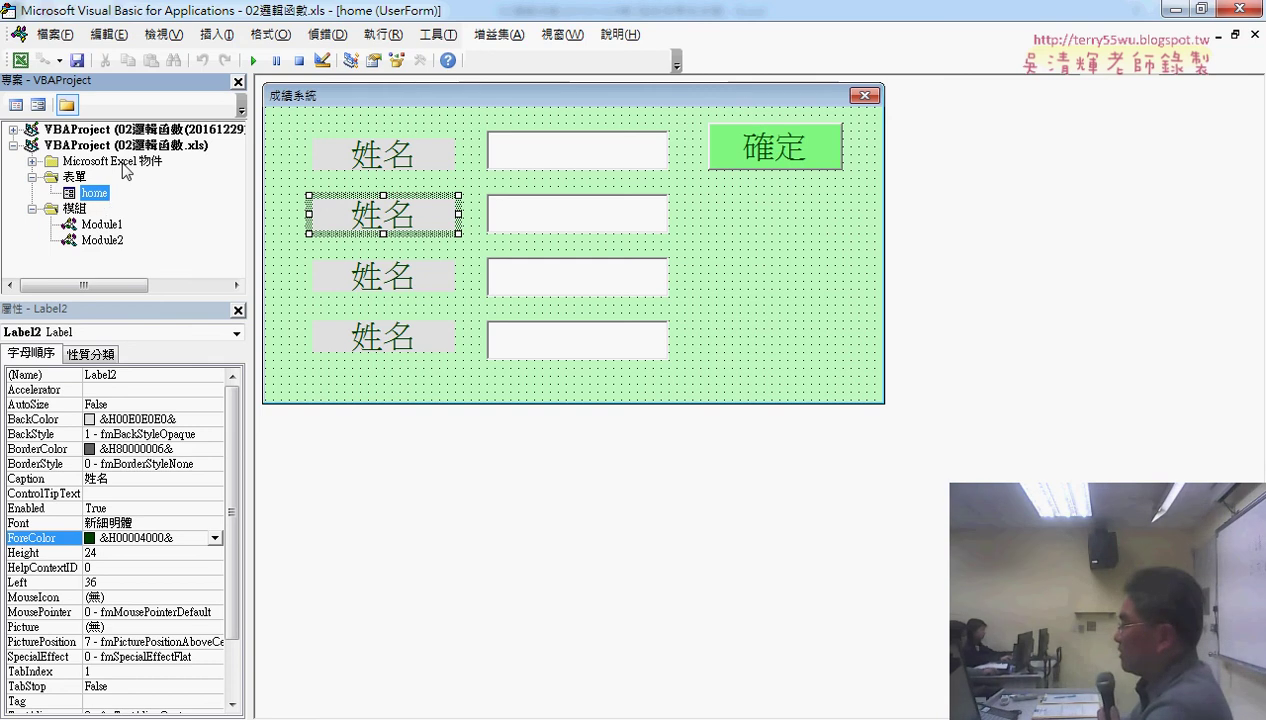
right_click(123, 164)
mouse_move(192, 245)
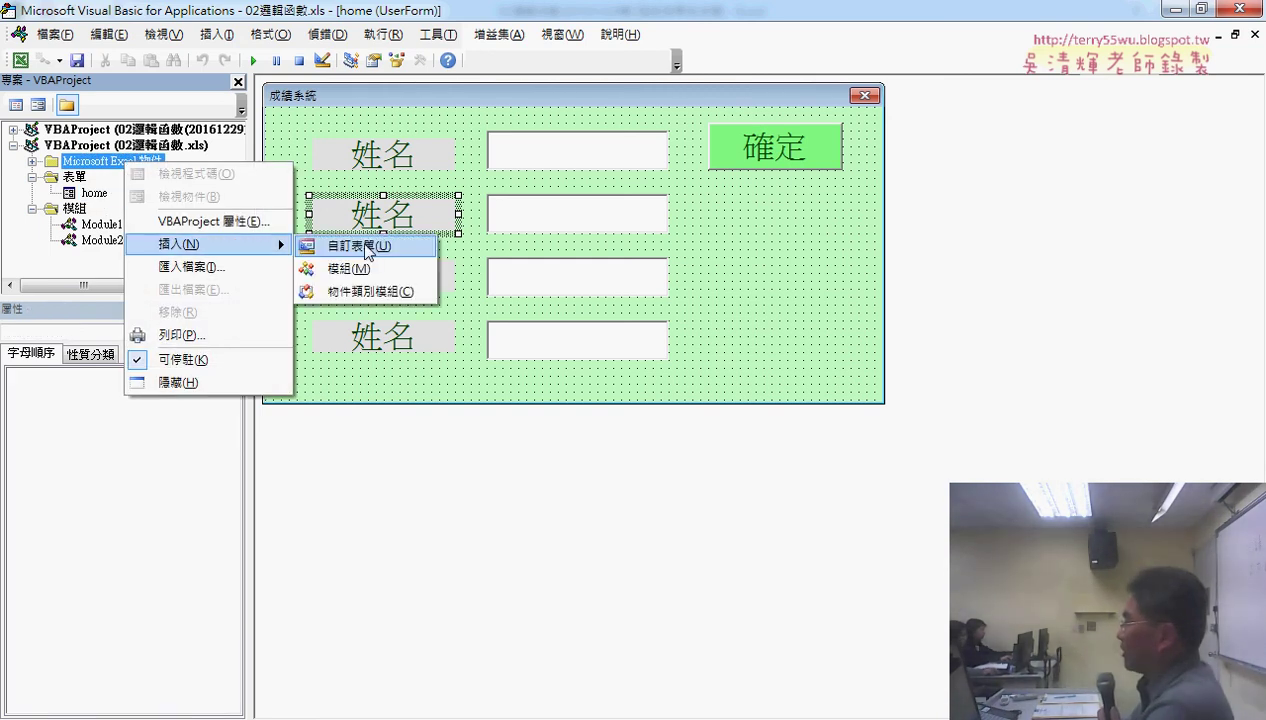